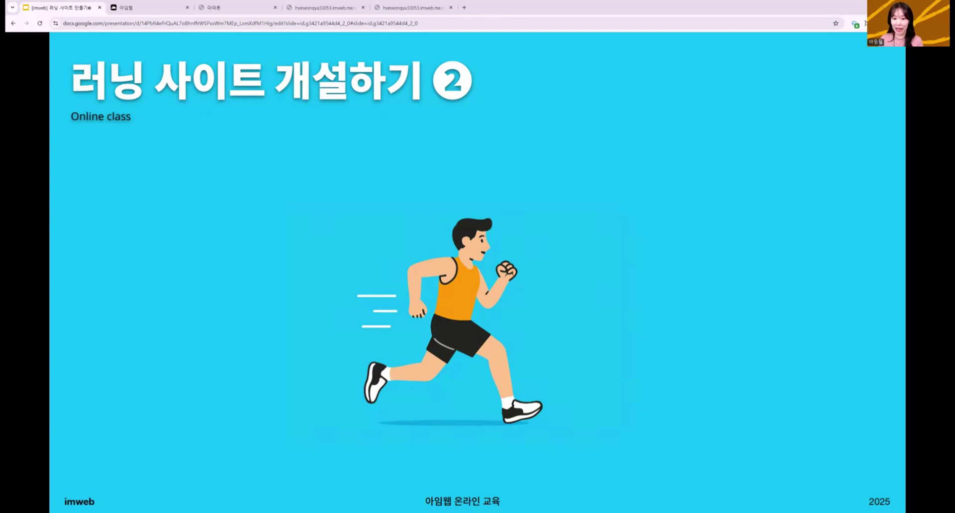
- Advance the presentation past the class overview and chapter title to the slide on showing a submenu instead of the top menu
key("Right")
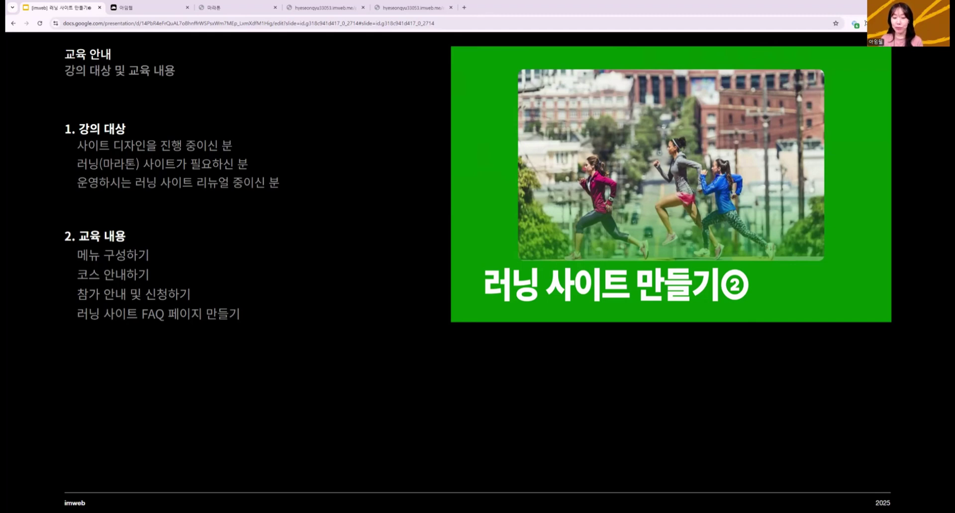
key("Right")
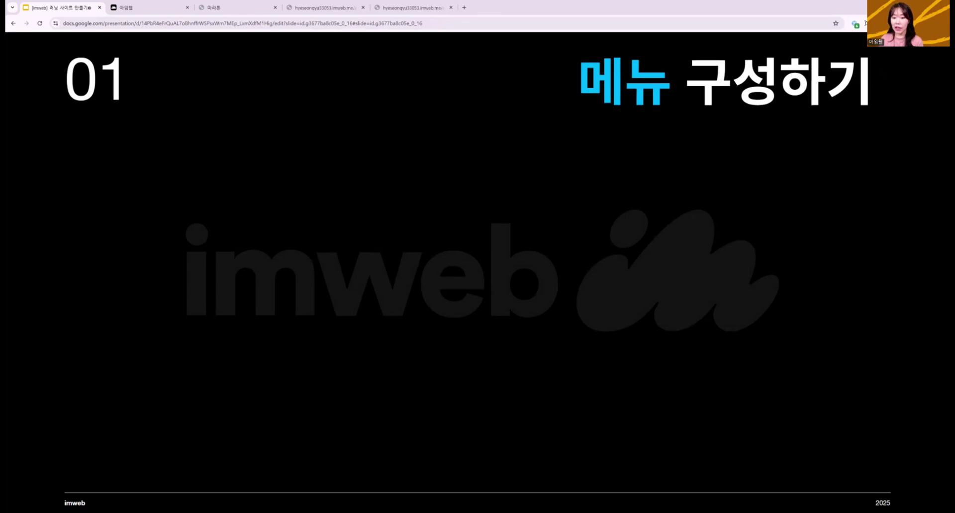
key("Right")
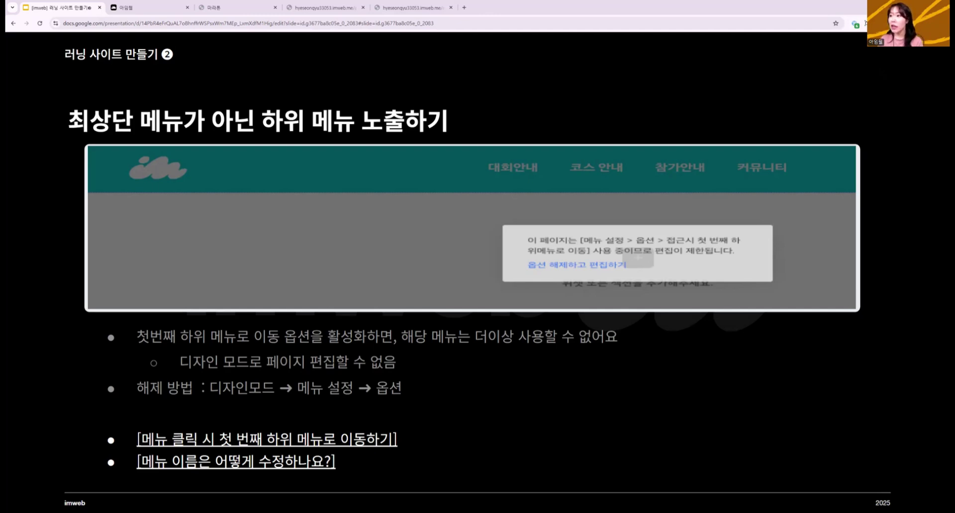
- Switch to the live marathon site and open the 커뮤니티 menu to check which page it leads to
left_click(219, 10)
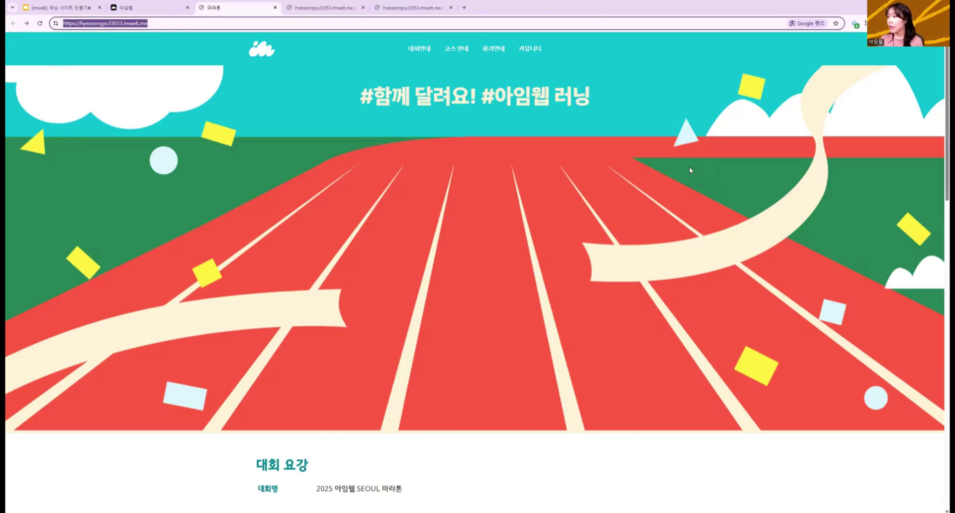
mouse_move(529, 50)
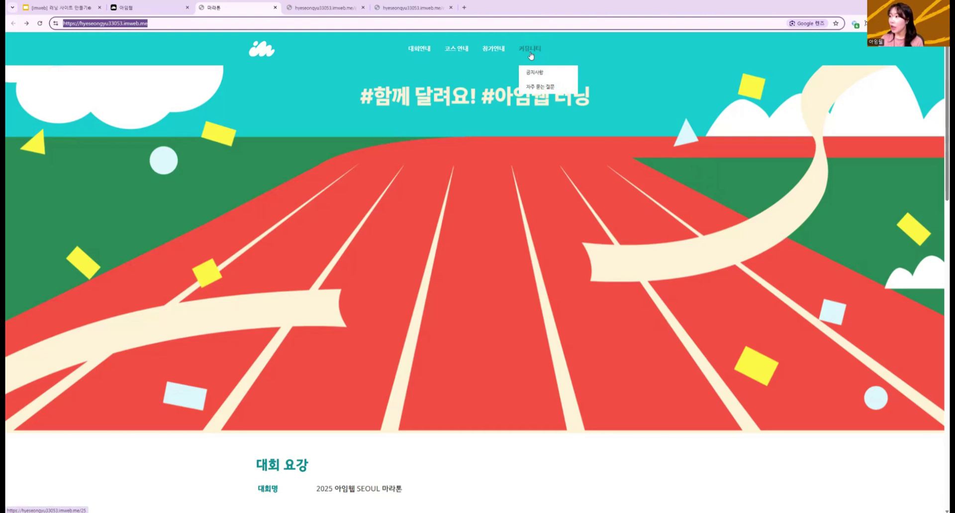
key("Return")
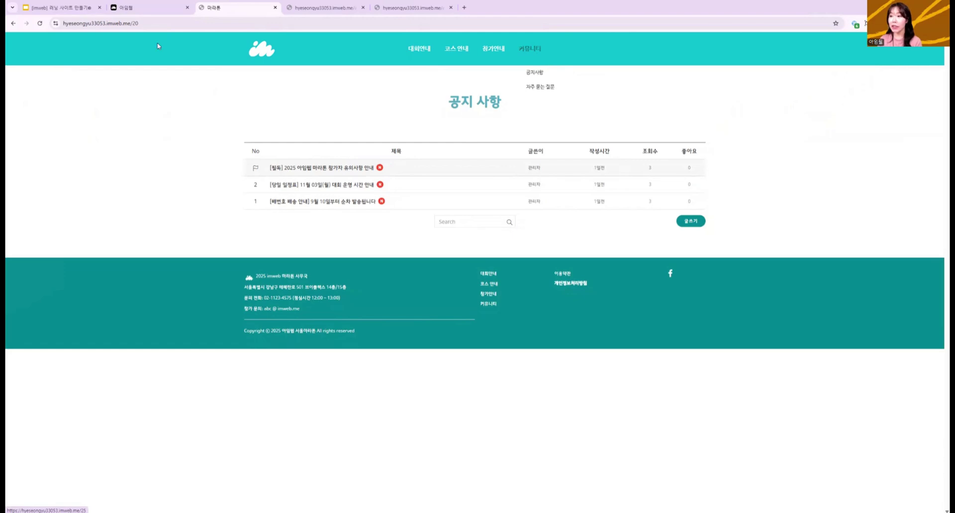
- In the site's design mode, disable the 접근시 첫 번째 하위 메뉴로 이동 option in the 커뮤니티 menu's settings
left_click(416, 7)
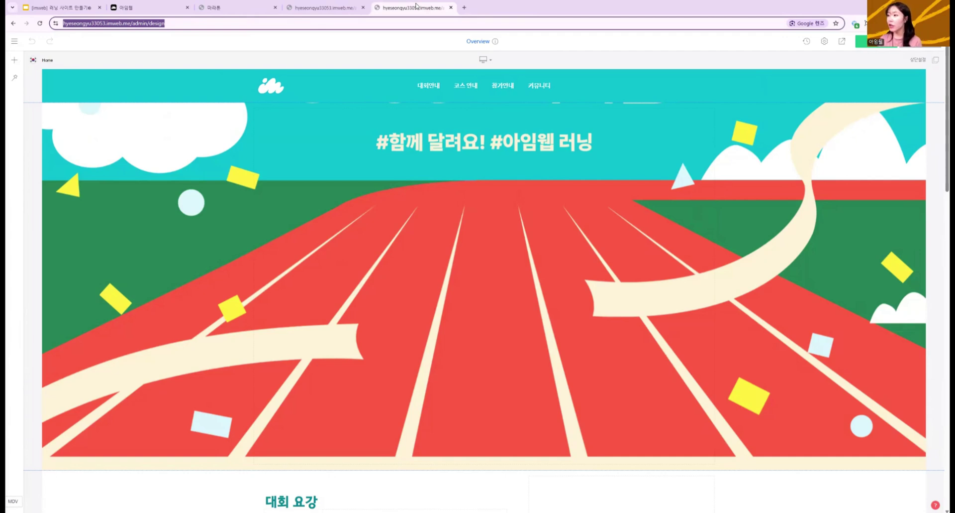
left_click(14, 43)
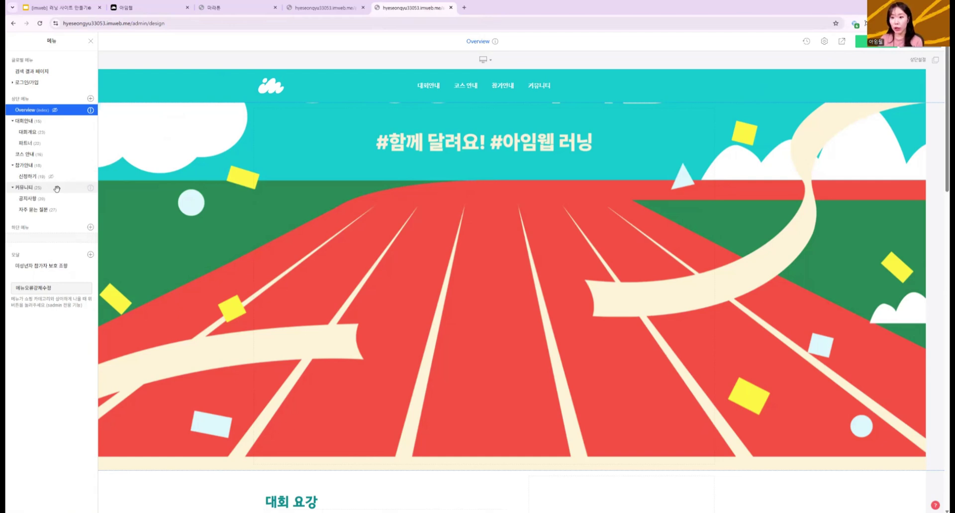
left_click(90, 188)
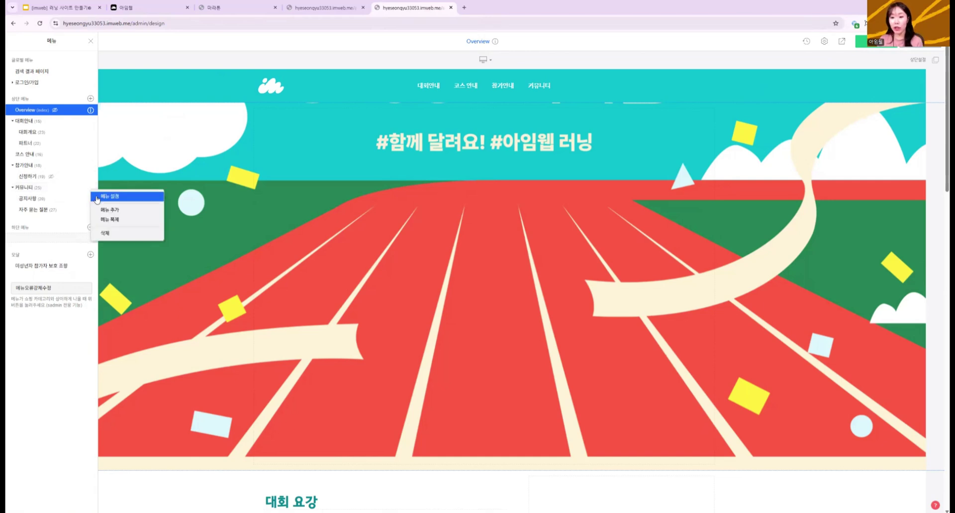
left_click(97, 197)
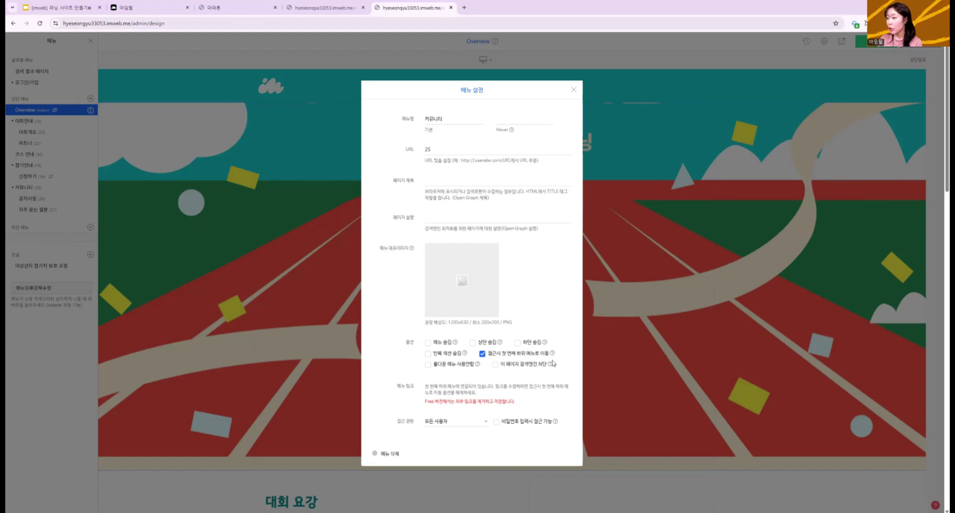
mouse_move(553, 357)
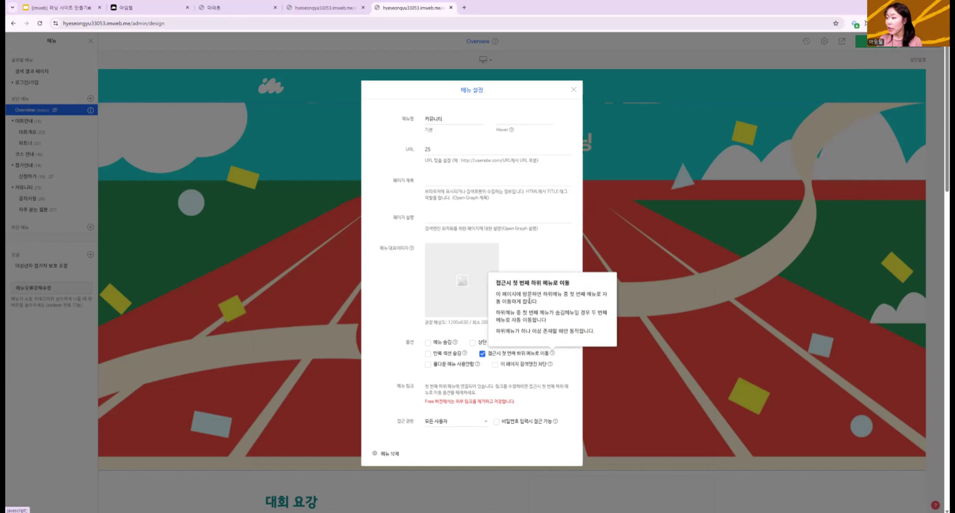
mouse_move(552, 353)
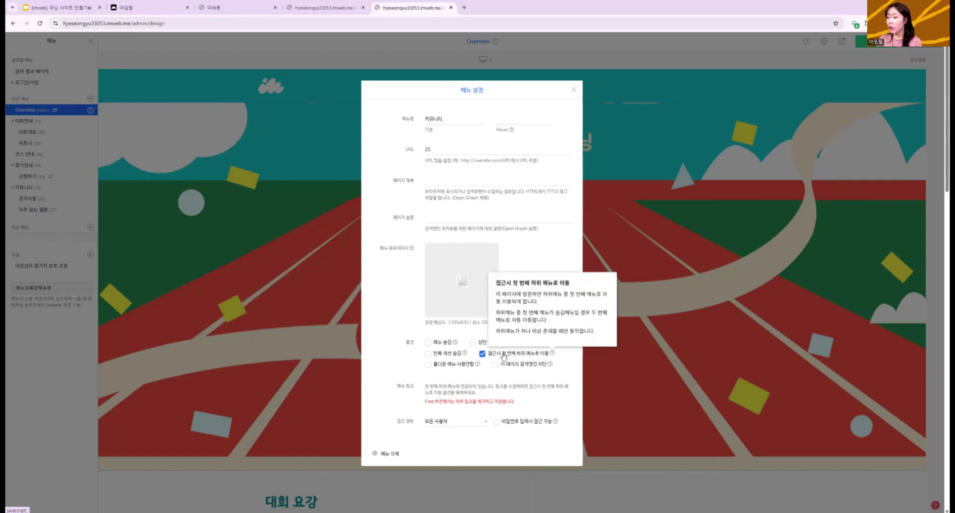
left_click(483, 353)
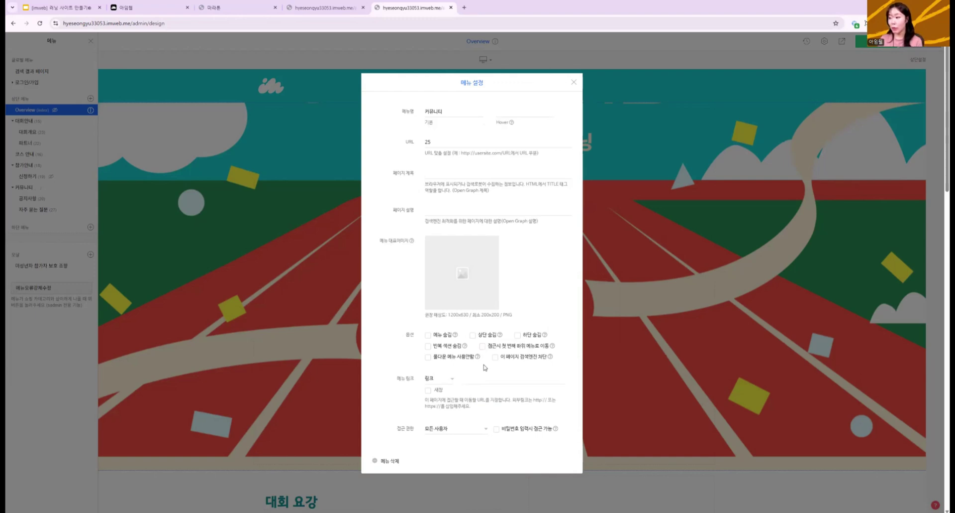
left_click(674, 49)
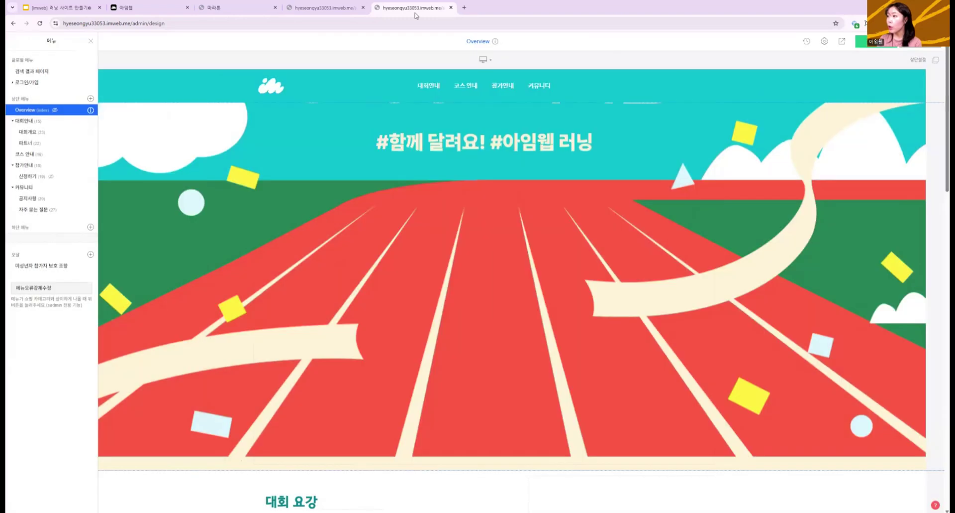
- Preview the site and open the 커뮤니티 page, followed by its 공지사항 submenu page
left_click(842, 41)
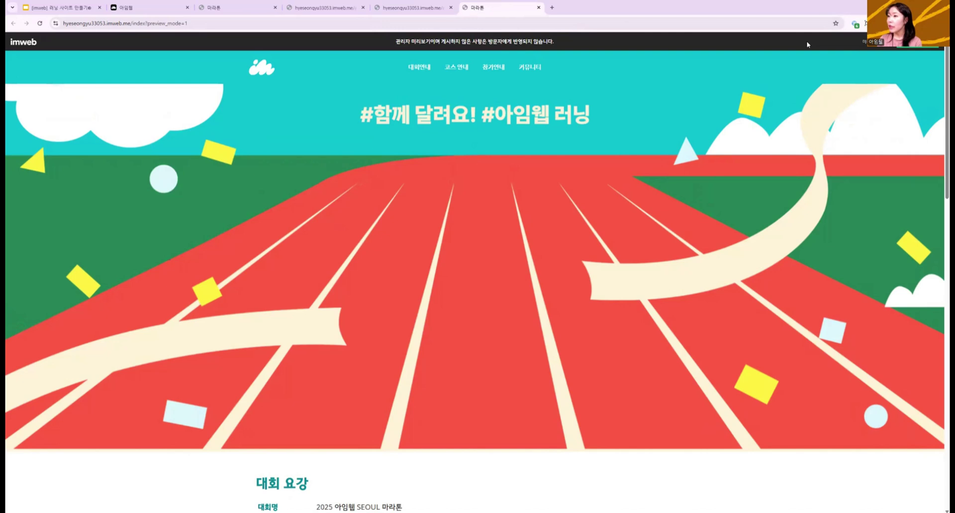
mouse_move(540, 66)
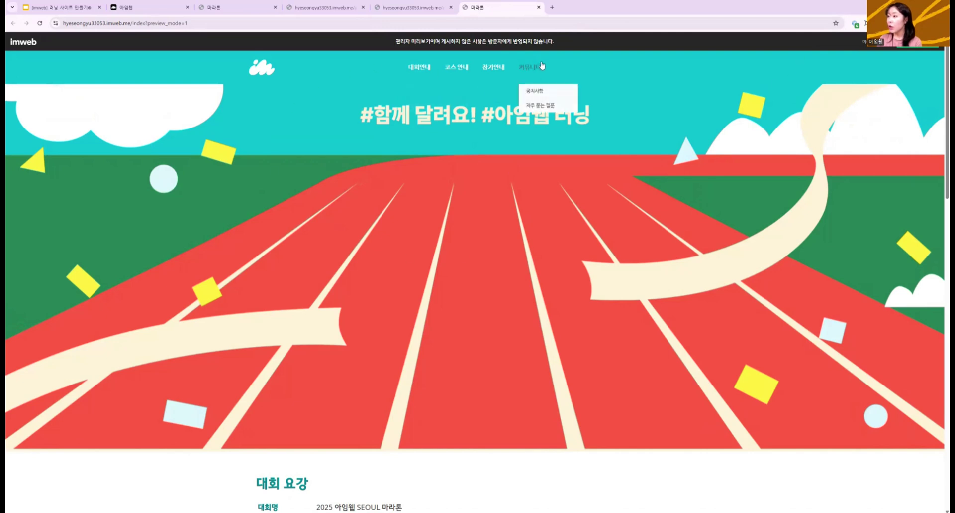
left_click(540, 66)
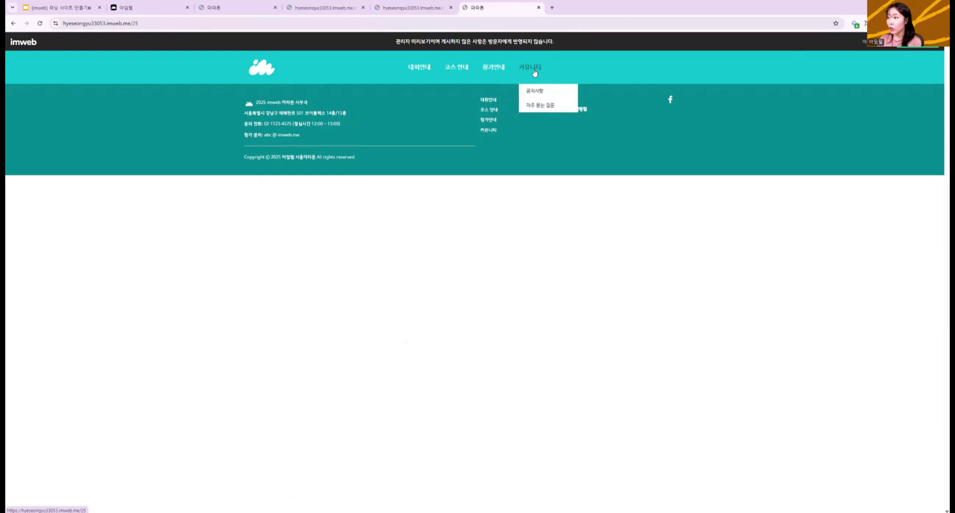
left_click(521, 89)
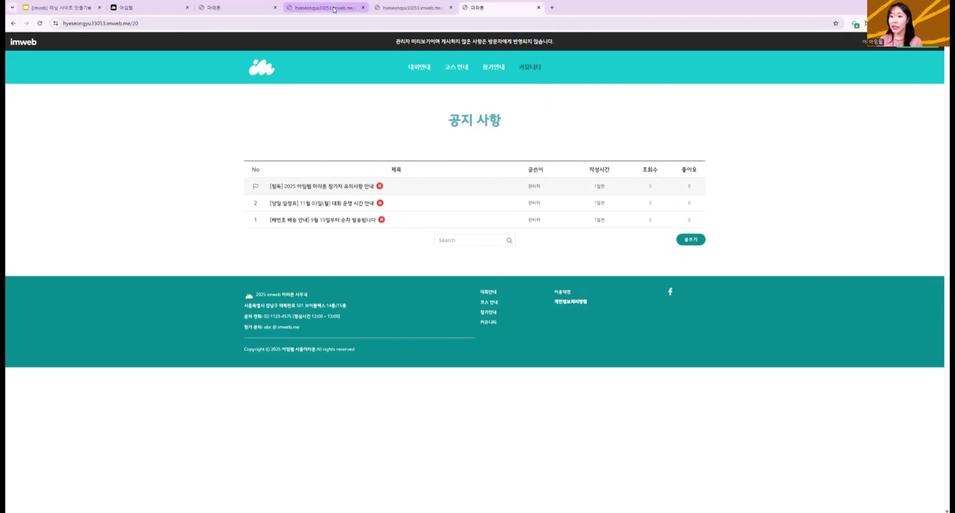
- Enable the 접근시 첫 번째 하위 메뉴로 이동 option in the 커뮤니티 menu's settings and close the settings
left_click(65, 7)
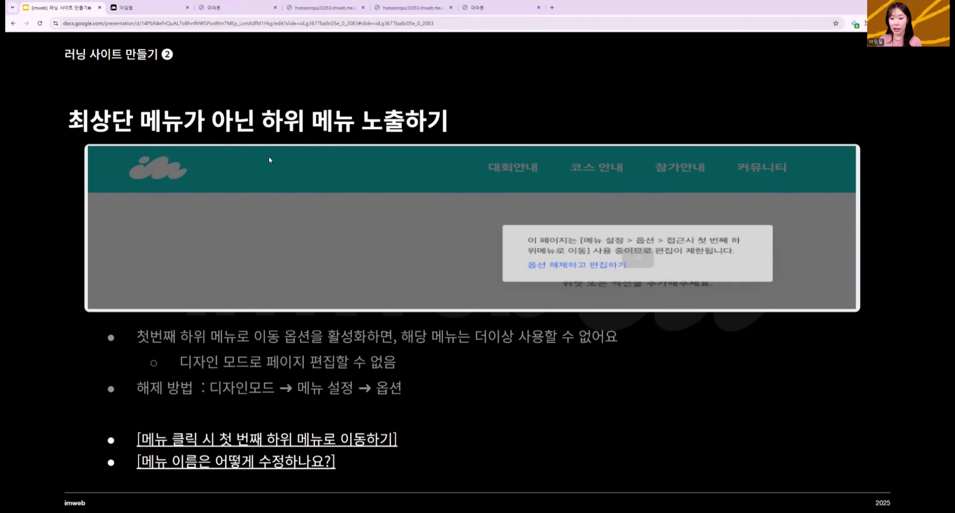
left_click(407, 7)
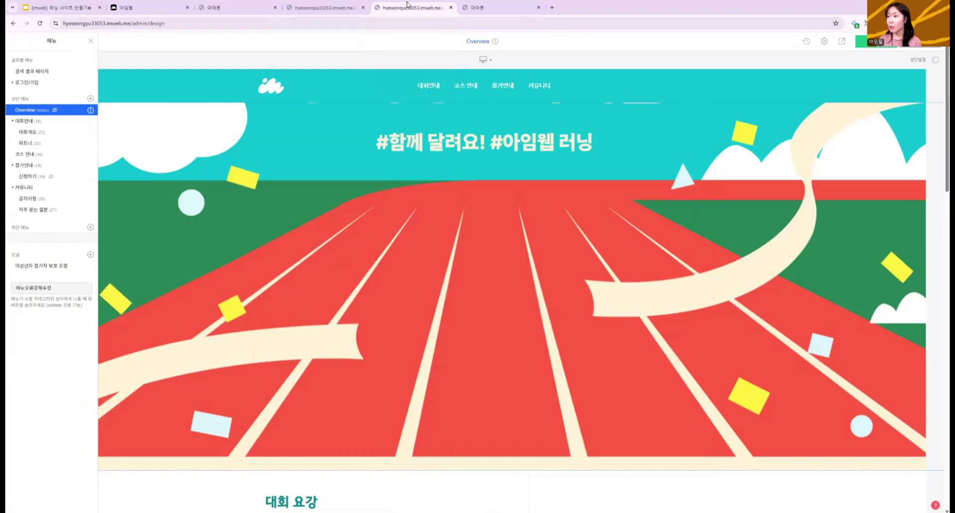
left_click(90, 189)
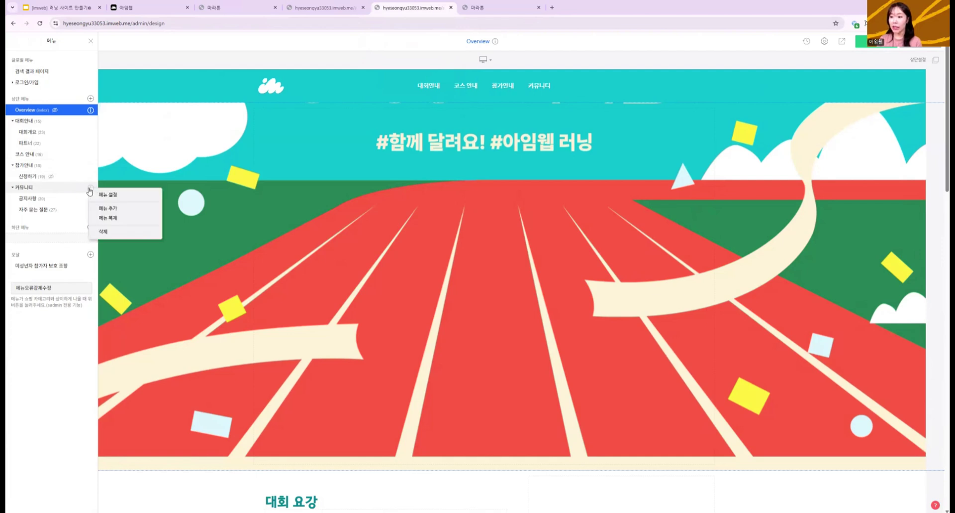
left_click(104, 197)
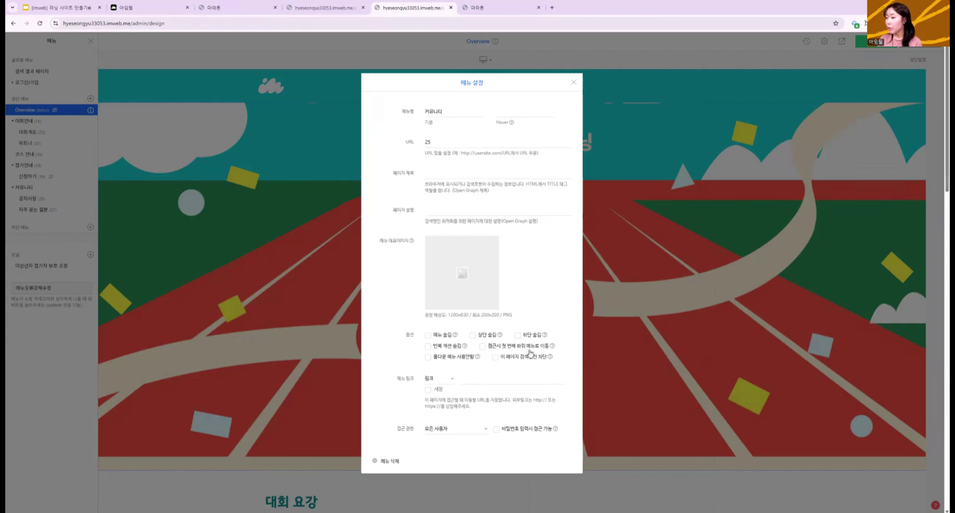
left_click(526, 342)
scroll(526, 342, "down", 3)
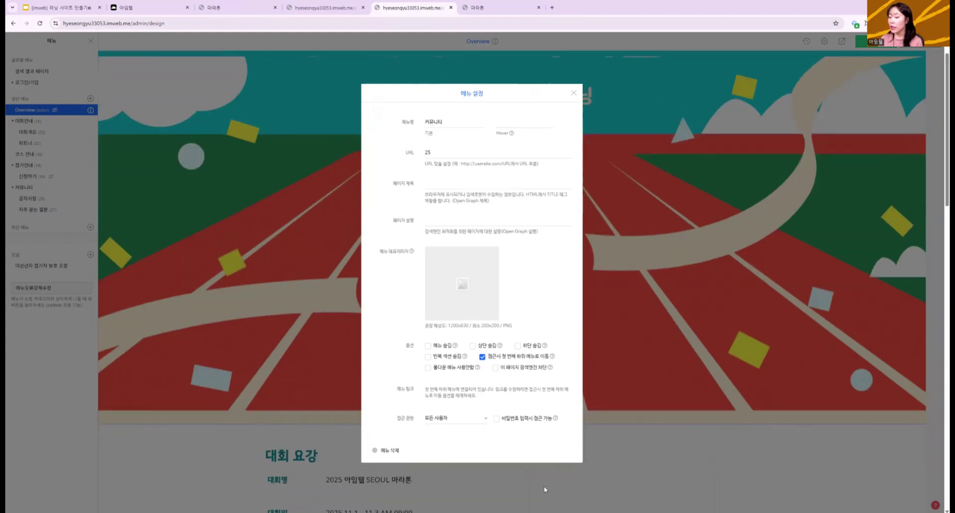
left_click(684, 407)
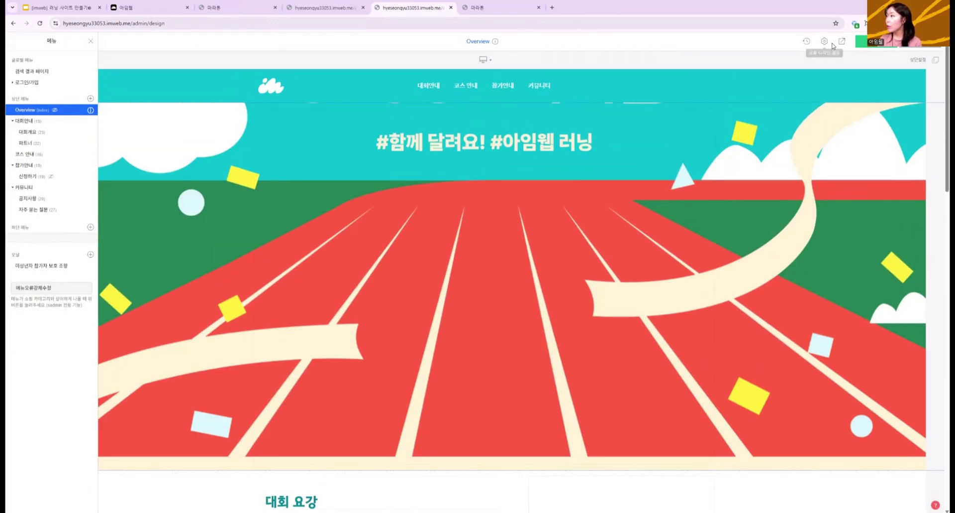
- Preview the site again and open the 커뮤니티 menu to check its redirect to the first submenu
left_click(842, 41)
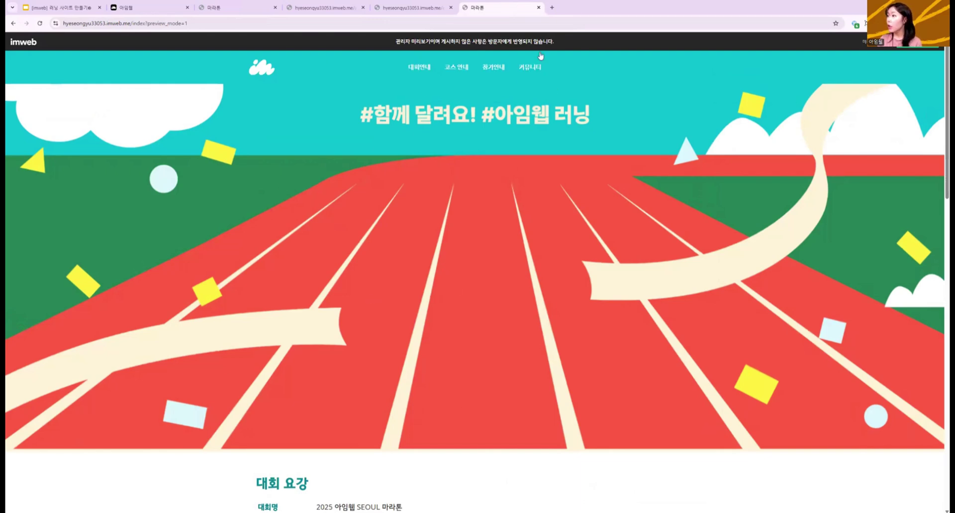
mouse_move(540, 71)
left_click(532, 67)
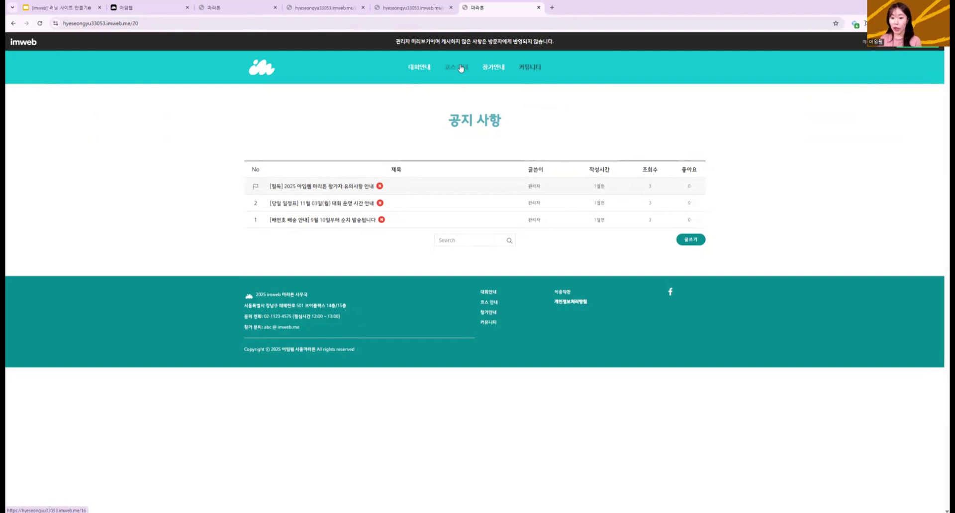
mouse_move(532, 68)
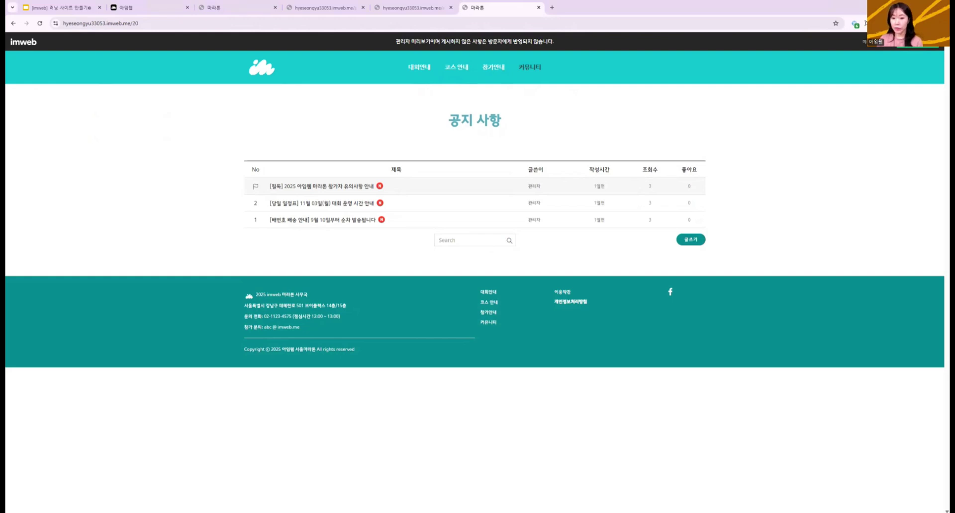
- Open the live site's 자주 묻는 질문 page and view its 참가 신청 and 행사 질문 categories
left_click(83, 9)
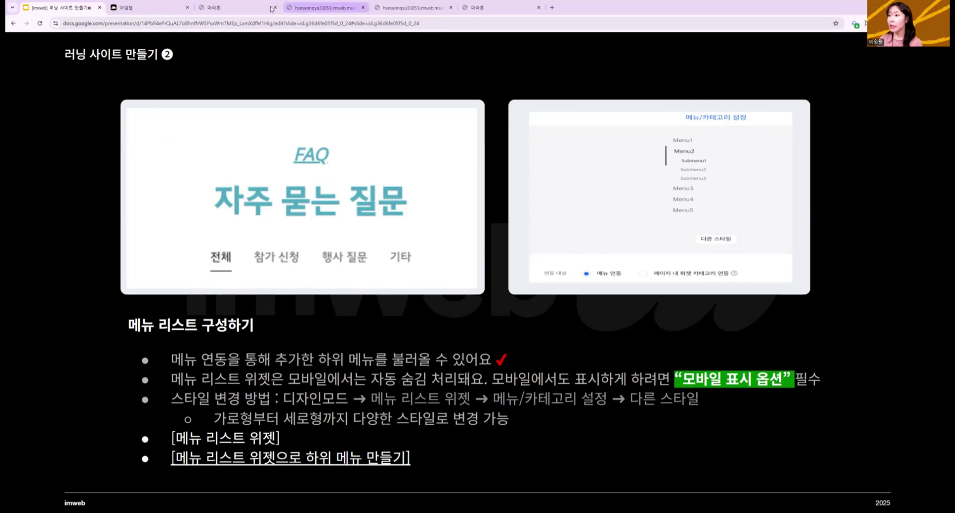
left_click(214, 7)
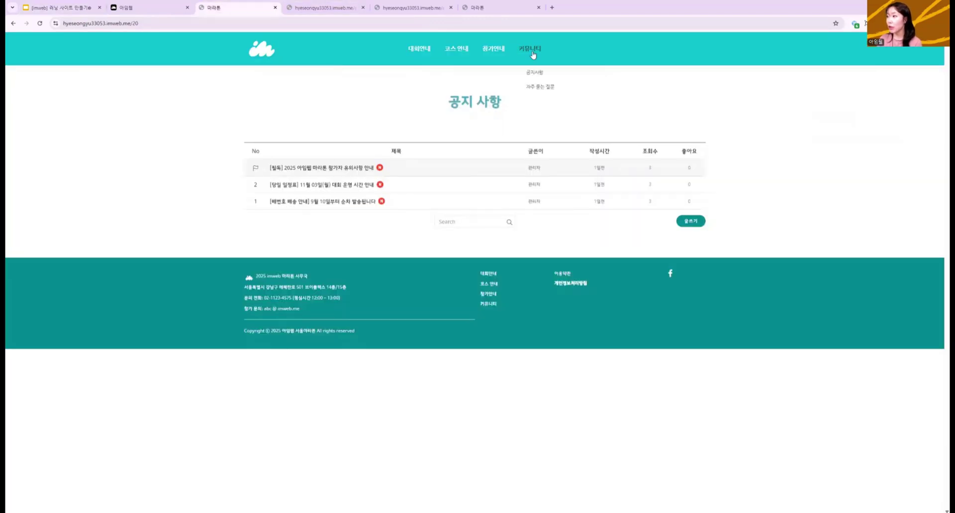
left_click(547, 87)
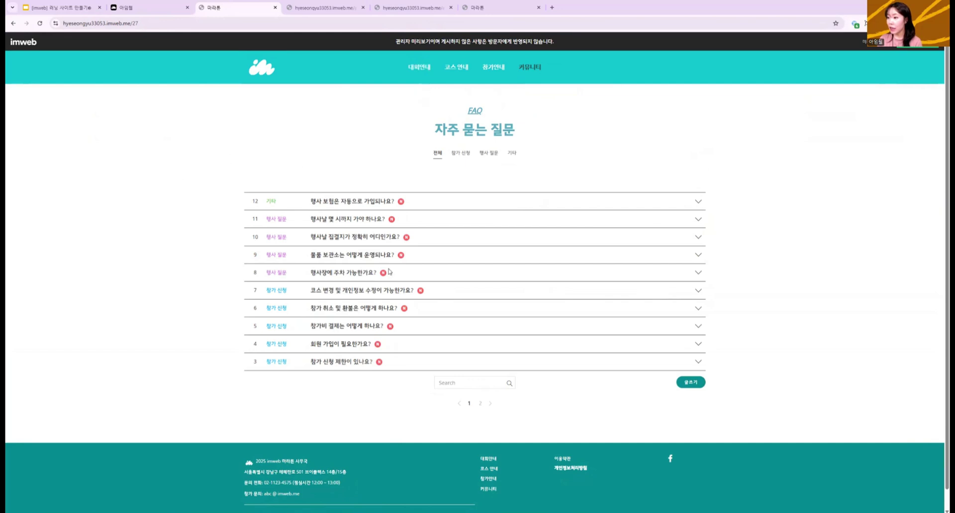
left_click(460, 155)
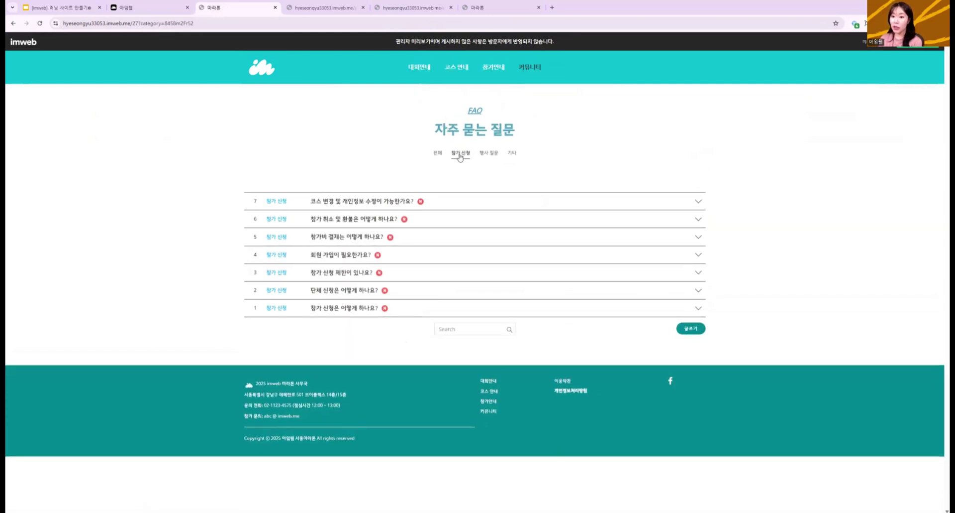
left_click(494, 155)
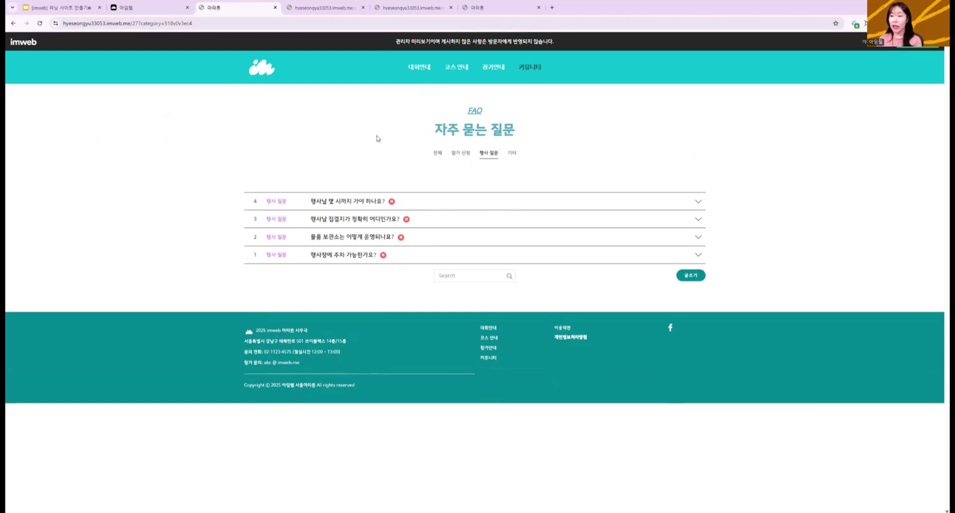
- Switch to the presentation slide on 메뉴 리스트 구성하기 to review it, and return to the imweb design editor
left_click(69, 3)
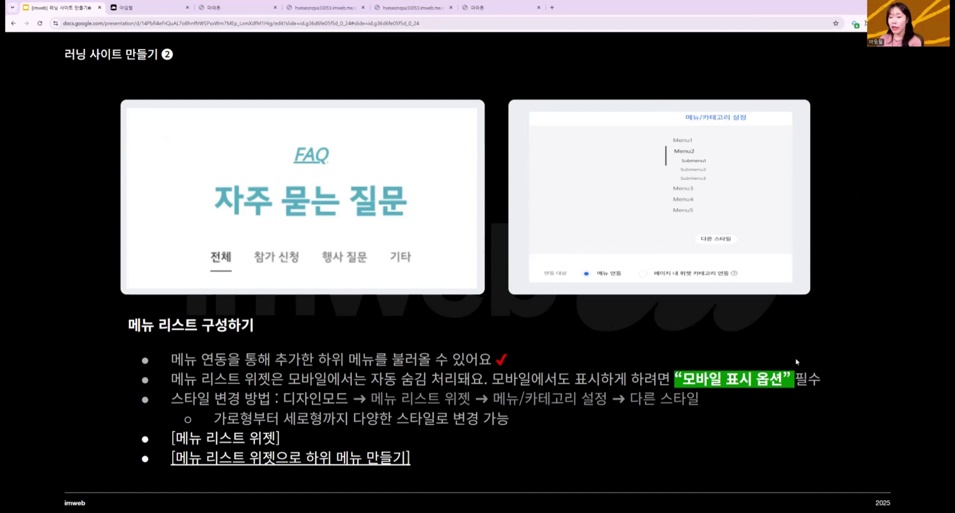
mouse_move(319, 11)
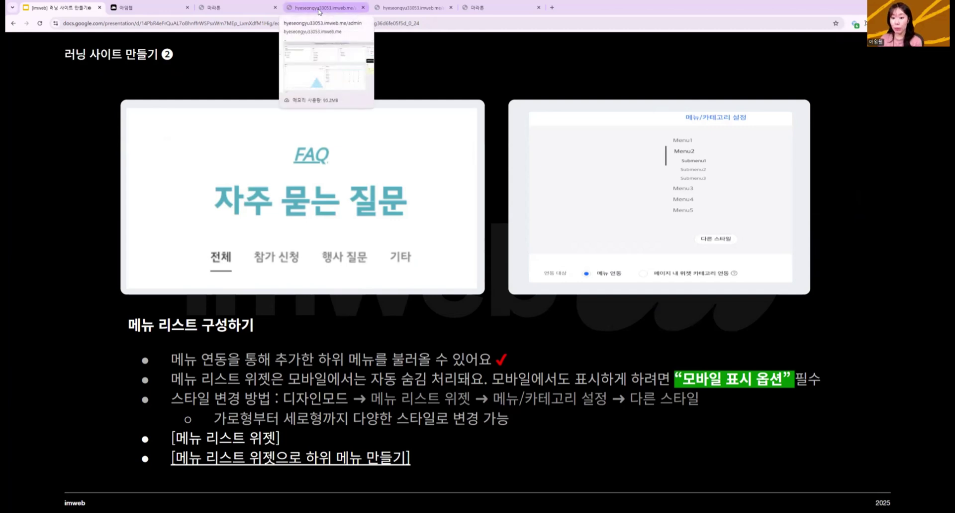
left_click(397, 12)
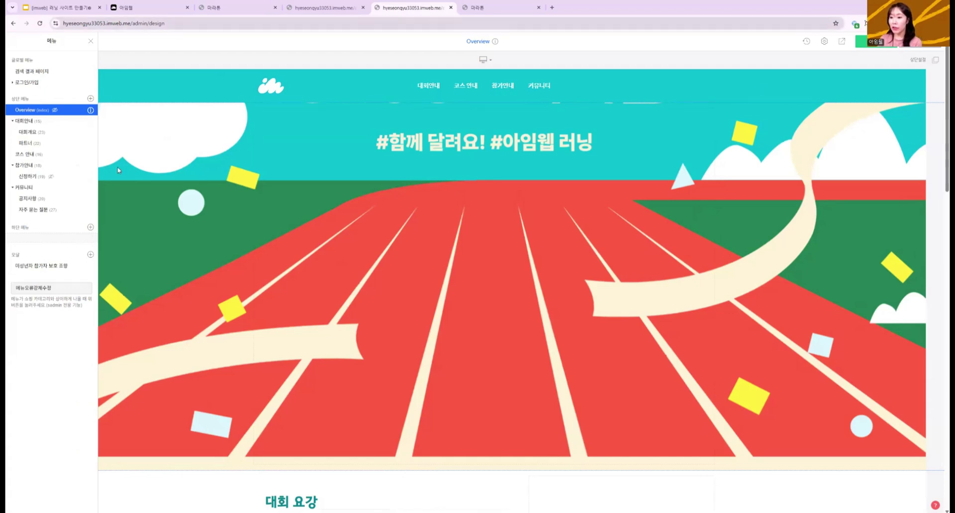
- Open the 공지사항 page for editing and add a 메뉴 리스트 widget below the 공지 사항 title
left_click(30, 198)
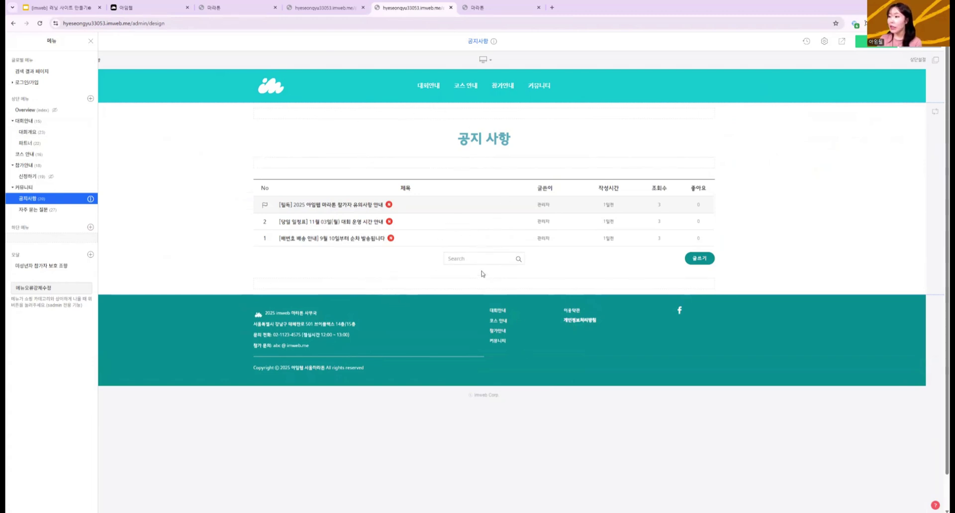
left_click(319, 265)
mouse_move(490, 154)
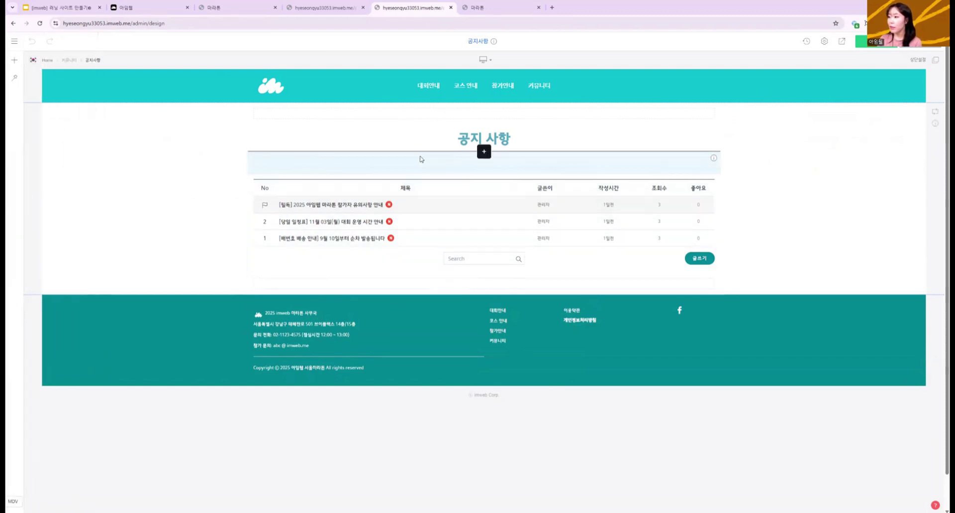
left_click(485, 153)
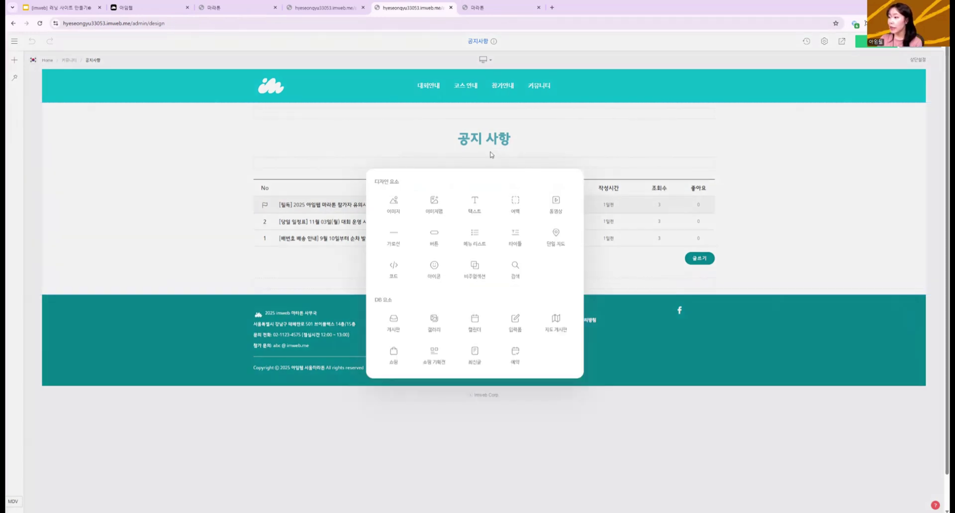
left_click(486, 244)
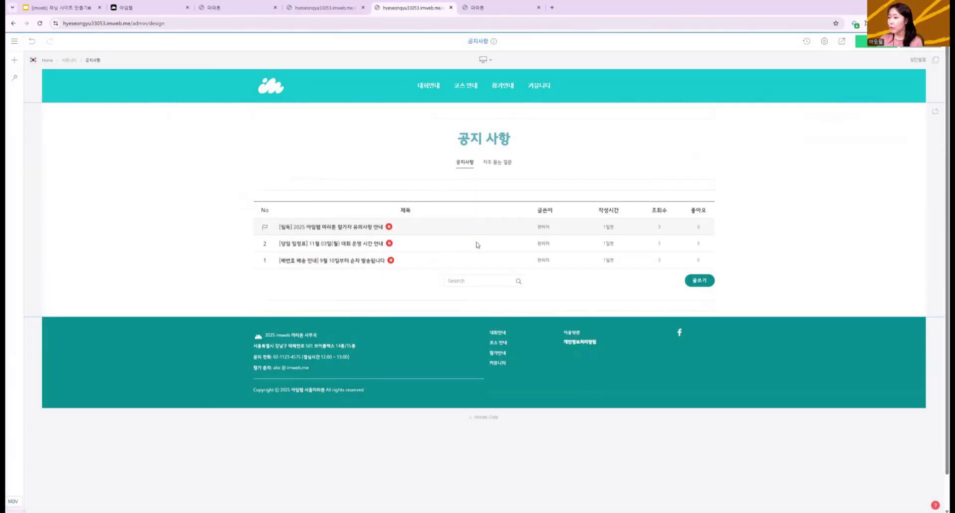
- Change the menu list widget's style to the horizontal design with a rounded outline around the active menu, and close its settings
right_click(503, 163)
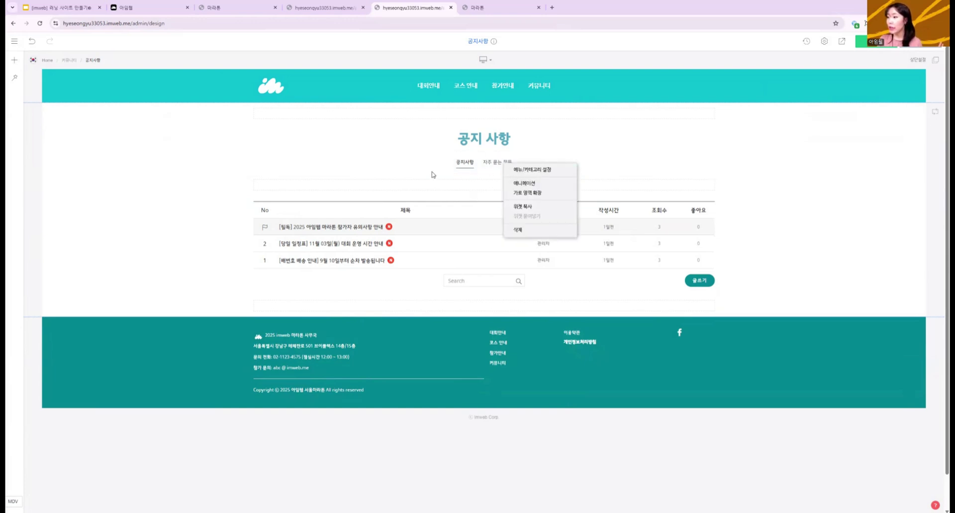
left_click(424, 168)
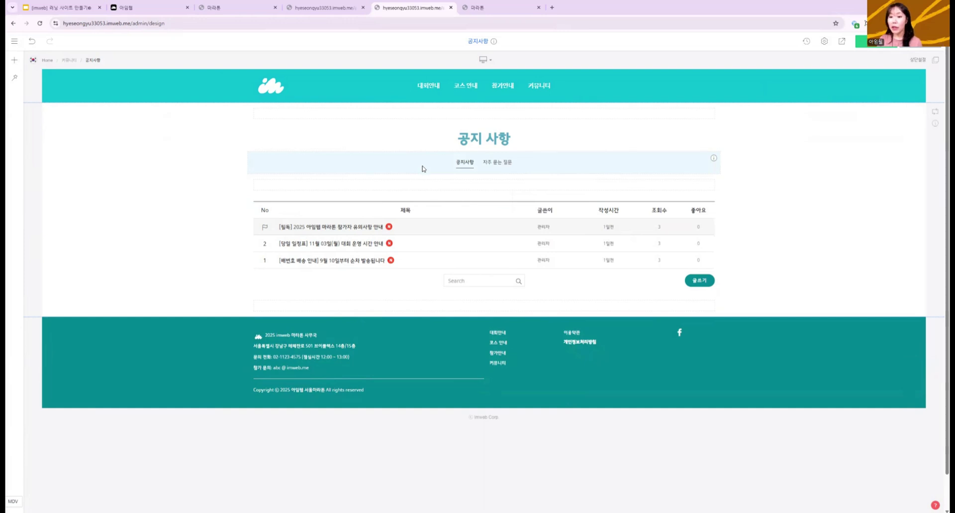
right_click(471, 163)
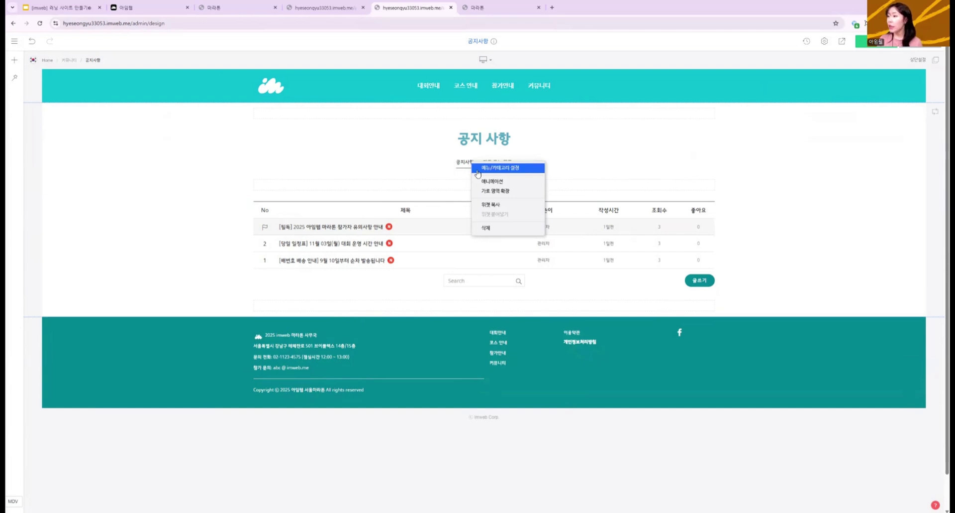
left_click(478, 173)
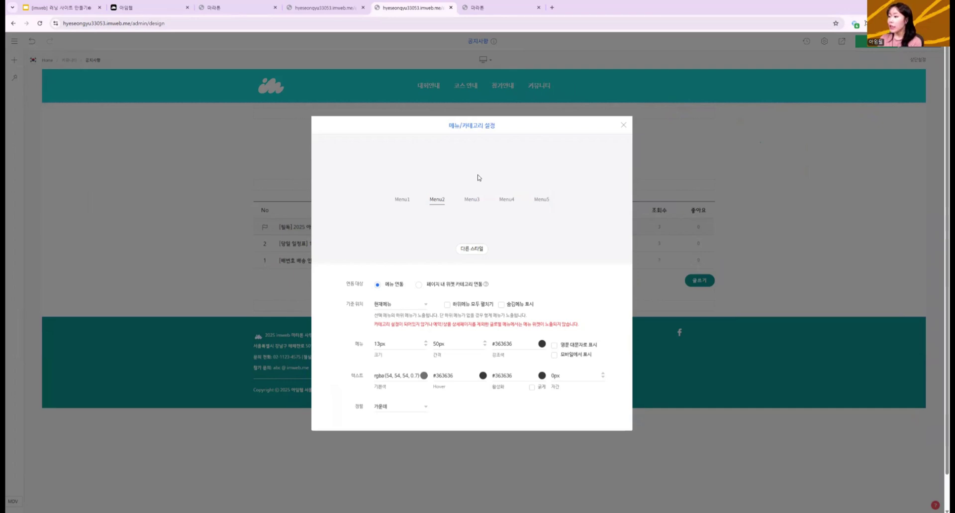
left_click(475, 249)
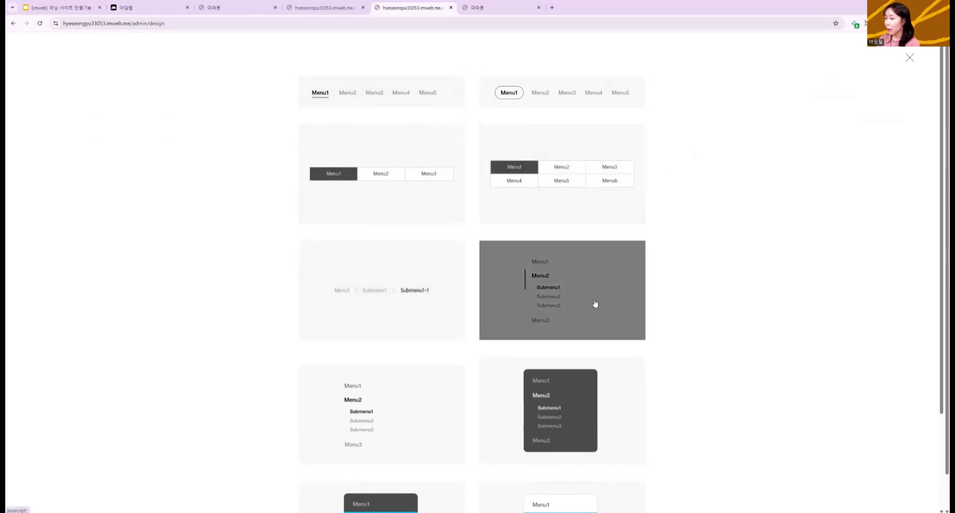
scroll(570, 271, "down", 2)
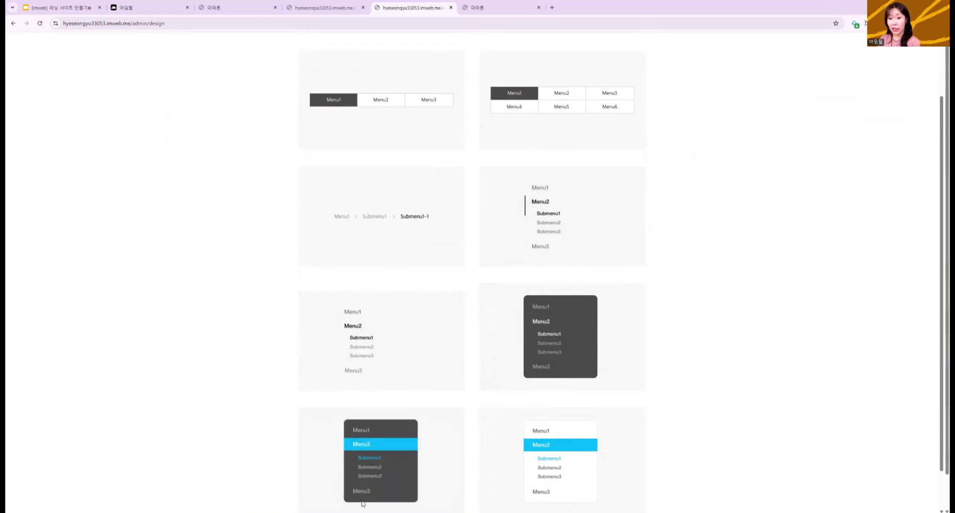
scroll(323, 199, "up", 2)
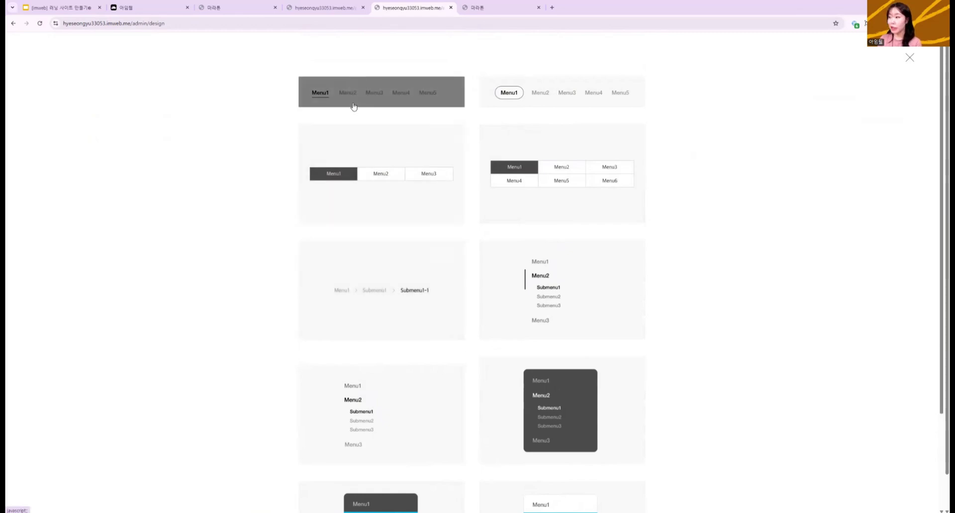
left_click(566, 92)
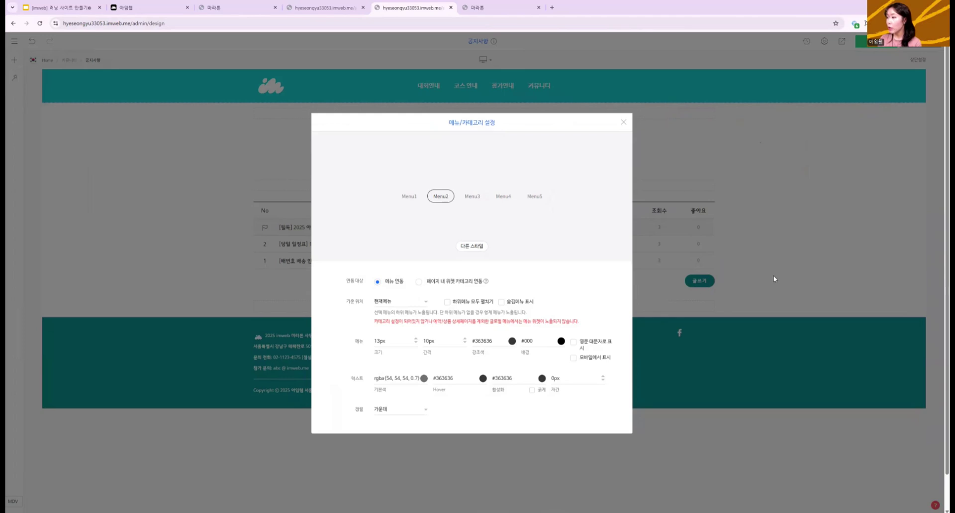
left_click(773, 278)
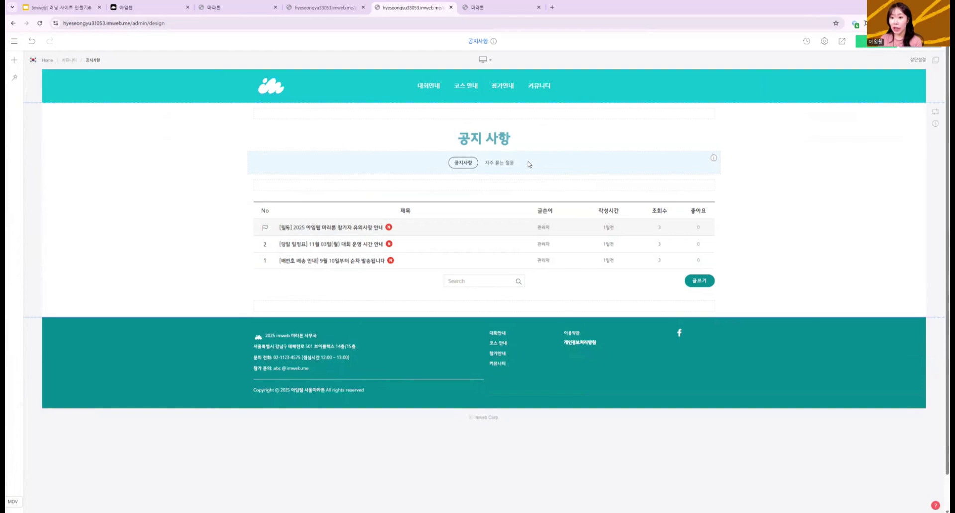
- Enable a left side area in the settings of the section containing the 공지사항 board, and close the settings
right_click(189, 146)
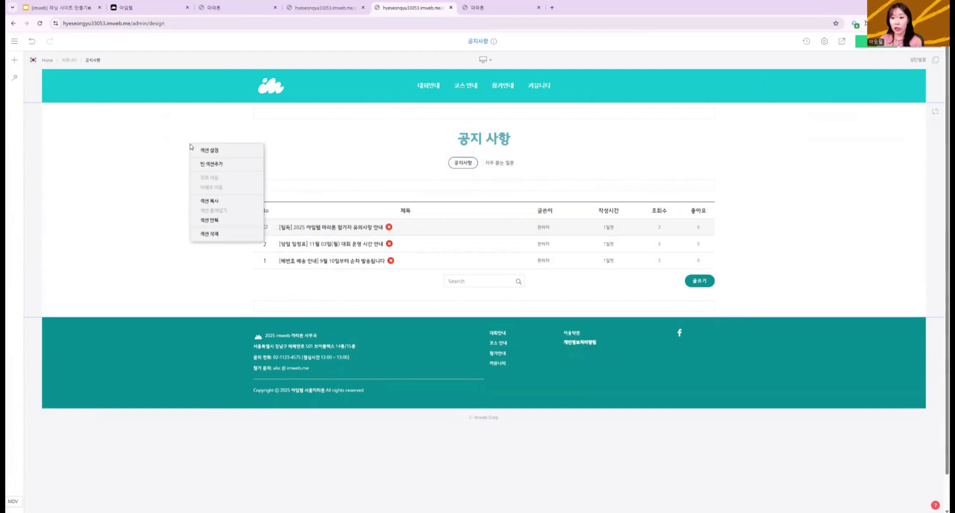
left_click(307, 142)
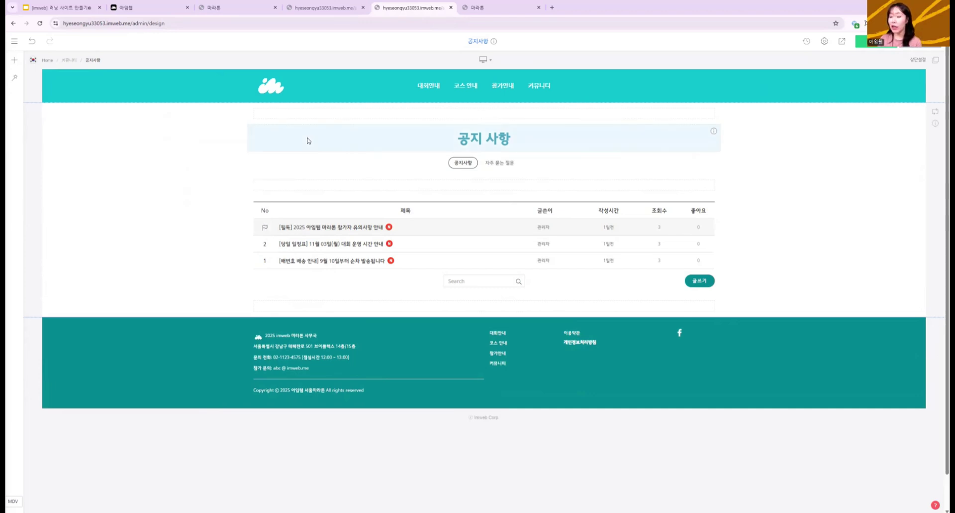
right_click(173, 148)
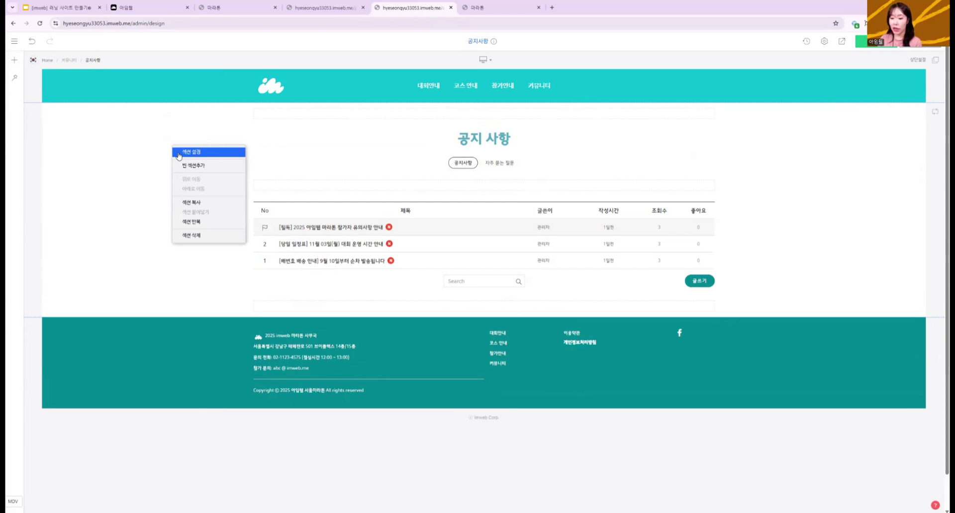
left_click(180, 153)
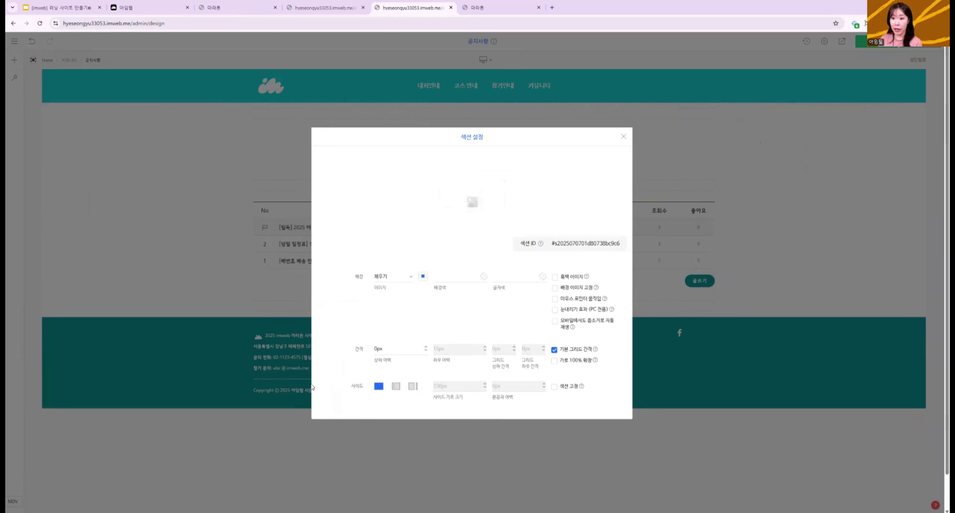
left_click(397, 387)
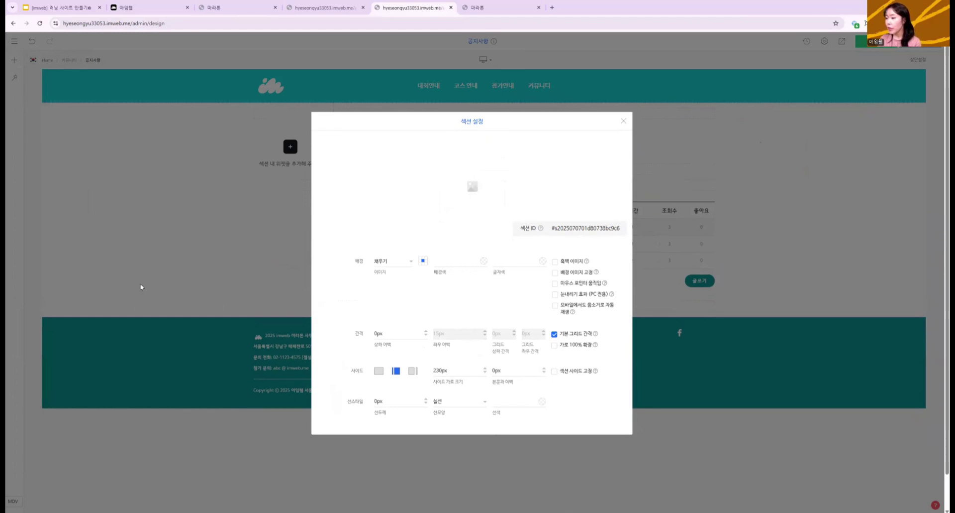
left_click(182, 258)
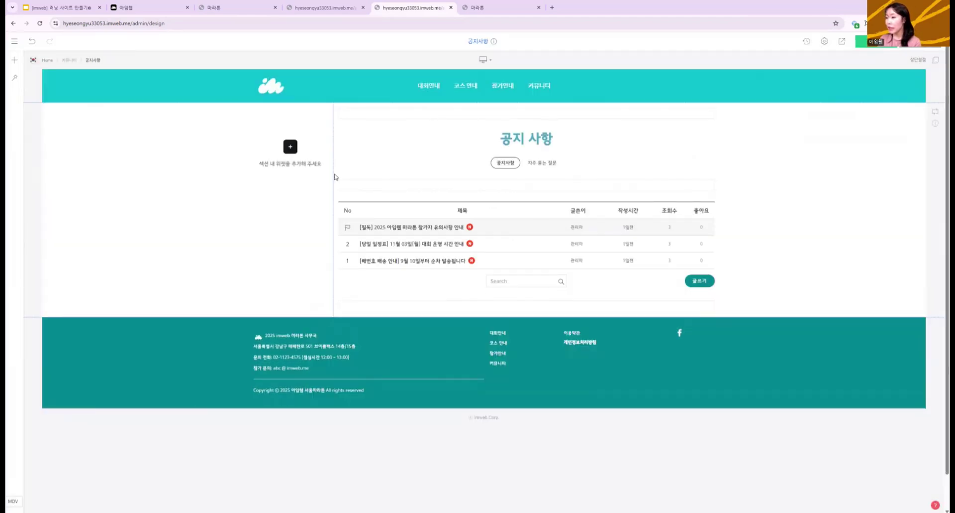
- Delete the menu list widget below the page title and add a 메뉴 리스트 widget in the section's left side area
mouse_move(524, 154)
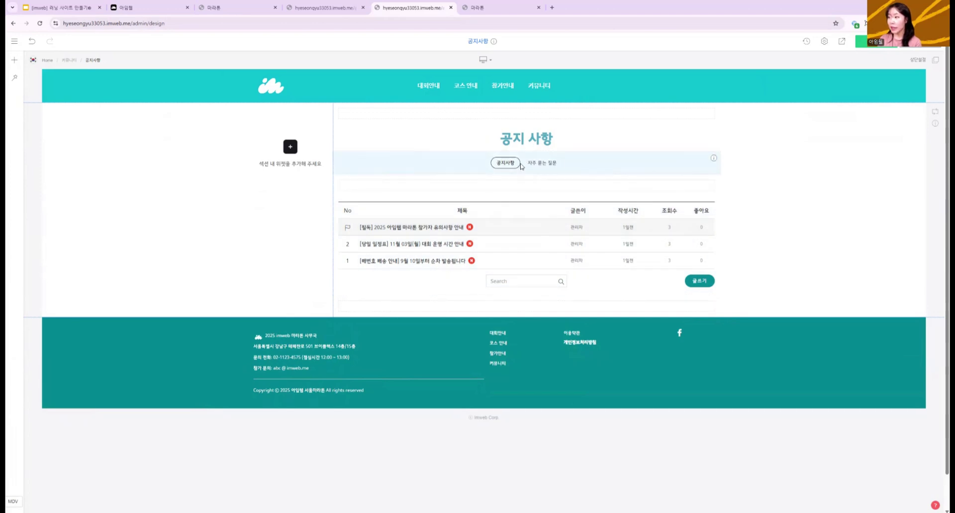
right_click(521, 166)
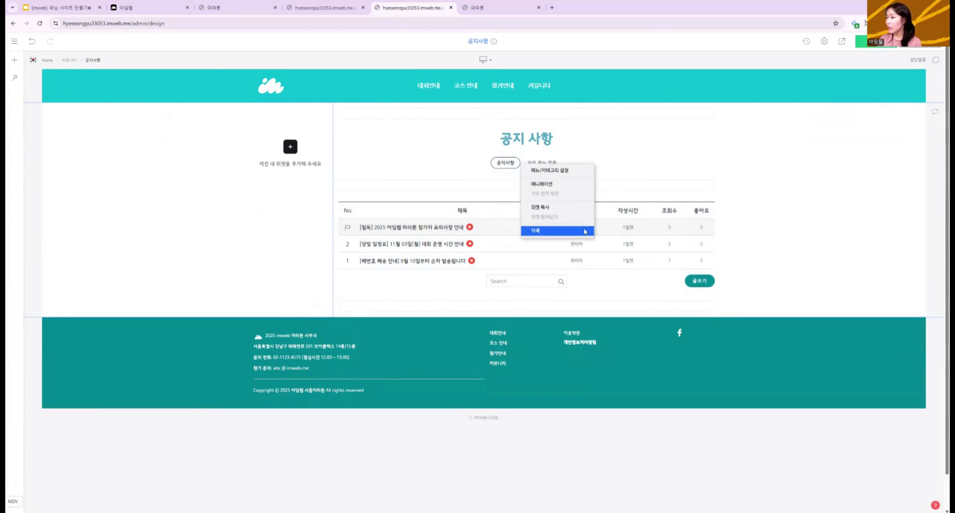
left_click(527, 232)
left_click(506, 262)
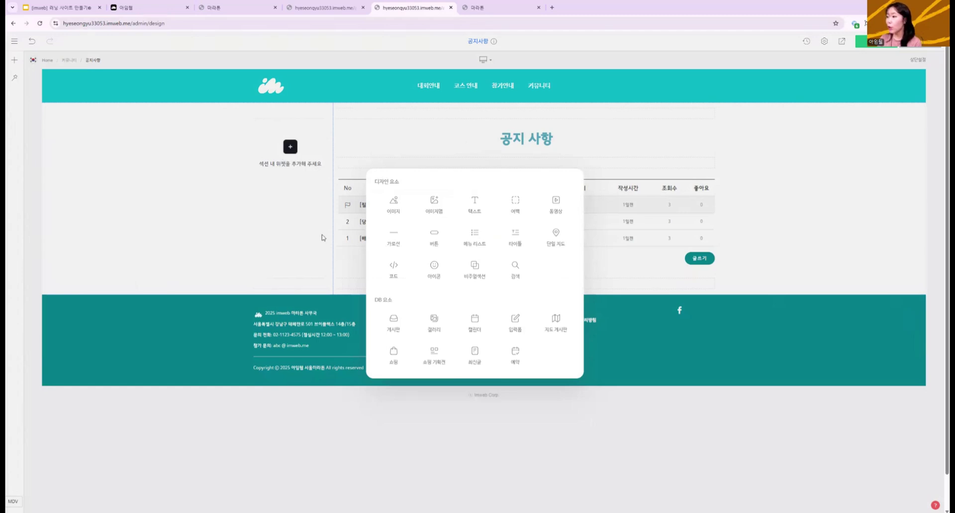
left_click(454, 238)
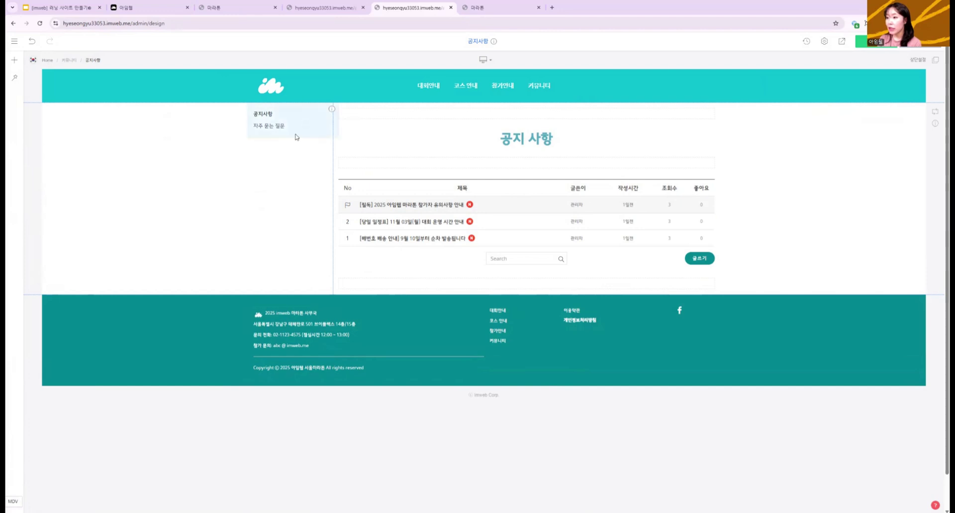
- Change the side menu list's style to the dark vertical box with a blue active menu, and close its settings
right_click(280, 119)
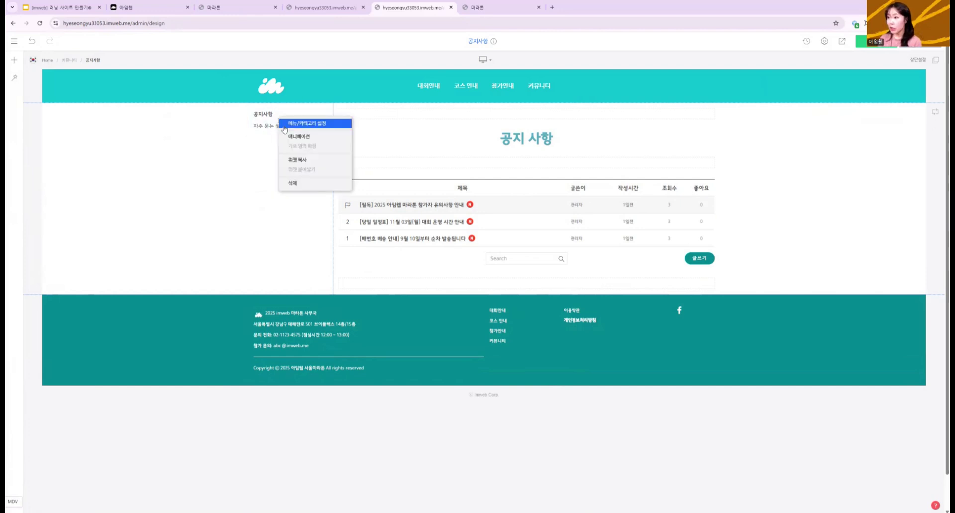
left_click(283, 125)
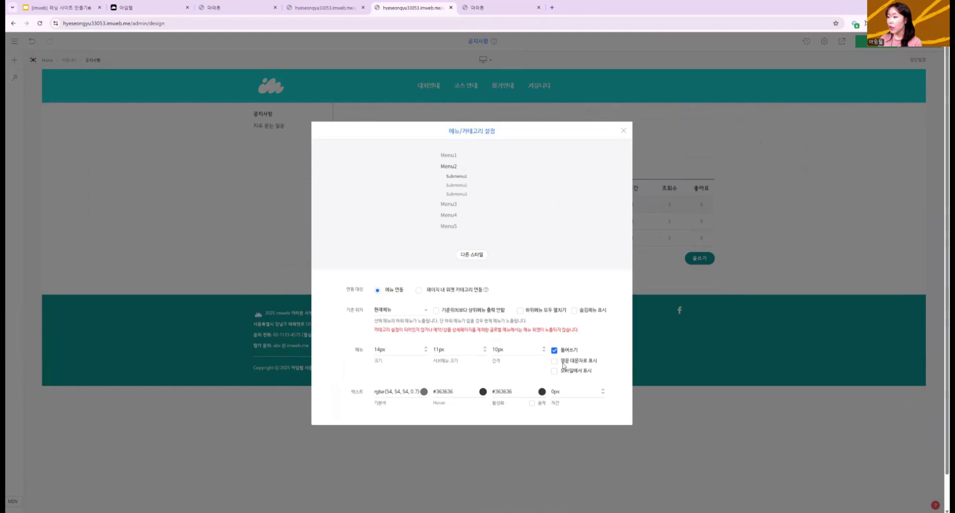
left_click(472, 255)
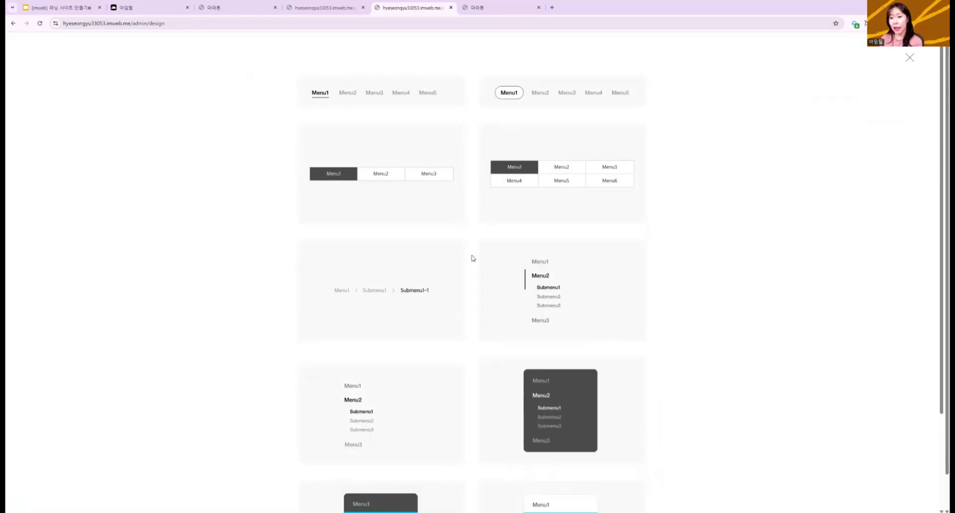
scroll(422, 390, "down", 3)
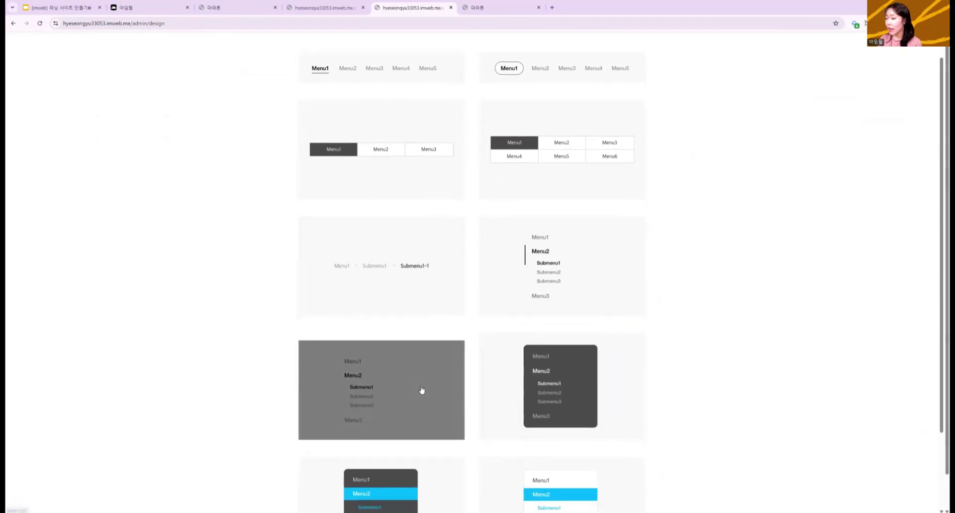
left_click(408, 414)
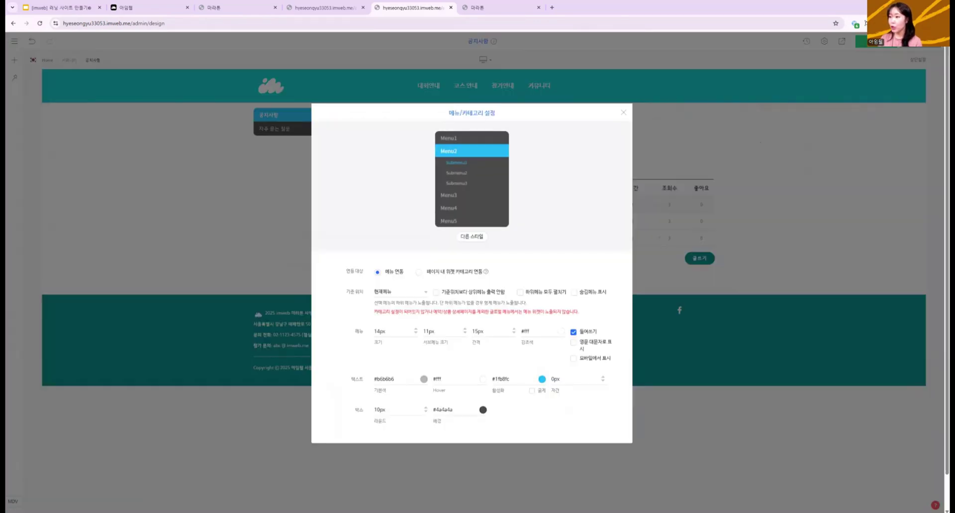
left_click(696, 207)
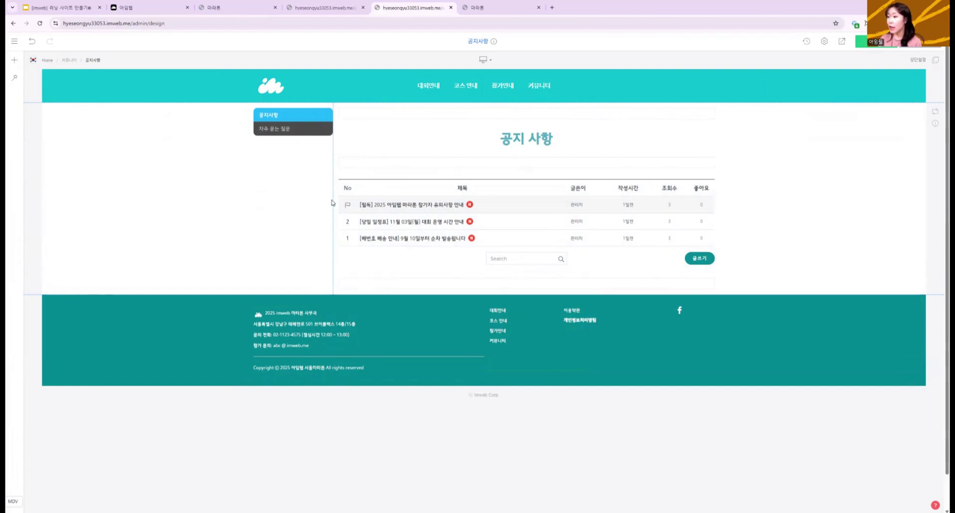
- Set the side divider line thickness to 8px in the settings of the section containing the 공지사항 board, and close the settings
right_click(319, 149)
left_click(323, 156)
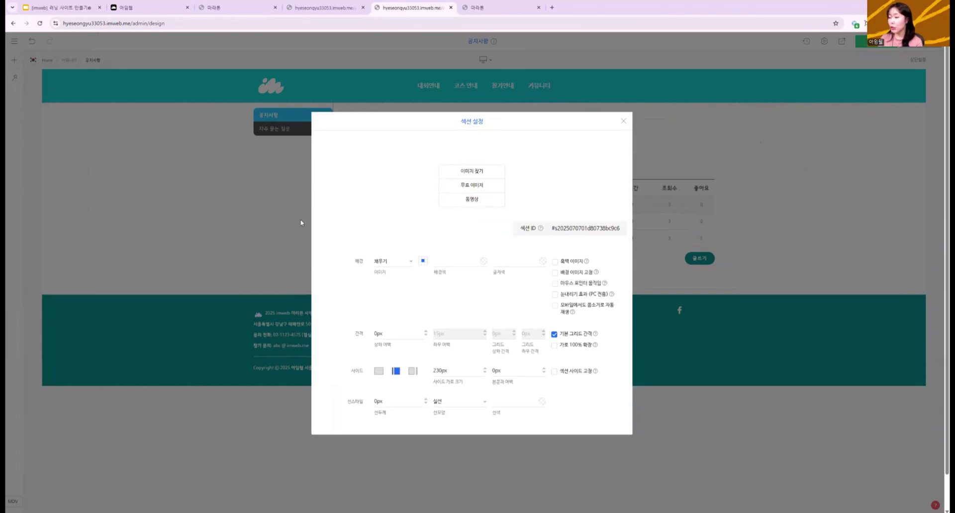
scroll(395, 388, "down", 1)
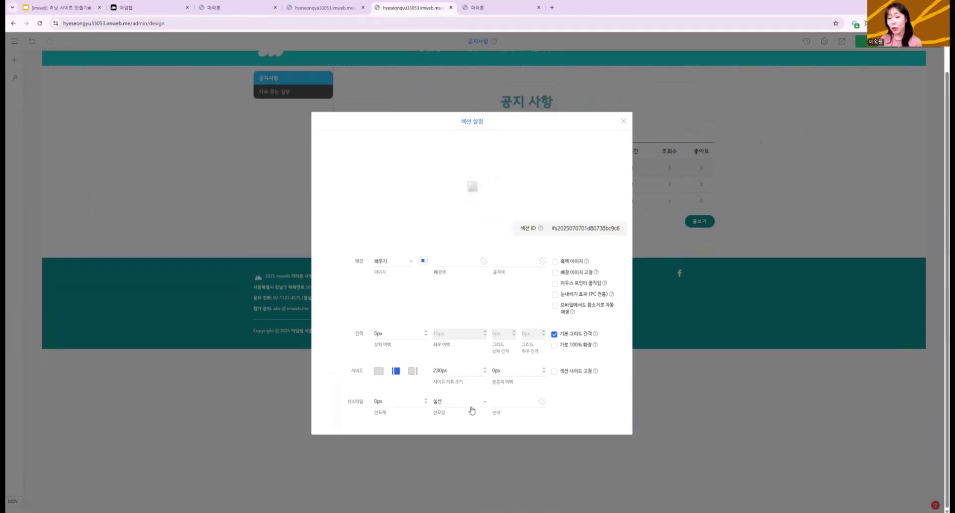
left_click(389, 403)
key("BackSpace")
key("BackSpace")
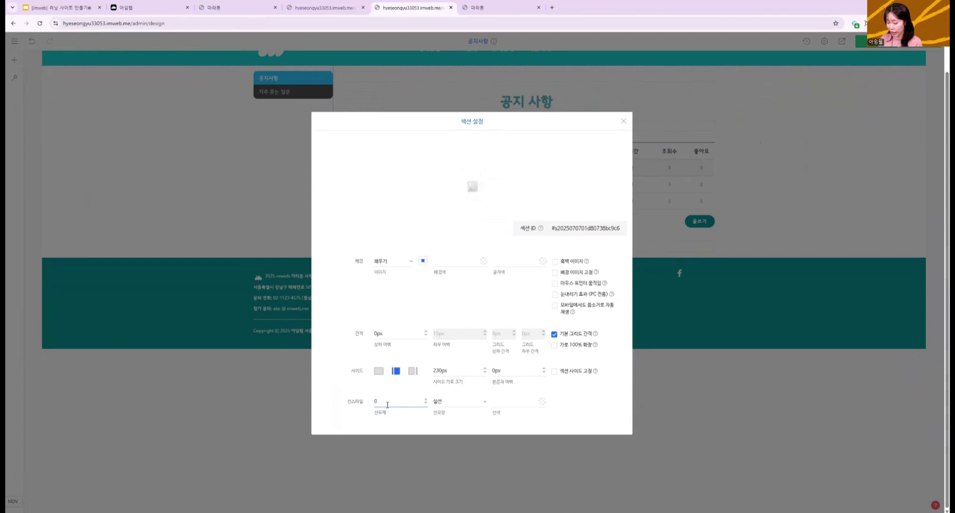
type("1px")
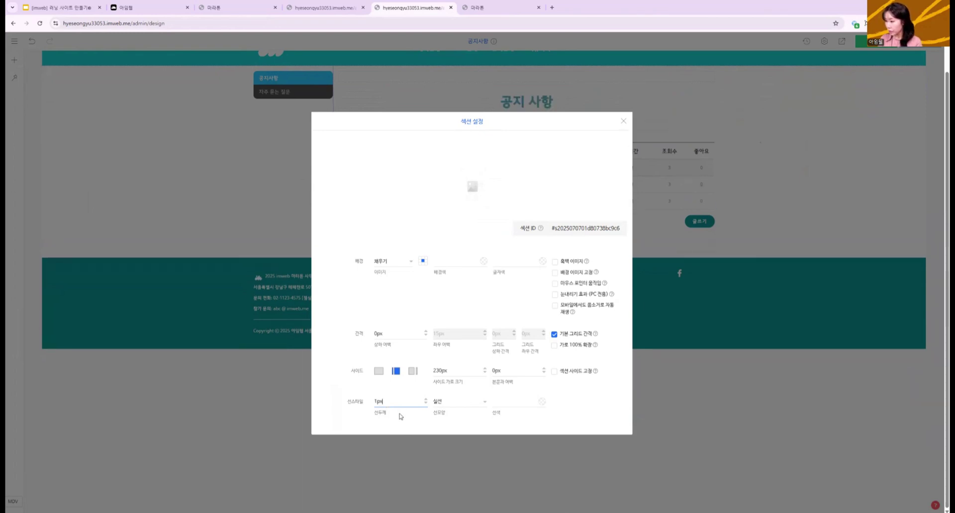
double_click(399, 405)
type("2px")
left_click(426, 399)
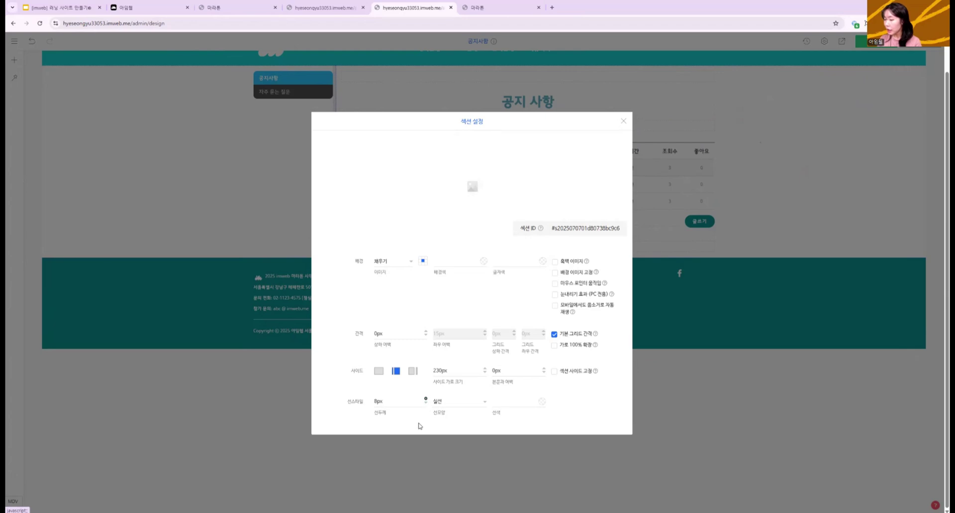
left_click(234, 422)
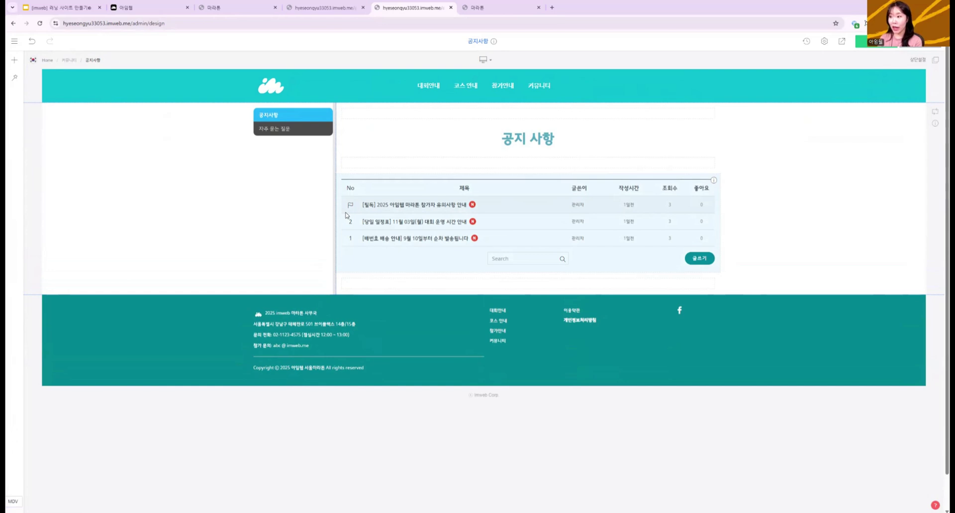
scroll(292, 255, "down", 1)
scroll(293, 256, "up", 1)
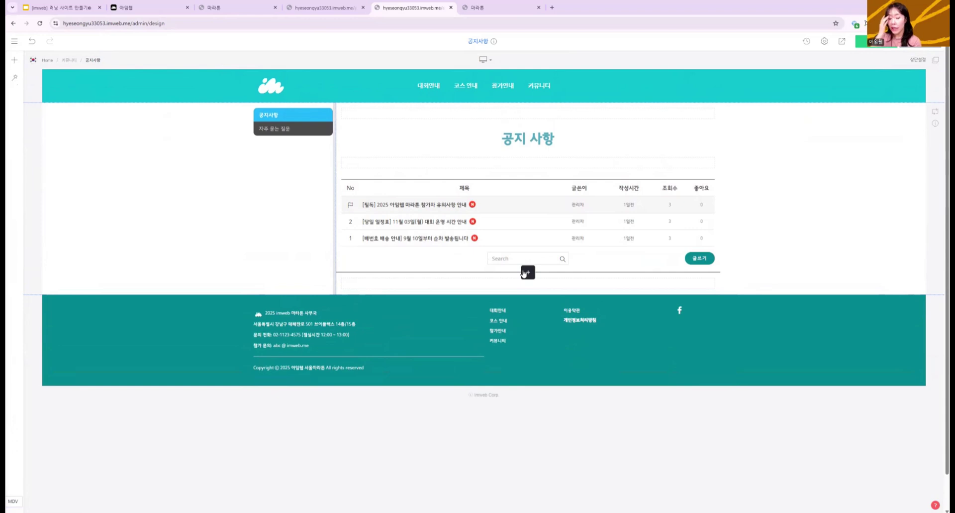
- Add a 메뉴 리스트 widget directly above the 공지사항 board, view its alternative styles, and close its settings
mouse_move(529, 175)
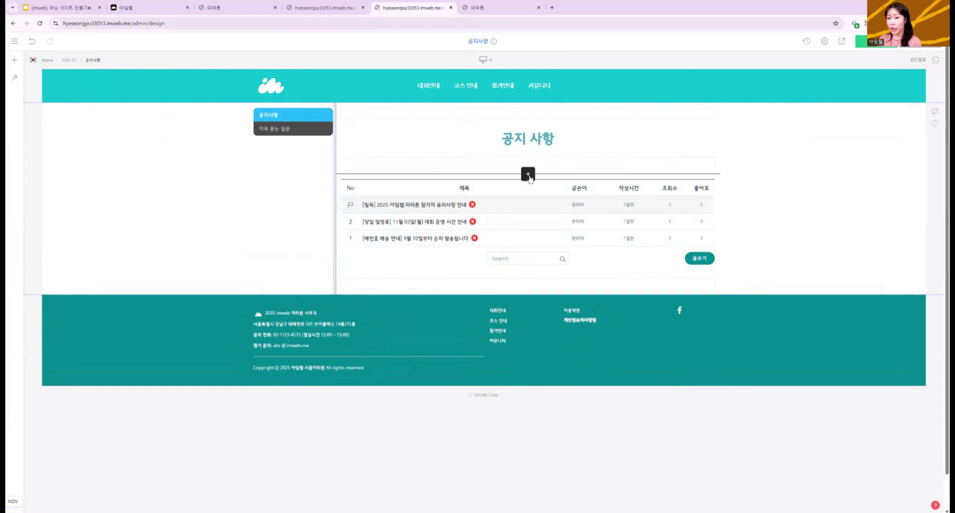
left_click(530, 176)
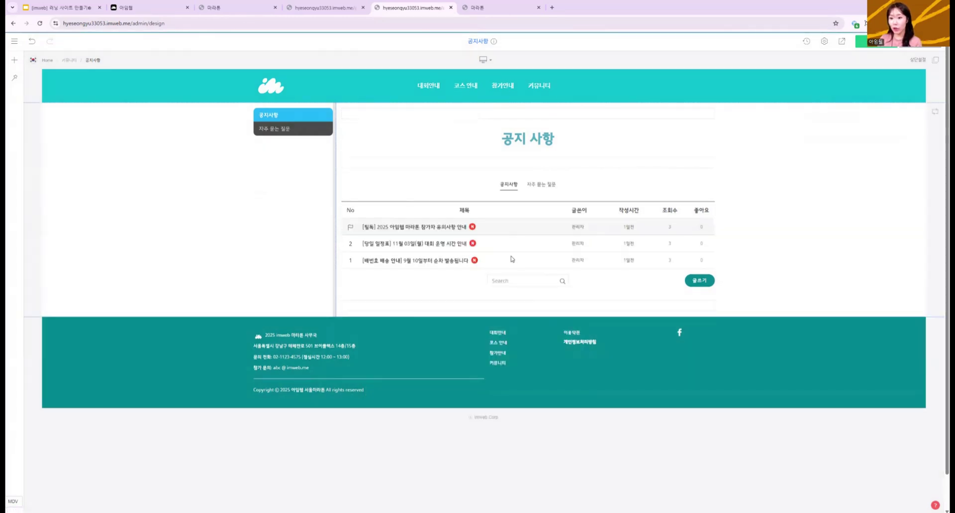
mouse_move(521, 195)
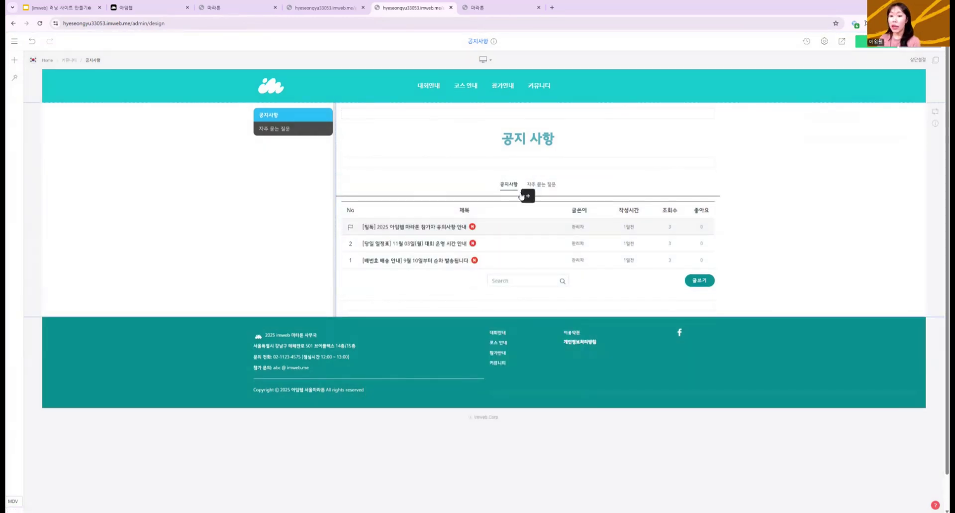
right_click(521, 187)
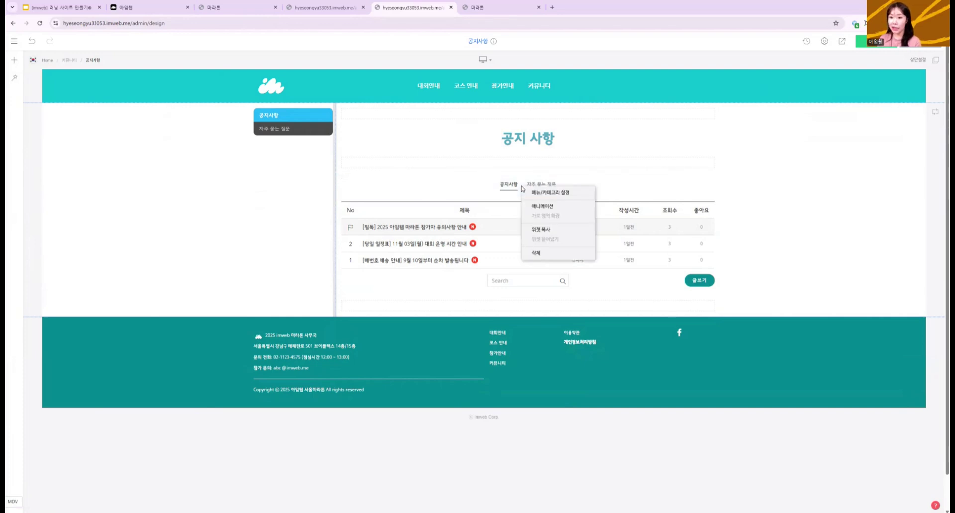
left_click(532, 193)
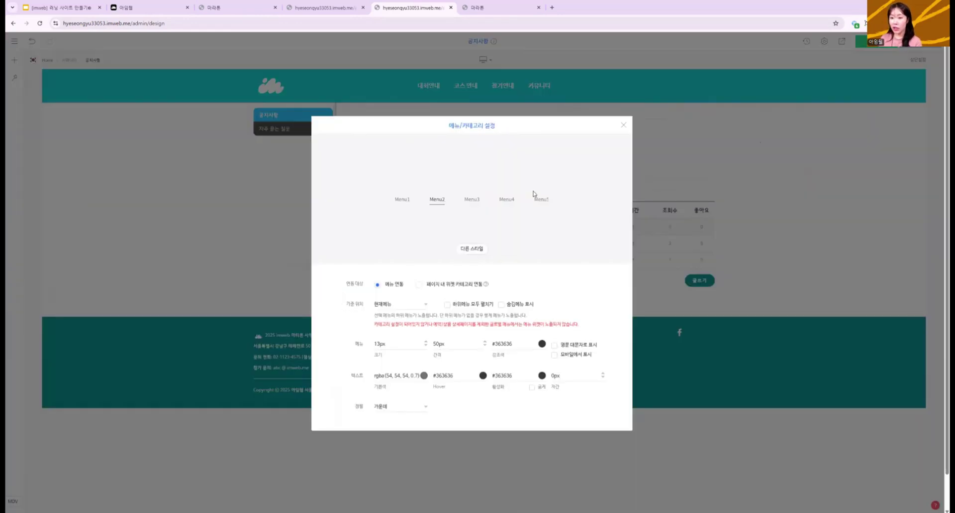
left_click(481, 249)
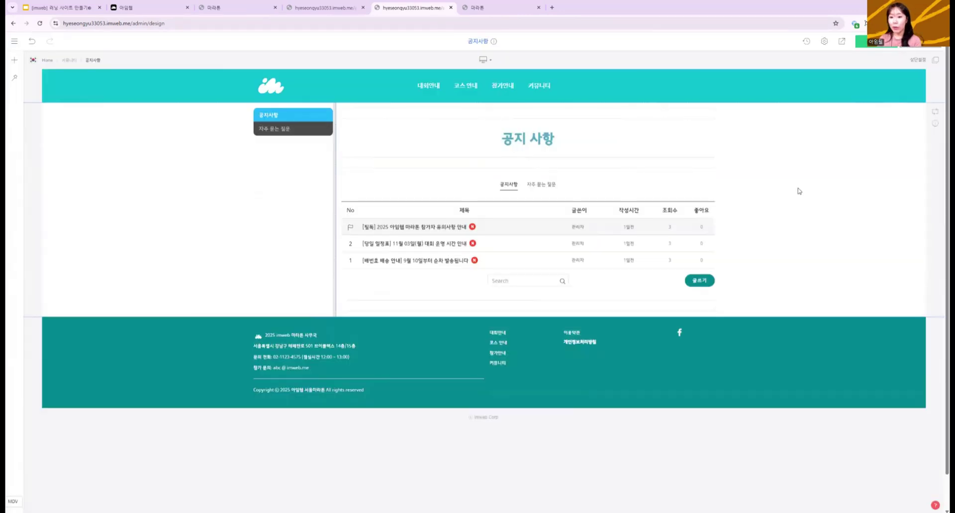
left_click(911, 58)
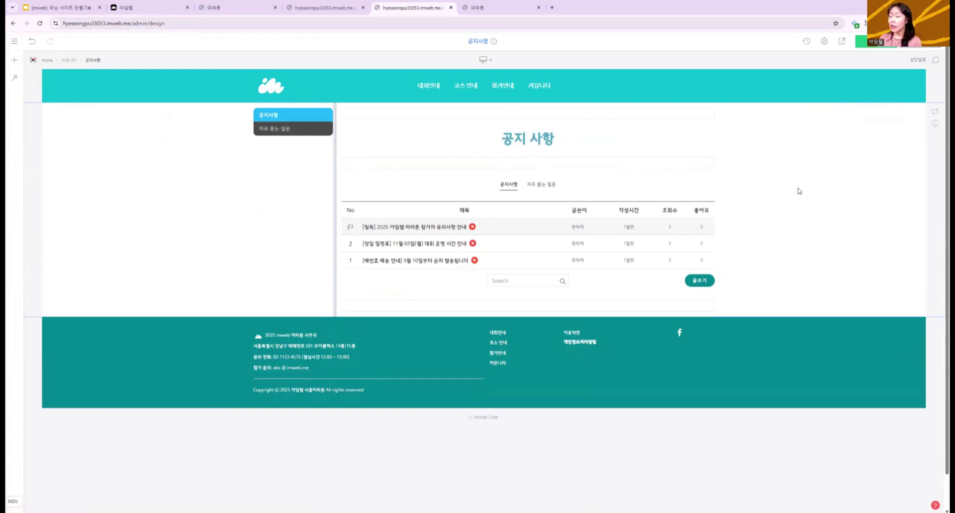
- Open the 자주 묻는 질문 page and review the 페이지 내 위젯 카테고리 연동 option in its category list widget's settings
mouse_move(551, 86)
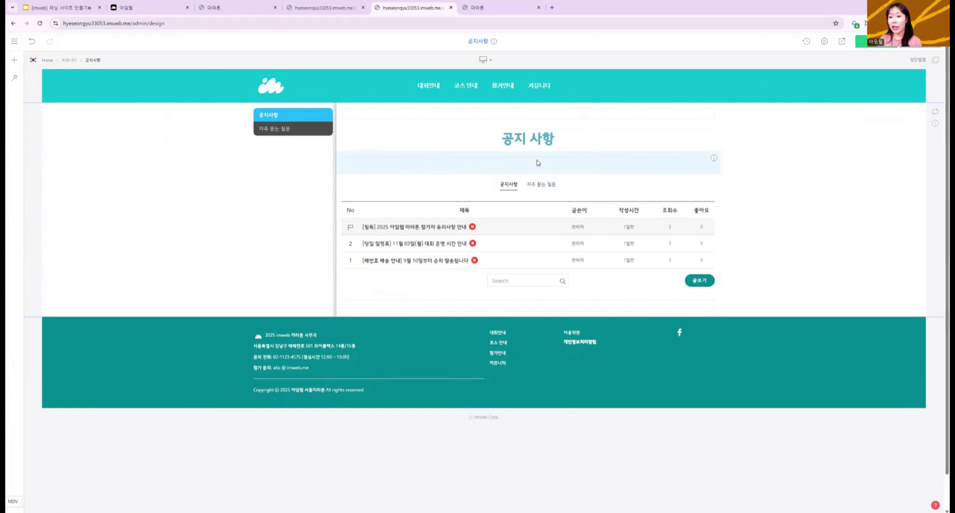
left_click(550, 124)
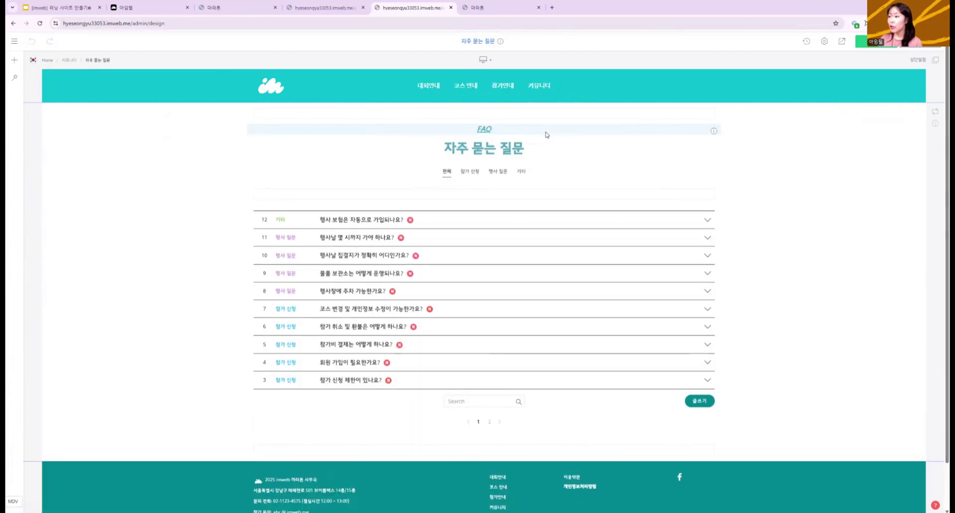
mouse_move(544, 86)
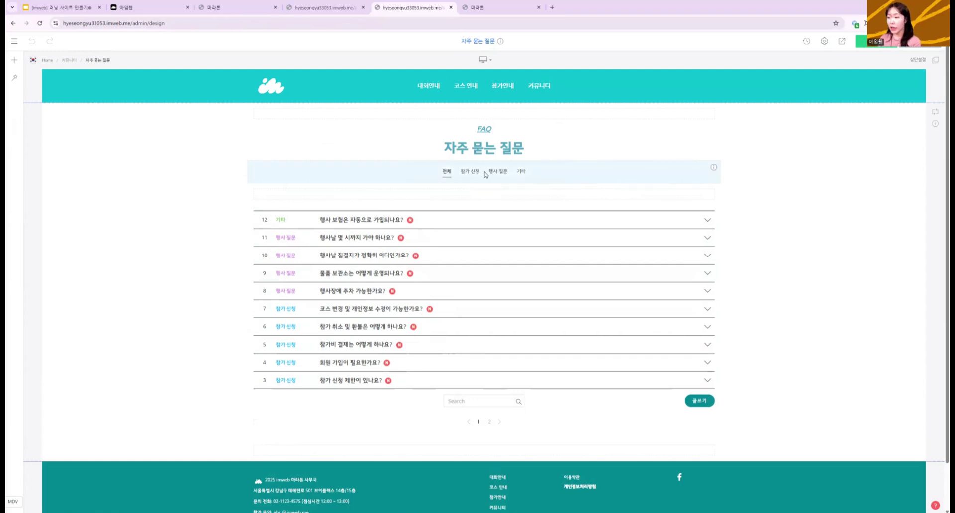
right_click(486, 174)
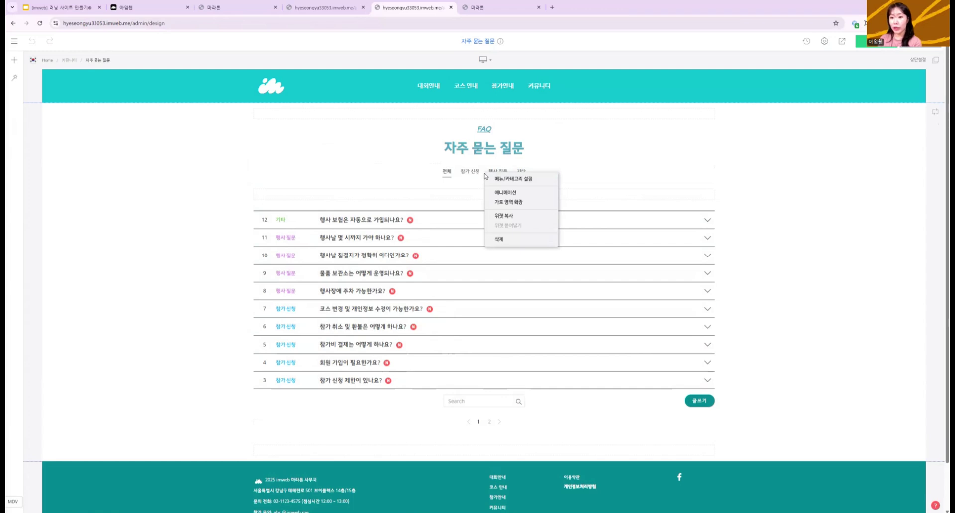
left_click(504, 181)
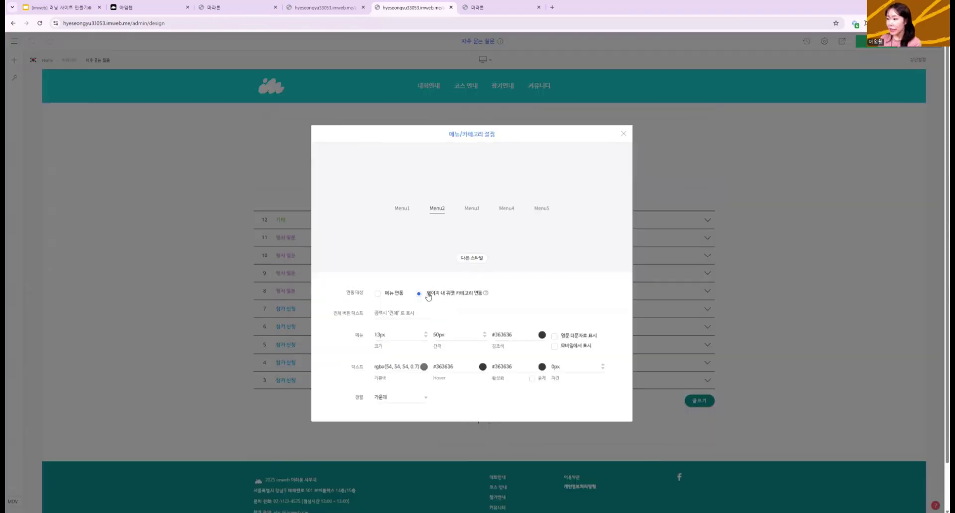
left_click_drag(427, 294, 503, 304)
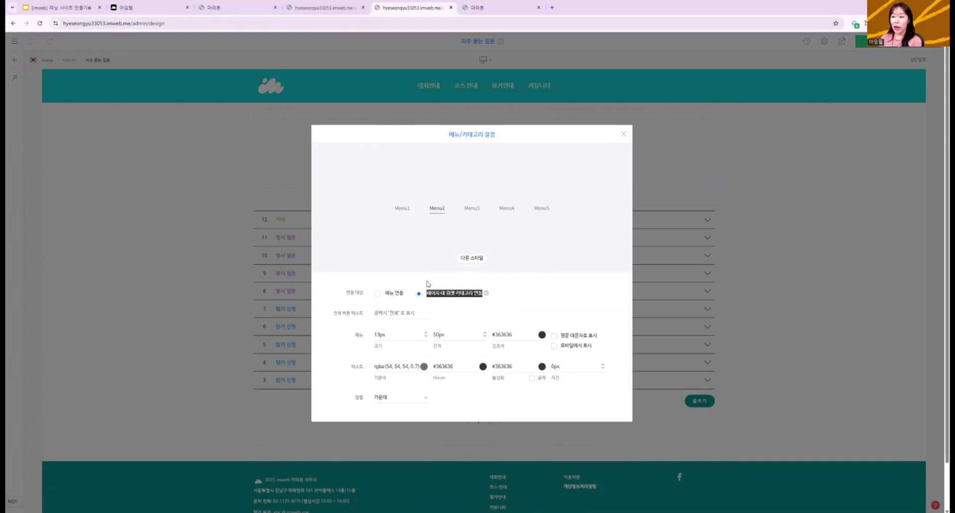
left_click(230, 239)
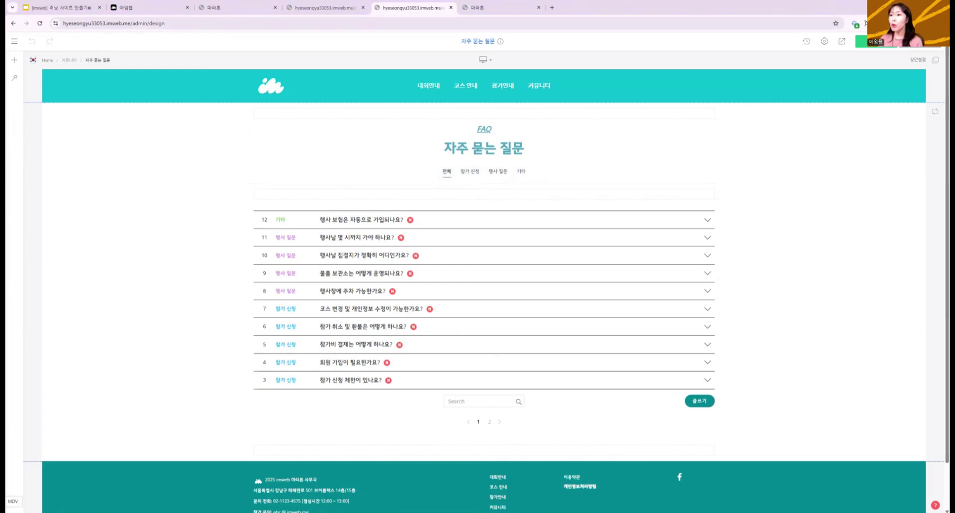
- Switch to the Google Slides presentation and advance to the 코스 안내 페이지 slide
left_click(70, 8)
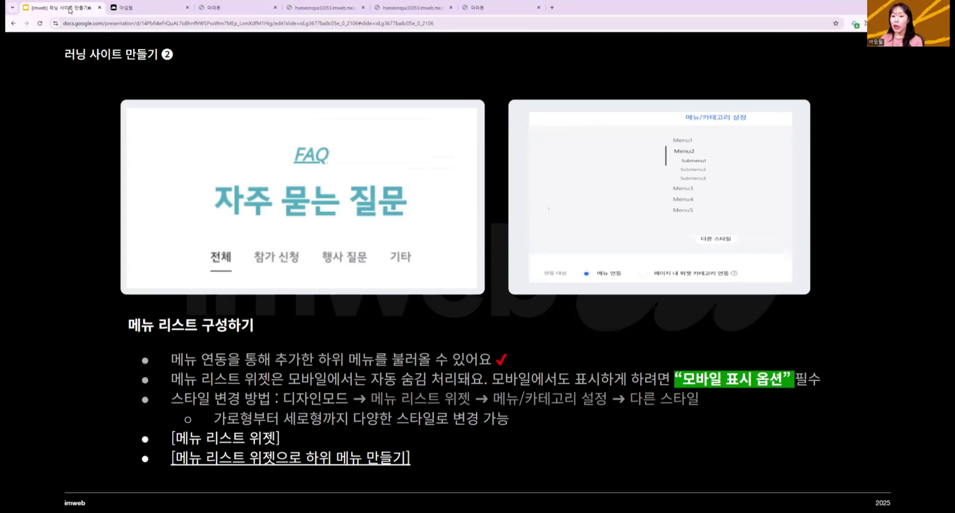
key("Right")
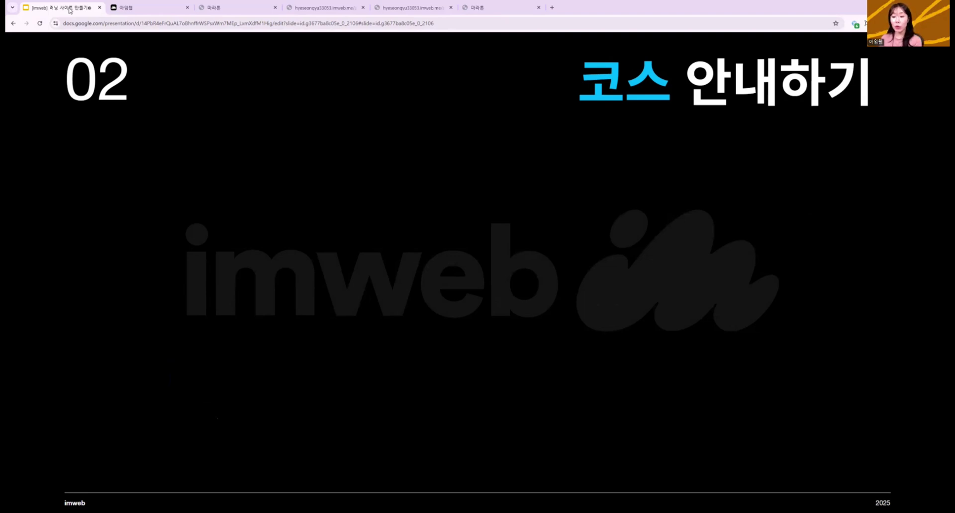
key("Right")
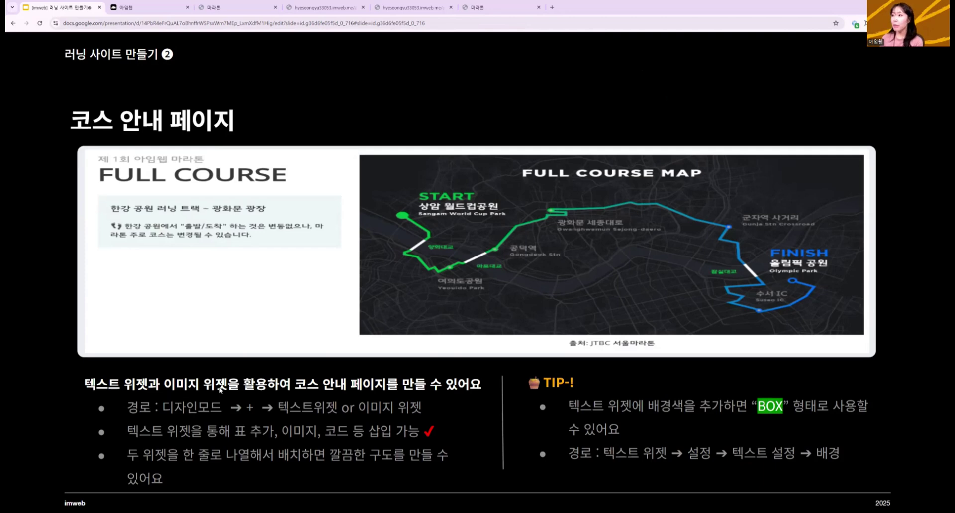
- Switch back to the imweb design editor, open the 코스 안내 page, and add a text widget below the FULL COURSE content
left_click(382, 10)
left_click(466, 94)
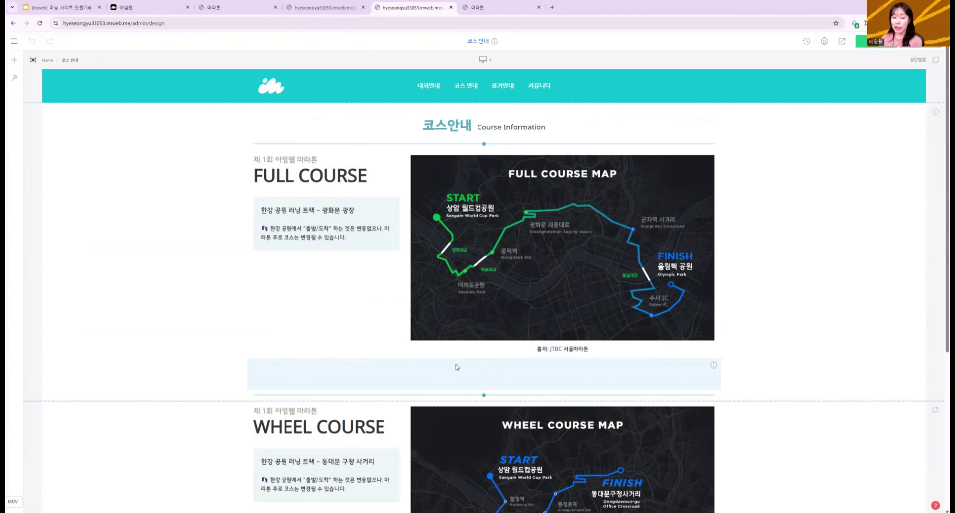
mouse_move(473, 390)
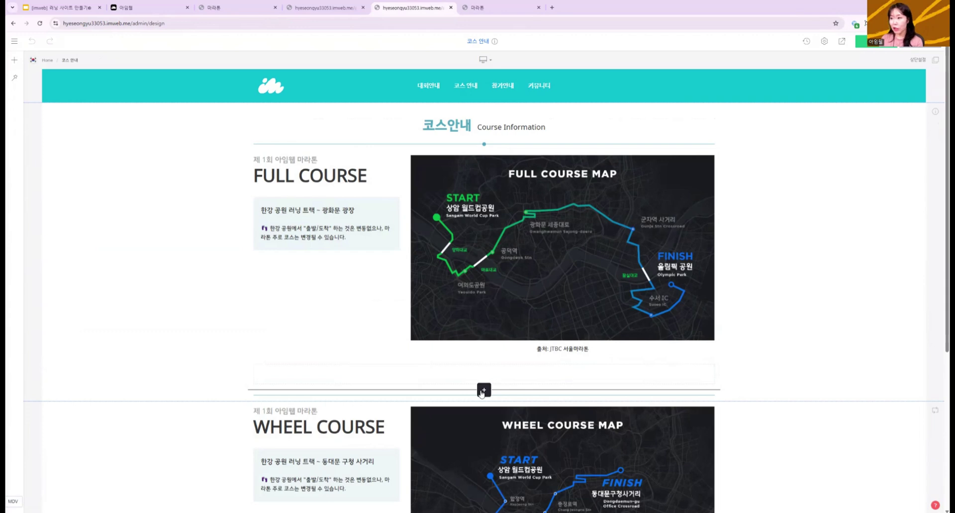
left_click(483, 391)
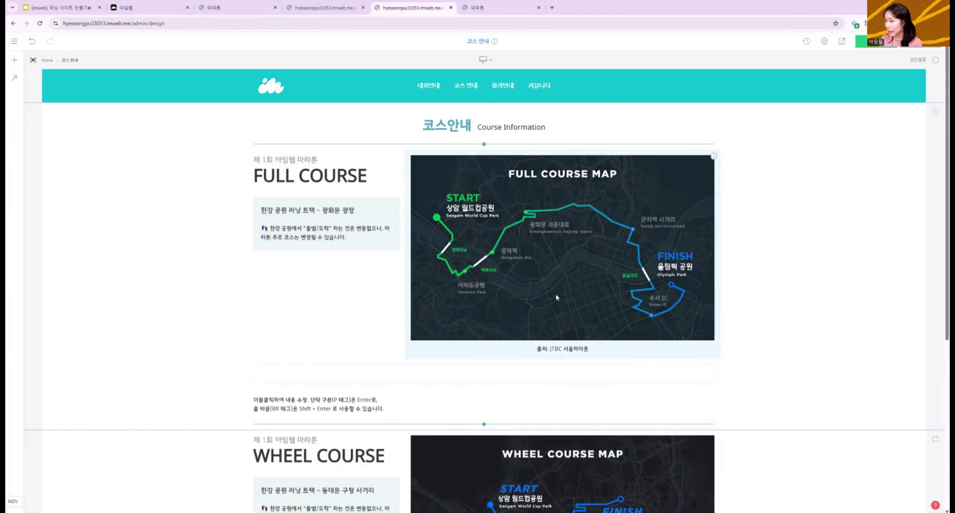
- Add an image widget, place it to the right of the new text widget, and narrow the text column to match the FULL COURSE layout
left_click(485, 419)
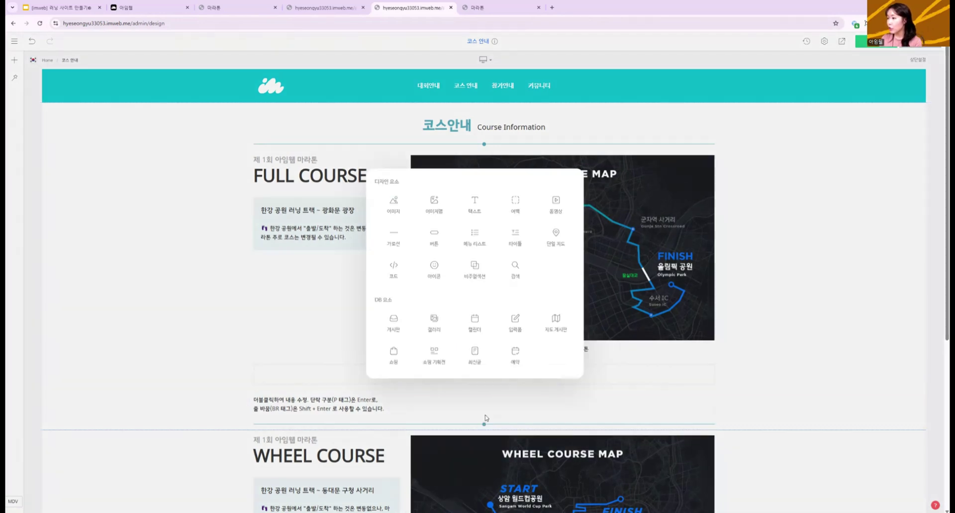
left_click(403, 212)
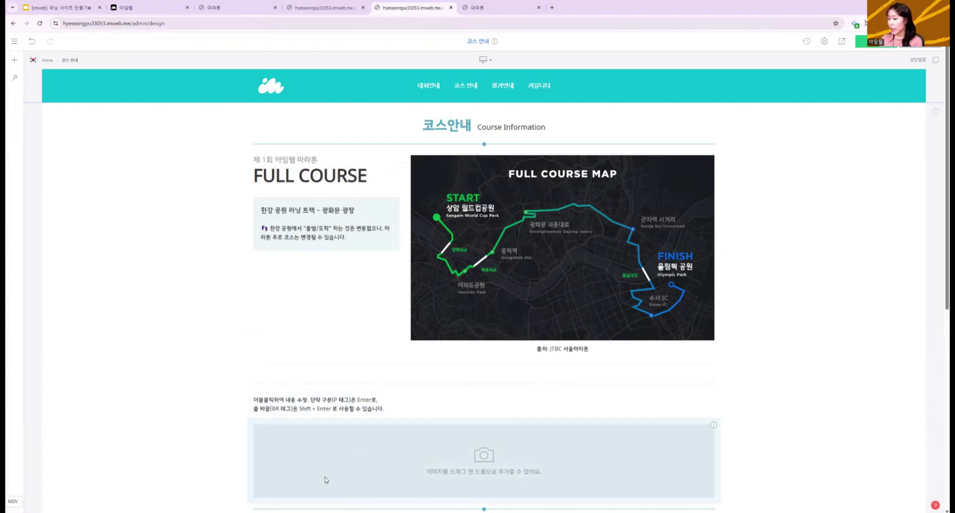
left_click_drag(341, 471, 753, 410)
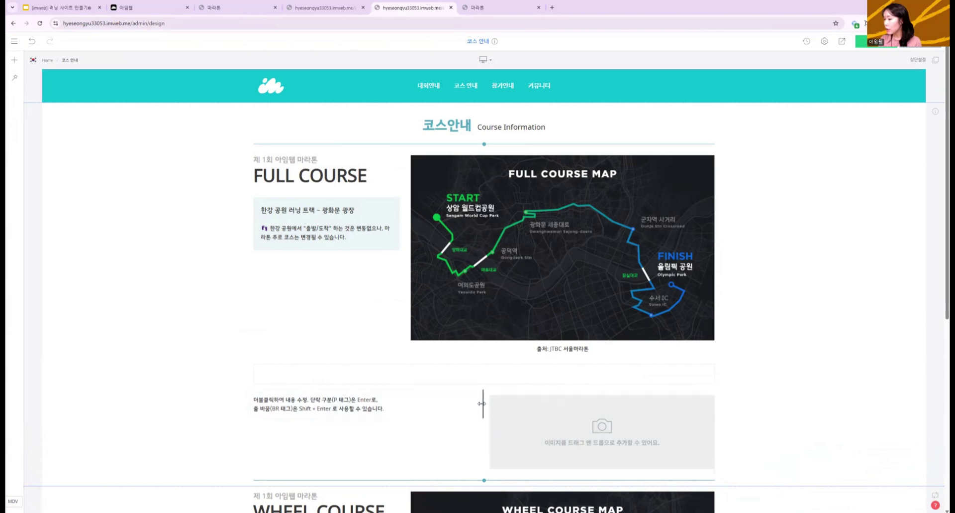
left_click_drag(487, 413, 412, 419)
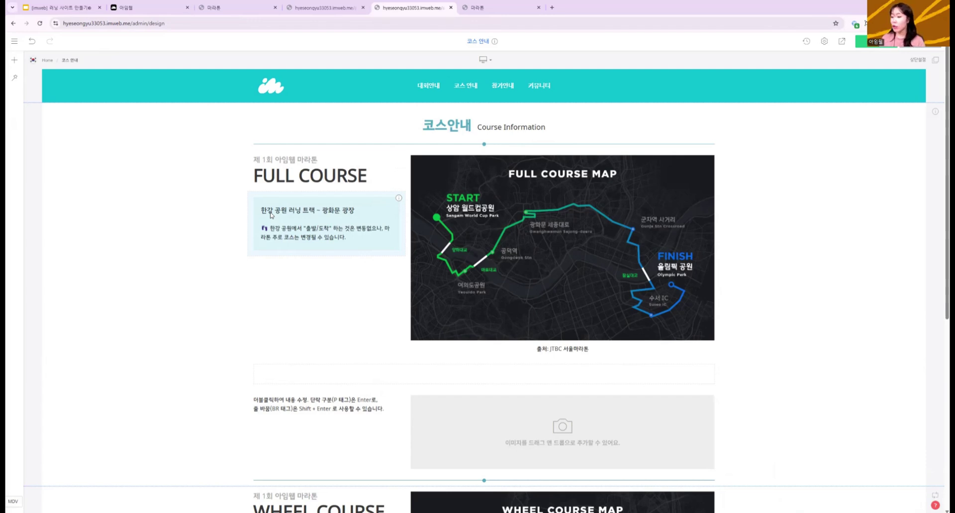
- Replace the new text widget's placeholder text with "뚝섬 한강 공원 - 여의도 광장"
double_click(359, 409)
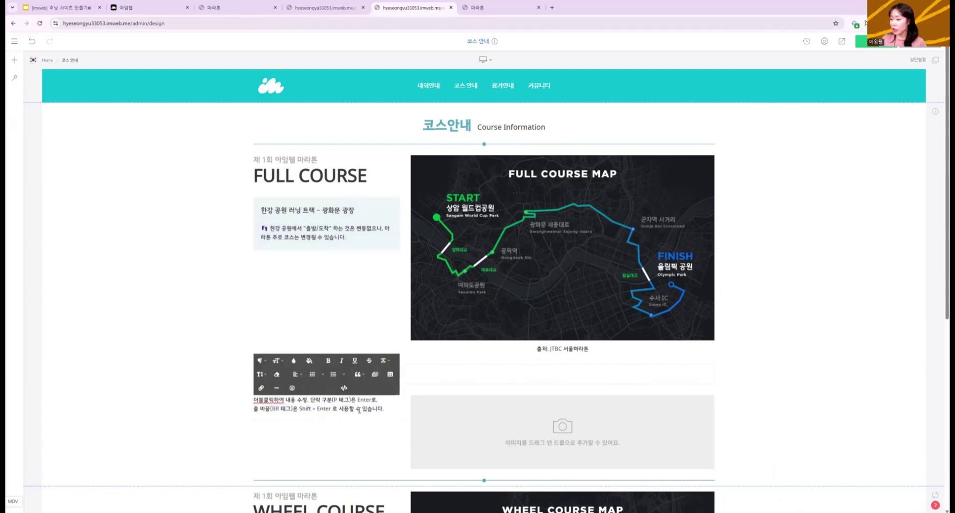
key("ctrl+a")
type("뚝섬 한강 공원 - 옐")
type("의도 광장")
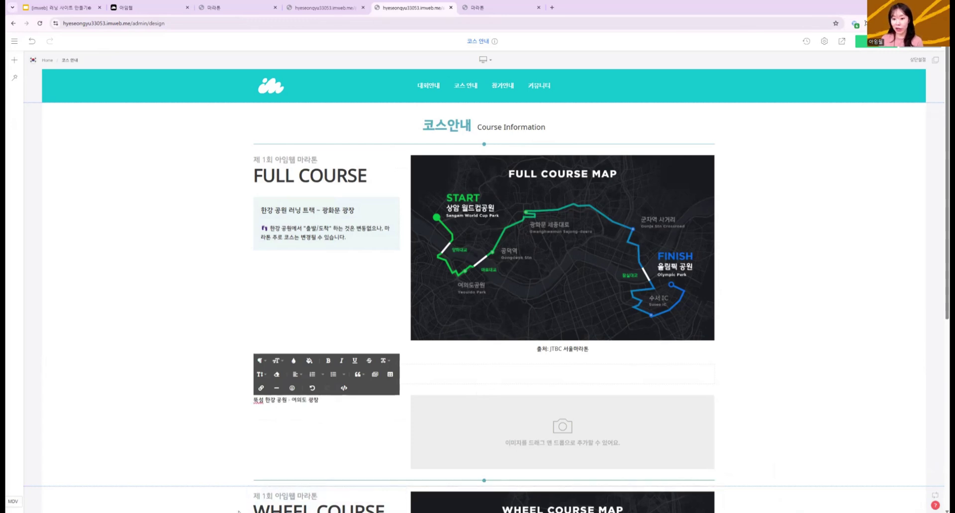
left_click(281, 419)
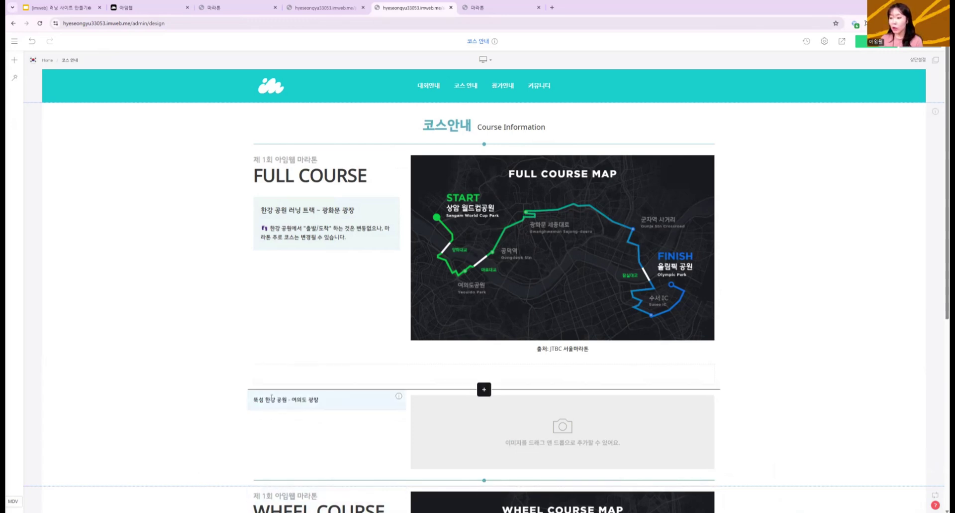
- Append "10km" to the course text "뚝섬 한강 공원 - 여의도 광장"
double_click(336, 401)
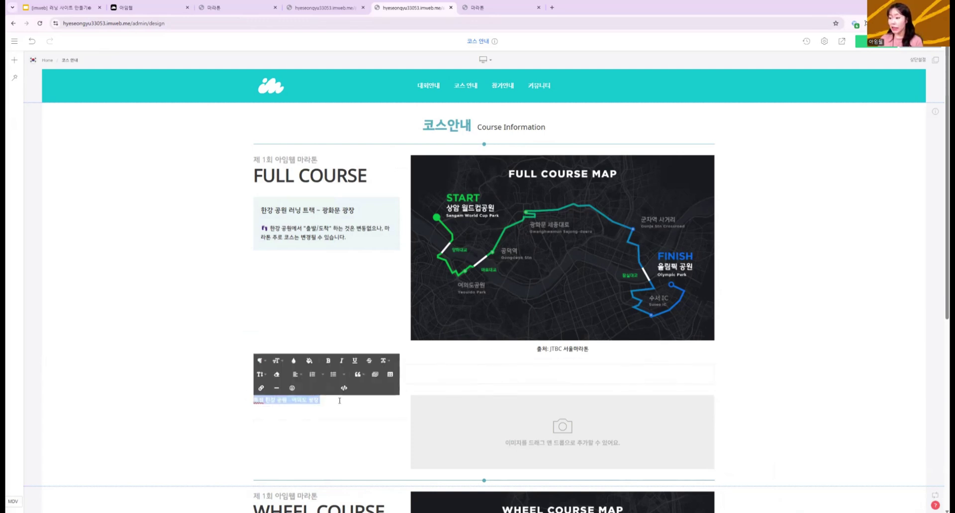
left_click(335, 398)
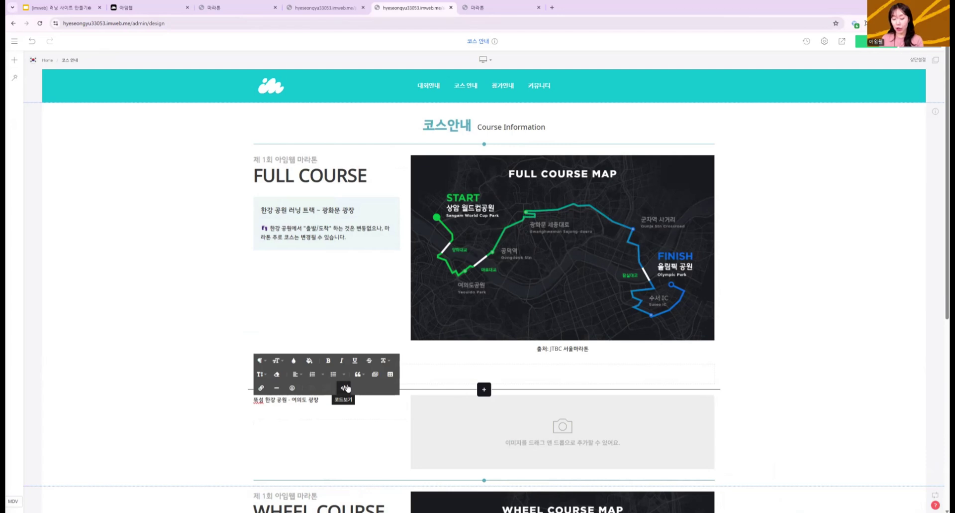
type("10")
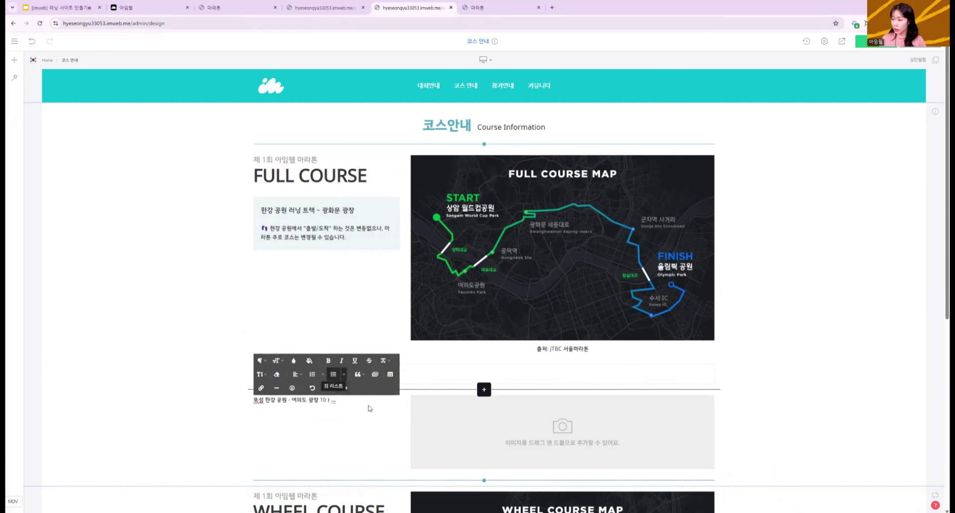
type("km")
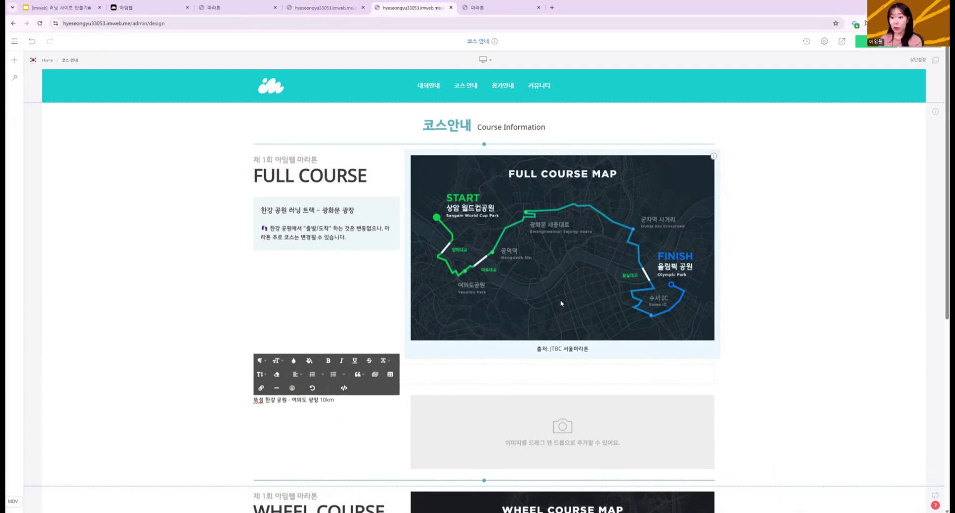
- Apply the 제목 5 heading style to the whole "뚝섬 한강 공원 - 여의도 광장" line
scroll(311, 348, "down", 2)
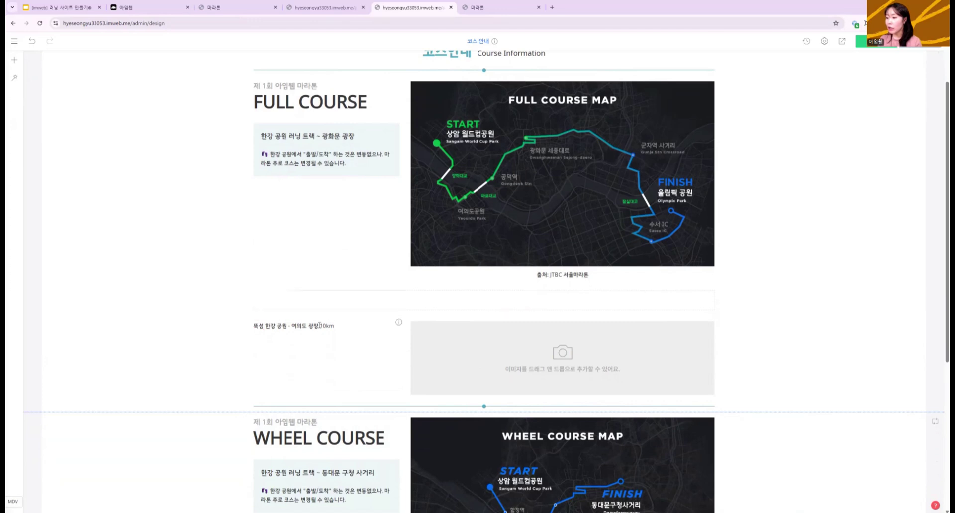
triple_click(320, 324)
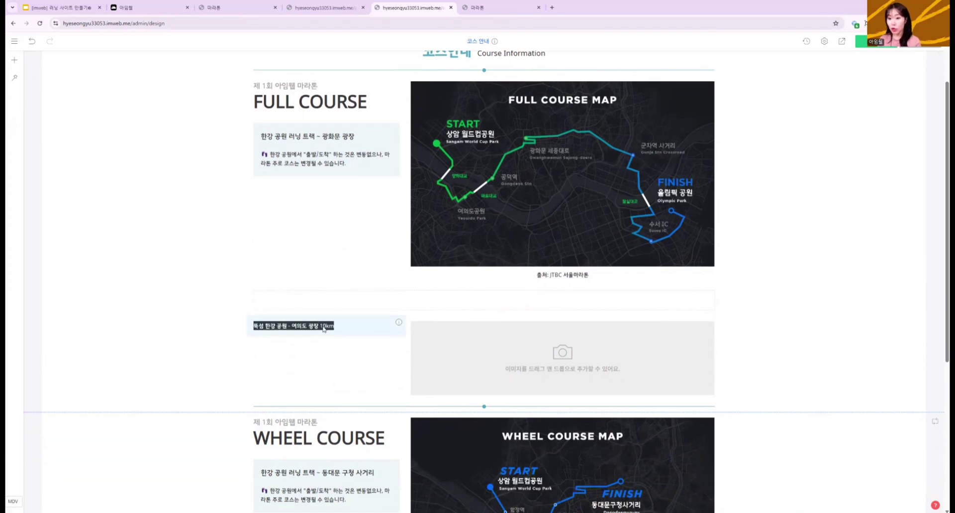
right_click(323, 327)
left_click(322, 330)
right_click(338, 327)
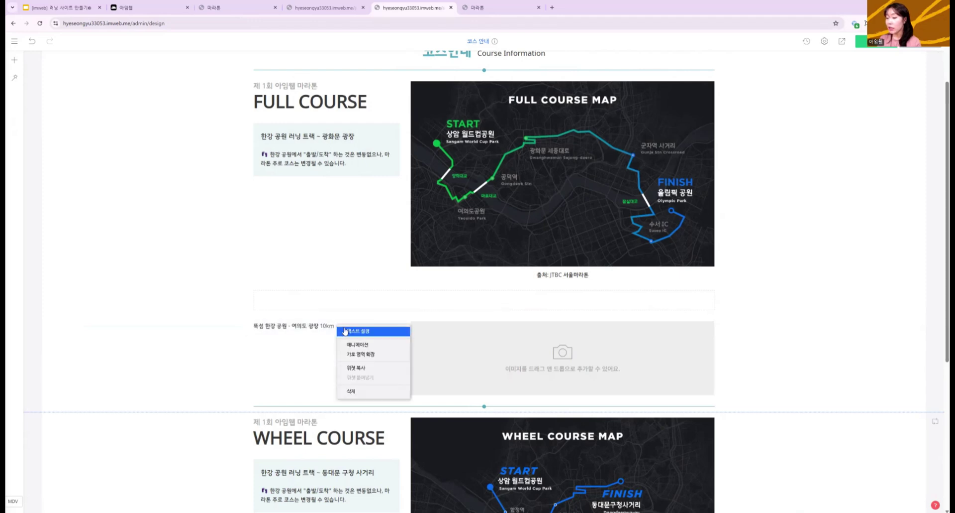
left_click(346, 331)
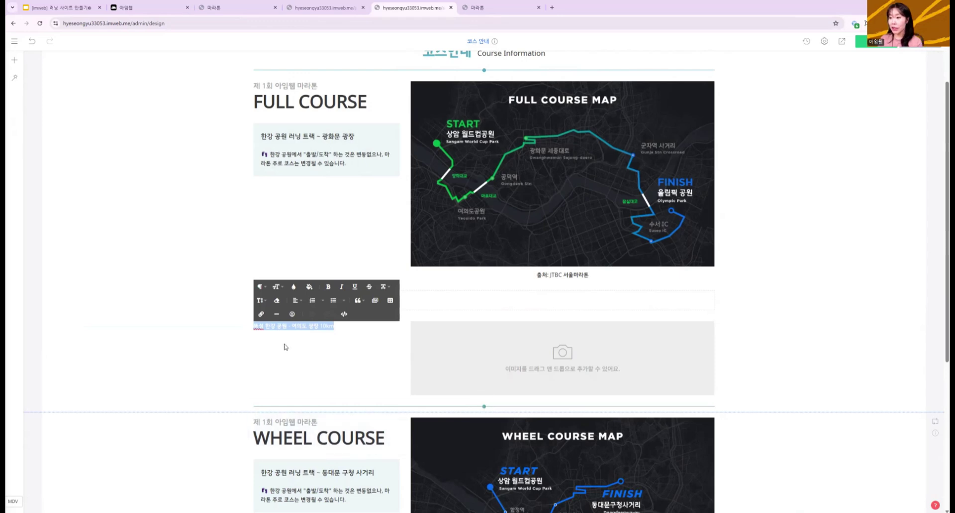
left_click(276, 287)
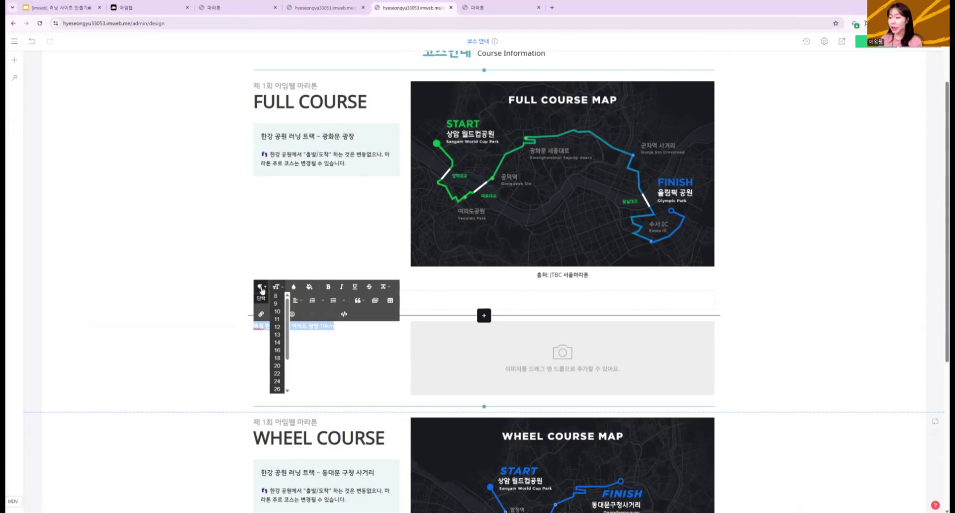
left_click(262, 288)
left_click(269, 309)
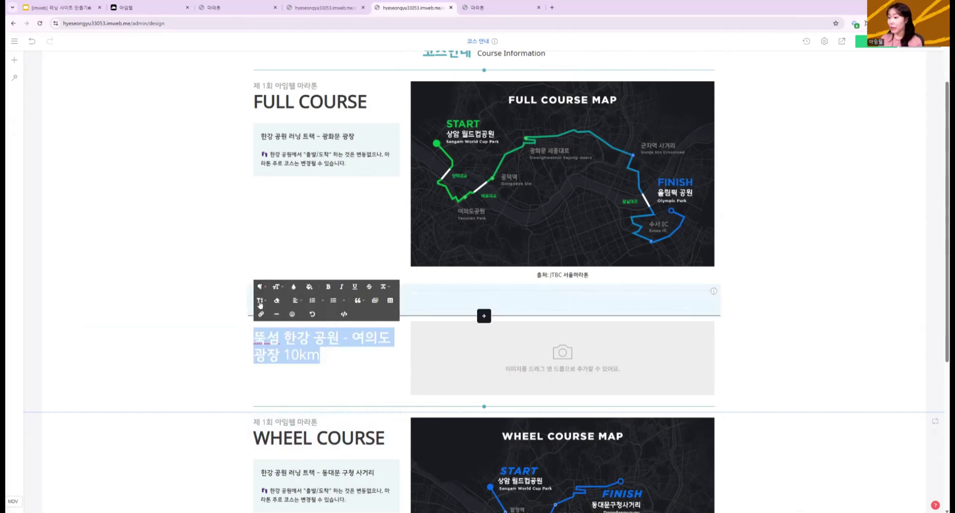
left_click(262, 289)
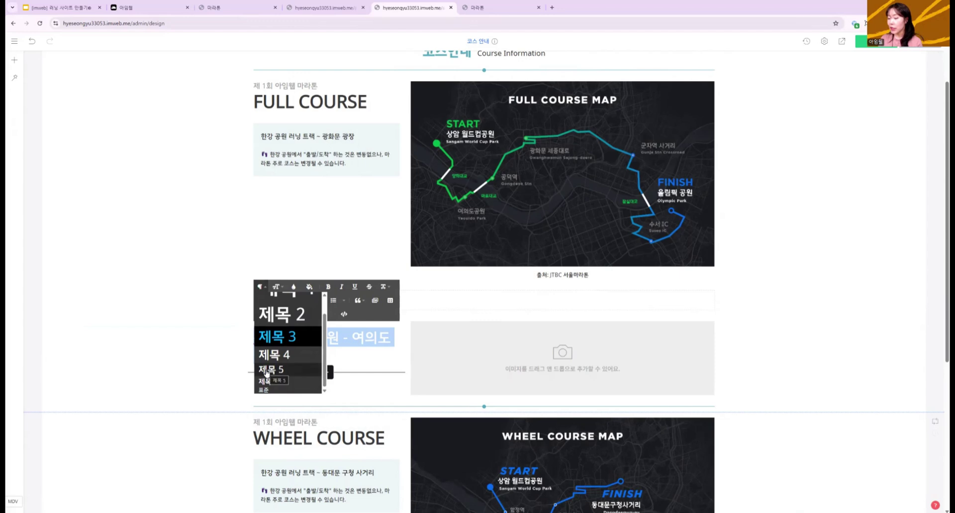
left_click(276, 380)
left_click(405, 393)
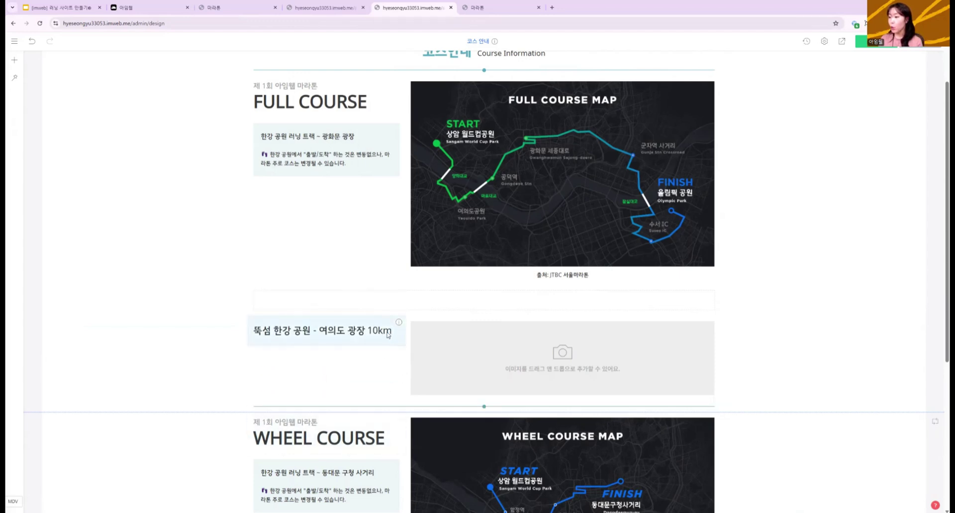
- Delete "10km" from the course heading and insert a horizontal line below it
double_click(384, 331)
key("BackSpace")
left_click(277, 314)
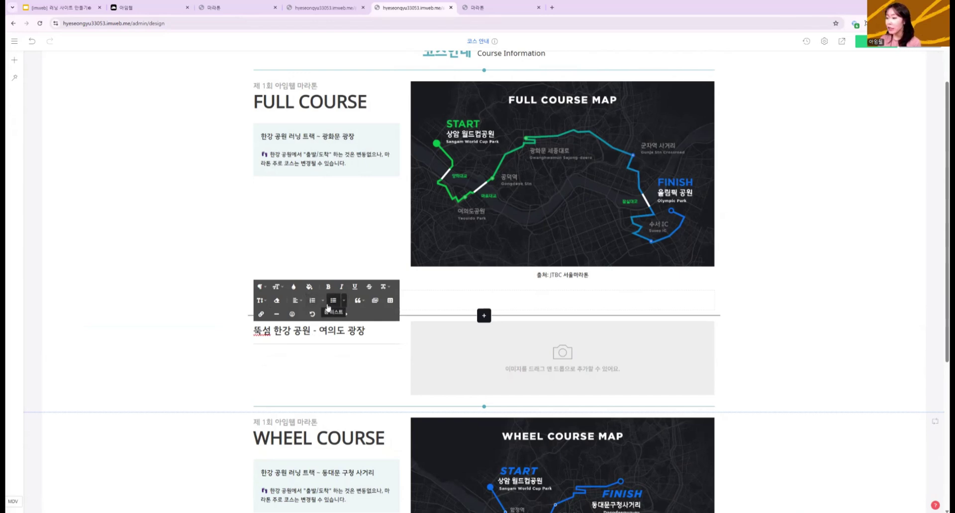
- Add a bulleted item reading "예상 소요시간 : 5시간" below the horizontal line
left_click(328, 308)
type("ㅅㄹㅇ")
key("BackSpace")
key("BackSpace")
key("BackSpace")
type("예상 소요시간 : ㅅ")
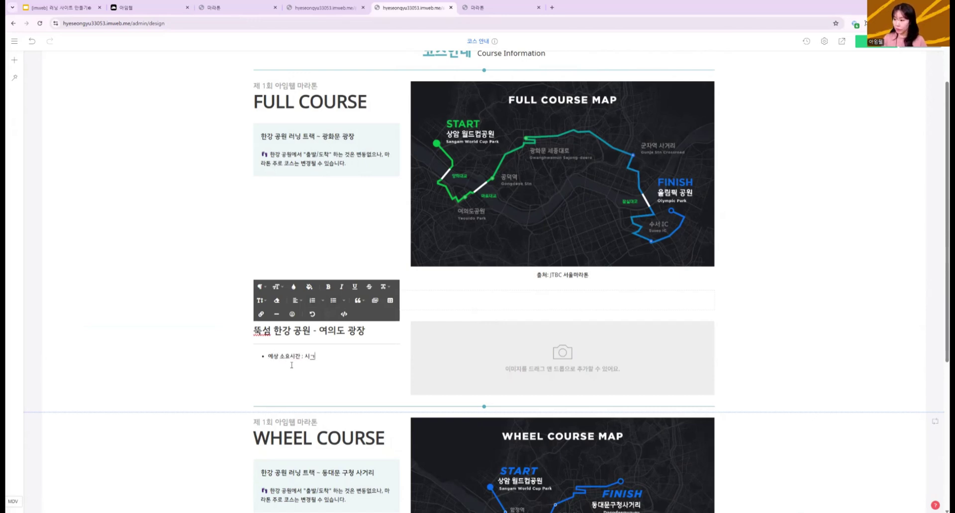
type("5시간")
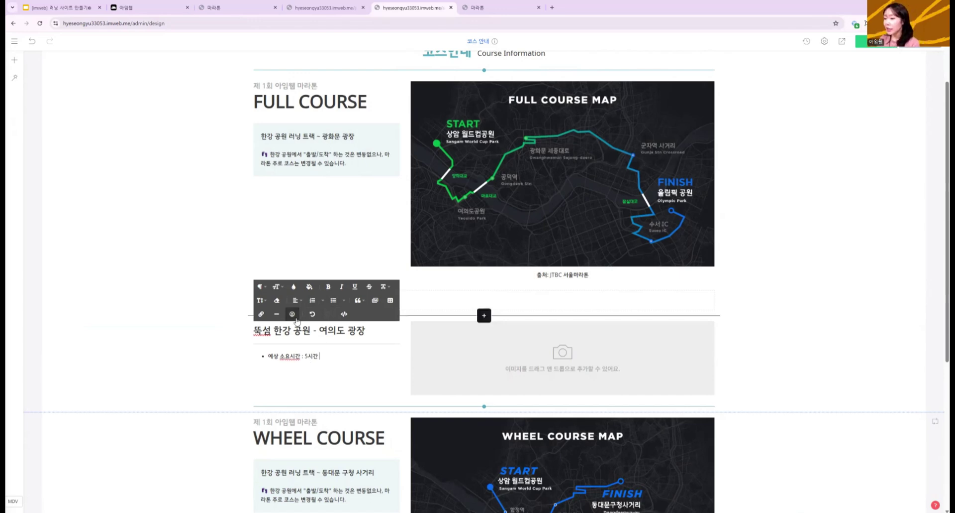
- Insert a red face emoji after "5시간" and finish editing the text widget
left_click(293, 314)
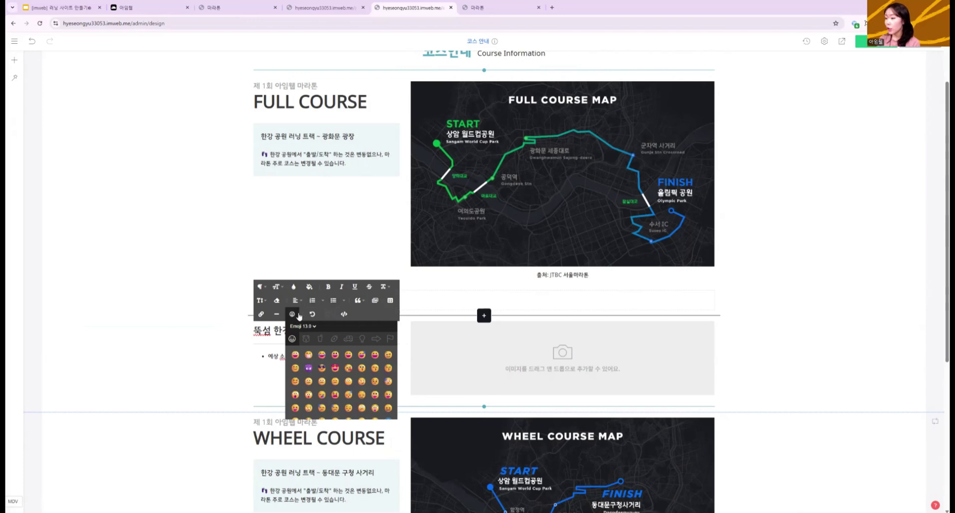
left_click(335, 367)
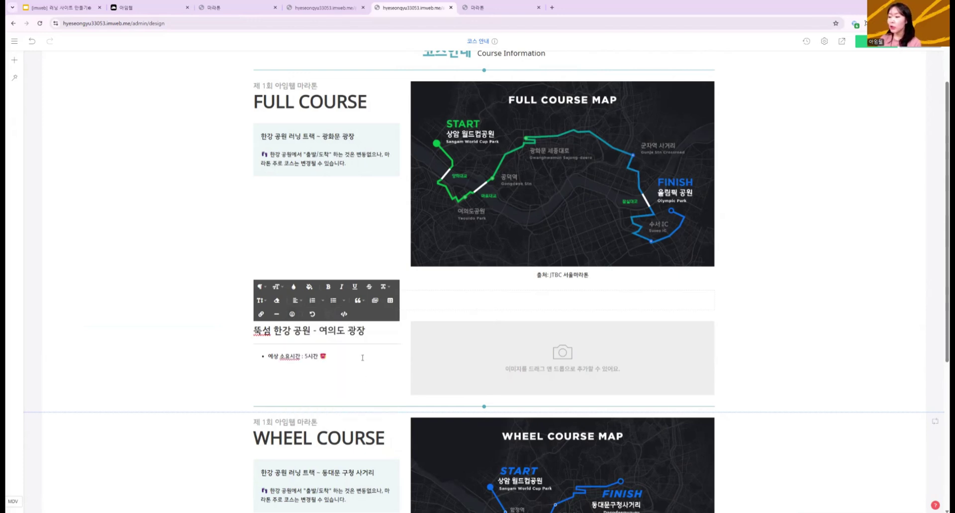
left_click(136, 327)
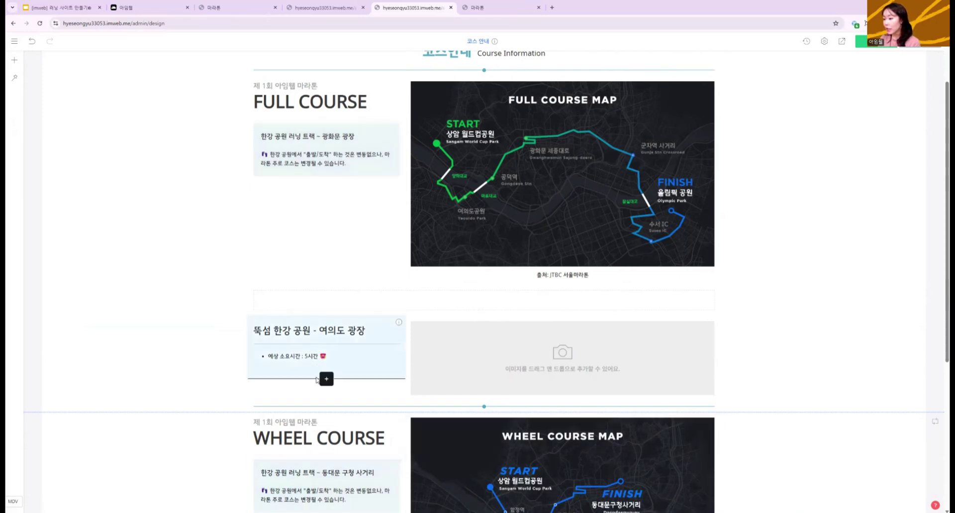
- Add a text widget below the course text and give it a translucent yellow background, rgba(228, 219, 138, 0.5)
left_click(324, 381)
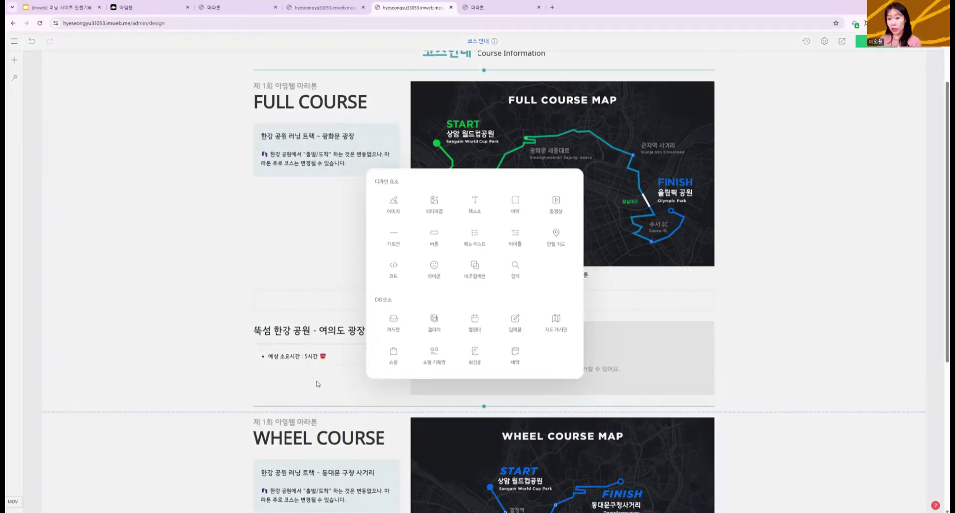
left_click(486, 211)
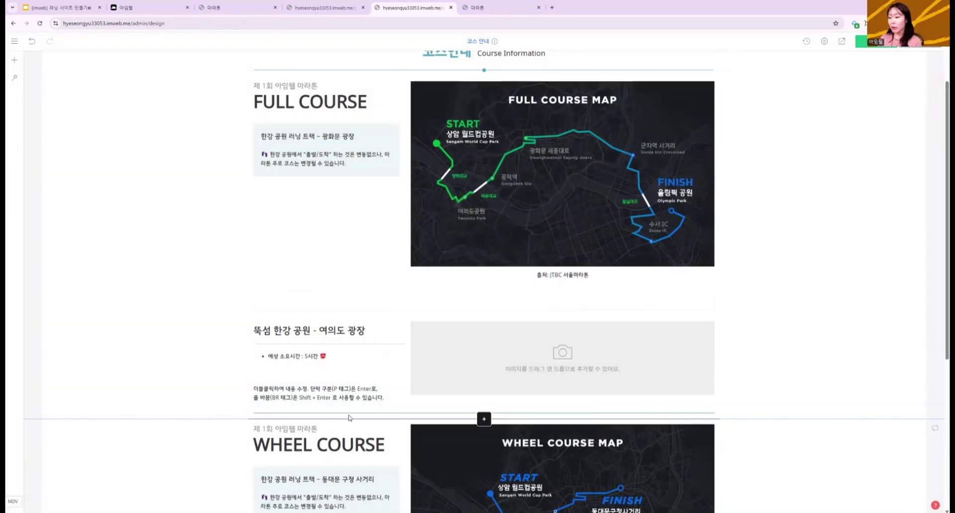
right_click(349, 391)
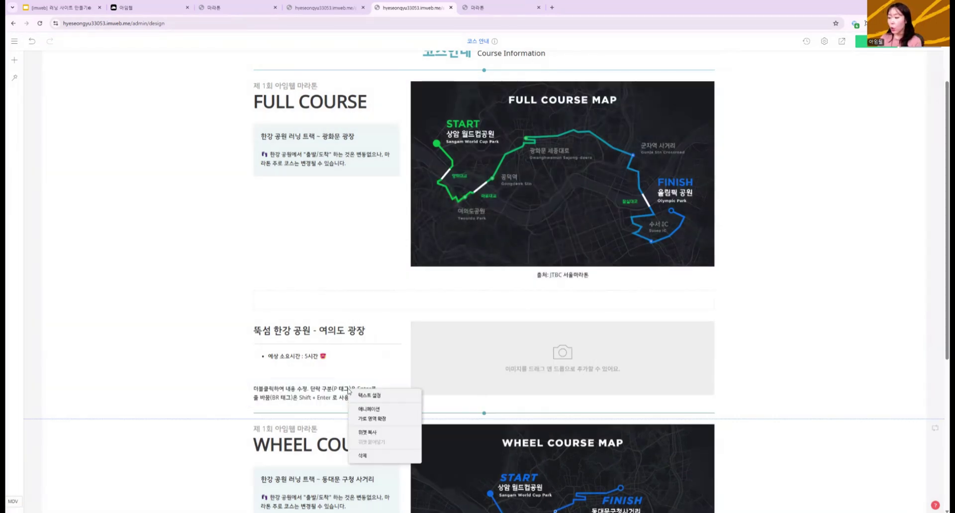
left_click(361, 395)
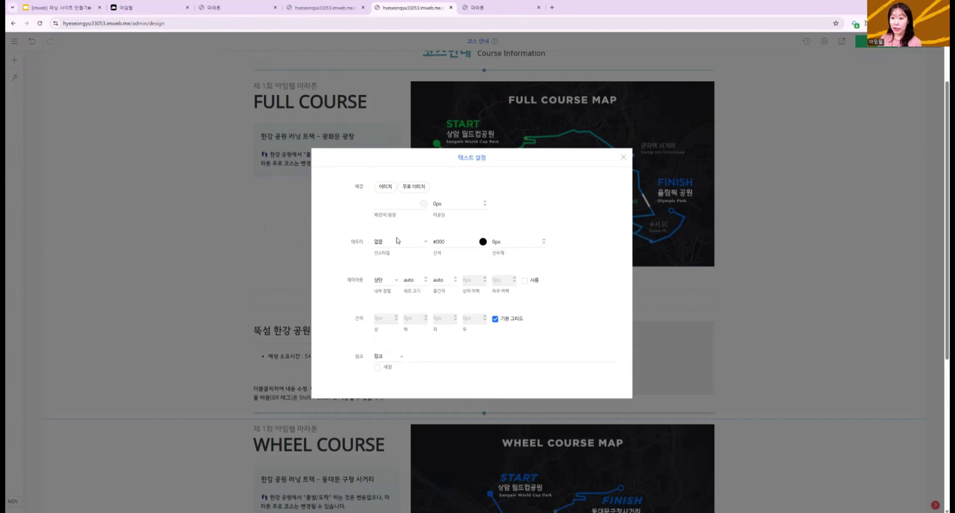
left_click(428, 211)
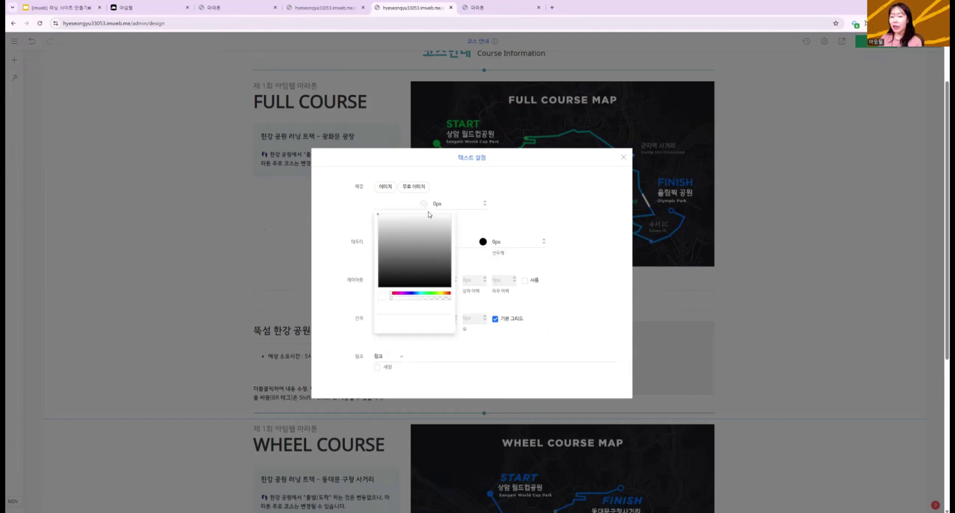
mouse_move(418, 216)
left_mouse_down()
mouse_move(391, 248)
mouse_move(407, 221)
left_mouse_up()
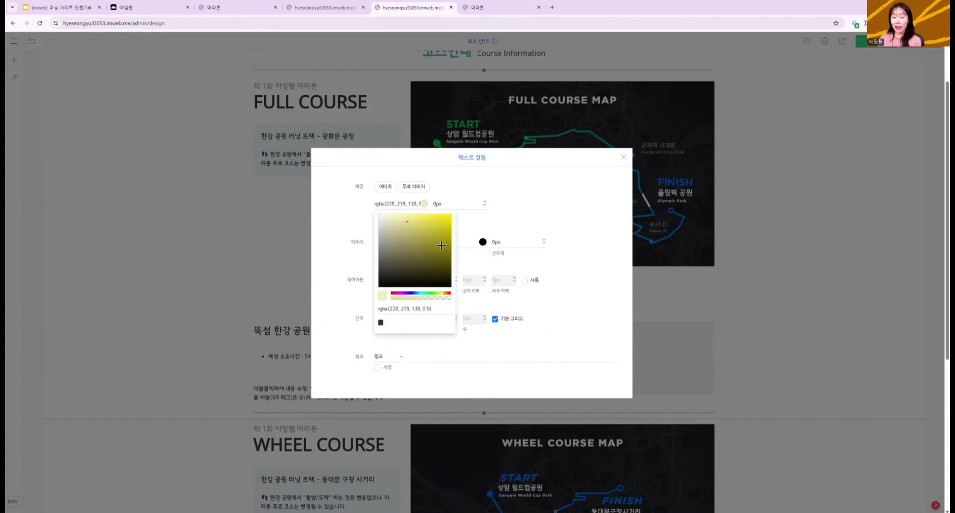
left_click(584, 275)
- Set the new text widget's corner rounding to 20 px and close its settings
double_click(452, 207)
type("8")
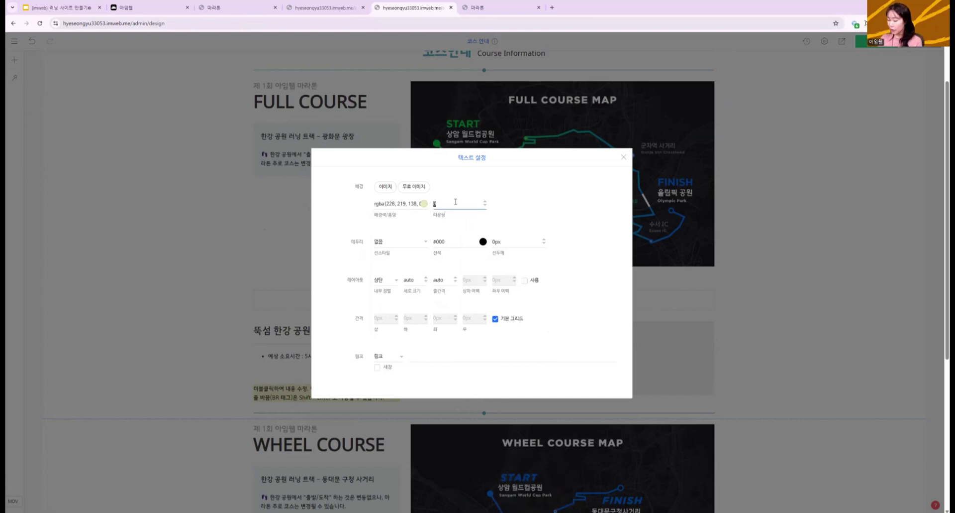
type("20")
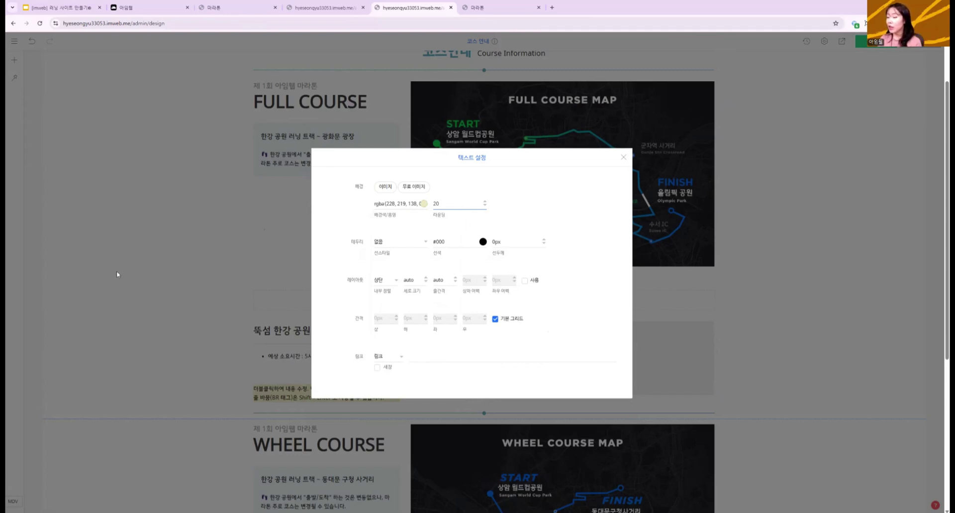
left_click(174, 303)
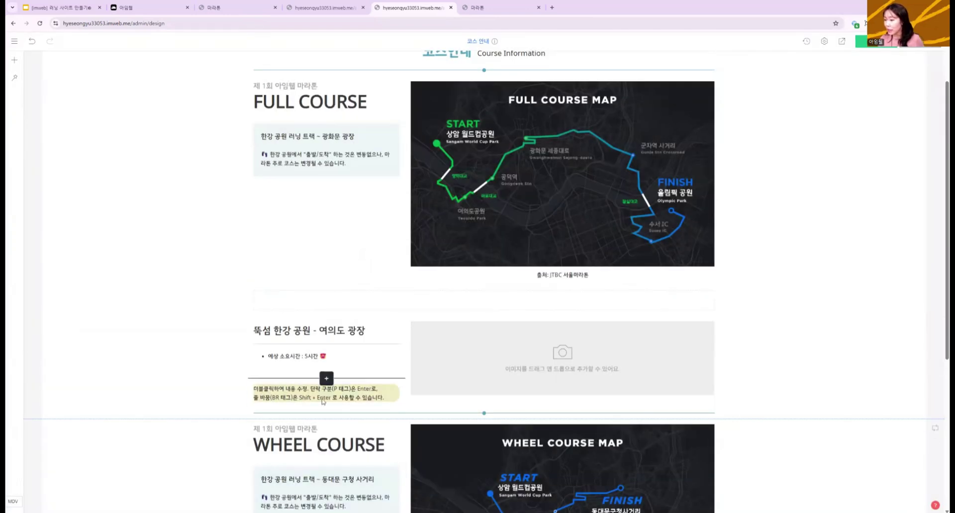
- Reopen the yellow text widget's settings and reduce its corner rounding
key("ctrl+plus")
scroll(213, 203, "down", 1)
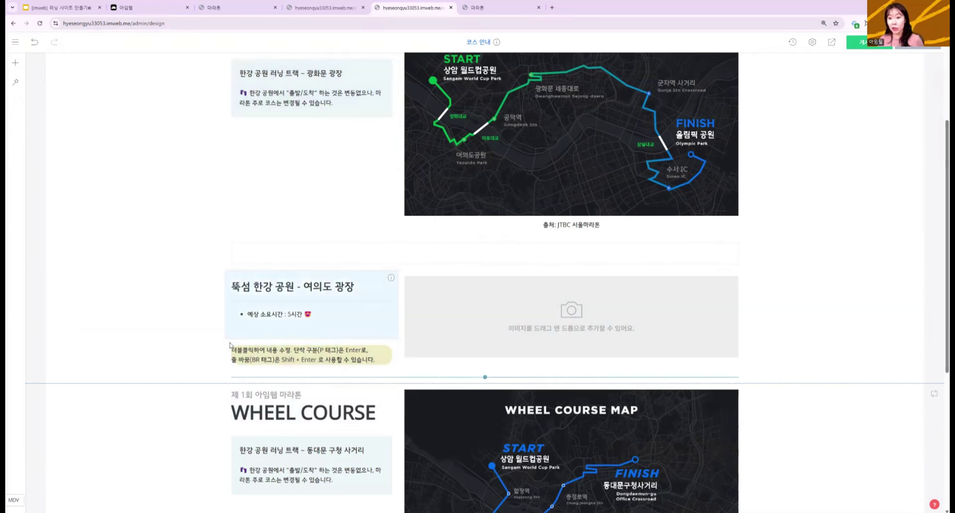
right_click(324, 351)
left_click(358, 355)
double_click(455, 197)
key("BackSpace")
left_click(225, 349)
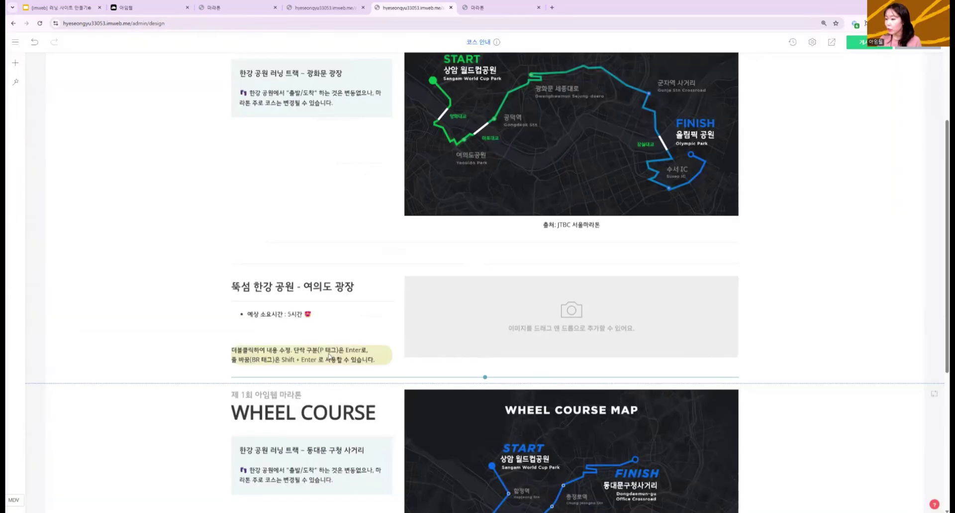
- Replace the yellow text widget's placeholder with "뚝섬 한강 공원에서 여의도 광장까지 같이 뛰어요"
double_click(330, 356)
left_click(380, 359)
key("shift+Home")
left_click_drag(380, 359, 221, 352)
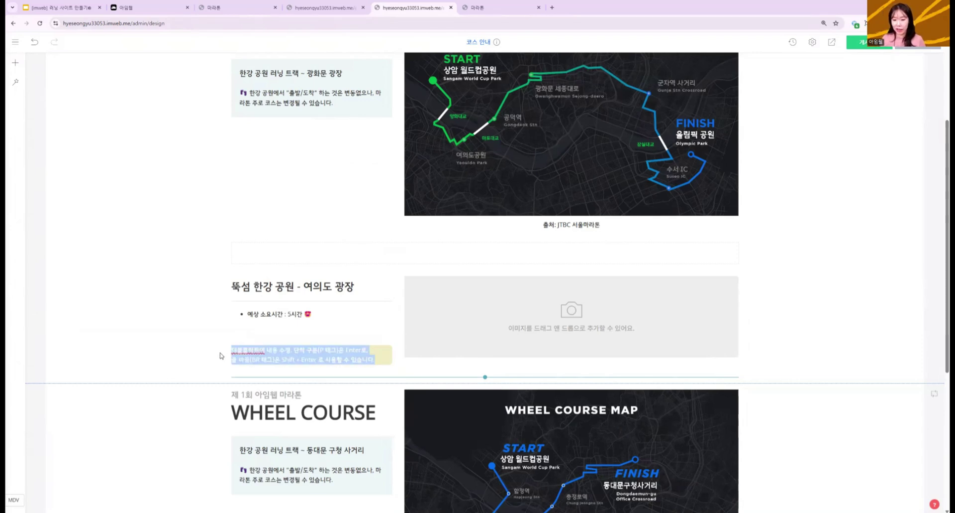
key("BackSpace")
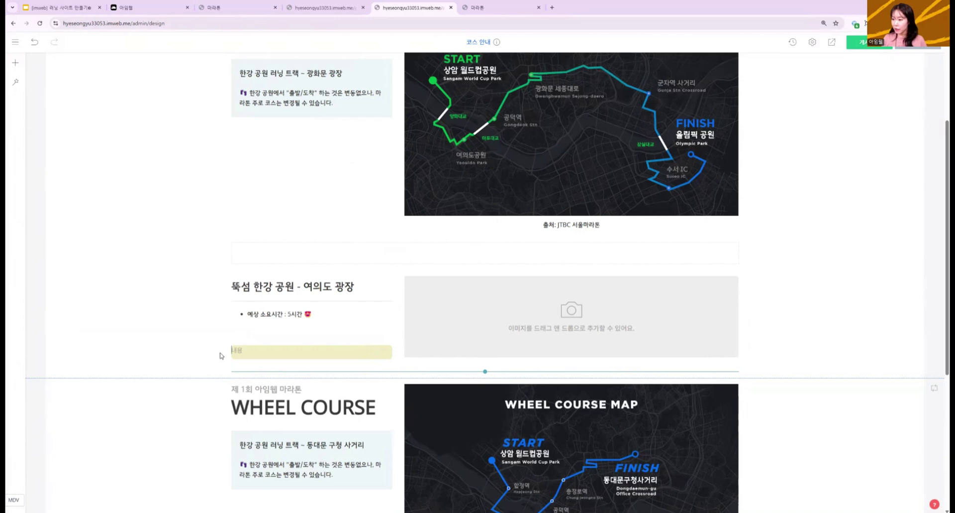
type("뚝섬 한강 공원에서 여의도 ㅎ")
type("장까지 같이 뛰어요")
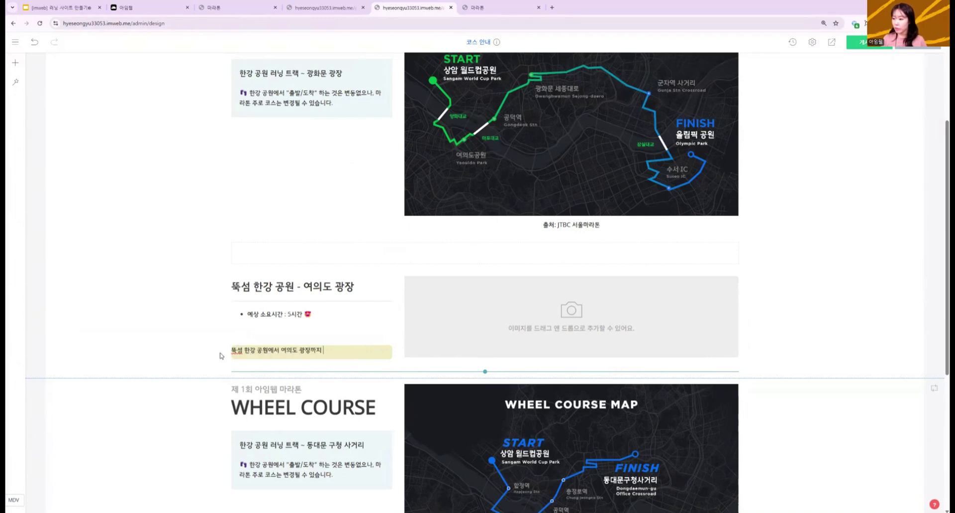
- Leave a blank line below the sentence and add the lines "출발 시간 :" and "예상 소요 시간 :"
key("Return")
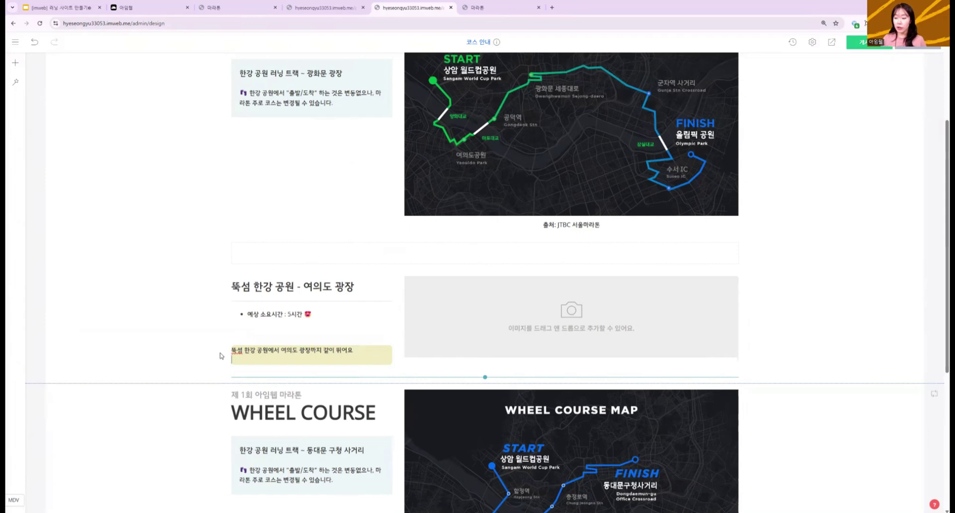
key("Return")
type("출발 시간 :")
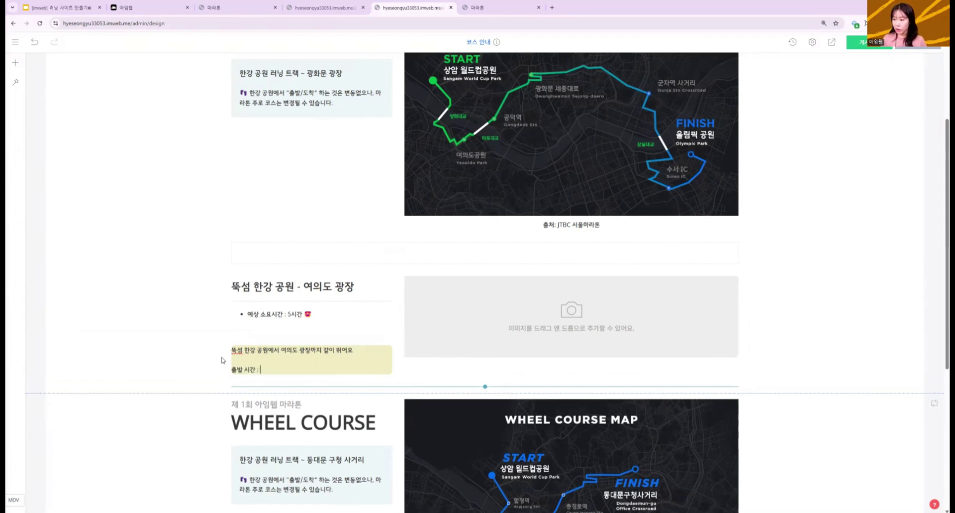
key("Return")
type("예상 소요 시간 :")
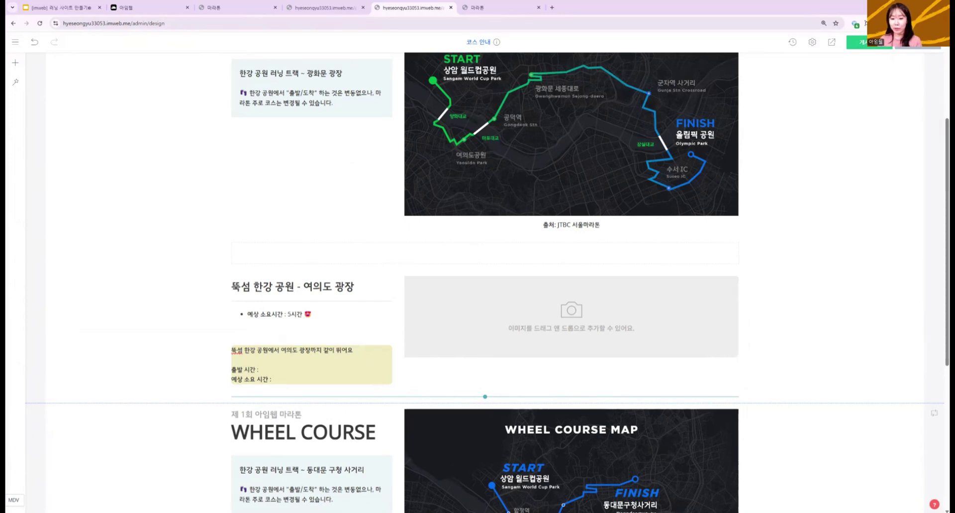
- Upload the photo of women running on a dirt road into the empty image widget and shrink the image slightly
scroll(597, 183, "down", 2)
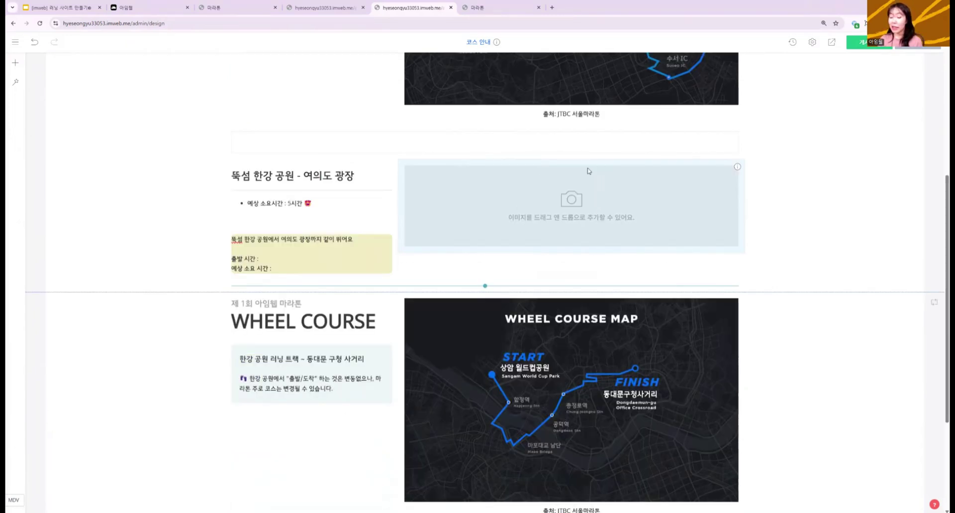
right_click(561, 191)
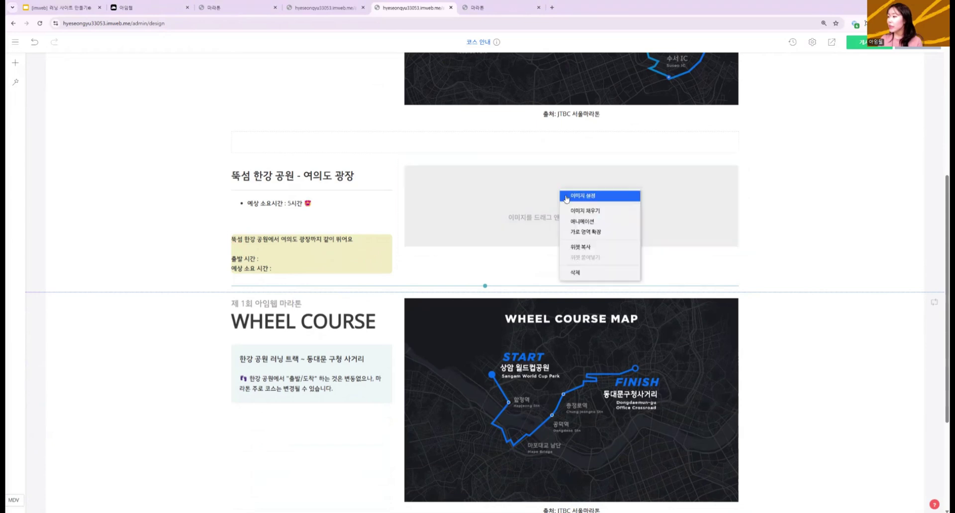
left_click(567, 198)
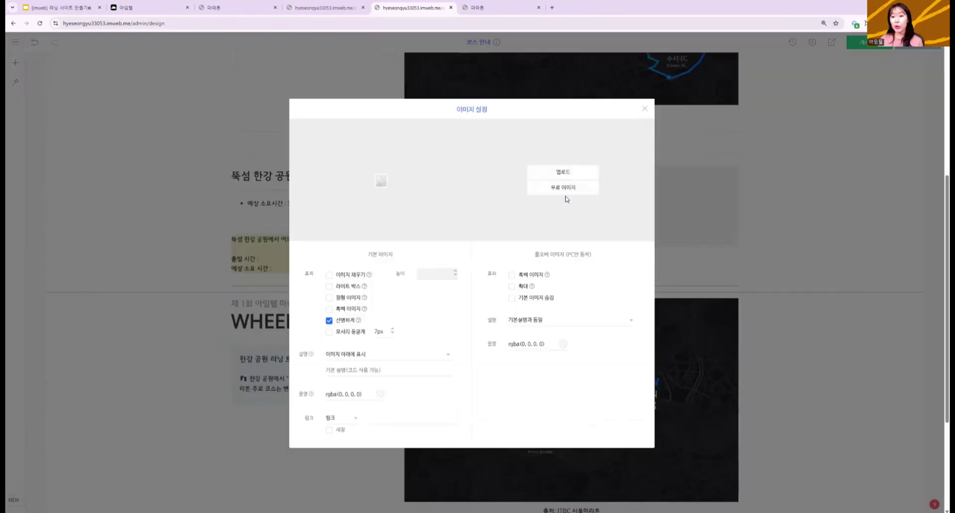
mouse_move(371, 186)
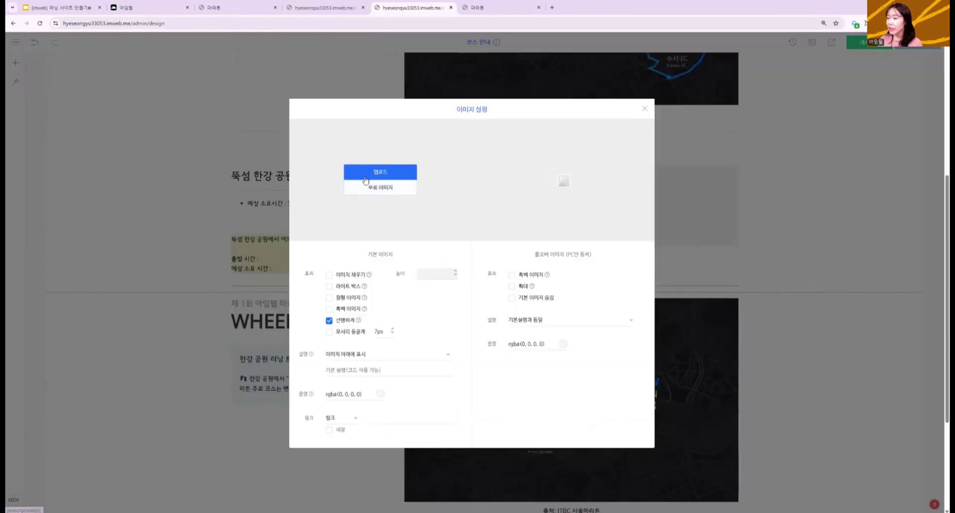
left_click(366, 179)
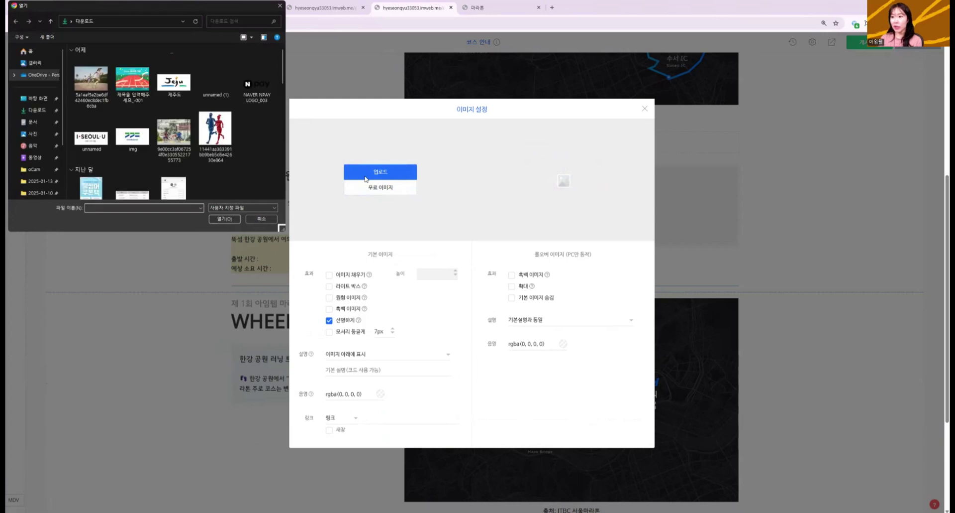
double_click(90, 86)
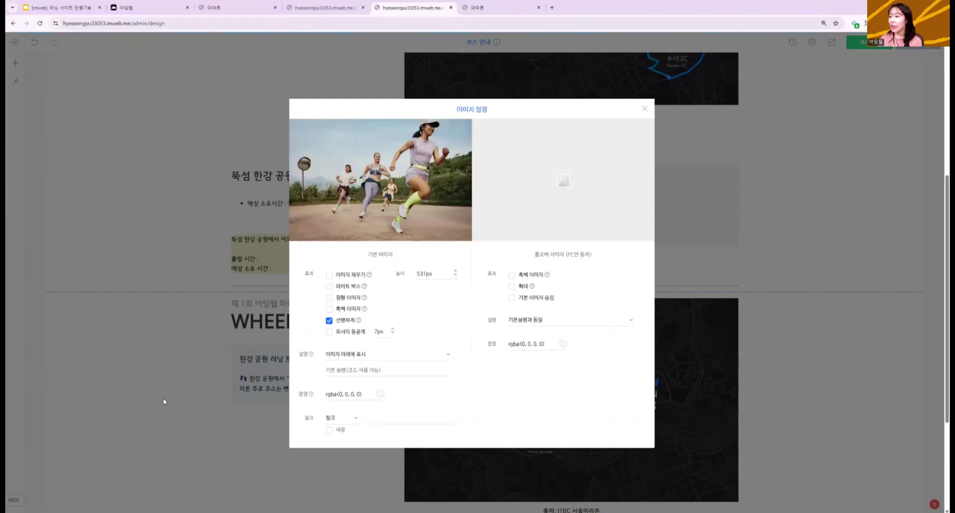
left_click(162, 394)
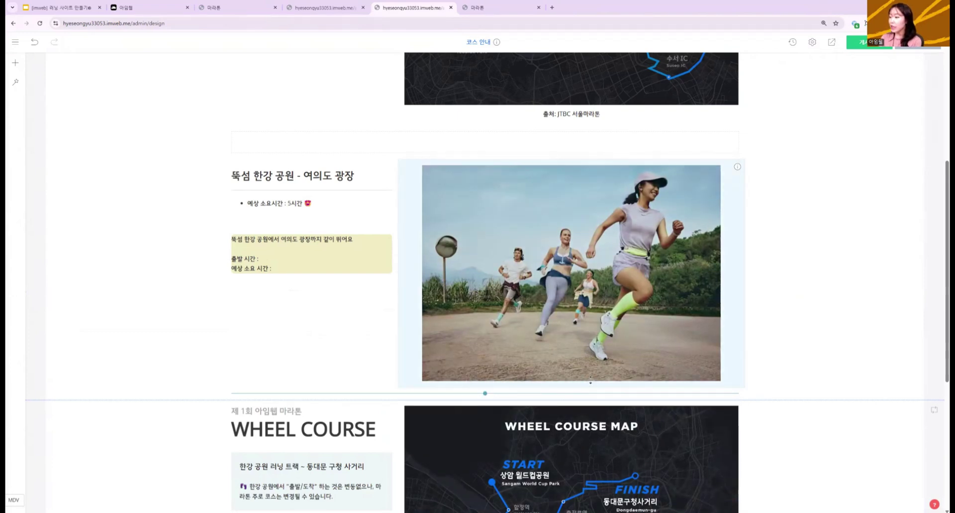
left_click_drag(591, 378, 562, 393)
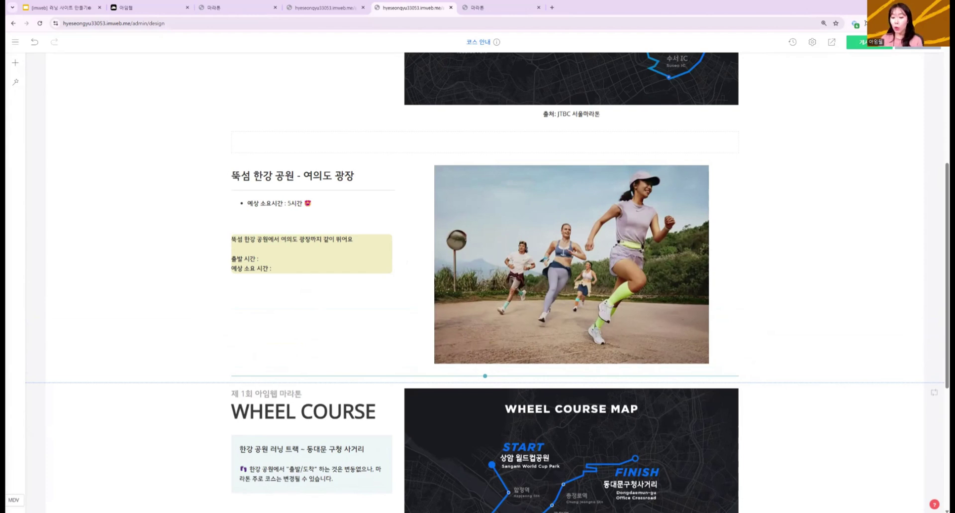
- Switch to the lecture slides and read from the image resolution slide to the "참가 안내 페이지 만들기 ❶" slide
scroll(485, 283, "down", 1)
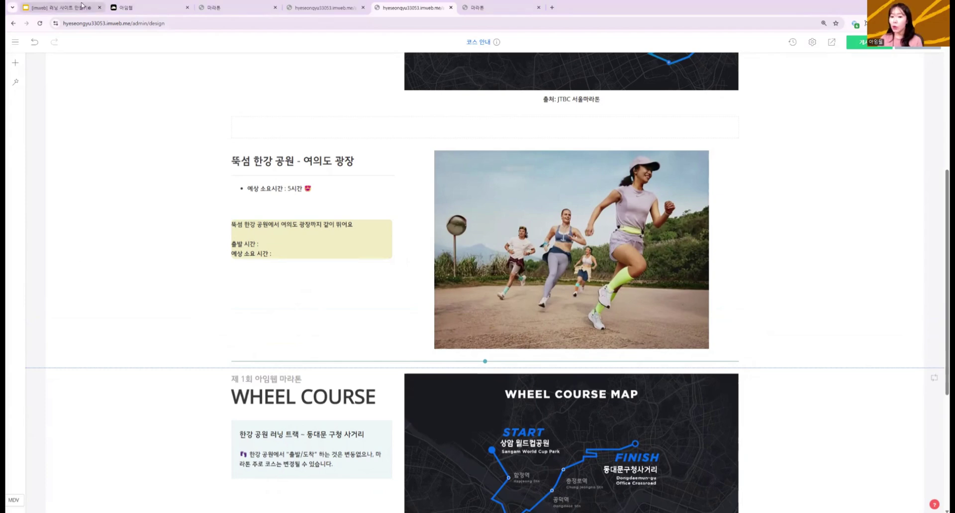
left_click(83, 6)
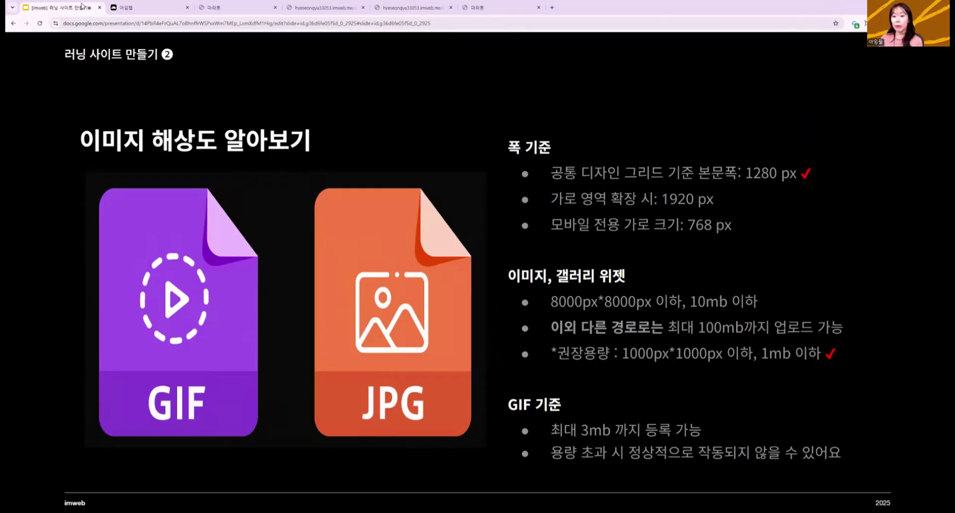
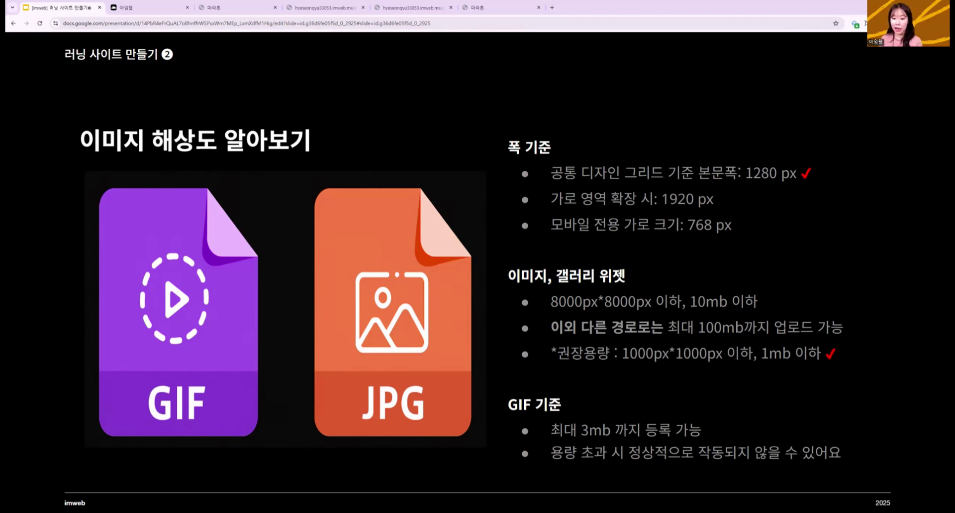
key("Right")
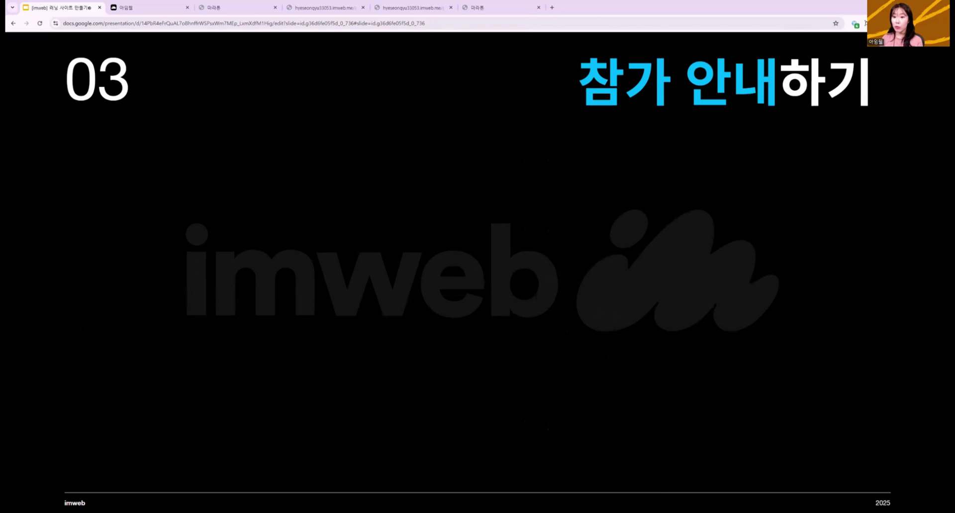
key("Right")
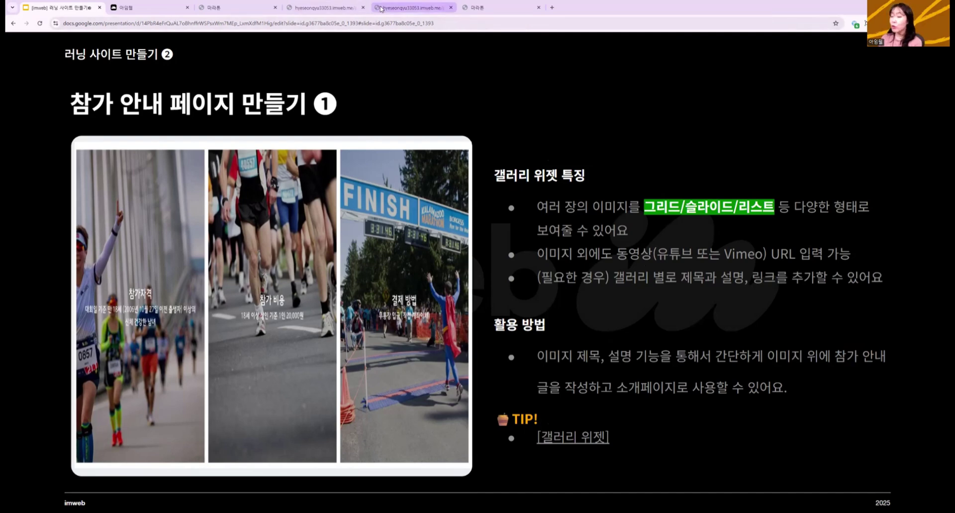
- Return to the imweb editor, open the 참가안내 page and add a 갤러리 widget below the title's divider line
left_click(381, 8)
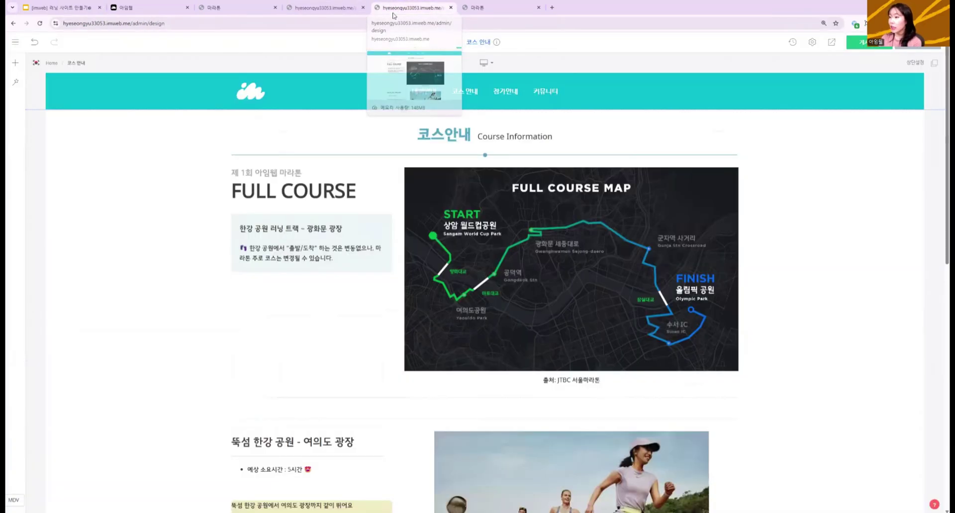
left_click(495, 94)
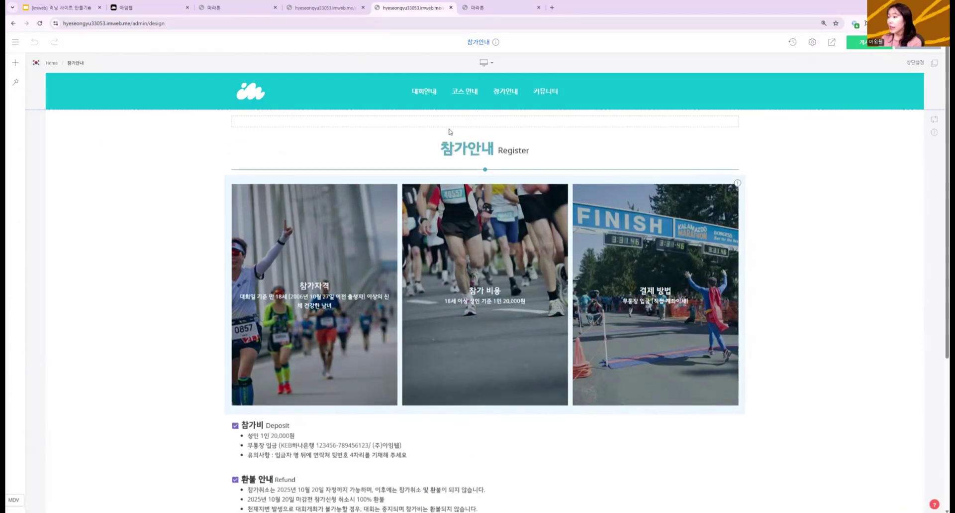
left_click(484, 174)
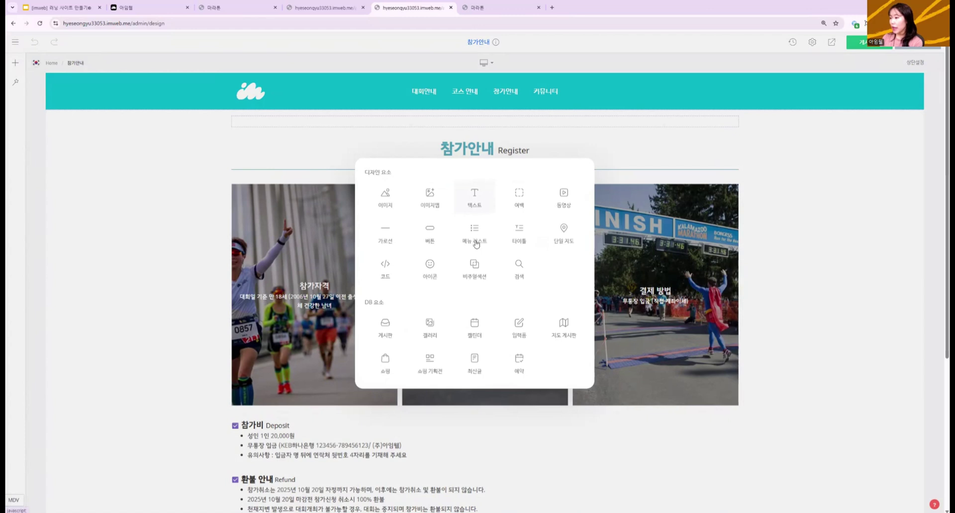
left_click(440, 332)
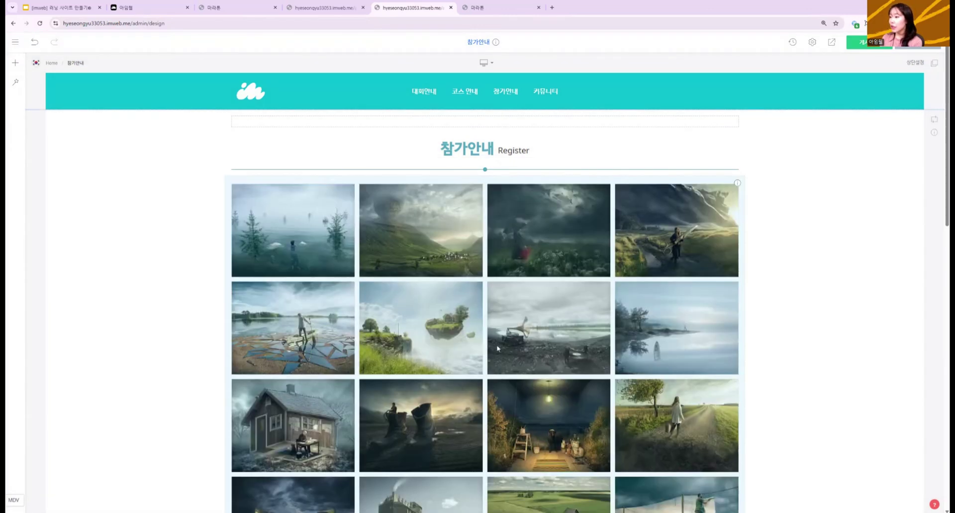
- Add two running photos, the dirt-road runners and the city-street runners, to the new gallery widget
right_click(434, 220)
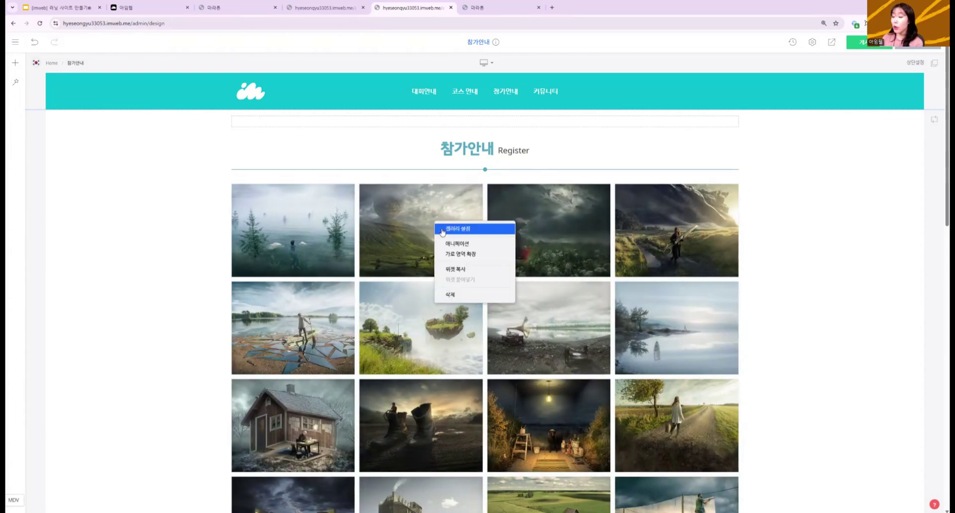
left_click(442, 228)
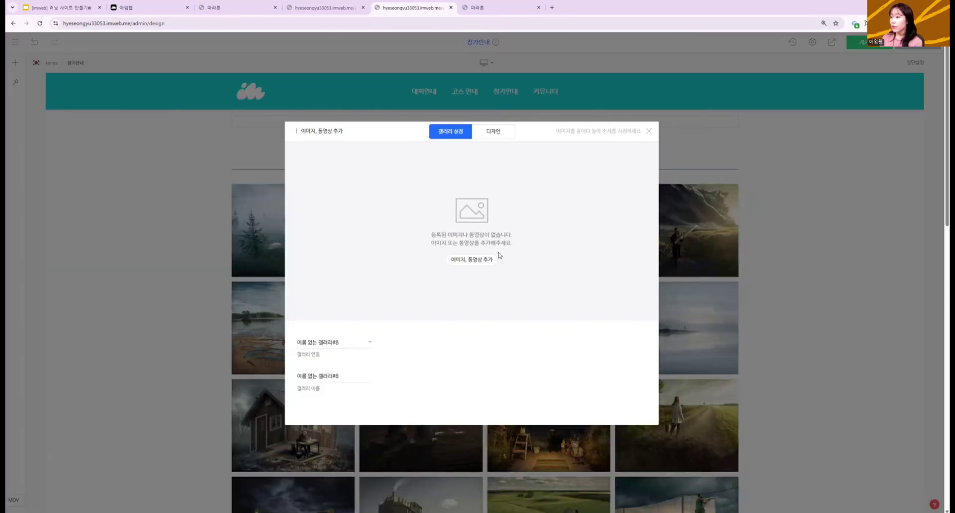
left_click(458, 262)
left_click(461, 273)
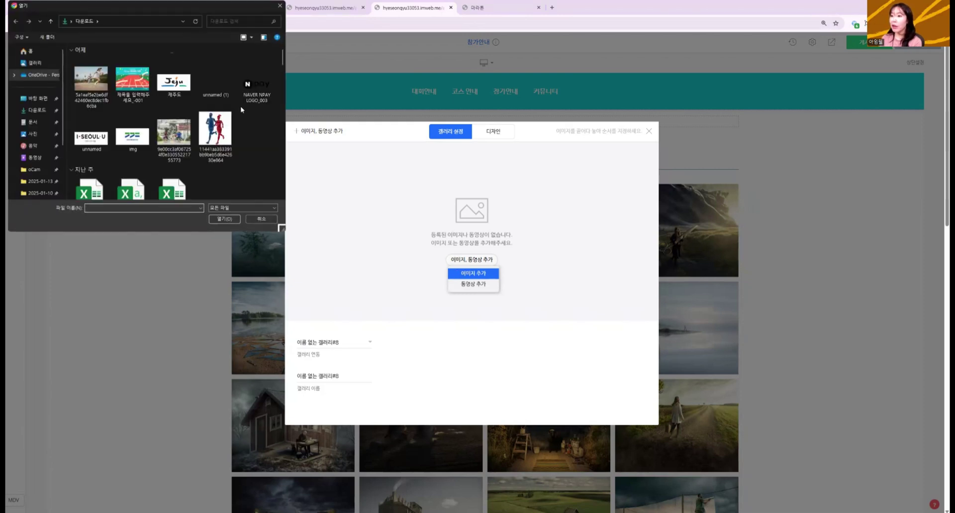
left_click(91, 81)
left_click(167, 134, "ctrl")
scroll(137, 103, "down", 2)
scroll(145, 108, "up", 2)
left_click(225, 219)
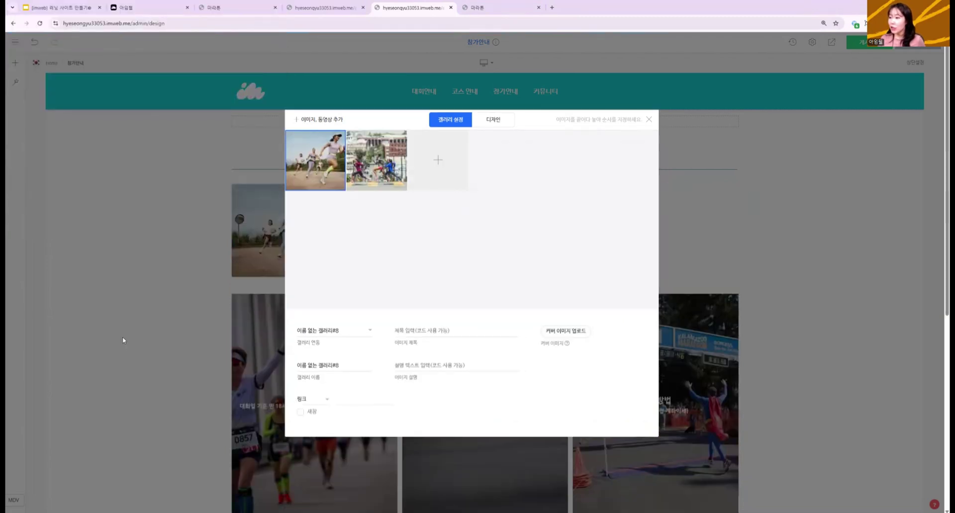
left_click(117, 303)
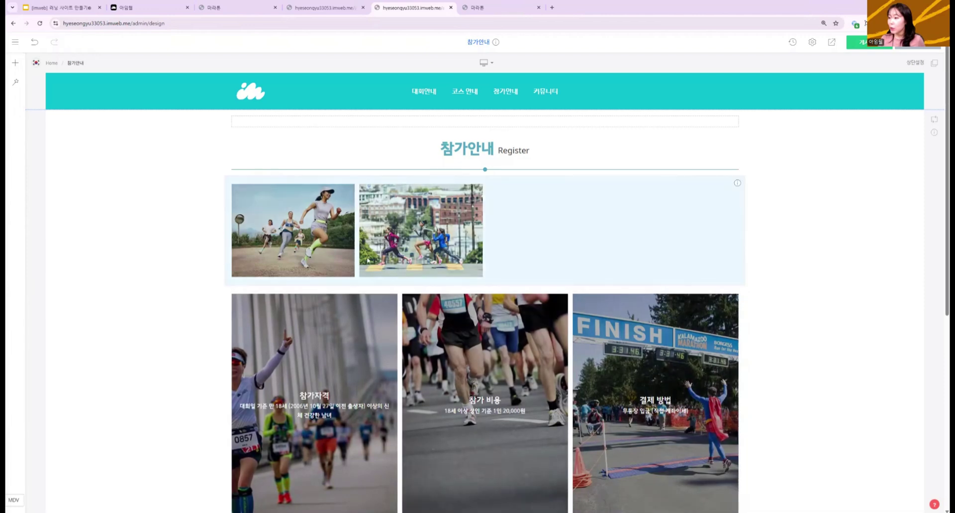
- In the new gallery's design settings, set the number of images shown per row to 2개
right_click(417, 219)
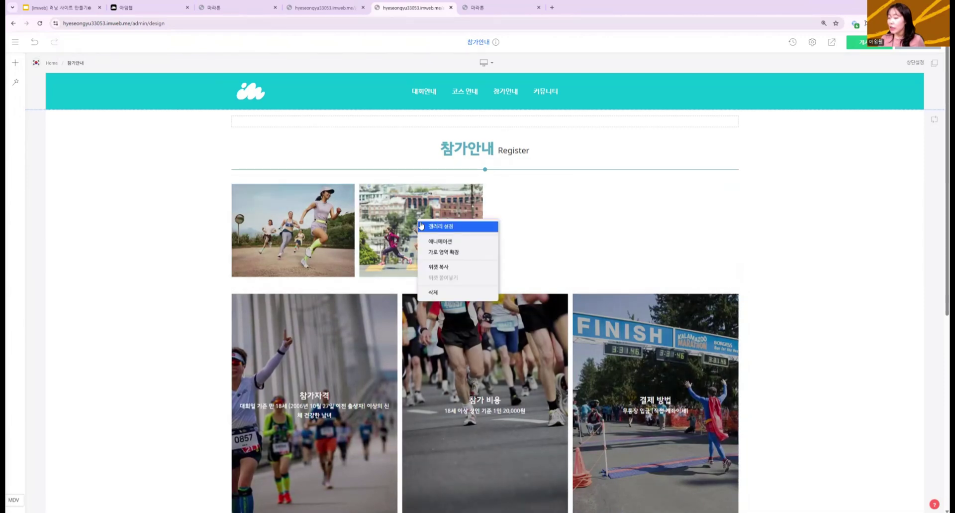
left_click(421, 222)
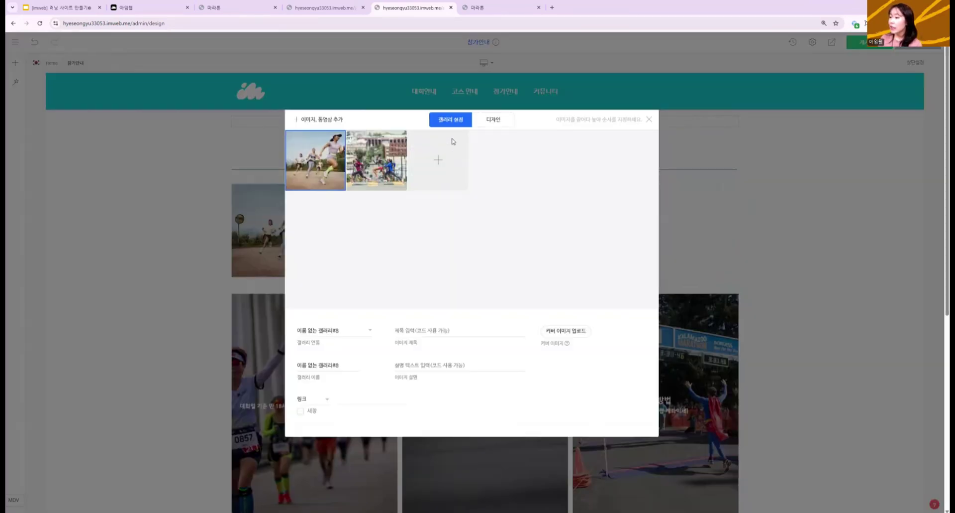
left_click(487, 120)
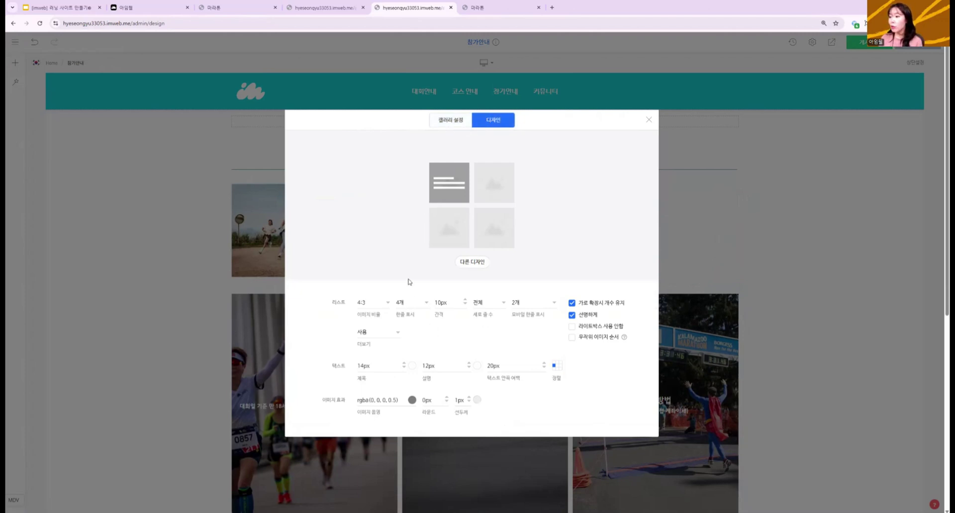
left_click(278, 247)
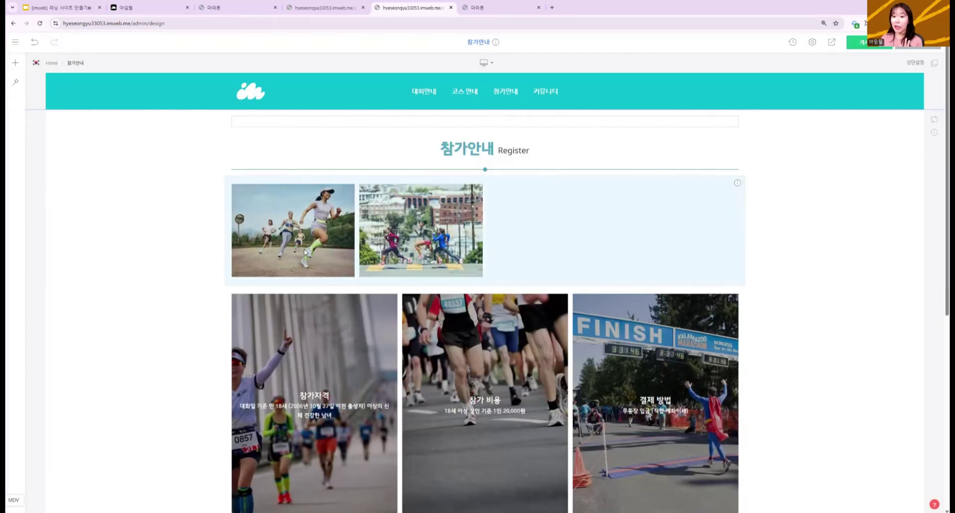
right_click(436, 195)
left_click(445, 200)
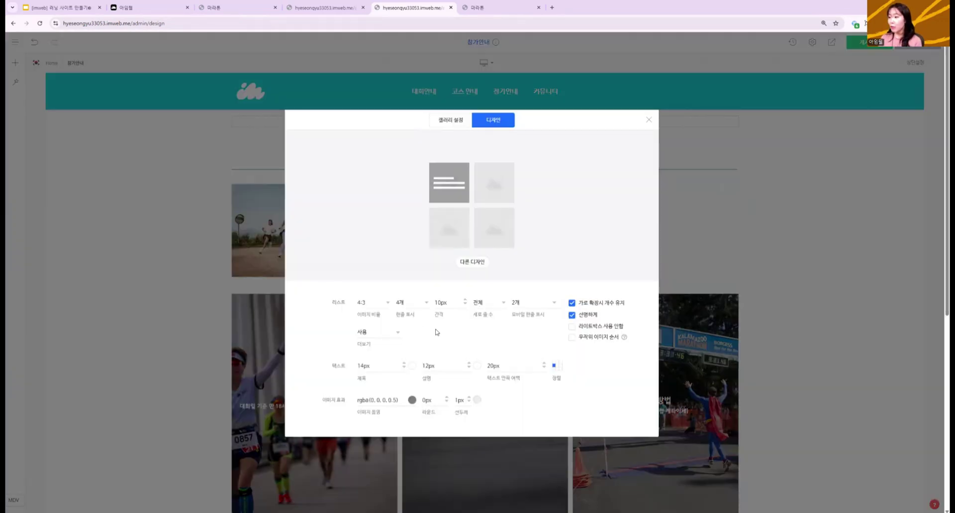
left_click(413, 302)
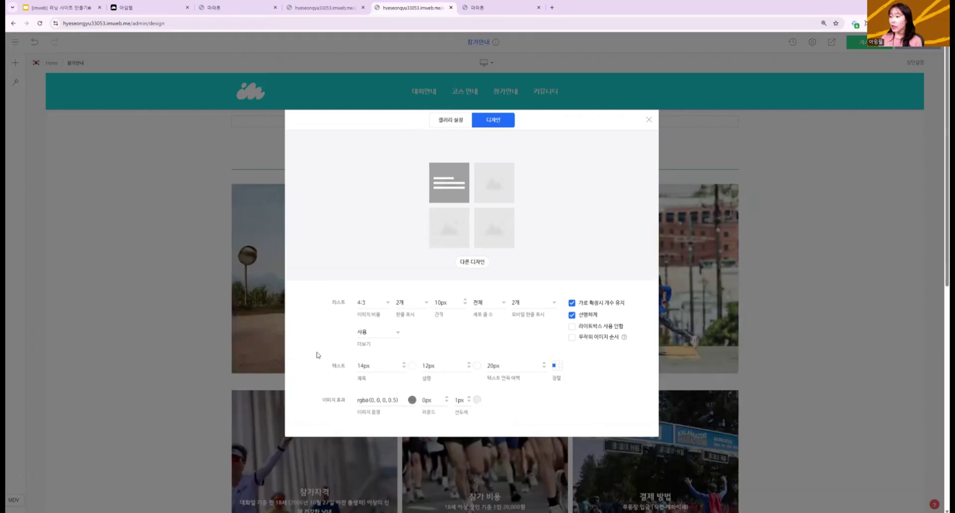
left_click(196, 316)
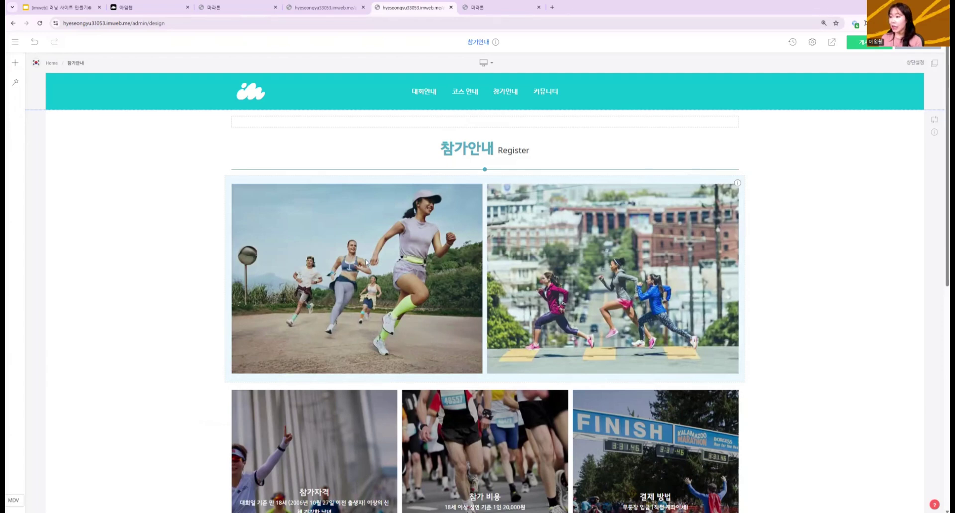
- Give the first gallery photo the title 참가 자격 and the description 대회일 기준 만 17세 이상 (2007년 12월 이전 출생자) 이상이 신체 건강한 남녀
left_click(362, 244)
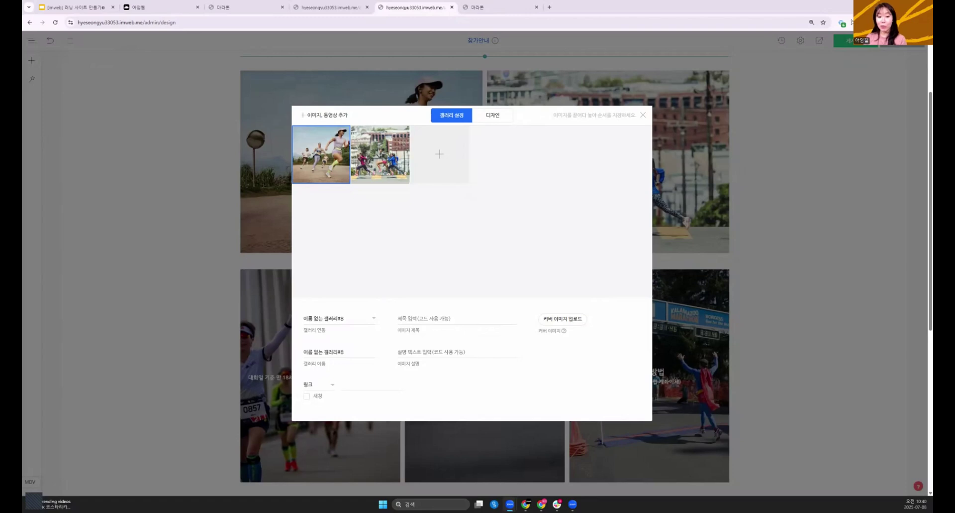
mouse_move(325, 172)
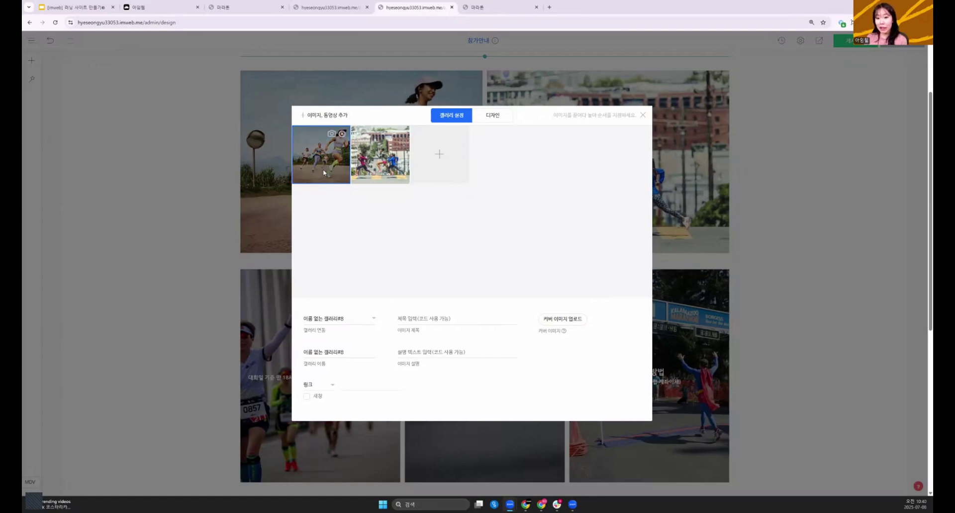
left_click(425, 314)
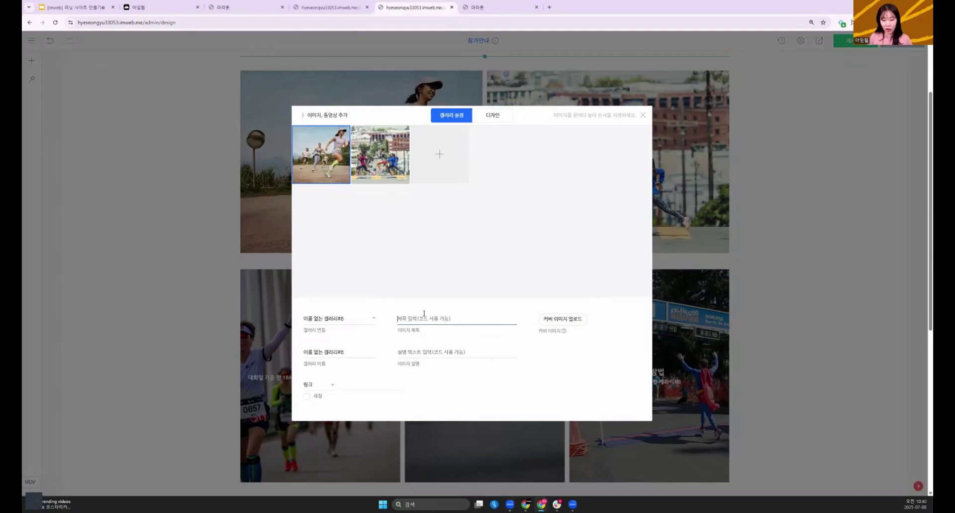
type("참가 자격")
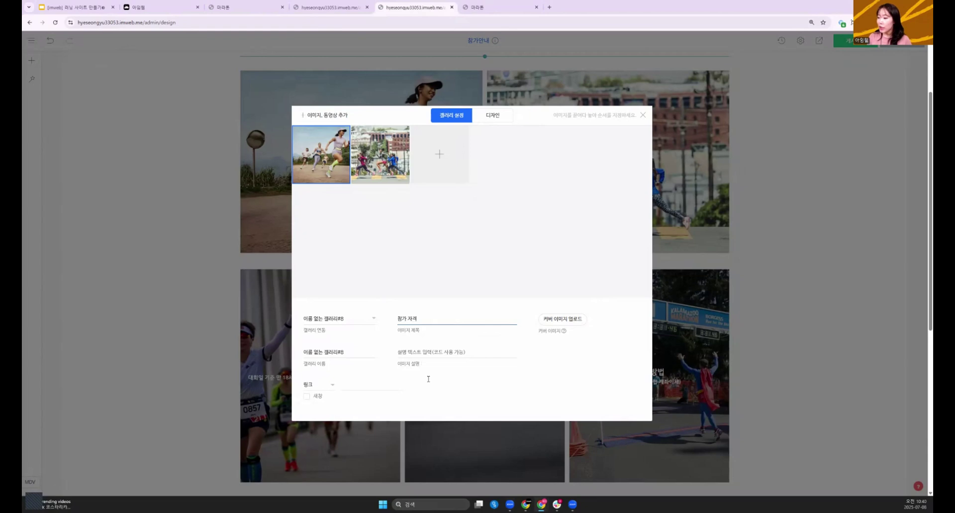
left_click(424, 353)
type("대회일 기준")
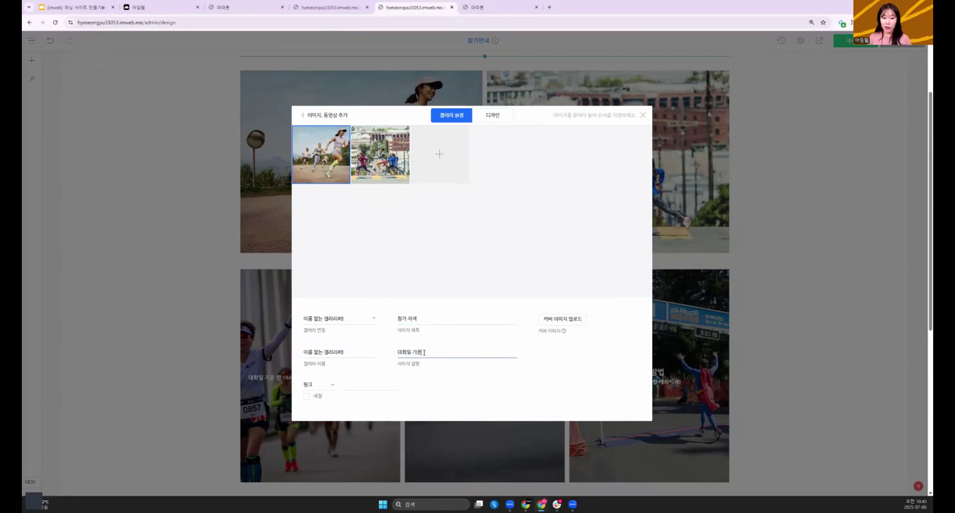
type(" 만 17세 이상 (")
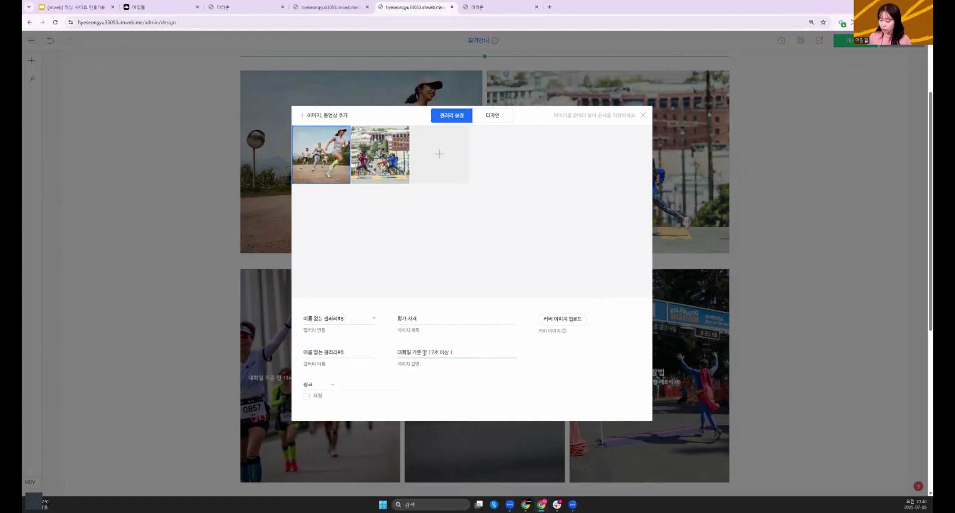
type("2007년 12월 이전 출생자) 이상이 신체 건강한 남녀")
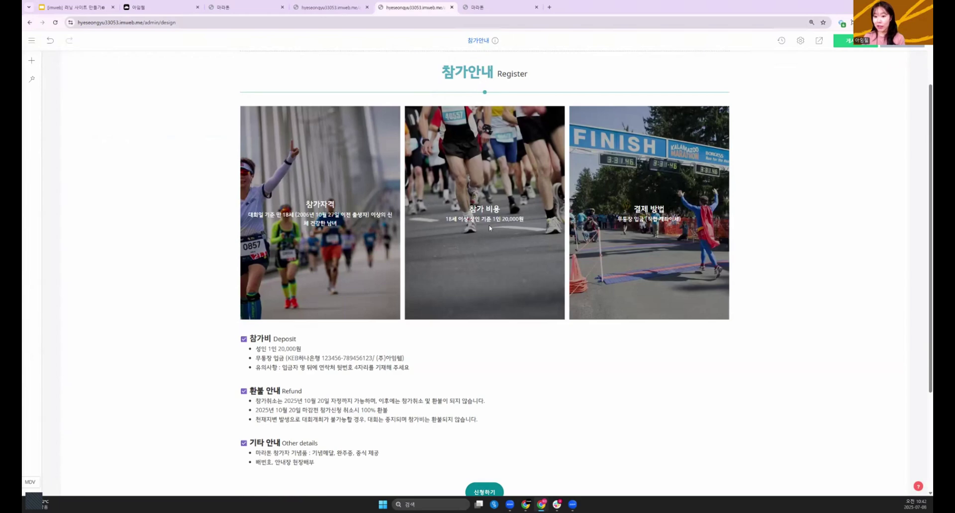
- Add a 갤러리 widget between the 참가안내 title's divider line and the existing three-image gallery
scroll(512, 226, "up", 2)
mouse_move(488, 172)
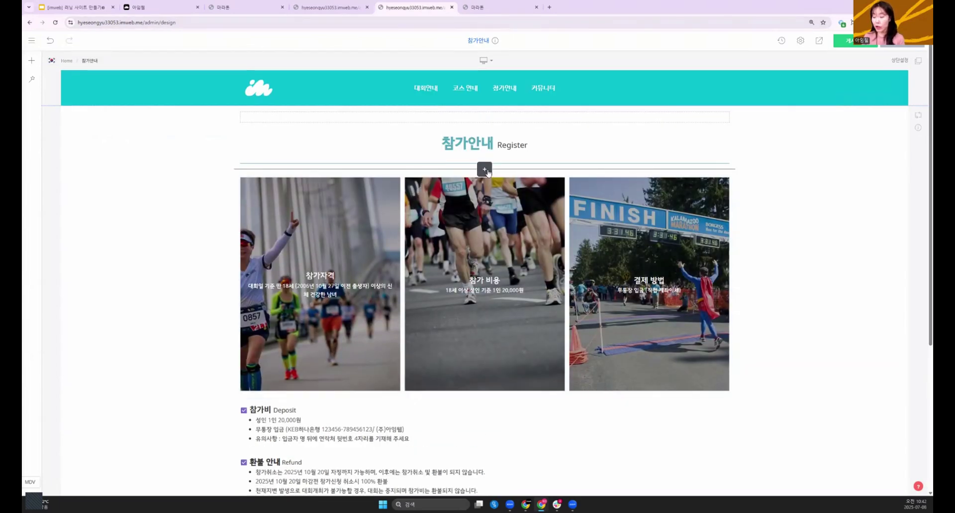
left_click(485, 169)
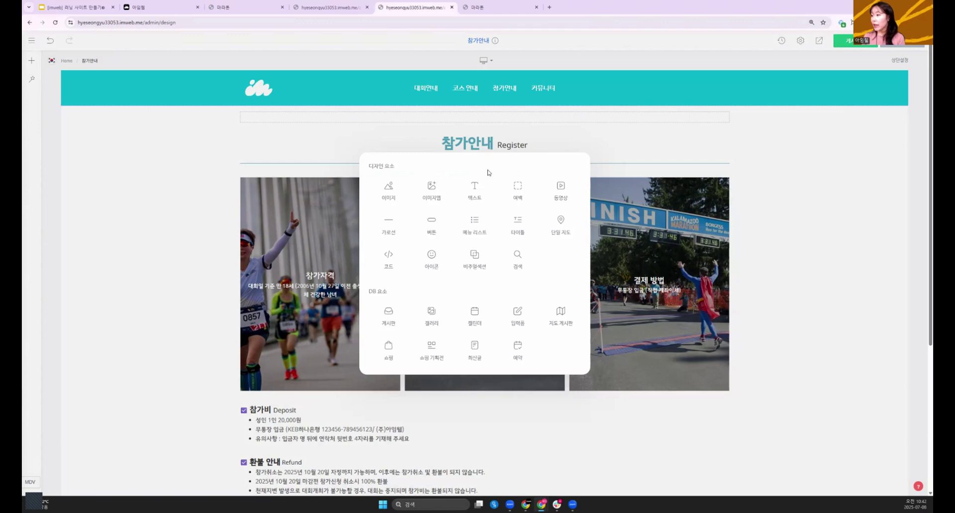
left_click(436, 317)
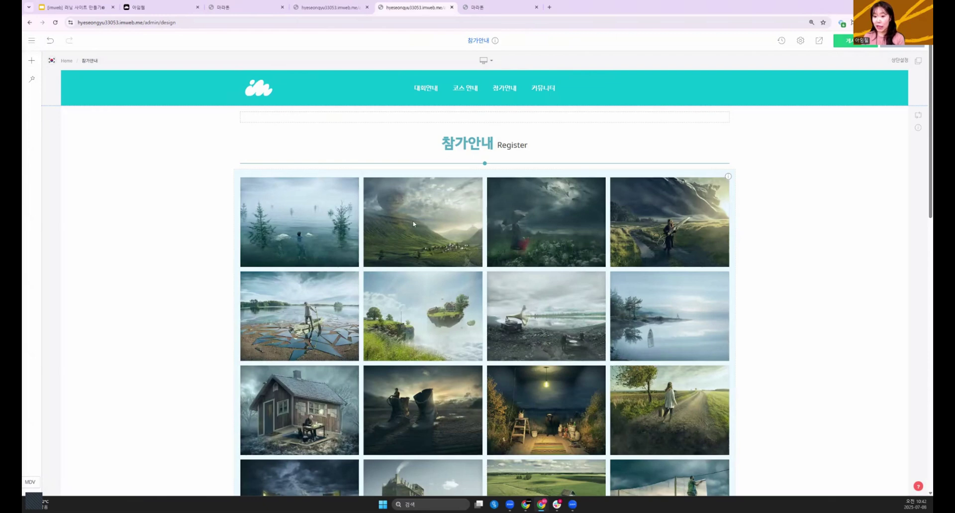
- Fill the newly added gallery with the dirt-road runners and city-street runners photos from the 다운로드 folder
right_click(401, 211)
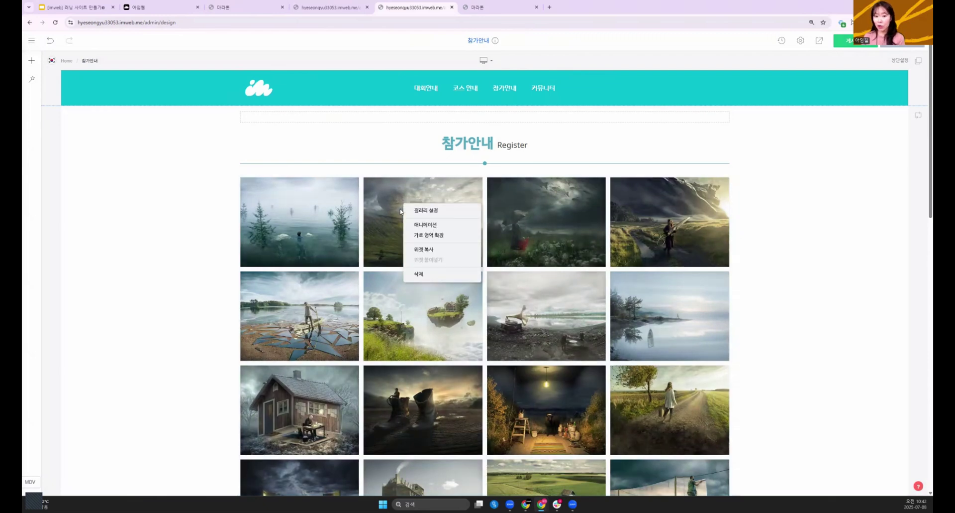
left_click(427, 210)
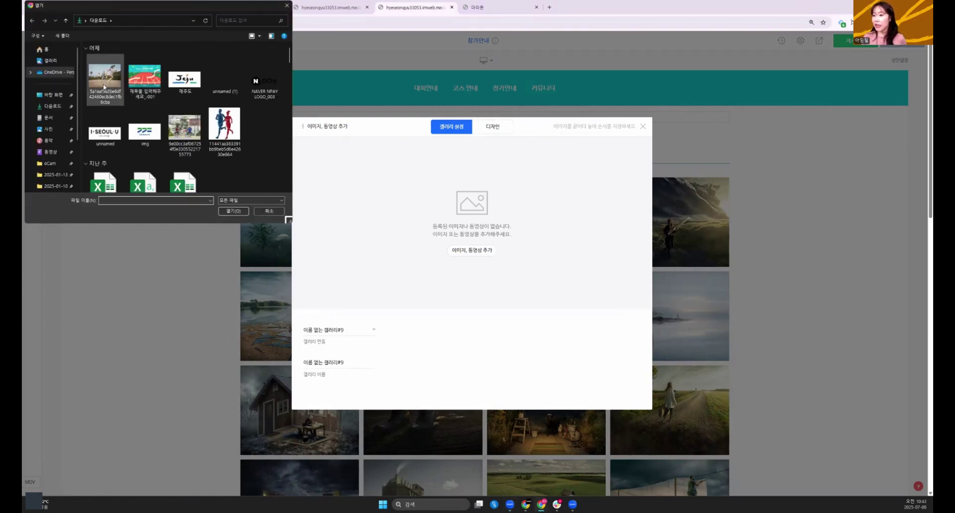
left_click(185, 128, "ctrl")
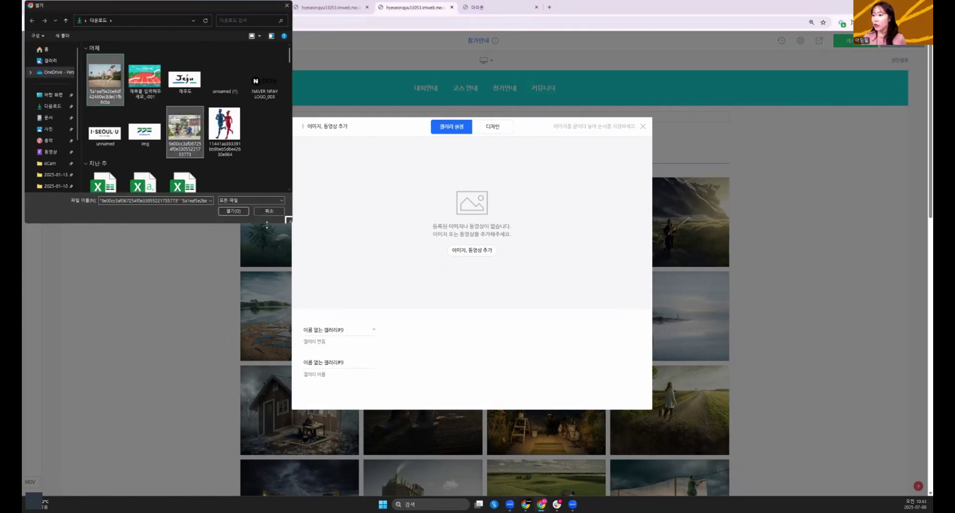
left_click(239, 210)
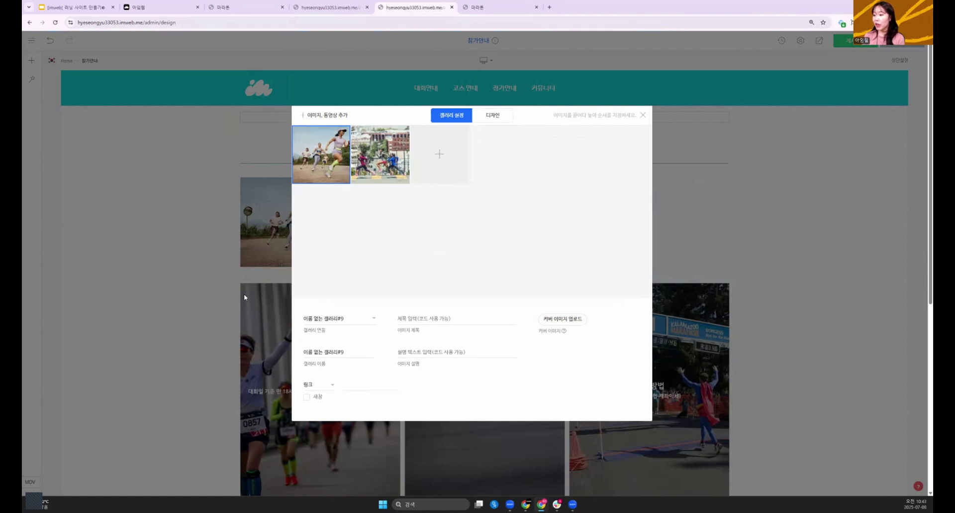
left_click(279, 273)
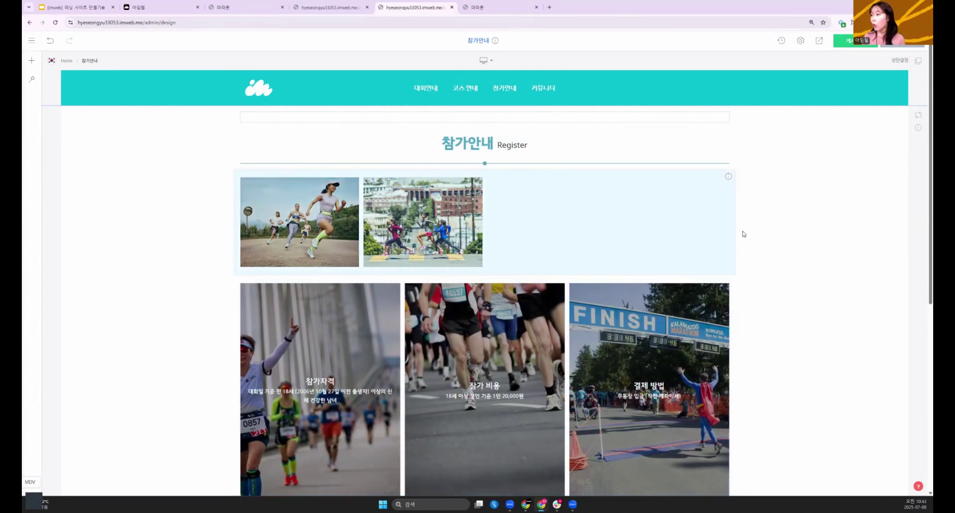
- Set the two-photo gallery to display 2개 images per row in its design settings
right_click(426, 197)
left_click(427, 203)
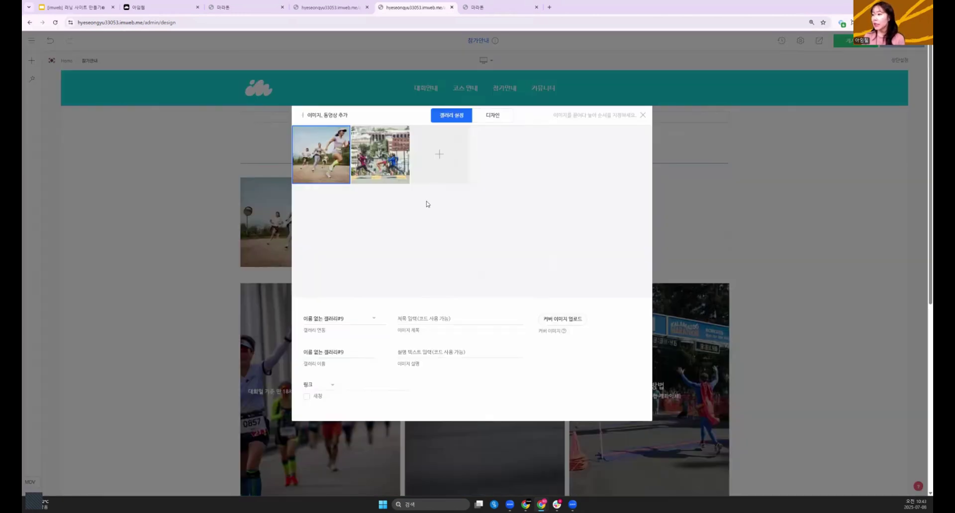
left_click(481, 116)
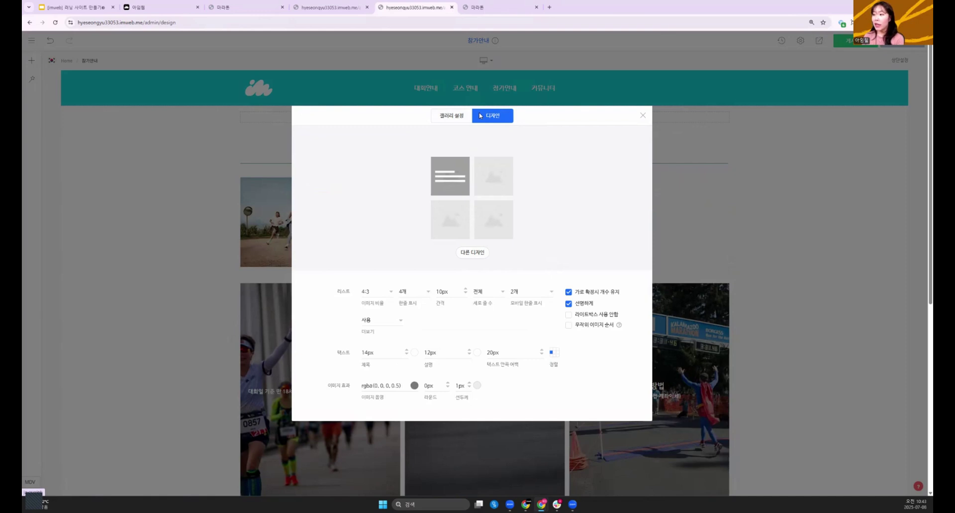
left_click(416, 297)
left_click(416, 311)
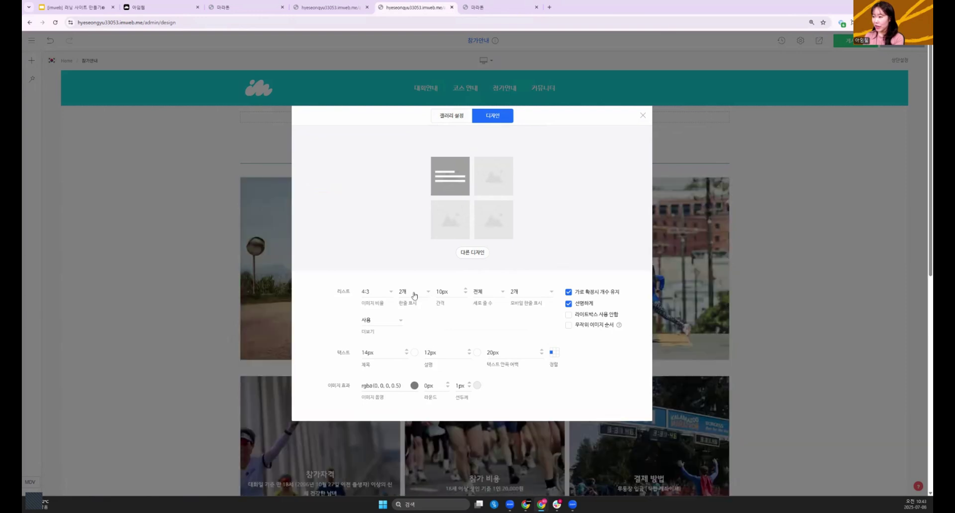
left_click(199, 295)
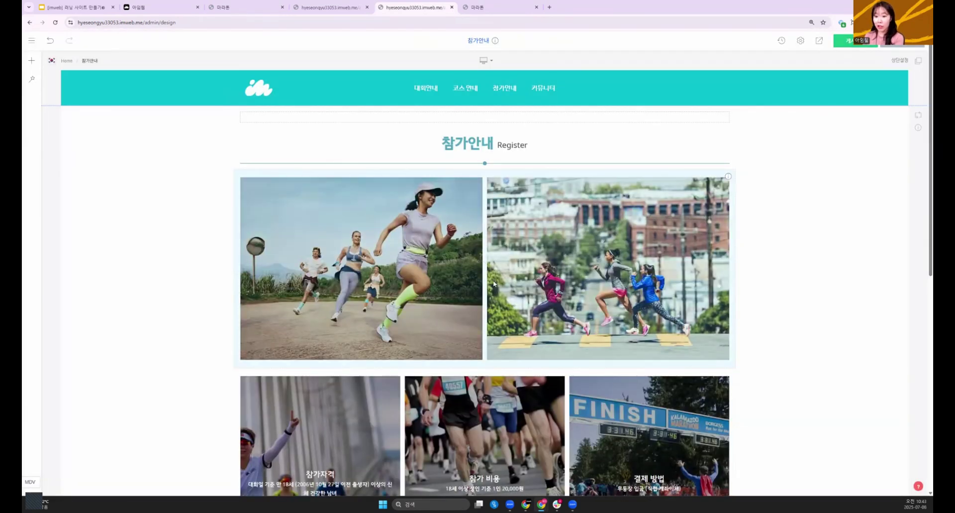
- Center-align the caption text in the two-photo gallery's design settings
scroll(637, 319, "down", 1)
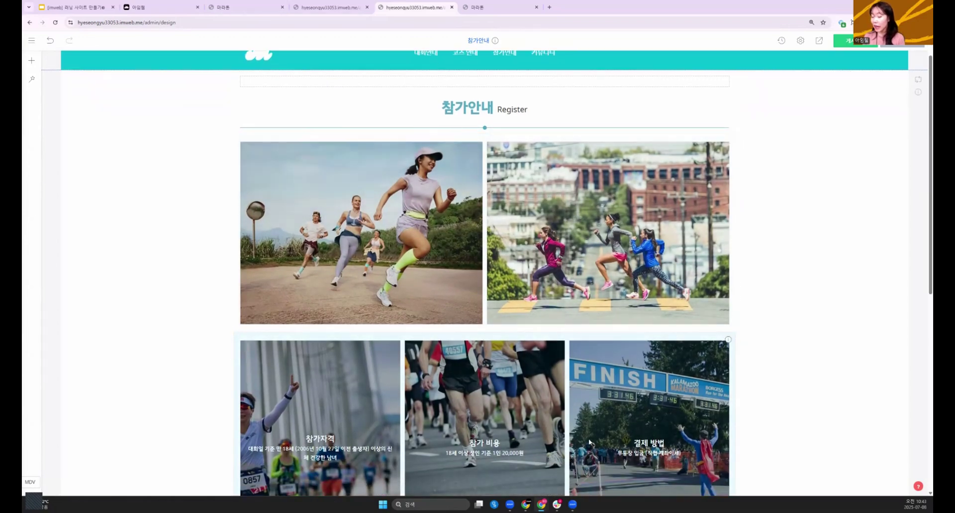
scroll(357, 217, "up", 1)
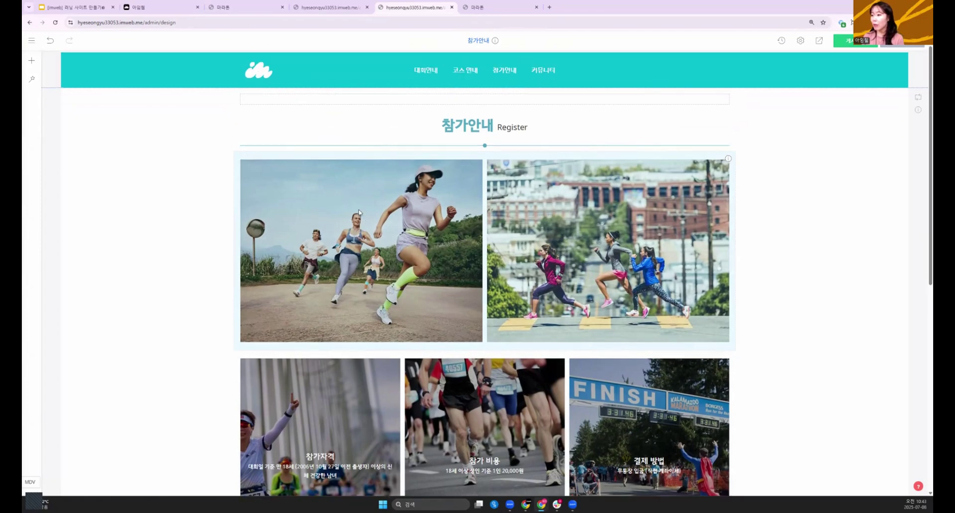
right_click(357, 217)
left_click(356, 221)
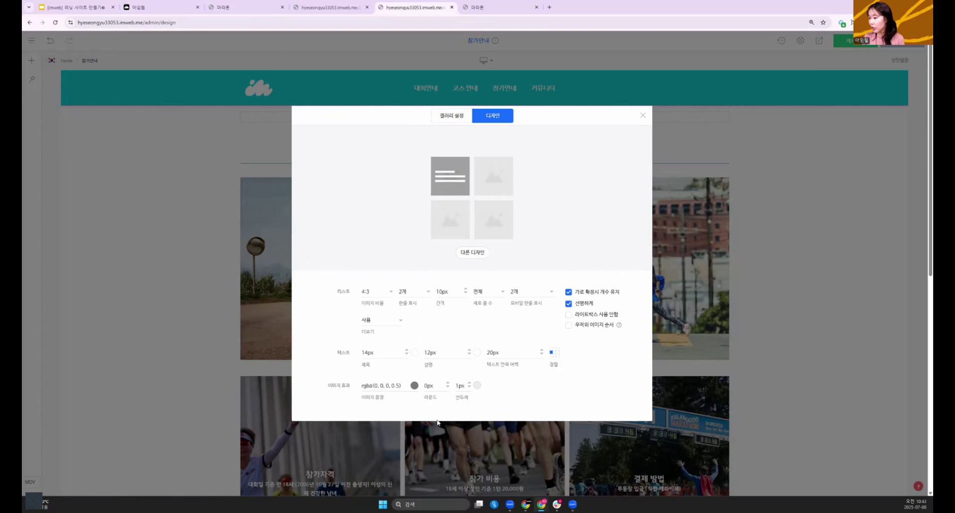
left_click(554, 352)
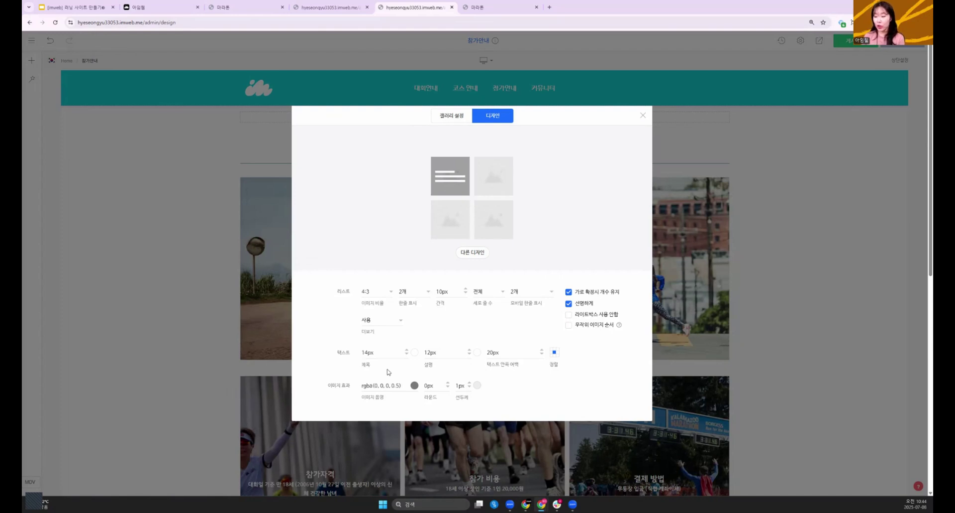
- Set the gallery's title text size to 16px and its description text size to 14px
left_click(376, 359)
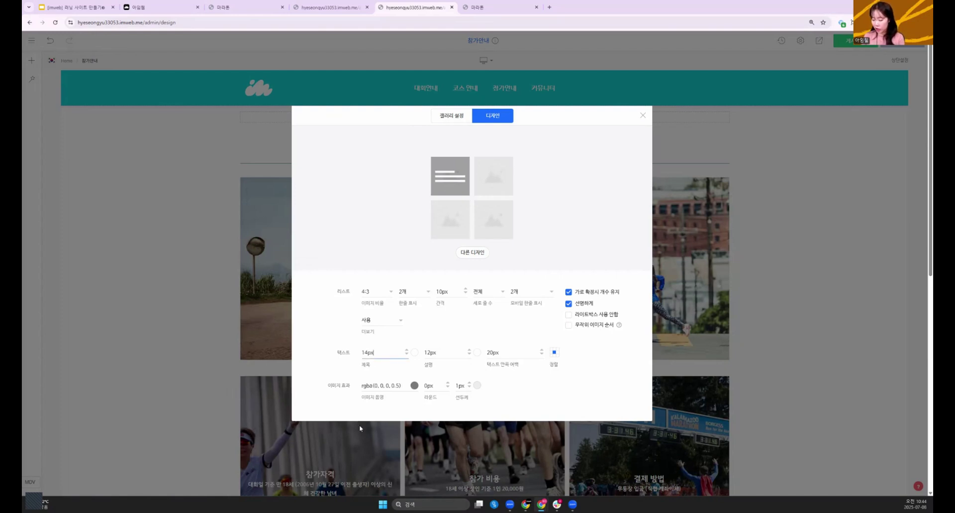
key("BackSpace")
key("BackSpace")
key("BackSpace")
key("BackSpace")
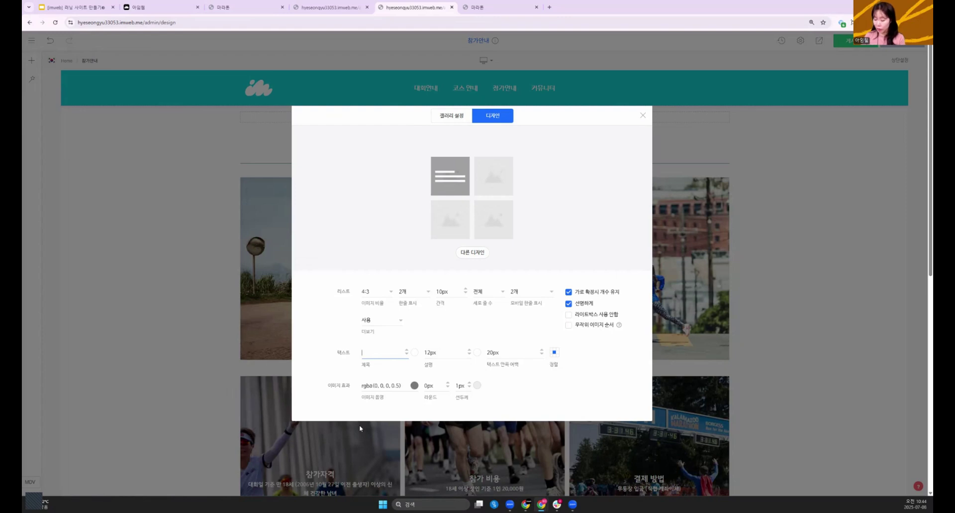
type("16px")
left_click(450, 347)
double_click(450, 347)
type("14px")
left_click(532, 397)
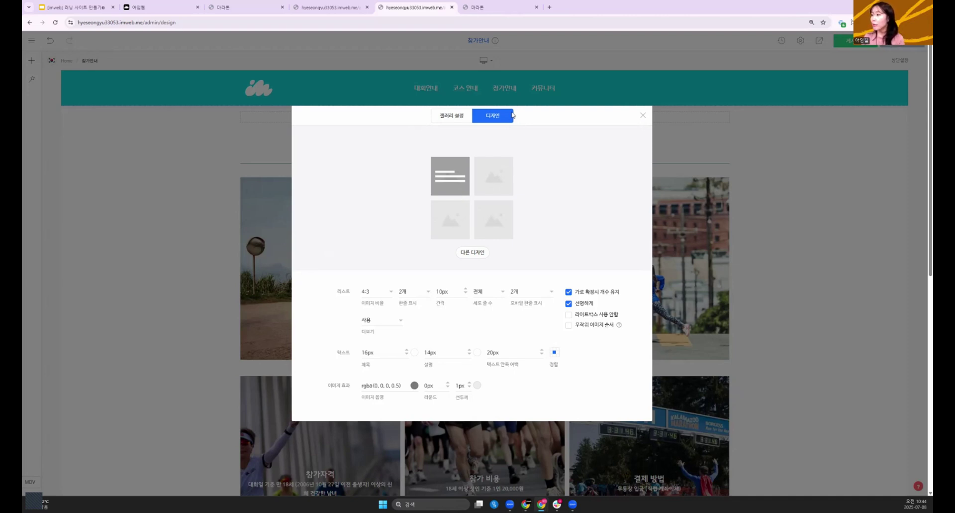
- Change the two-photo gallery's design to the fourth 그리드 갤러리 layout and close its settings
left_click(470, 253)
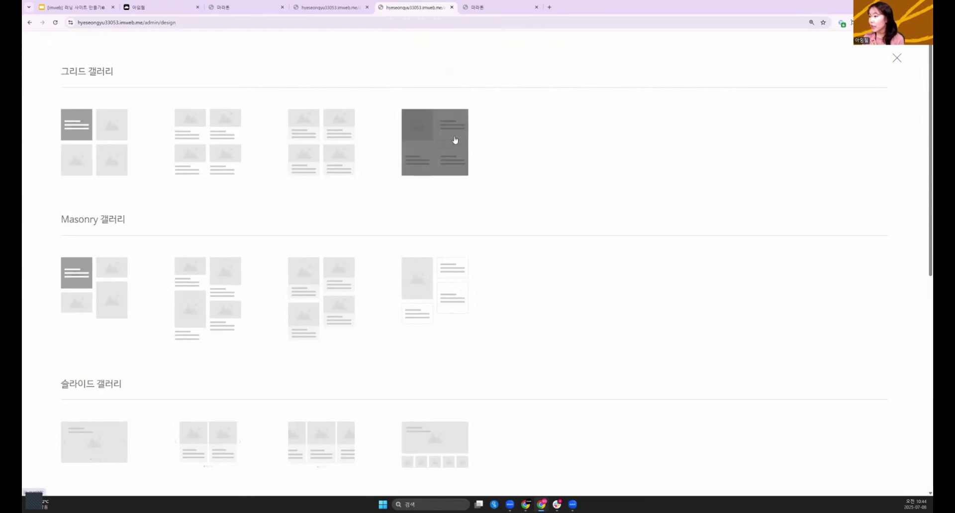
key("Escape")
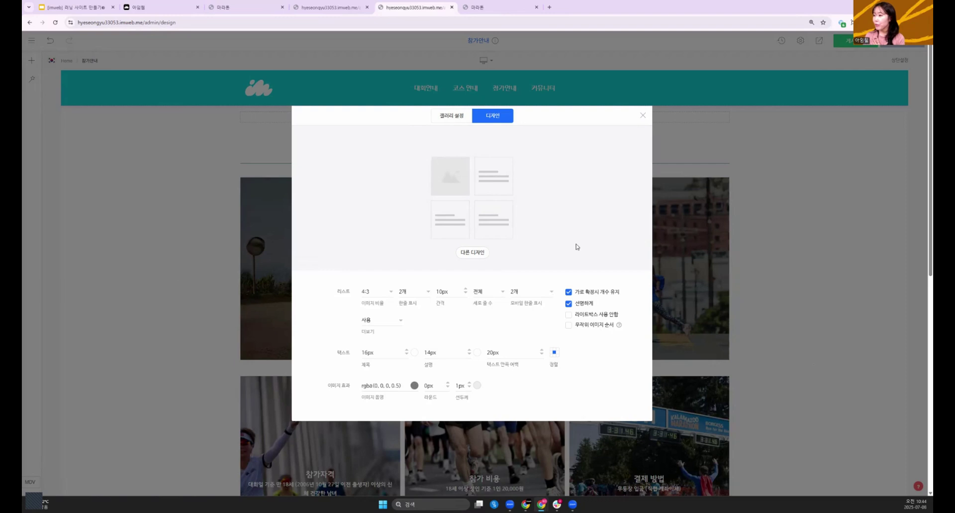
left_click(455, 122)
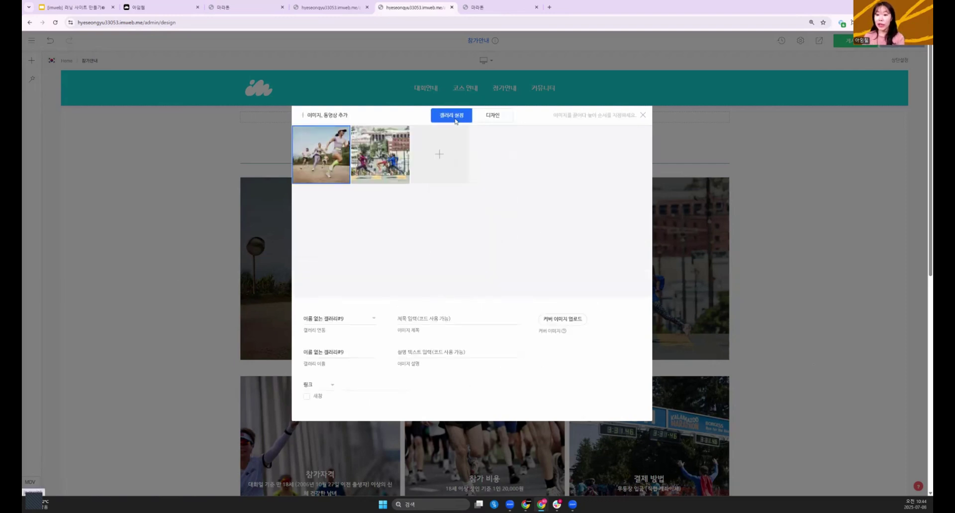
left_click(428, 343)
left_click(428, 350)
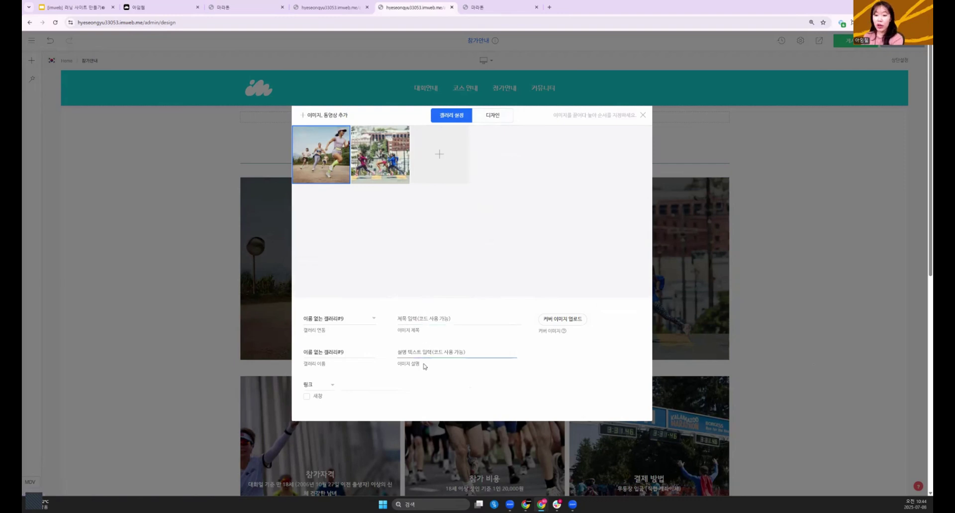
left_click(453, 321)
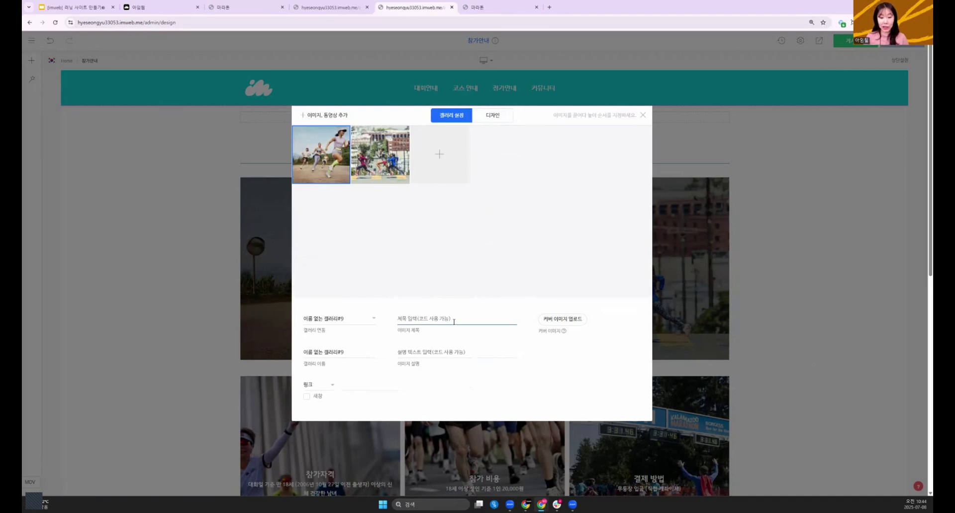
left_click(107, 348)
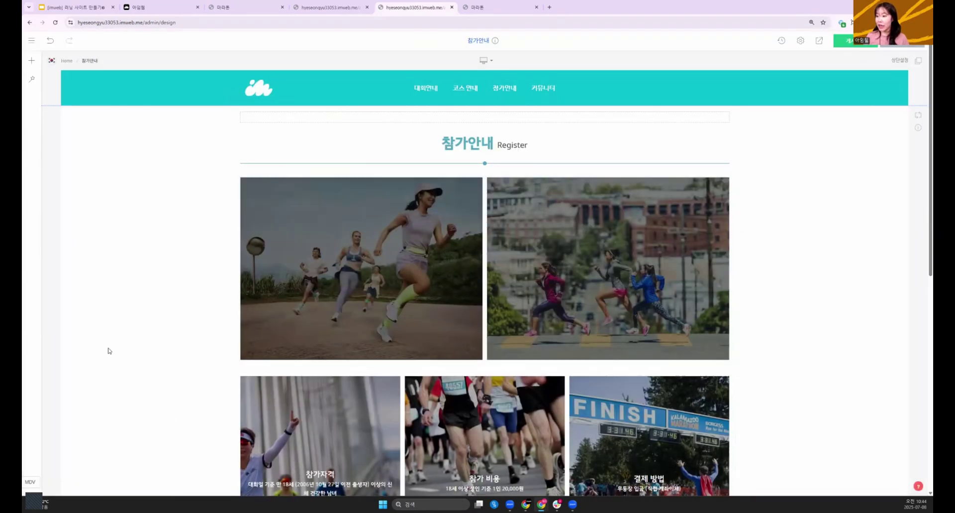
- Give the first photo in the two-photo gallery the image title "참가 자격"
scroll(308, 448, "down", 1)
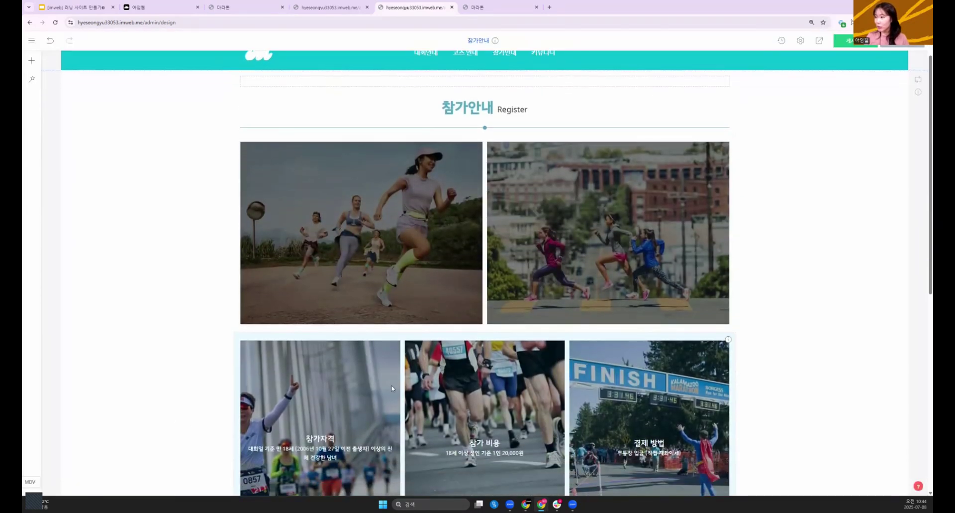
right_click(303, 148)
left_click(319, 156)
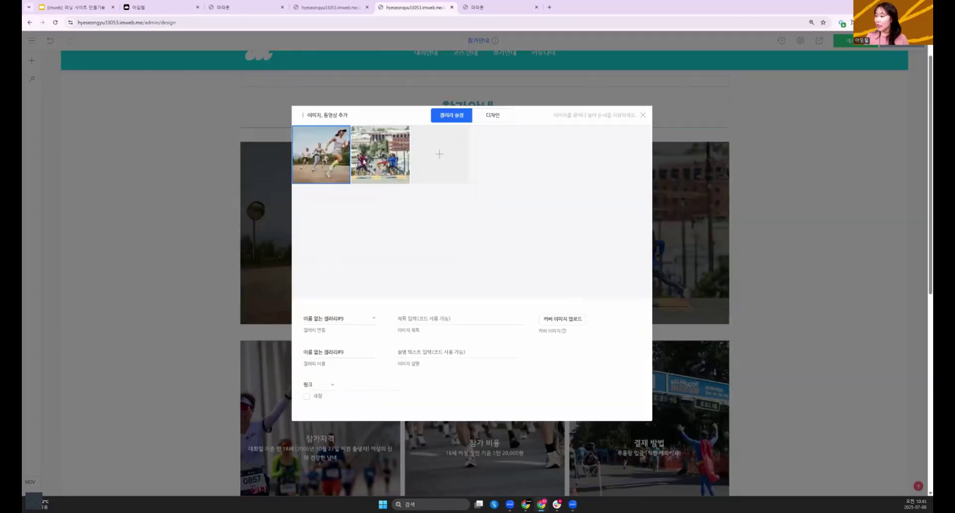
left_click(421, 316)
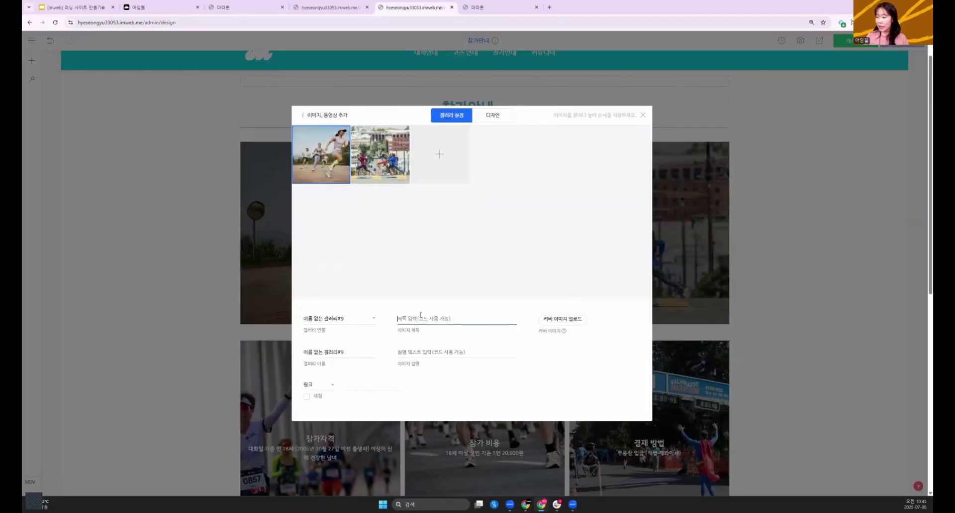
type("참가 자격")
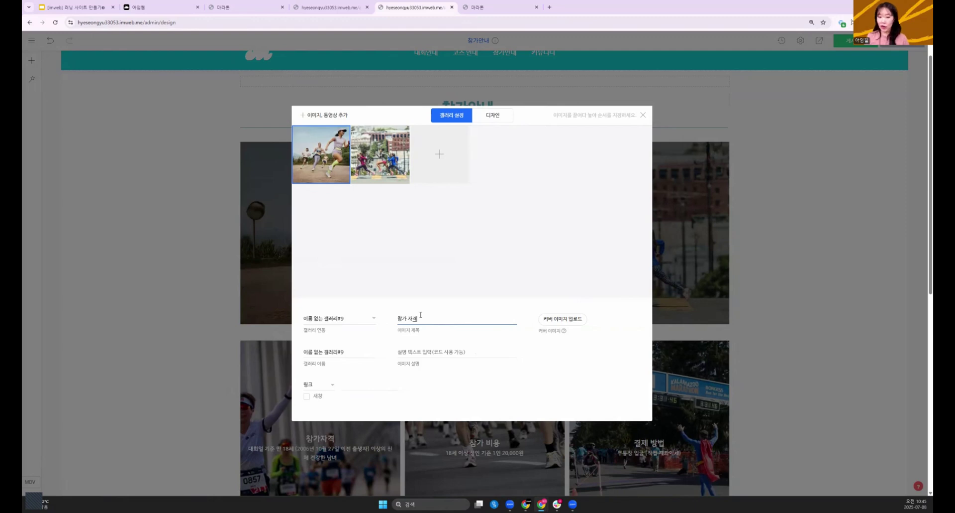
- Enter "대회일 기준 만18세" as the first photo's image description
left_click(418, 352)
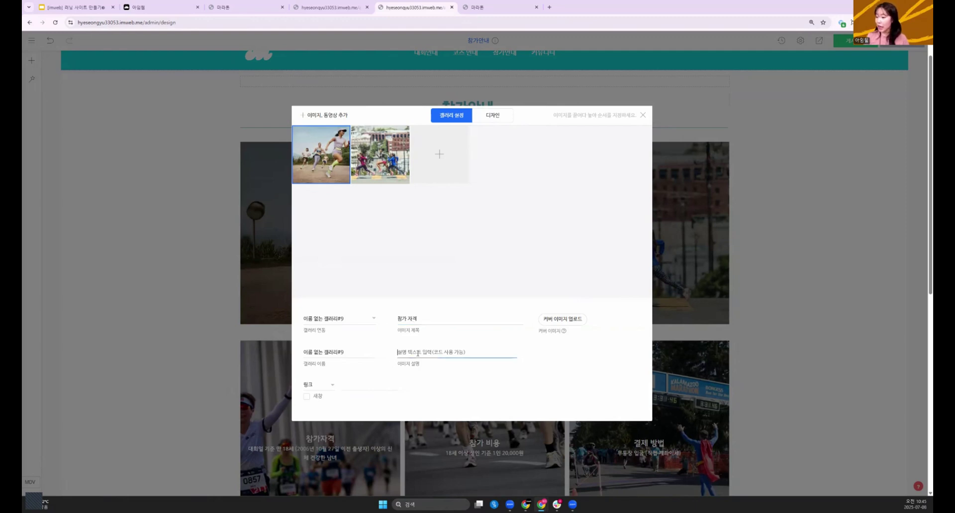
type("대회일 기준 만 1")
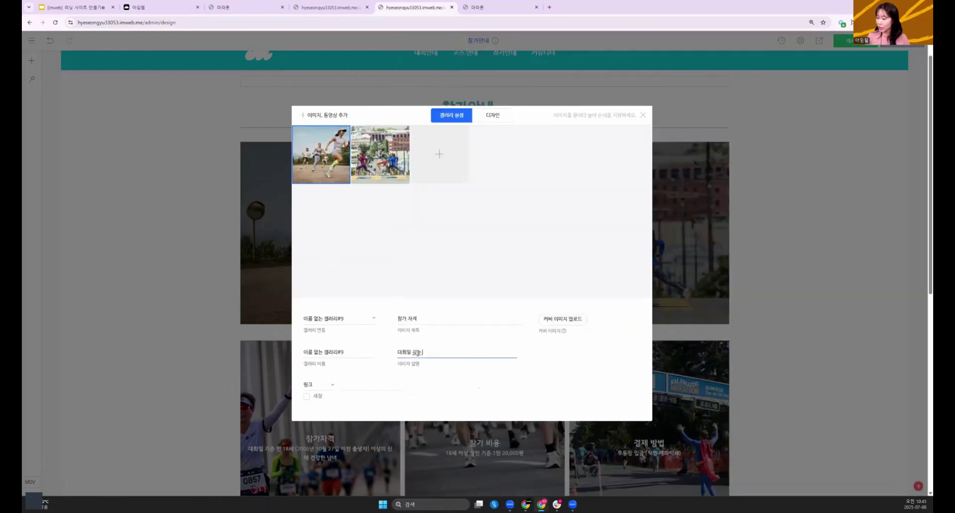
key("BackSpace")
key("BackSpace")
key("BackSpace")
key("BackSpace")
type("만18세")
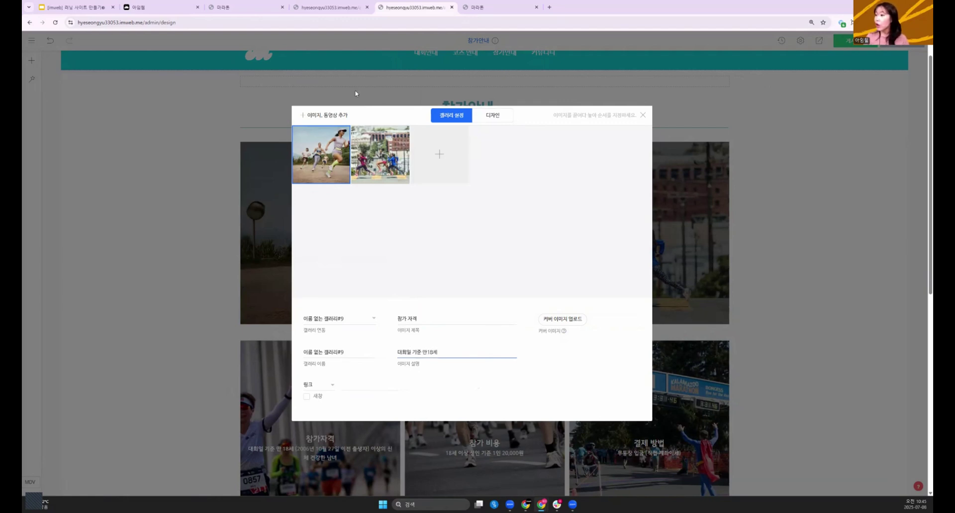
- Give the gallery's second photo the image title "결제방법"
mouse_move(376, 155)
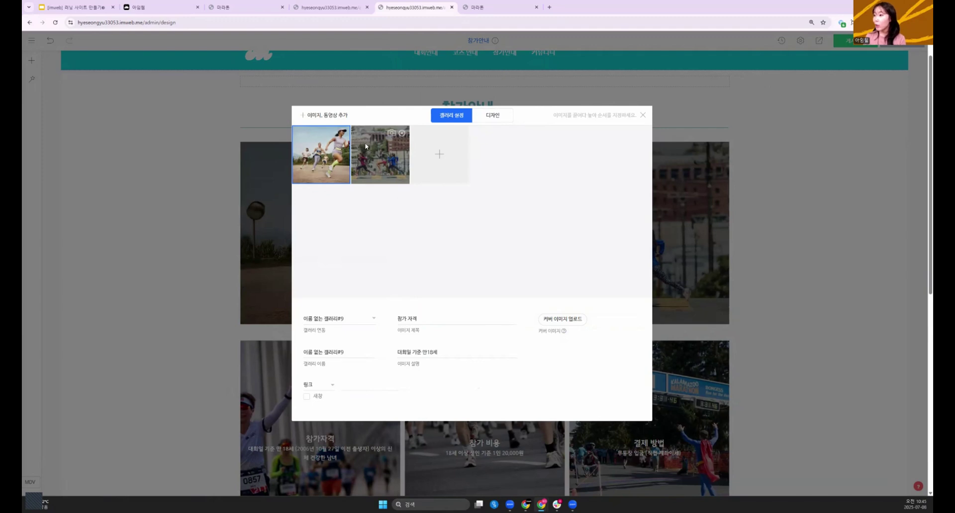
left_click(373, 162)
left_click(440, 328)
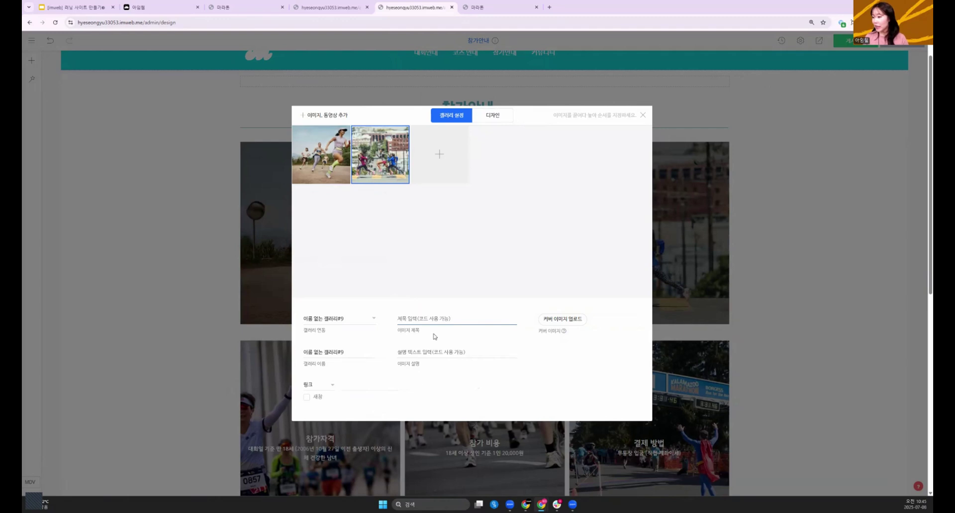
type("결제방버")
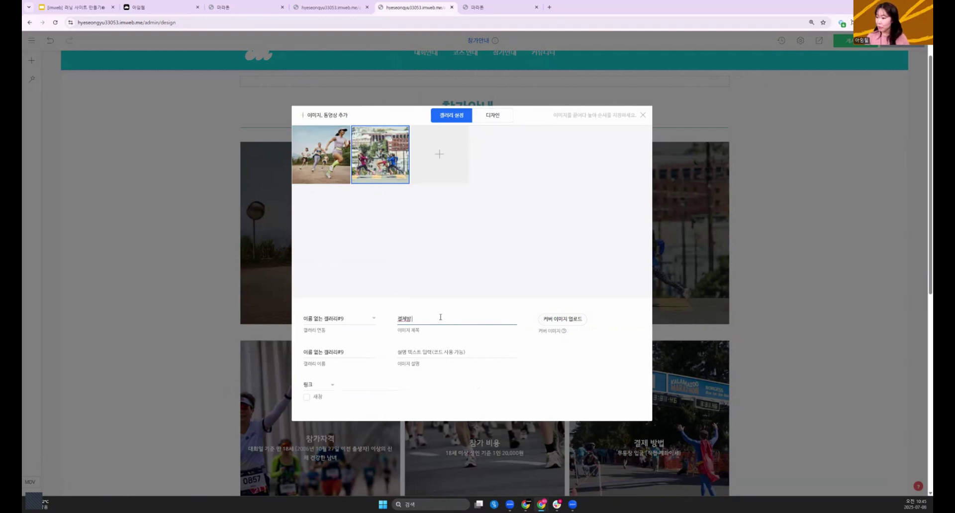
type("ㅓㅂ")
- Enter "무통장 입금 혹은 카드결제" as the second photo's image description and close the gallery settings
left_click(461, 353)
type("무")
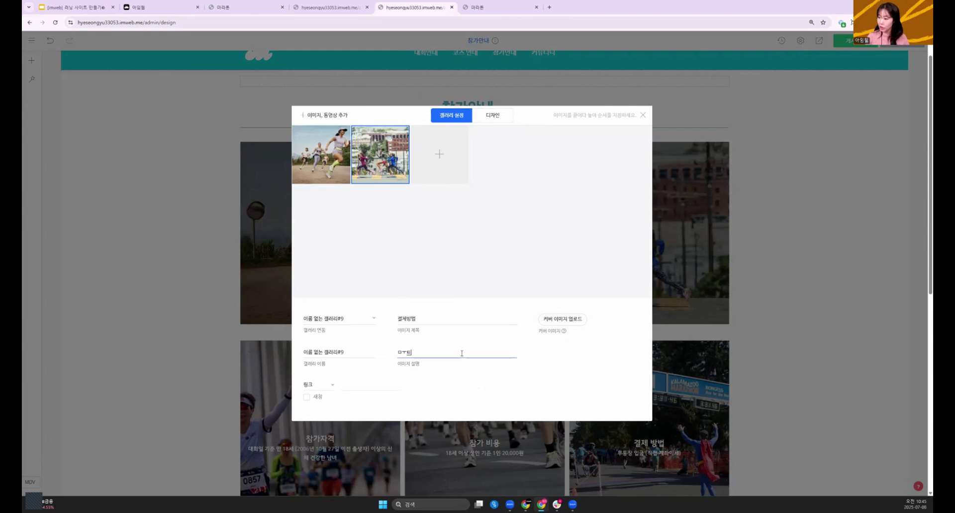
key("BackSpace")
type("무통장 입금 (직")
key("BackSpace")
key("BackSpace")
key("BackSpace")
key("BackSpace")
type("은 카드결제")
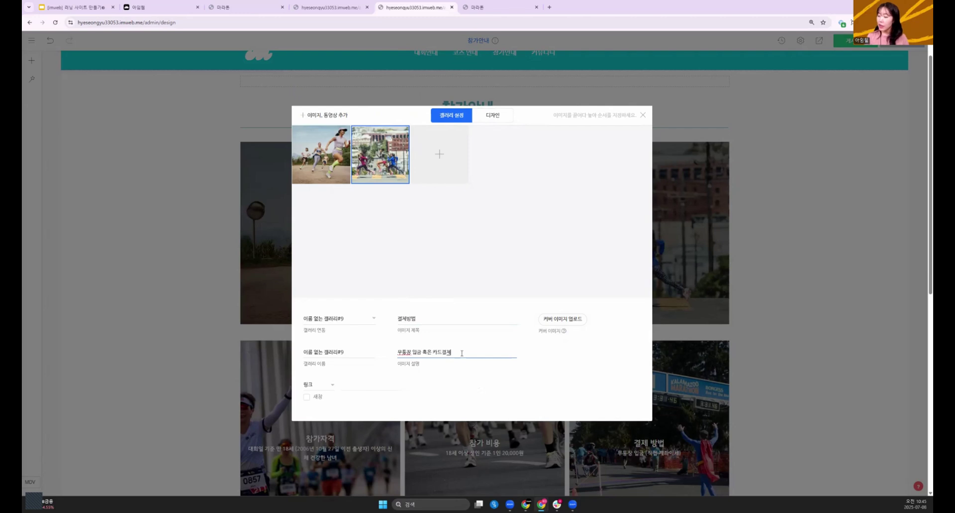
left_click(231, 351)
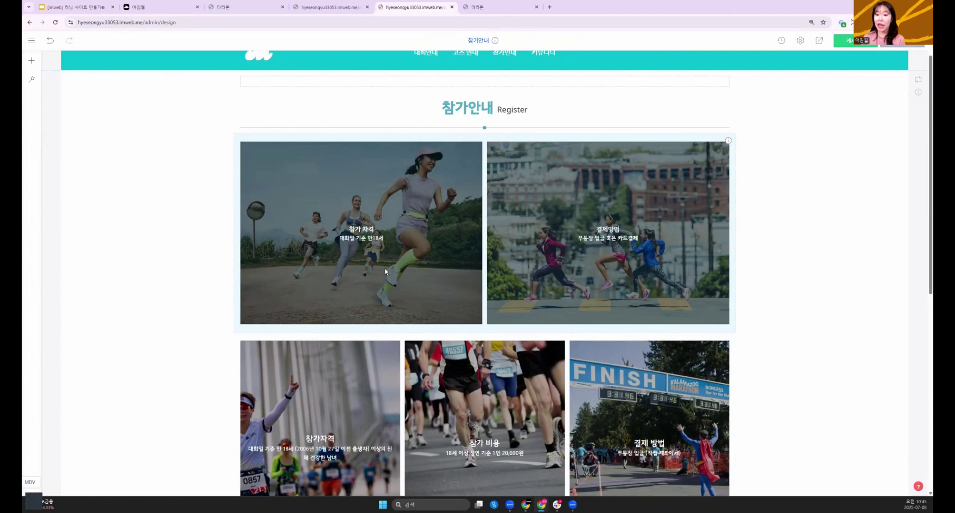
- Set the two-photo gallery's title text size to 20px and its description text size to 16px, and close its design settings
right_click(366, 237)
left_click(349, 274)
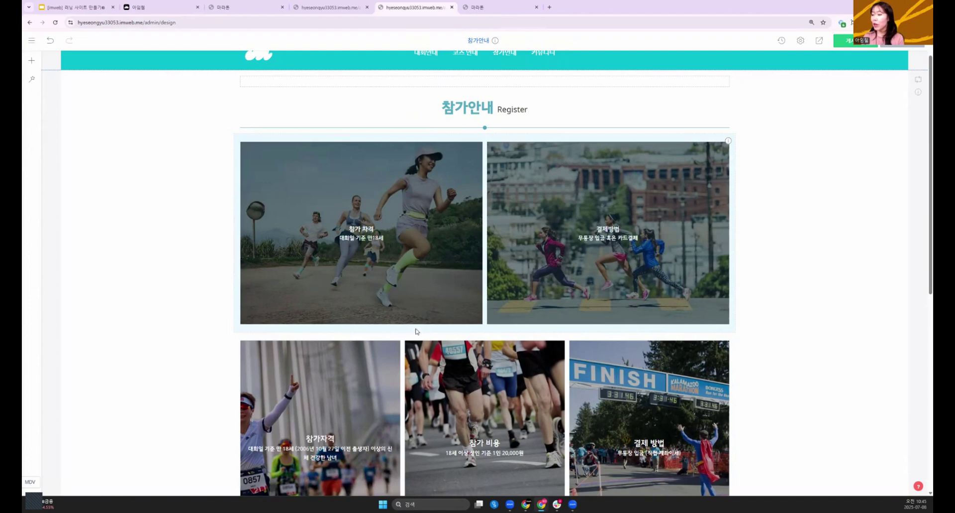
double_click(403, 234)
left_click(493, 115)
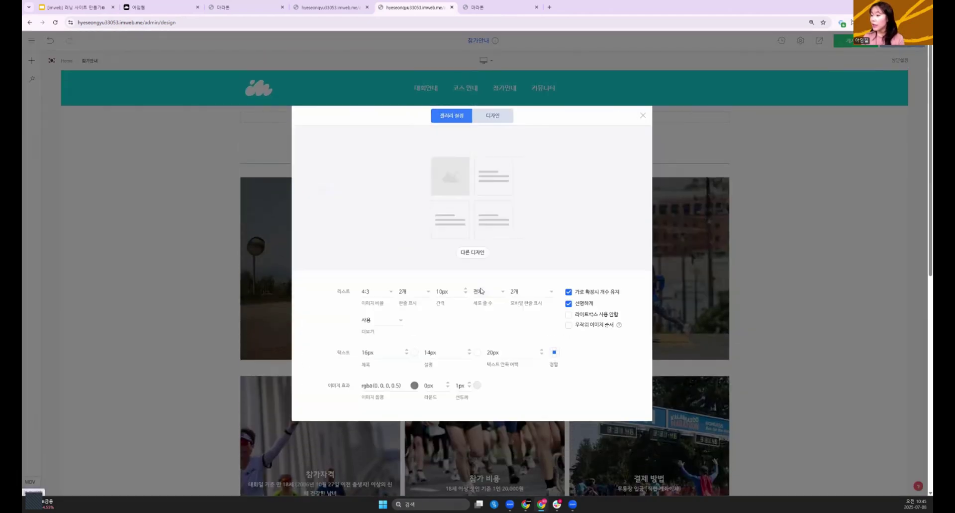
left_click_drag(396, 351, 356, 354)
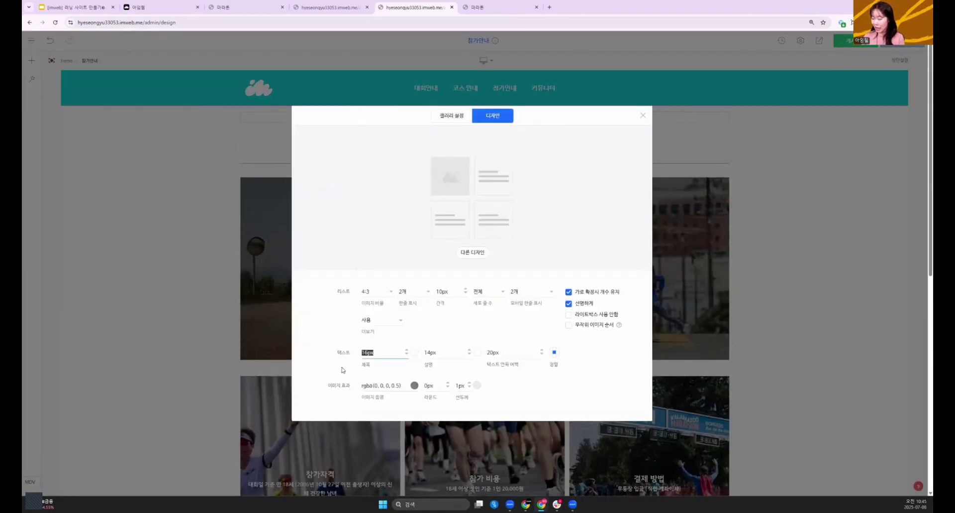
type("20")
double_click(445, 353)
type("16")
left_click(547, 392)
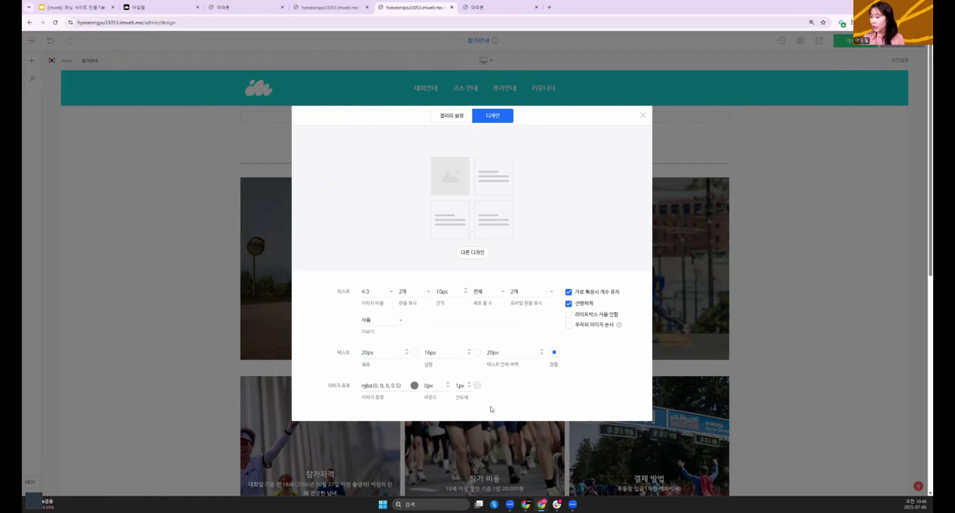
left_click(219, 365)
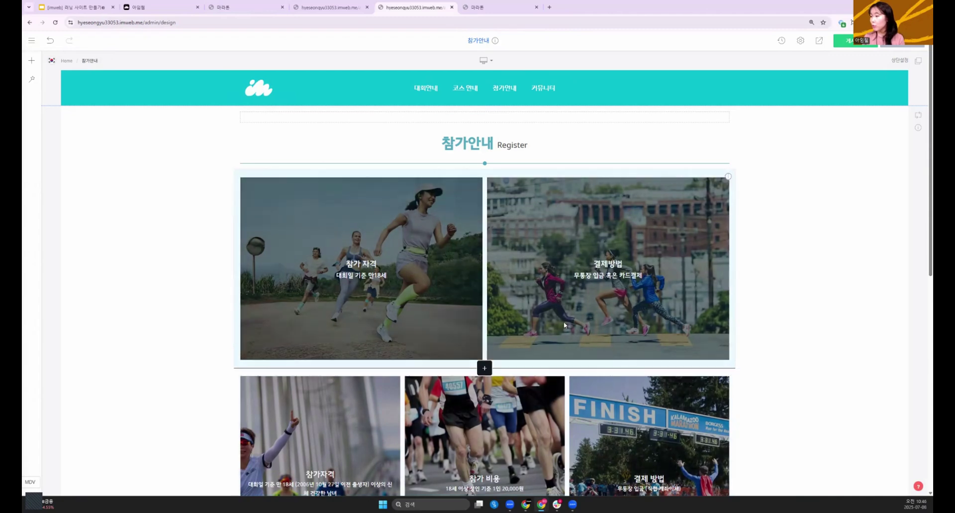
- Try the 3:4 image ratio in the two-photo gallery's design settings
right_click(358, 256)
left_click(386, 282)
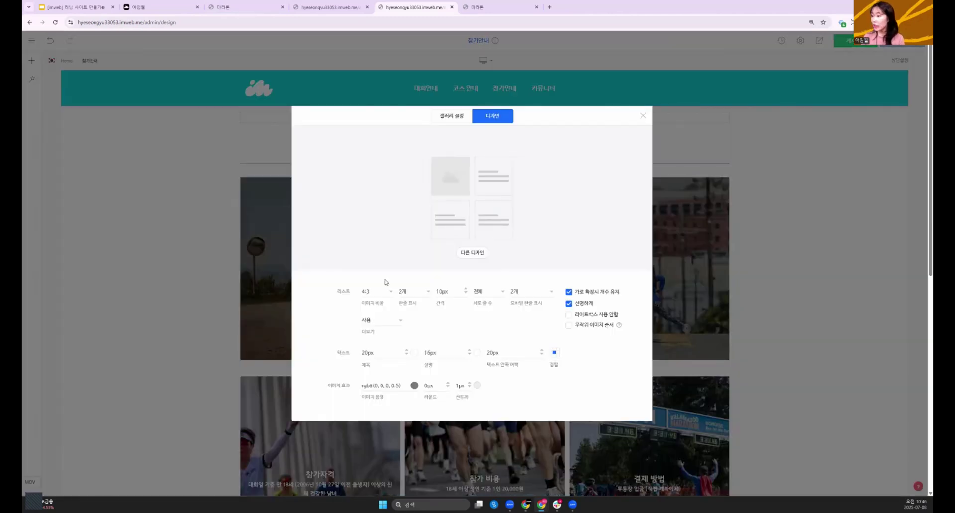
scroll(394, 331, "down", 1)
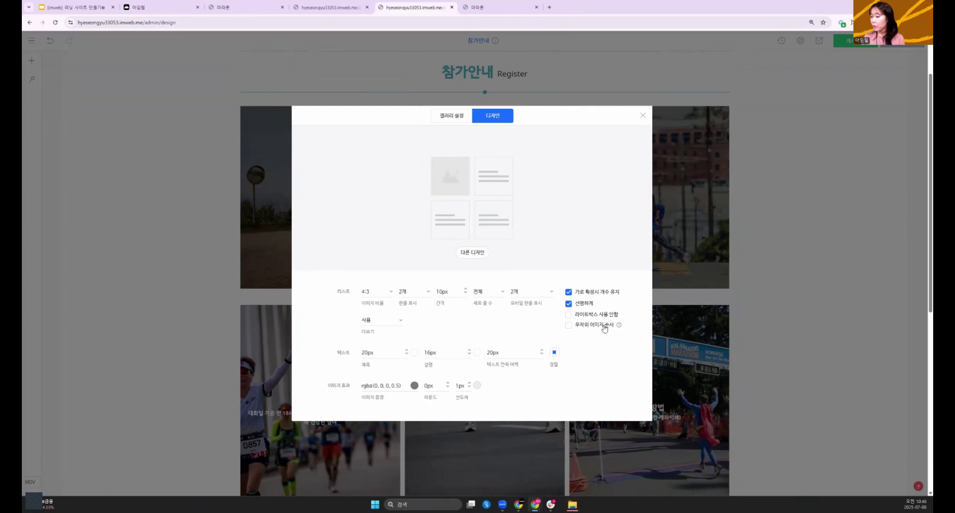
scroll(605, 328, "up", 1)
left_click(440, 115)
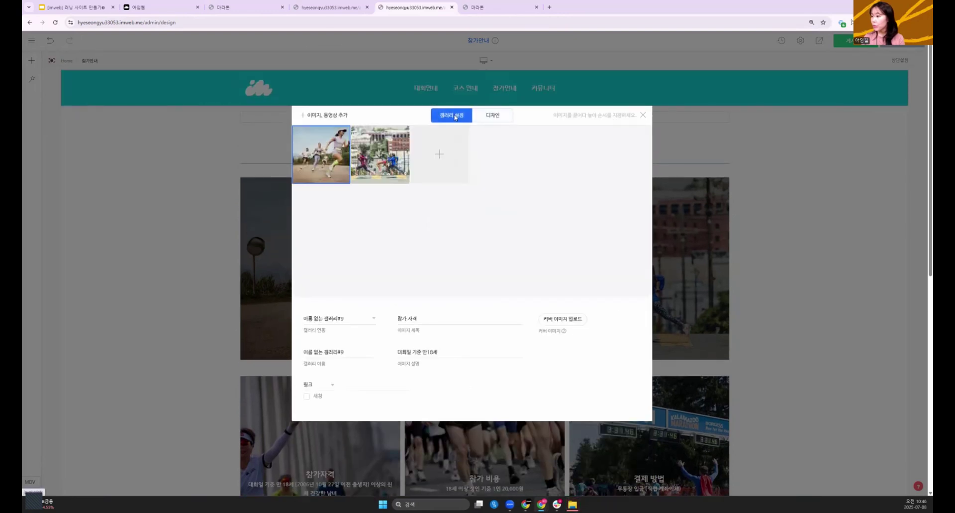
left_click(493, 115)
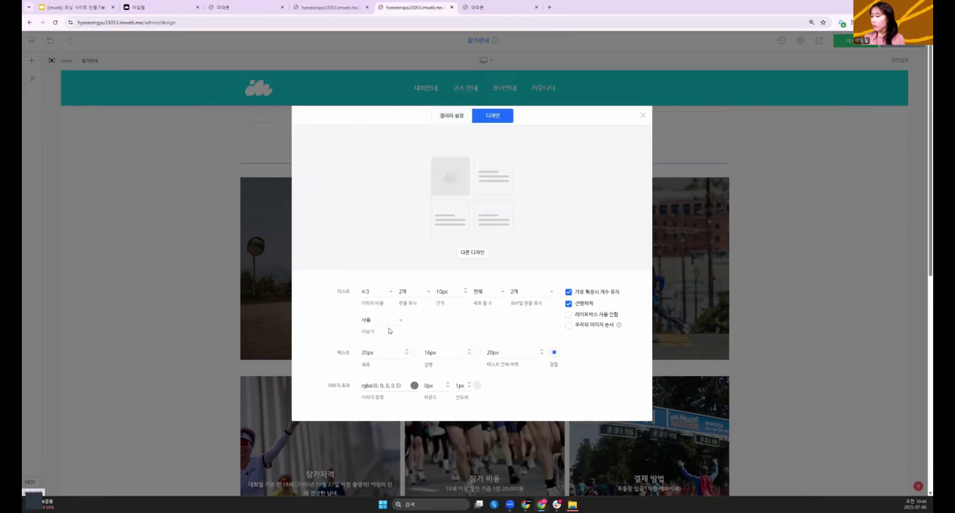
left_click(371, 293)
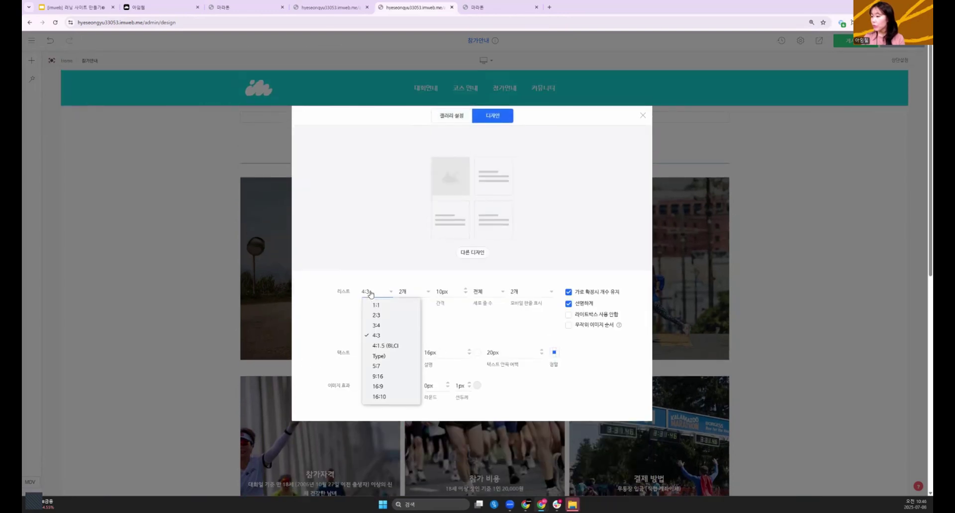
left_click(379, 326)
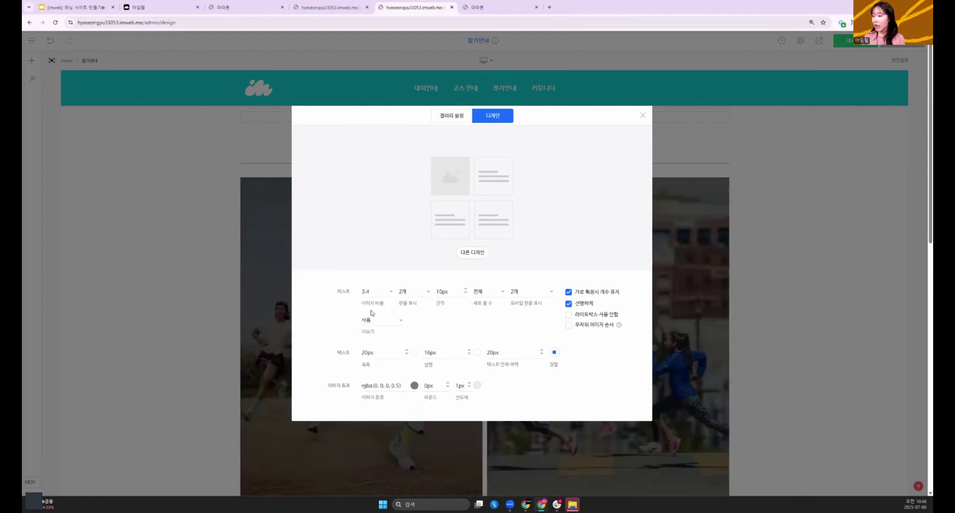
- Try the 2:3 image ratio, restore the gallery's ratio to 4:3 and close its settings
left_click(371, 295)
left_click(406, 346)
left_click(370, 291)
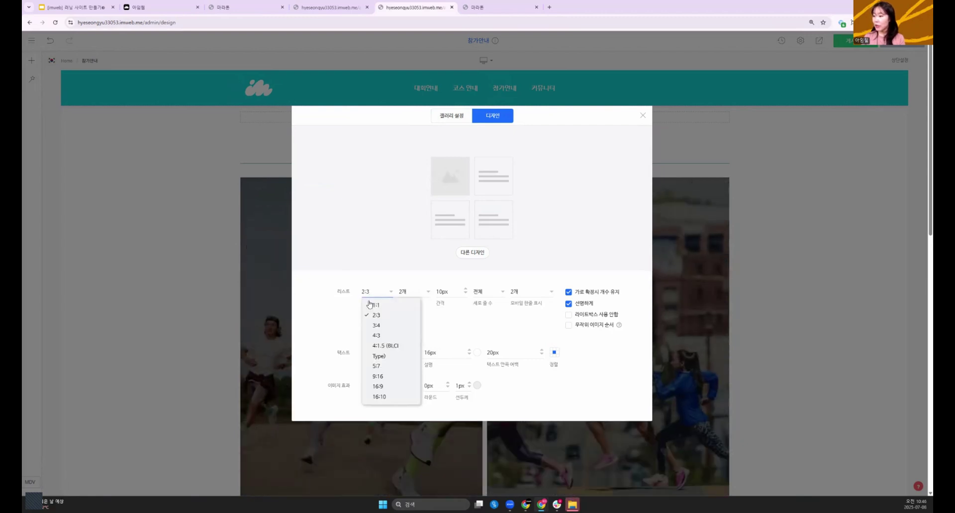
left_click(378, 335)
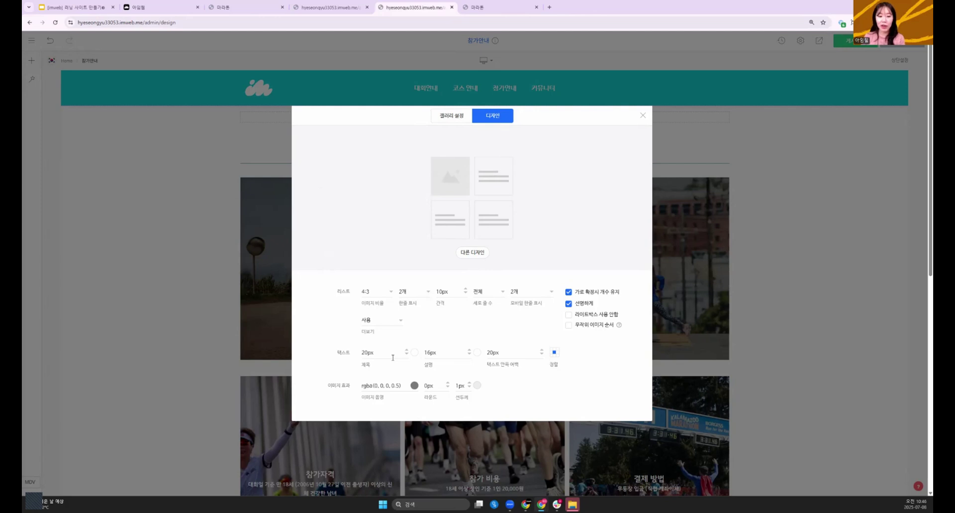
left_click(99, 276)
- Switch to the Google Slides presentation and go to the slide "참가 안내 페이지 만들기 ❷" about the text widget
scroll(194, 347, "down", 1)
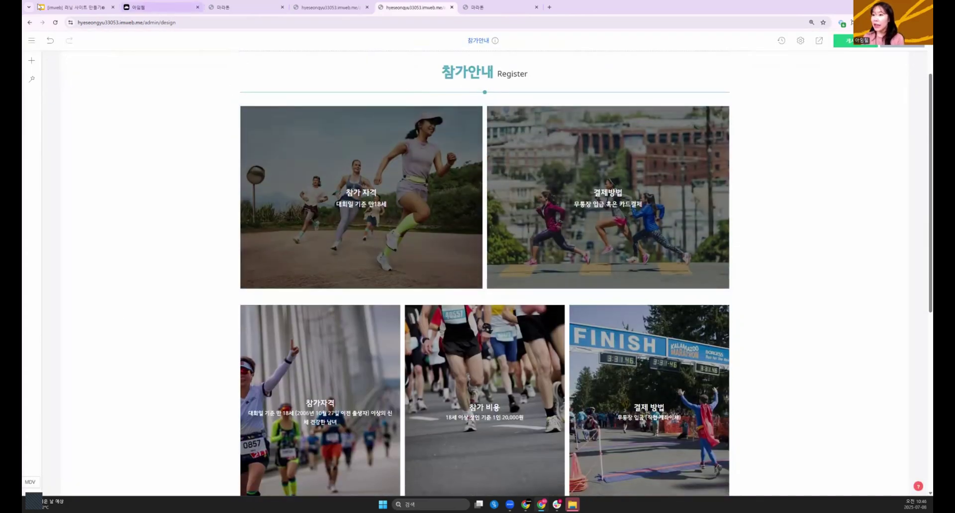
left_click(75, 8)
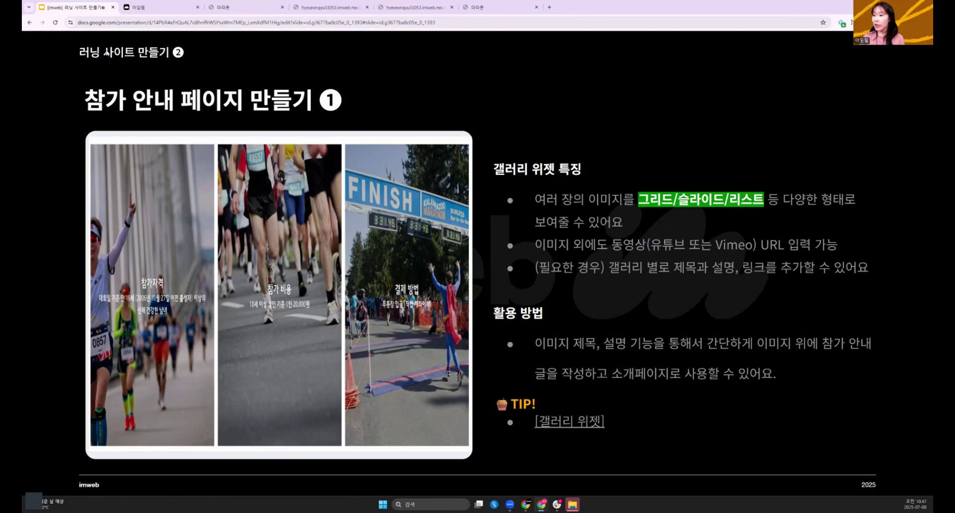
key("Right")
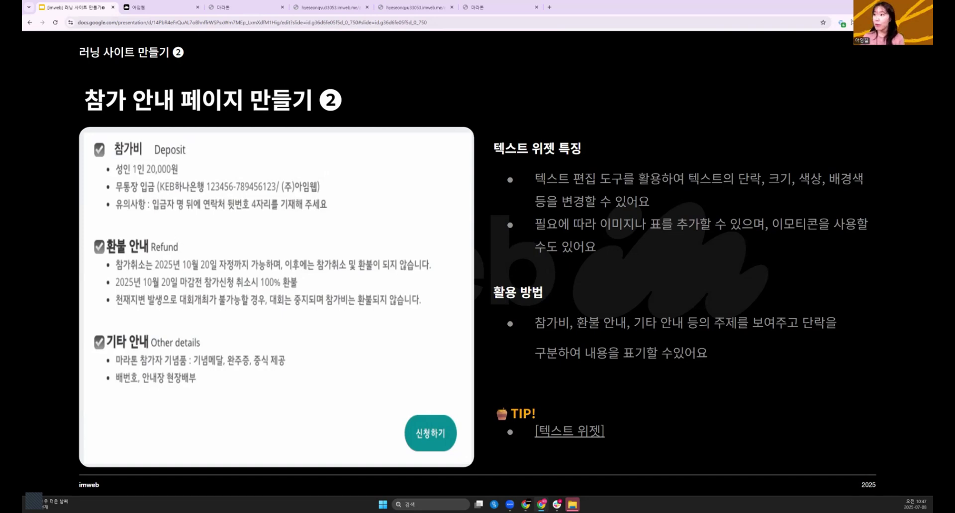
- Return to the imweb page editor and insert a text widget between the two-photo and three-photo galleries
left_click(388, 8)
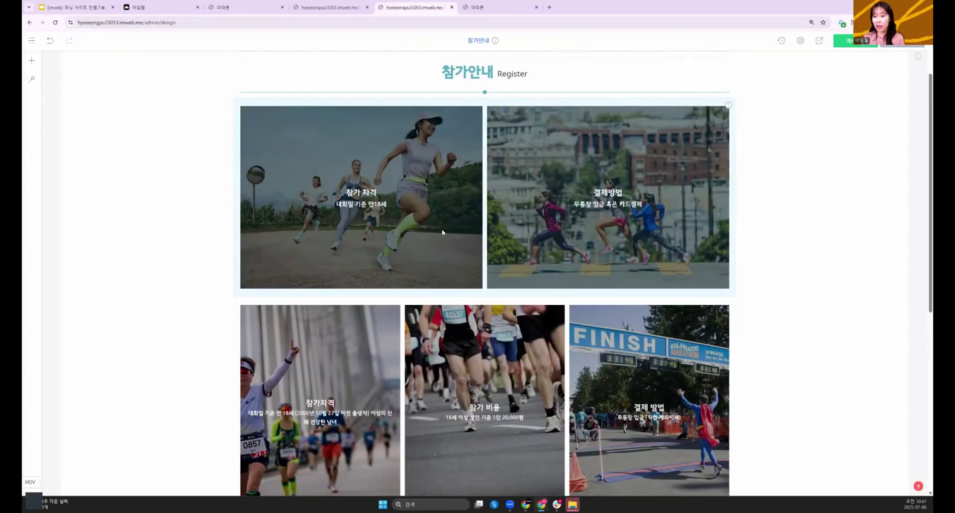
mouse_move(481, 298)
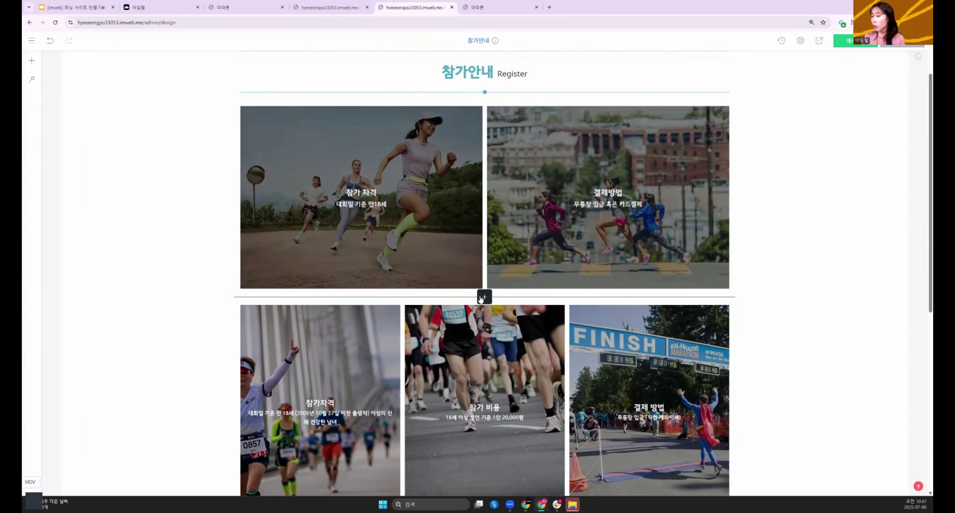
left_click(483, 297)
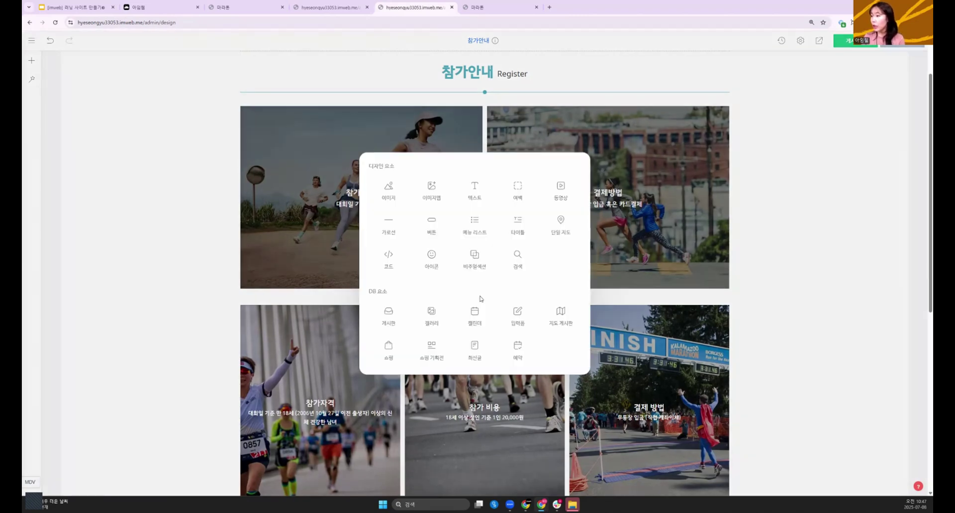
left_click(474, 199)
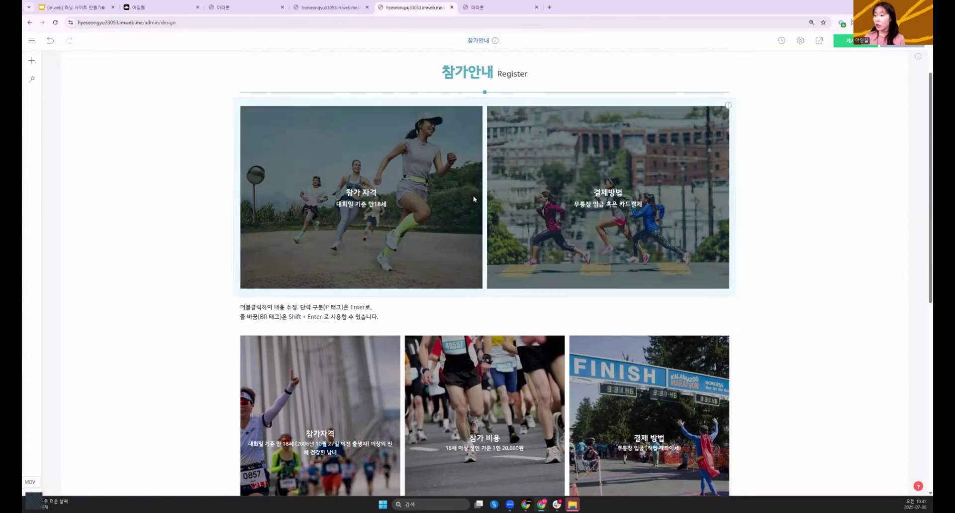
- Open the new text widget for editing and select all of its placeholder text
double_click(378, 316)
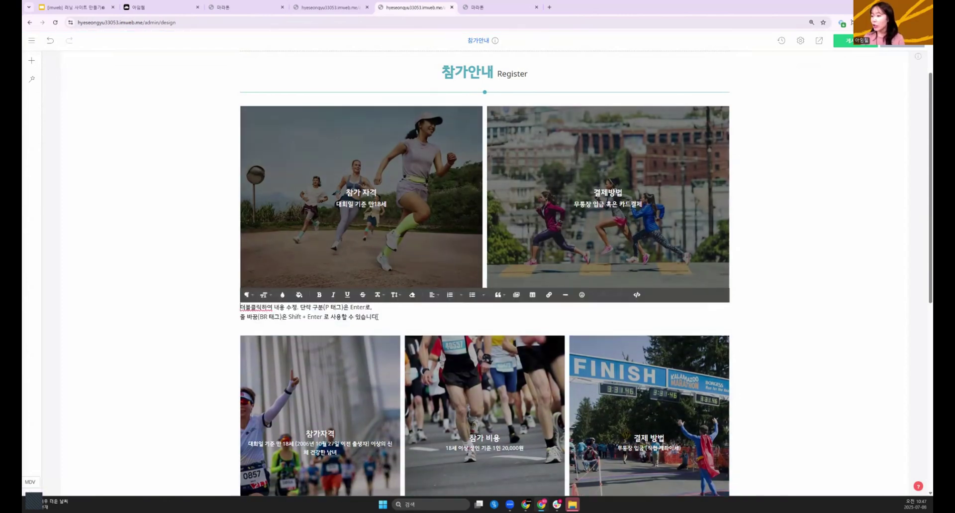
key("shift+Home")
left_click(400, 320)
left_click_drag(399, 320, 240, 306)
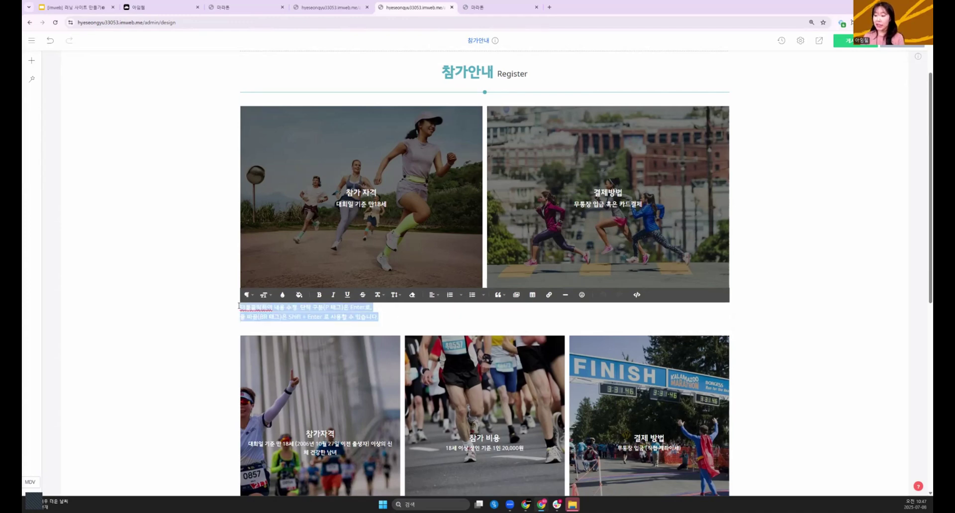
- Replace the selected placeholder text below the two upper images with the heading line "참가비"
key("BackSpace")
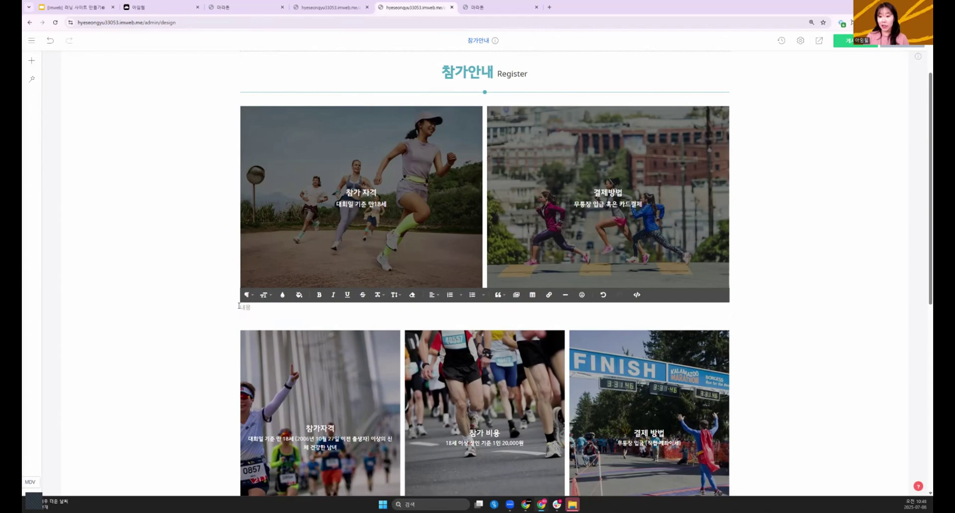
type("참가비")
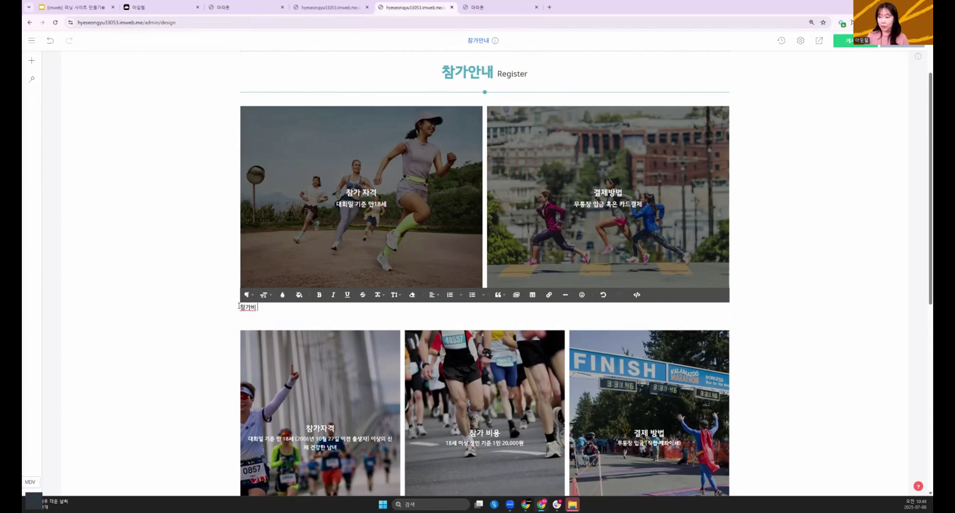
key("Return")
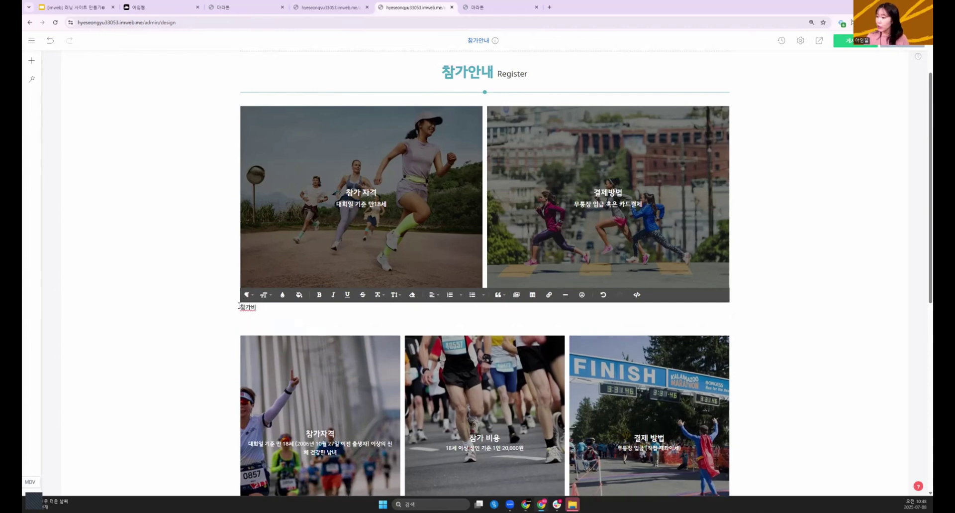
- Start a bulleted list under "참가비" with the item "성인 2만원 / 아동 8,000원"
left_click(471, 296)
type("성인 2만우너")
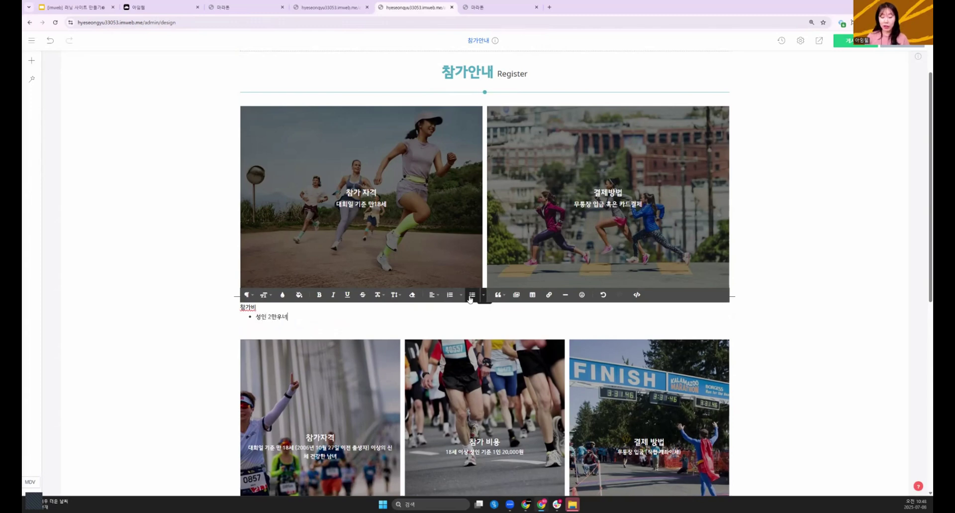
key("BackSpace")
key("BackSpace")
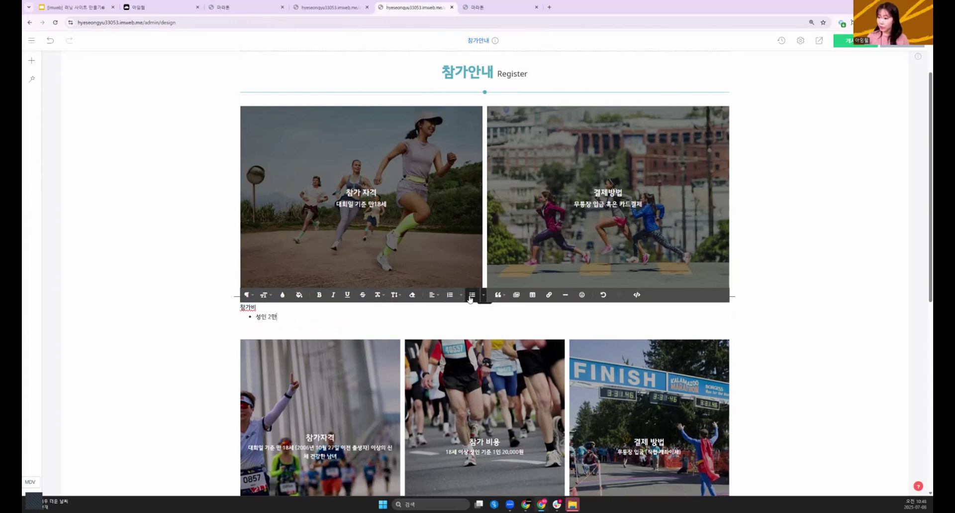
type("원 / 아동 ")
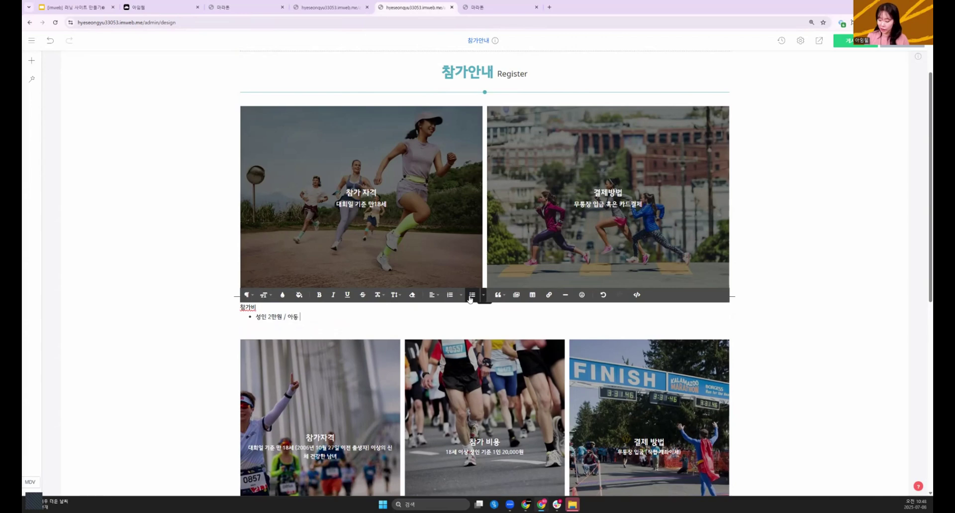
type("8")
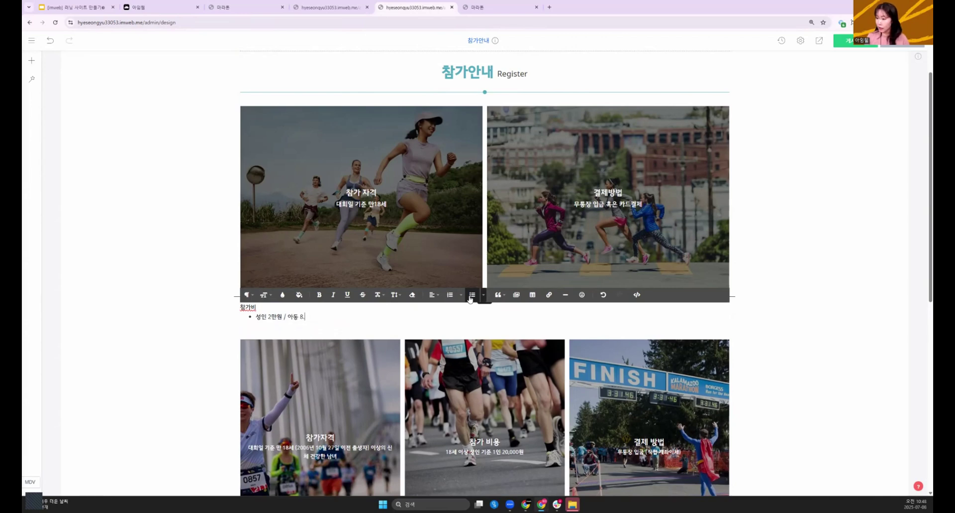
type(",000원")
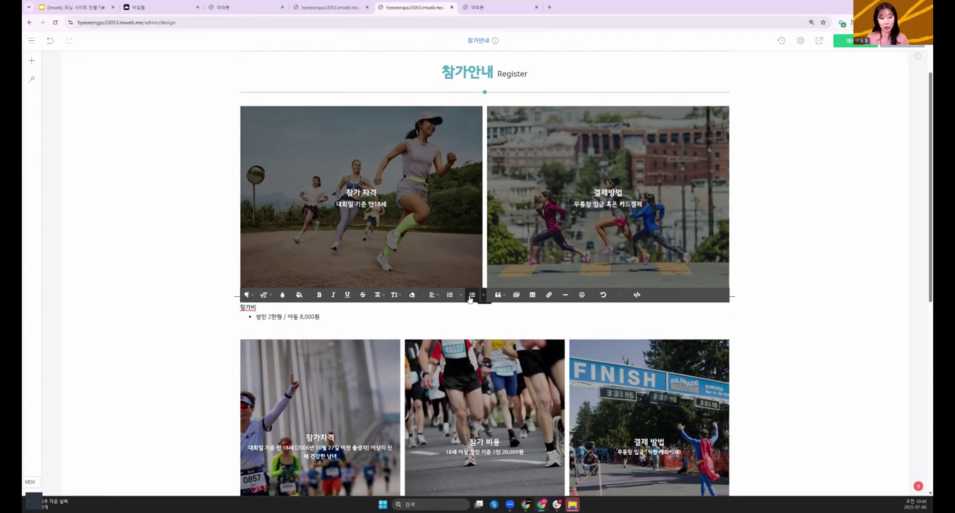
- Add a second bullet starting "무통장 입금", with 하나은행, the bank account number and (주) 아임웹 in parentheses
key("Return")
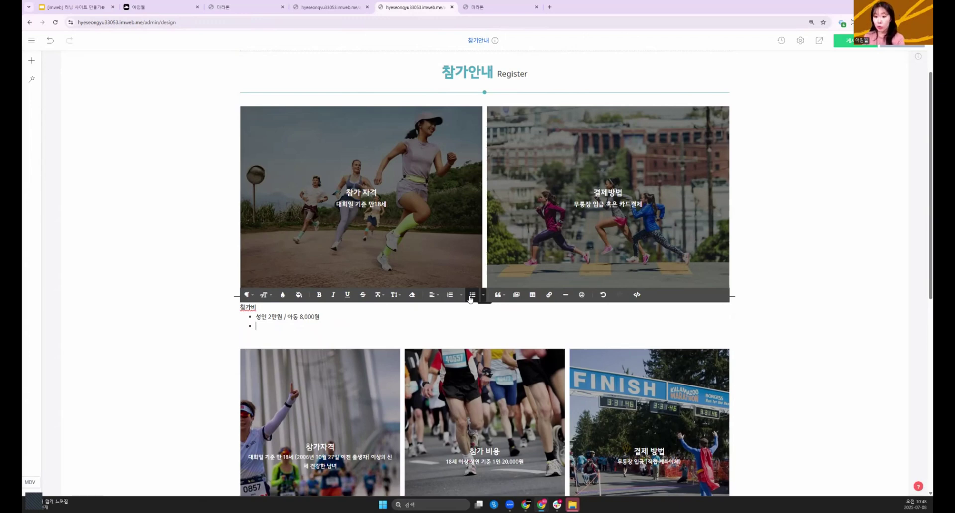
type("무통장 입금 :")
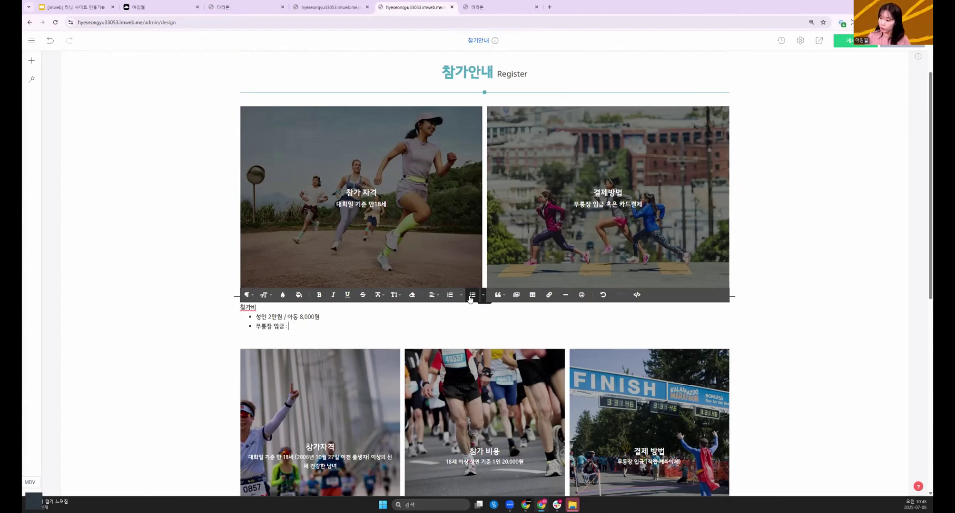
type(" (하")
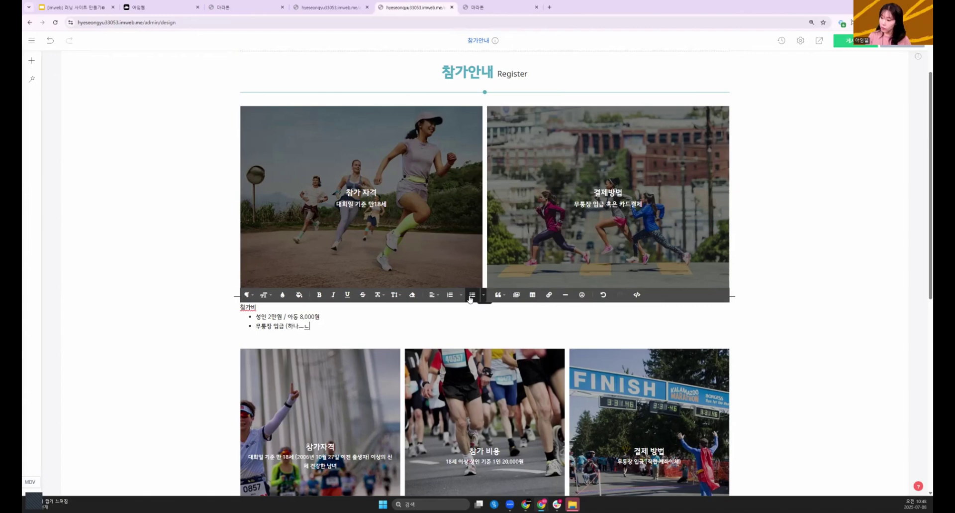
type("나은행")
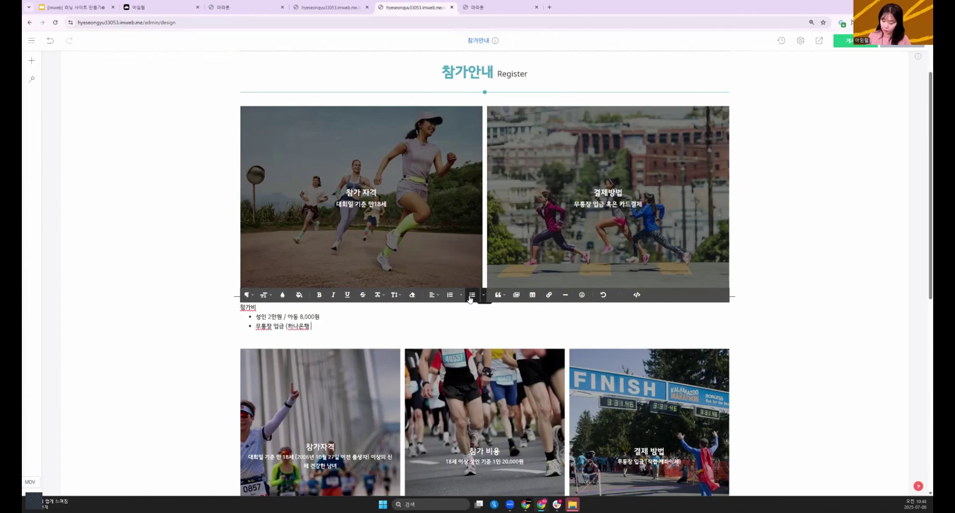
type(" 123456789")
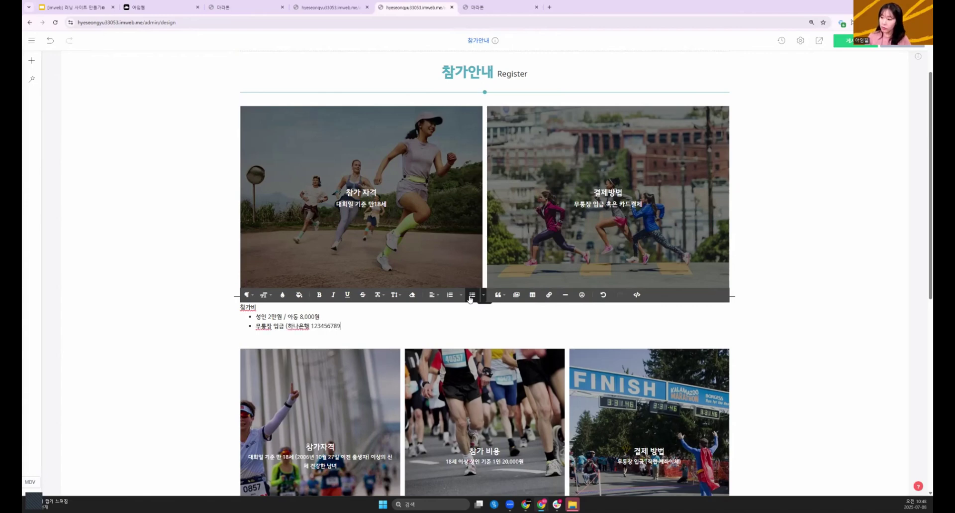
type(" (주) 아임웹)")
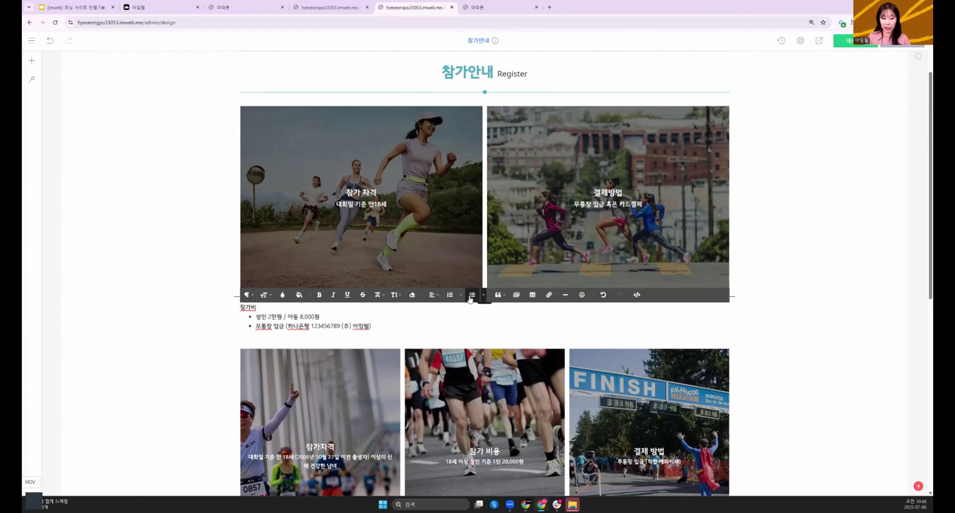
- Add a third bullet reading "유의사항 : 입금자명 뒤에 연락처 뒷번호 4자리를 입력해주세요"
key("Return")
type("유의사하")
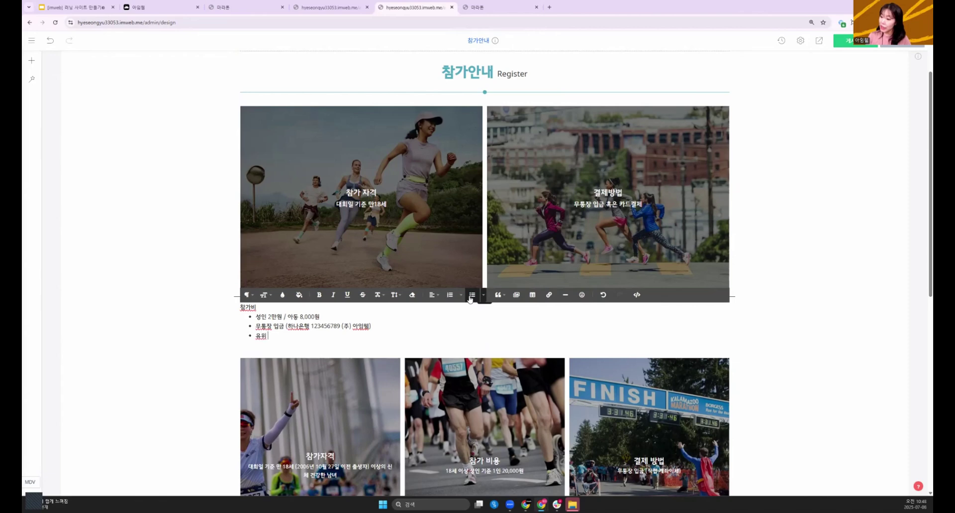
type("ㅇ :")
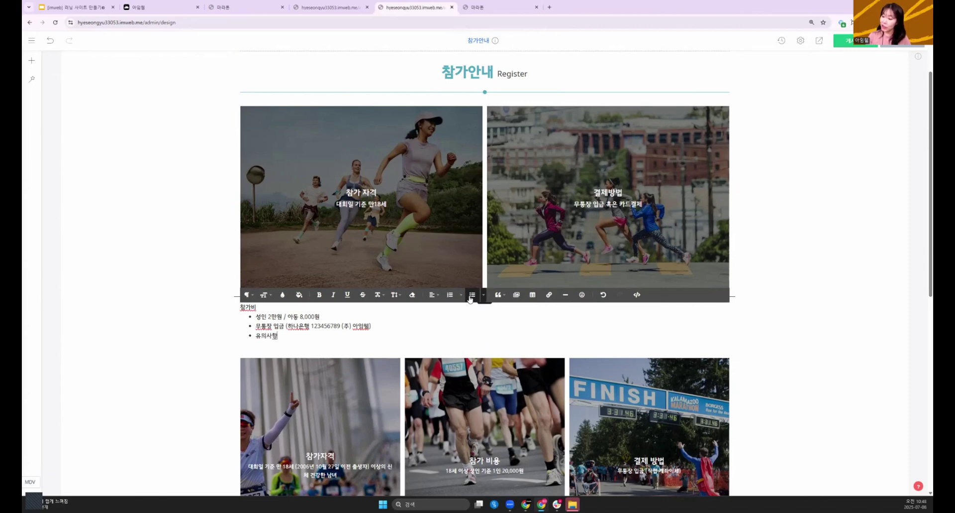
type("입금자명 뒤에")
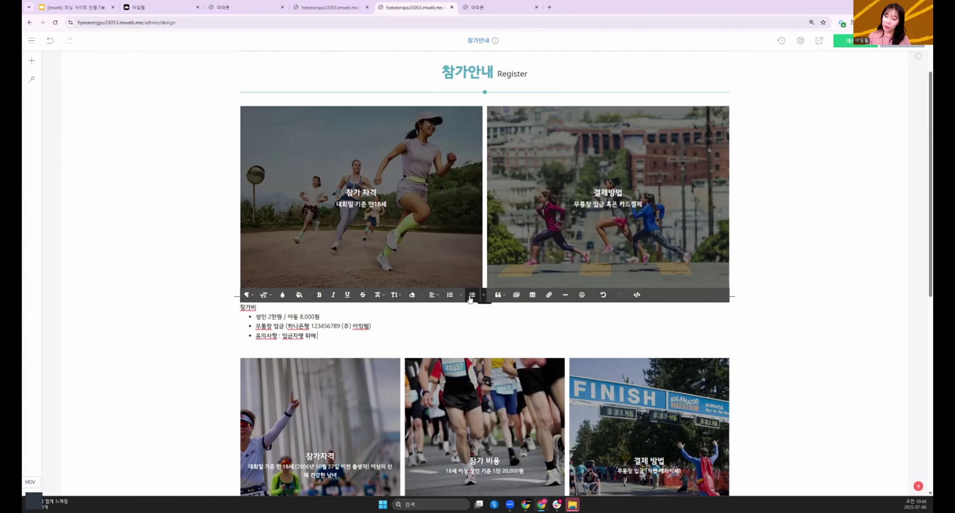
type(" 연락처 뒷번호 ")
type("4자리를 입력해주")
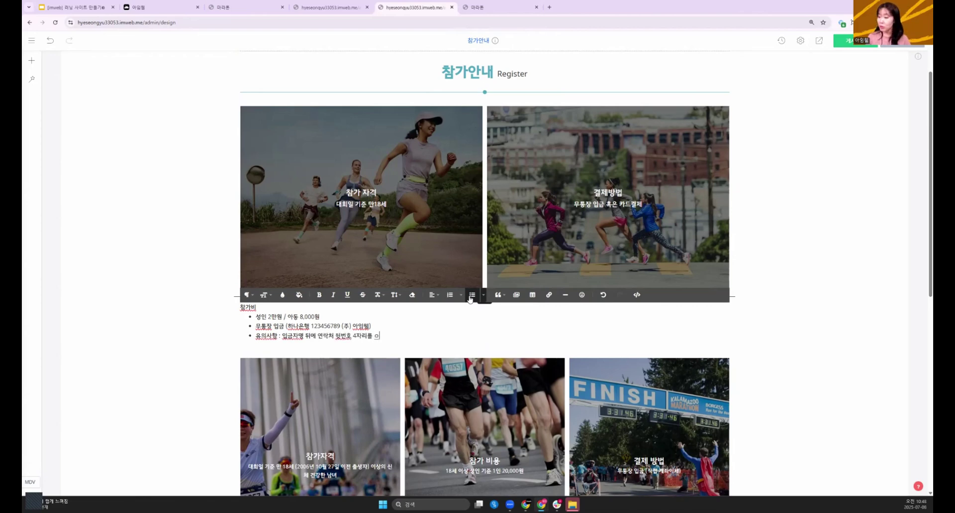
type("세요")
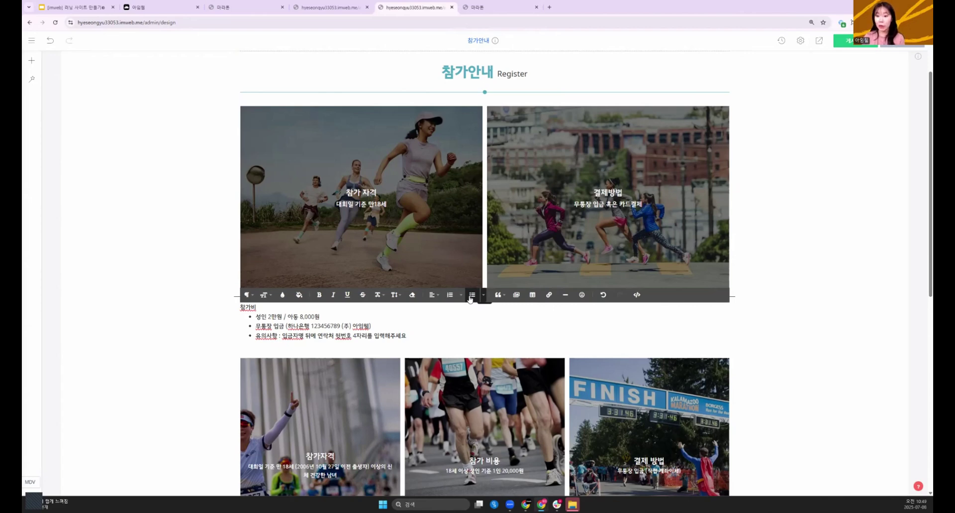
- Apply the 제목 5 heading style to the "참가비" line
left_click(254, 326)
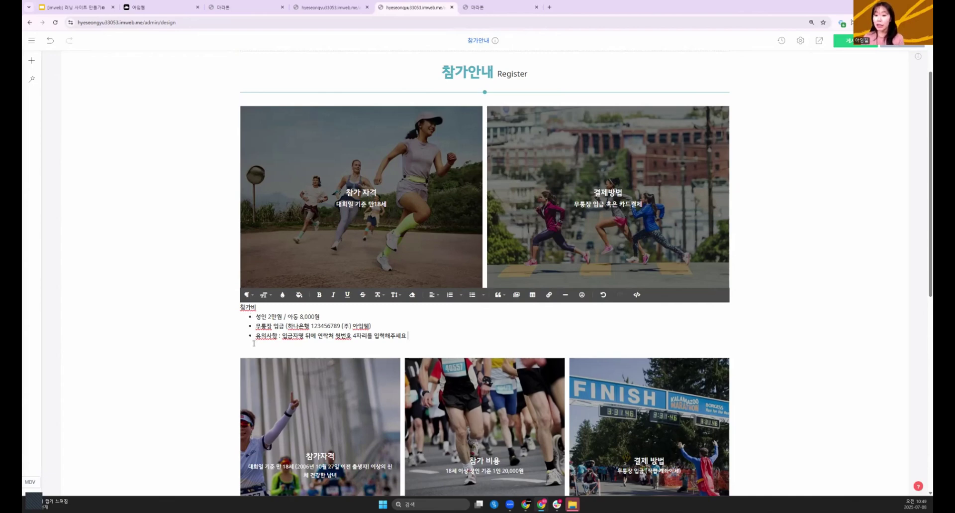
left_click(248, 294)
left_click(254, 382)
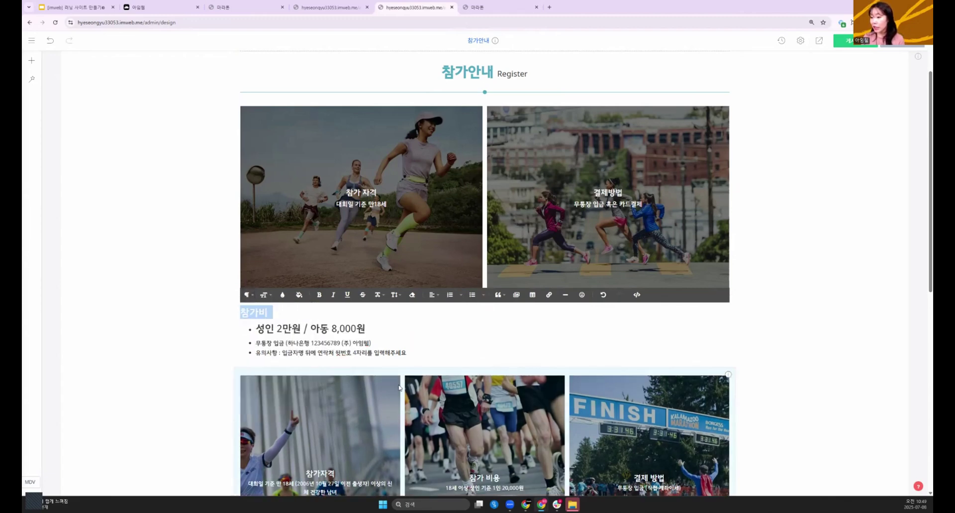
- Return the "성인 2만원 / 아동 8,000원" bullet to the normal body text style
left_click(358, 327)
left_click_drag(255, 328, 368, 328)
left_click(261, 294)
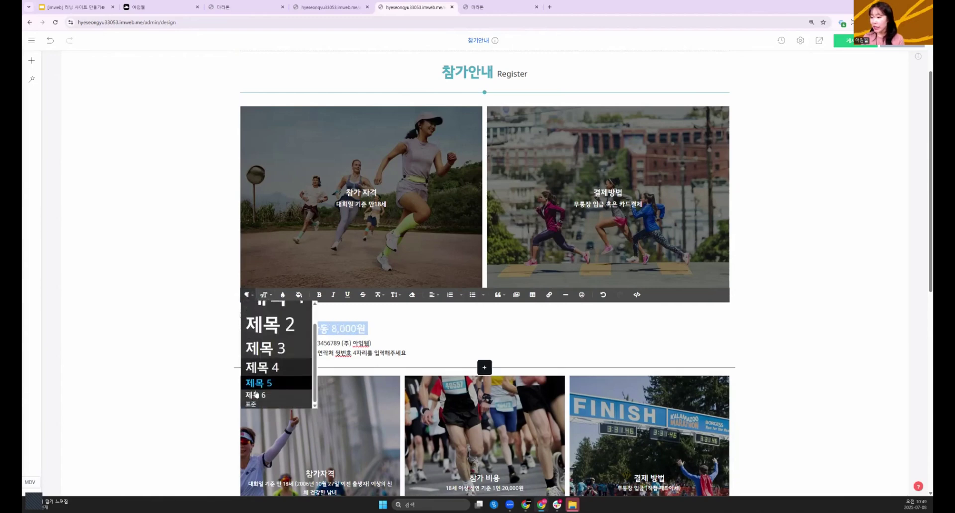
scroll(260, 365, "down", 1)
left_click(326, 300)
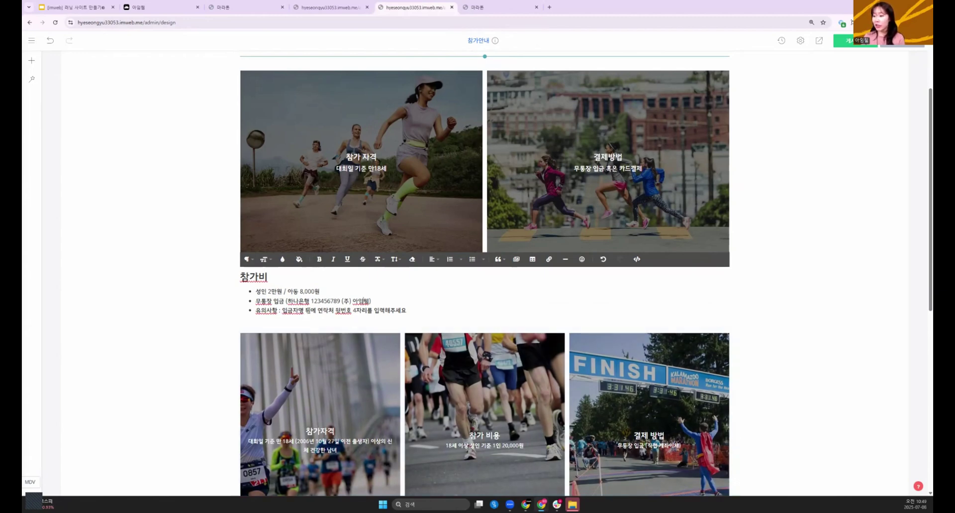
- Colour the words "연락처 뒷번호 4자리" in the third bullet red (#d52c2c)
left_click_drag(317, 310, 368, 310)
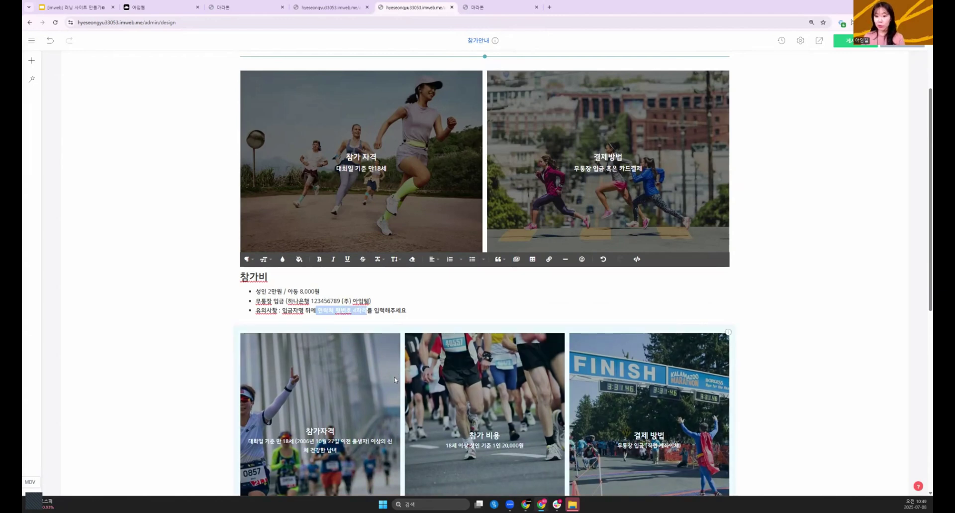
left_click(286, 259)
left_click_drag(302, 312, 341, 284)
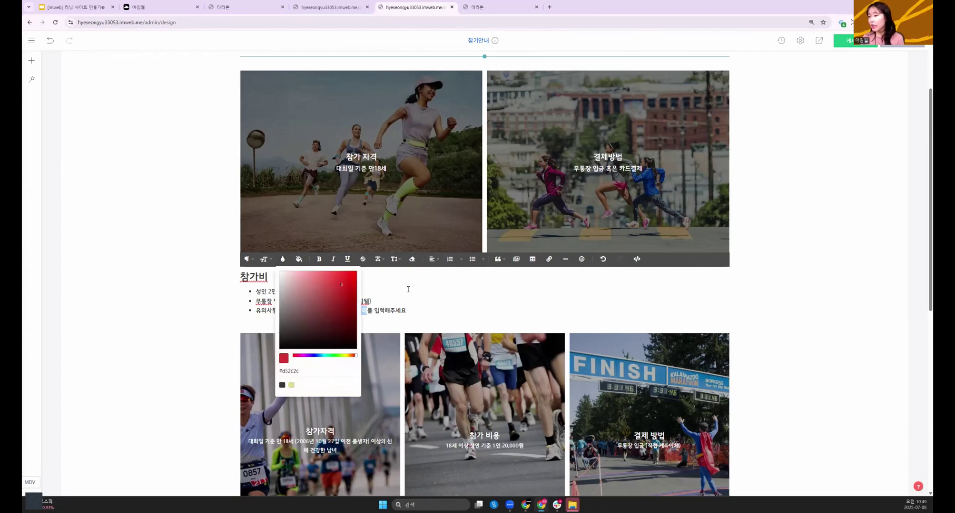
left_click(409, 289)
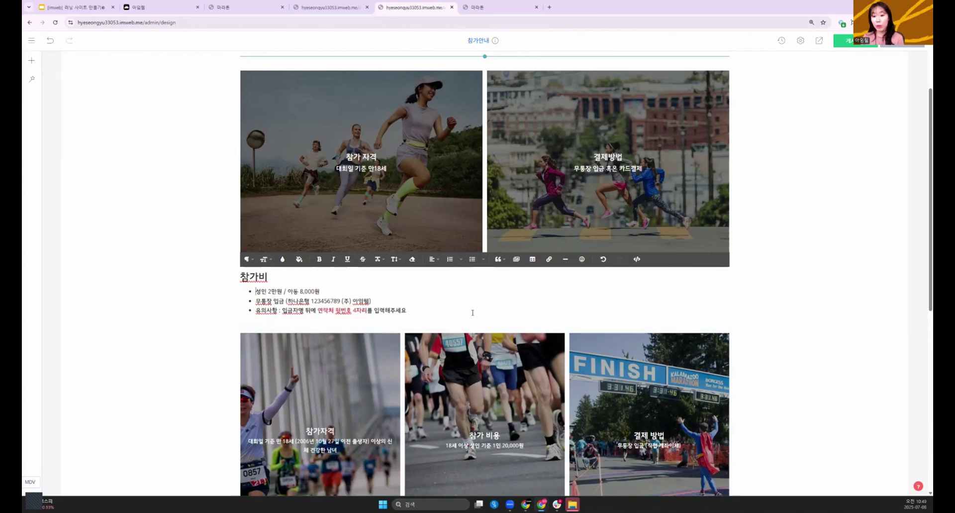
- Give the words "연락처 뒷번호 4자리" in the third bullet a grey background colour
left_click(373, 309)
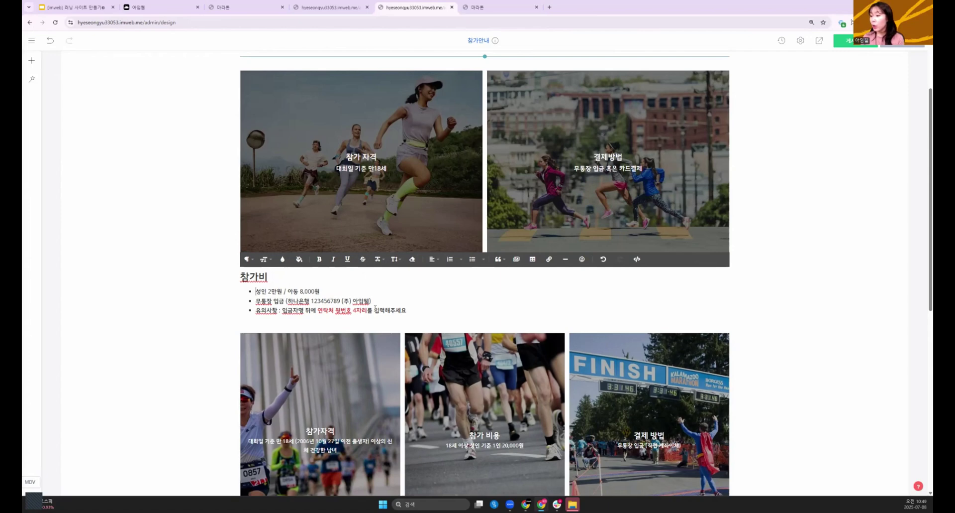
left_click_drag(316, 310, 368, 310)
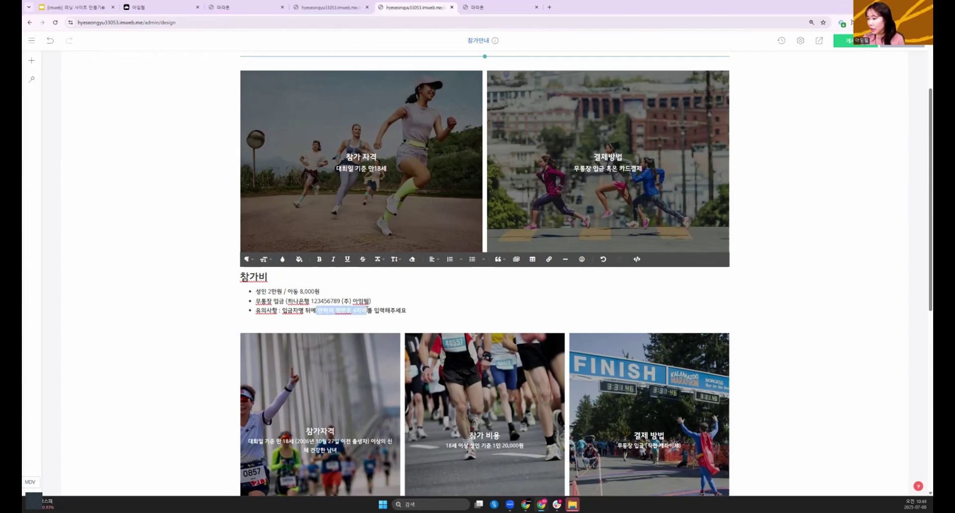
left_click(299, 259)
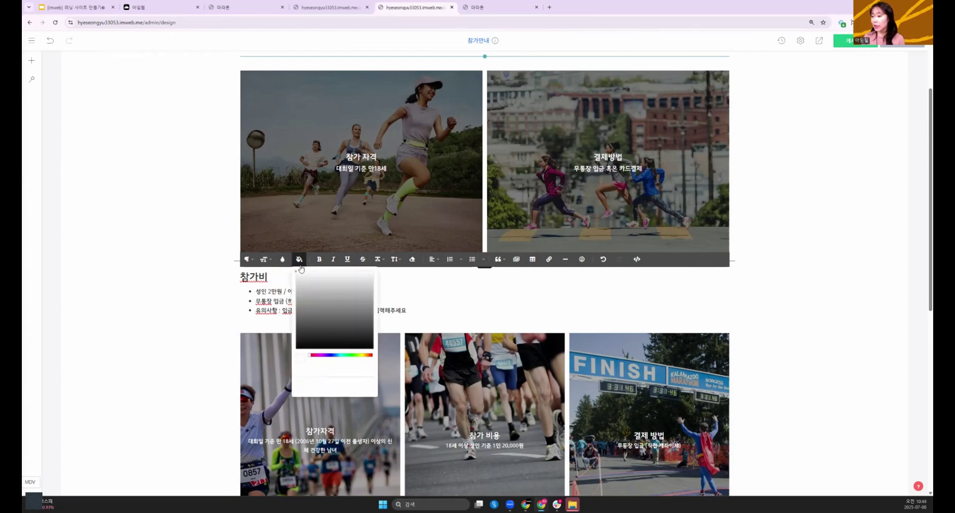
left_click(312, 304)
- Insert the tears-of-joy emoji (😂) after the "참가비" heading
left_click(490, 310)
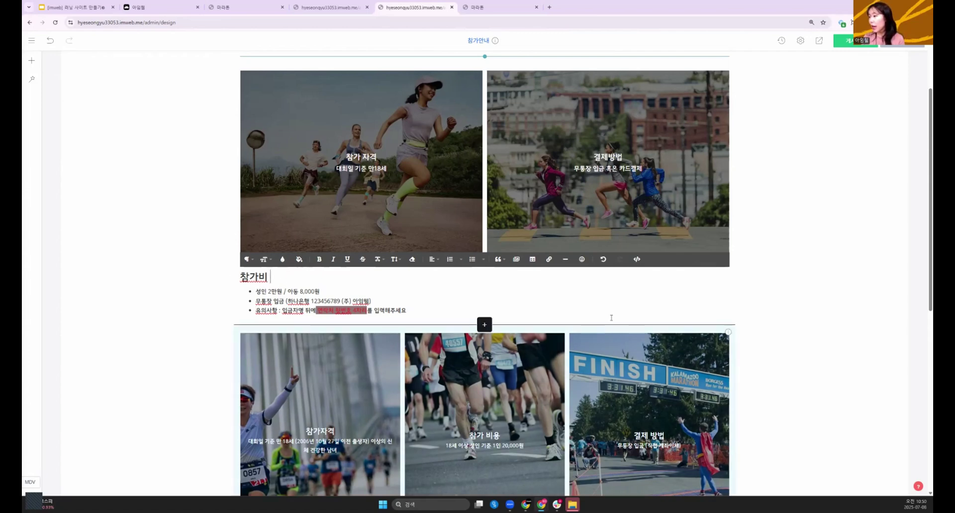
left_click(583, 261)
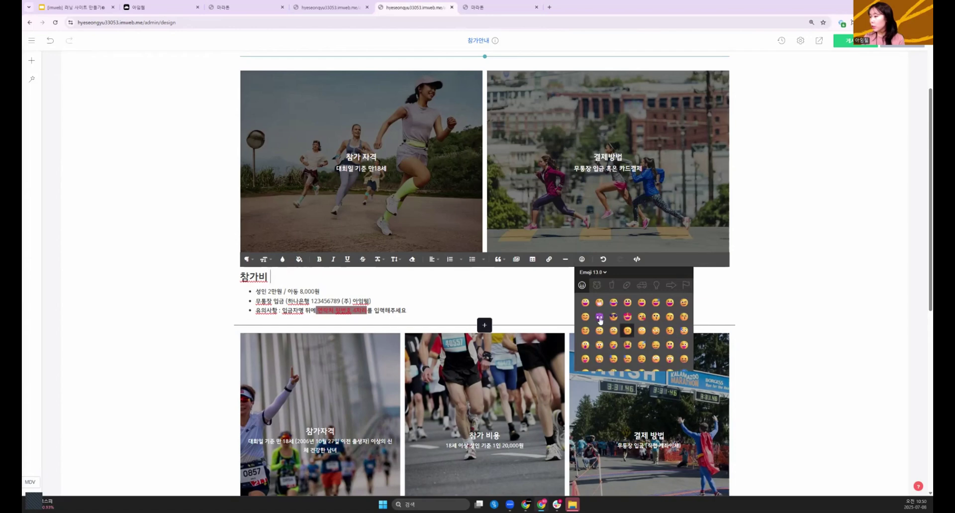
left_click(614, 302)
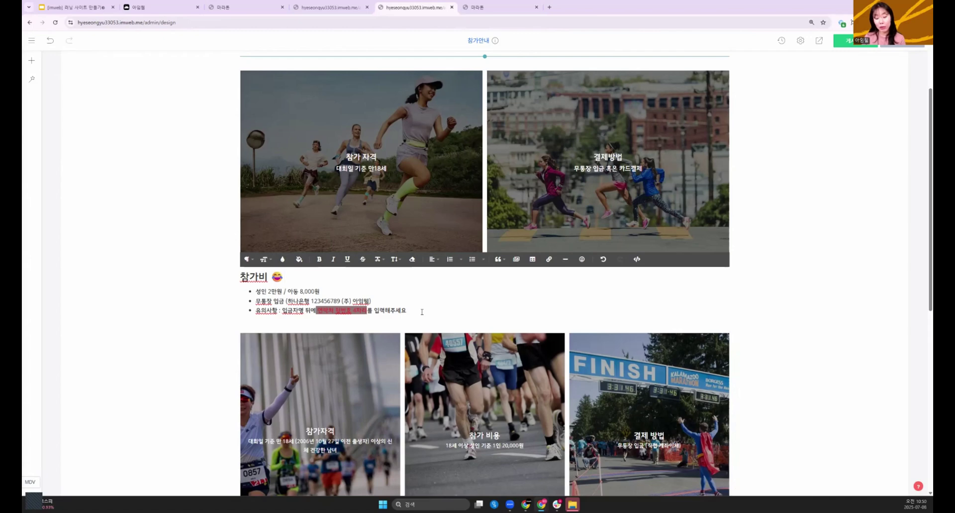
- End the bullet list after the third 참가비 bullet and insert a horizontal divider line below it
key("Return")
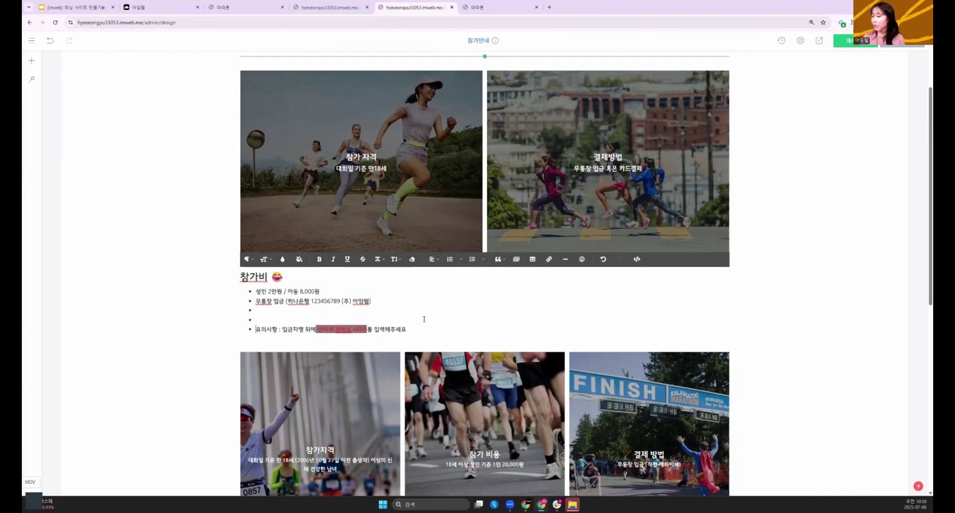
key("BackSpace")
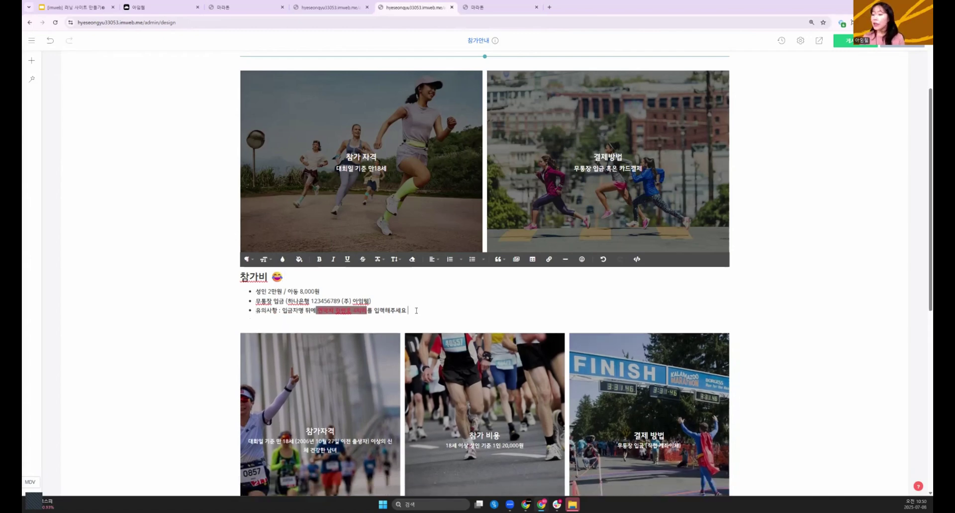
key("Return")
key("BackSpace")
key("Return")
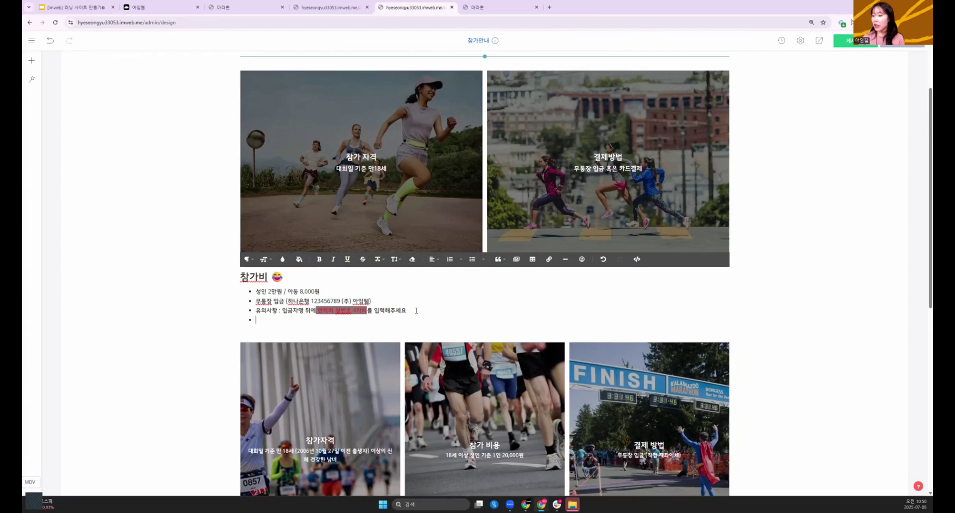
key("Return")
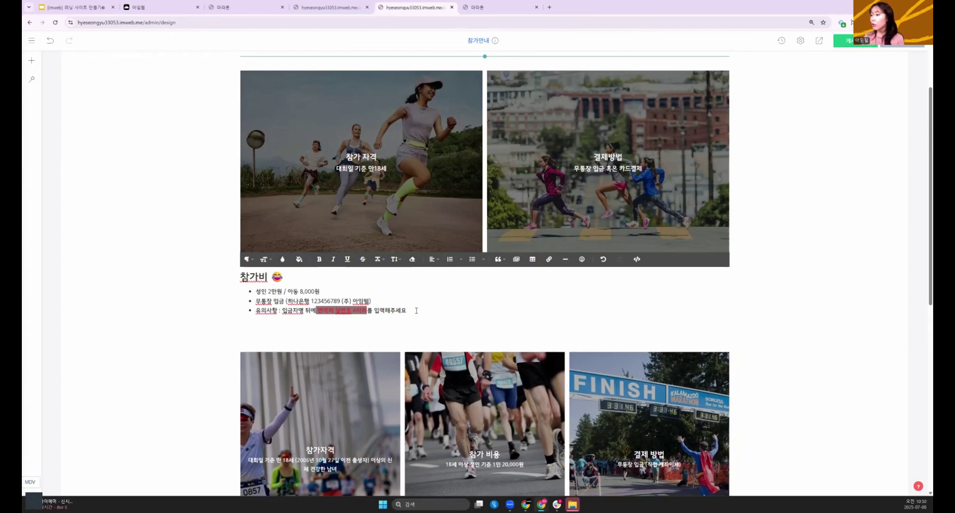
left_click(565, 259)
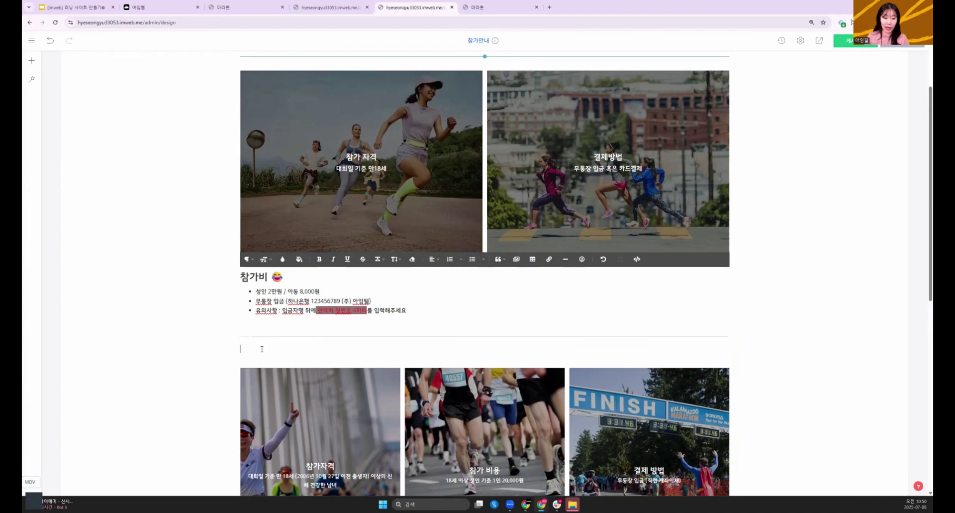
- Write the line "환불 안내" below the divider and start a new line under it
type("환불 안")
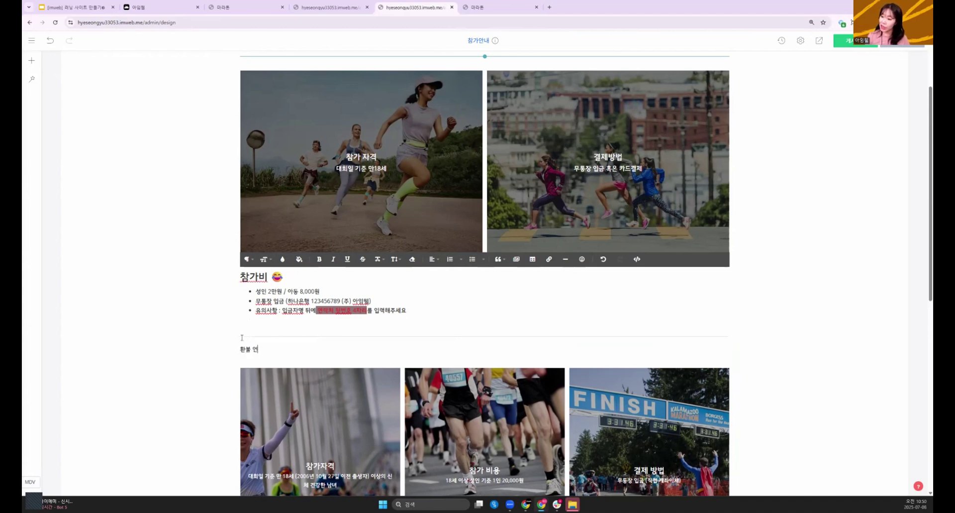
type("내")
key("Return")
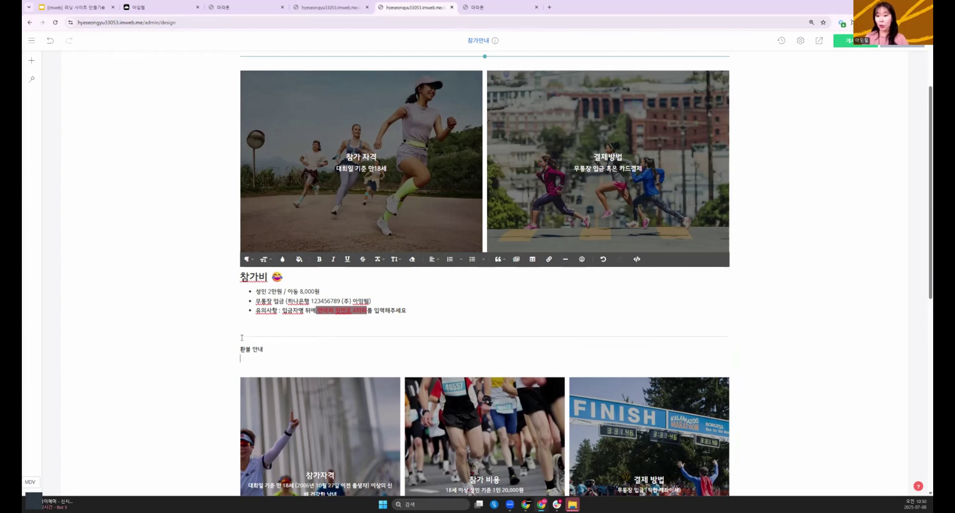
key("Return")
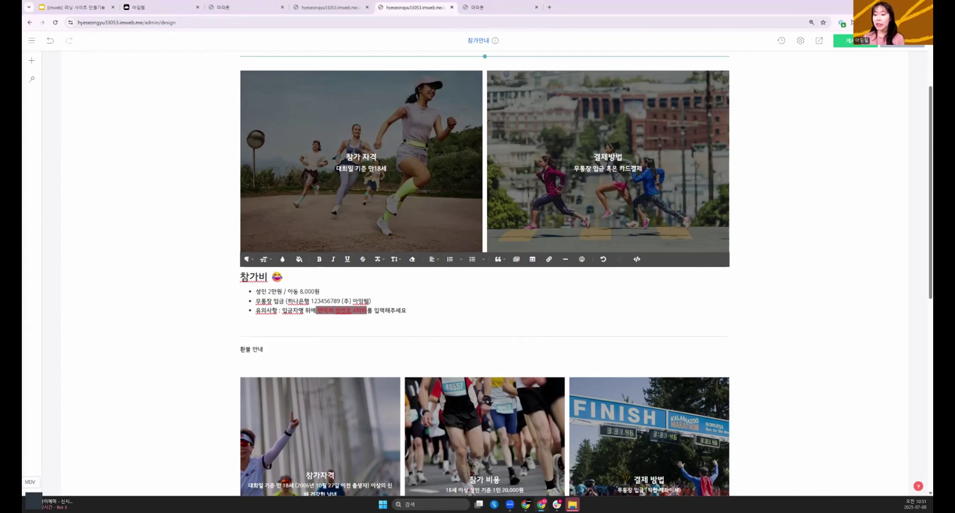
- Check which paragraph style is applied to the "참가비" heading
double_click(250, 278)
triple_click(250, 277)
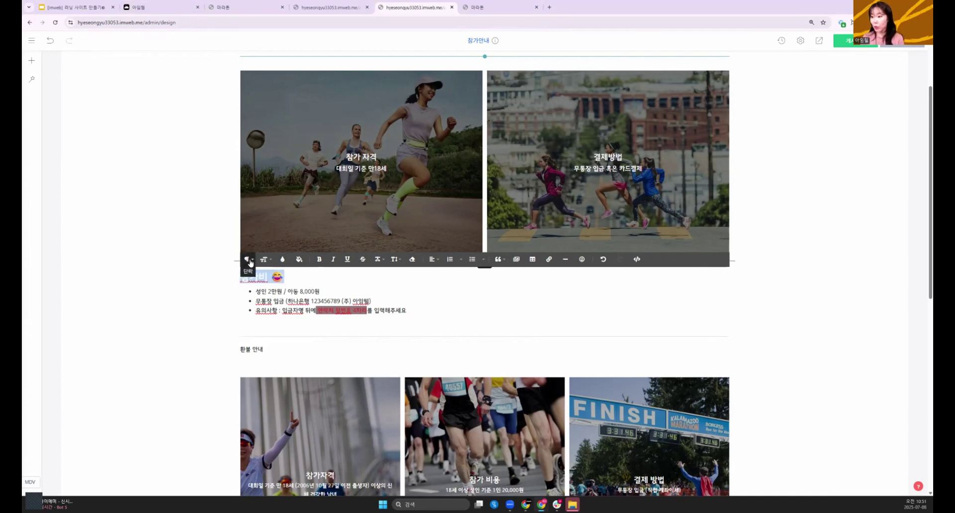
left_click(249, 259)
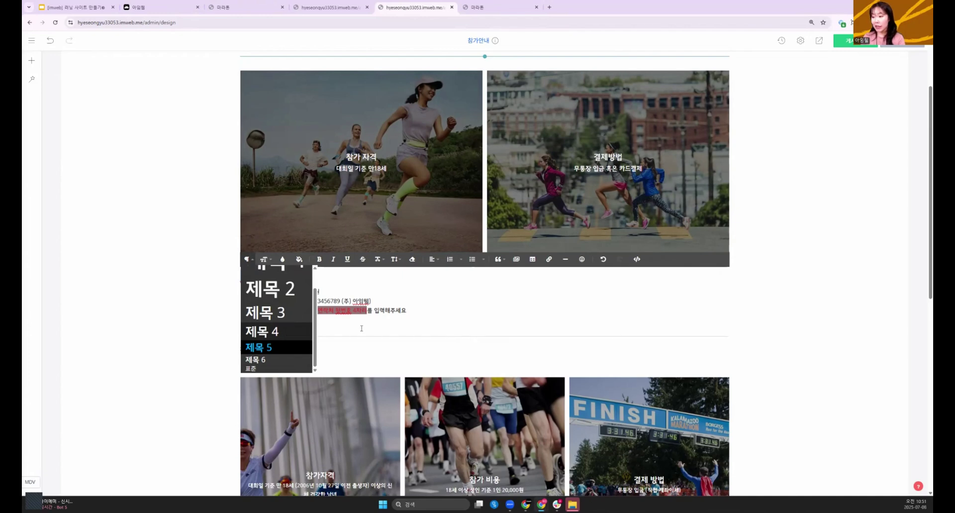
left_click(312, 283)
triple_click(312, 282)
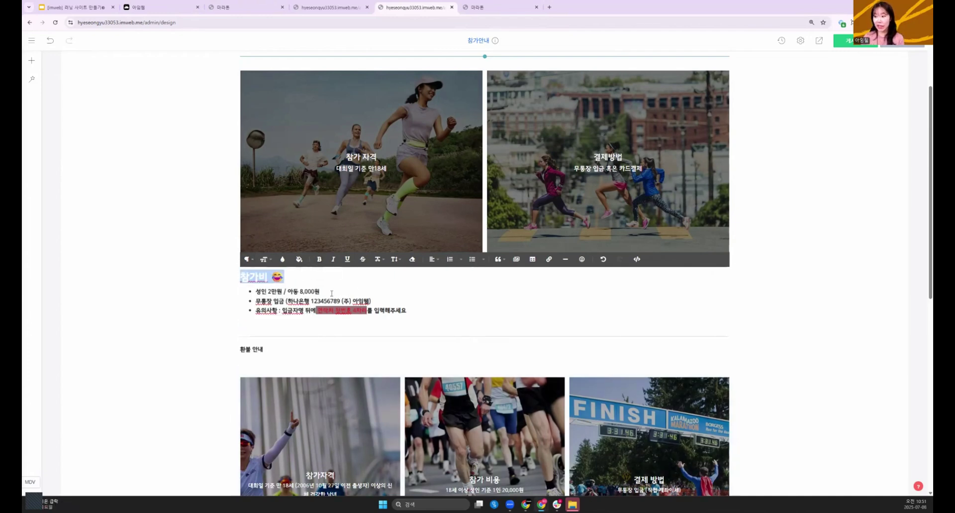
left_click(312, 278)
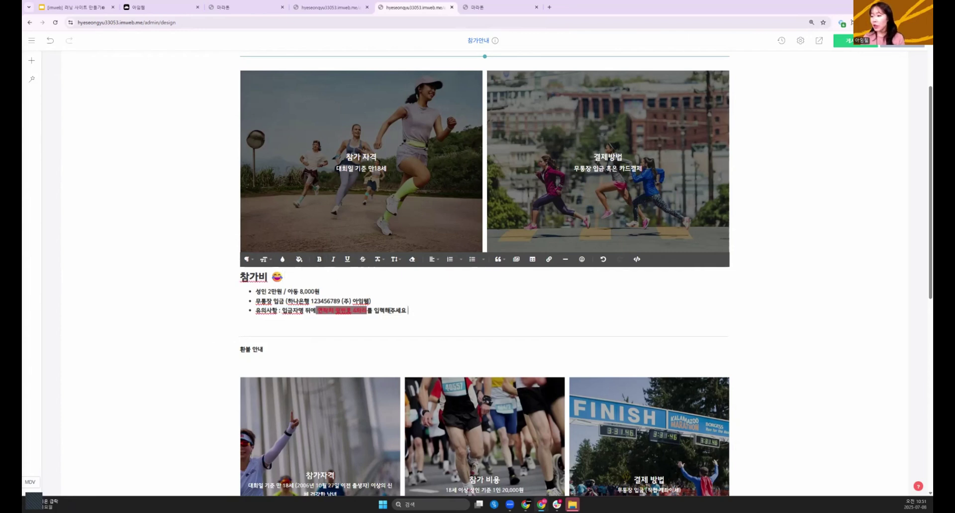
- Try a line spacing of 1.15 on the three bullets under "참가비"
left_click_drag(408, 311, 250, 289)
left_click(223, 297)
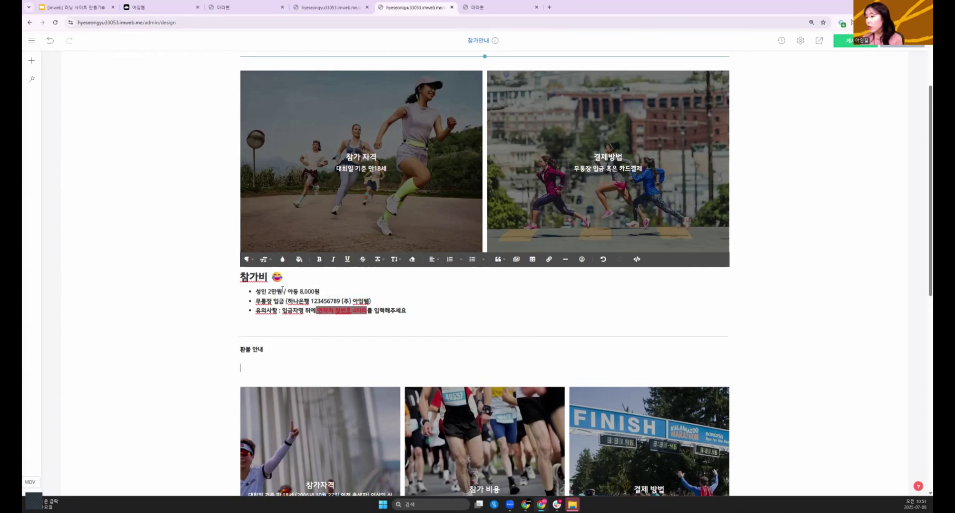
left_click_drag(256, 291, 412, 312)
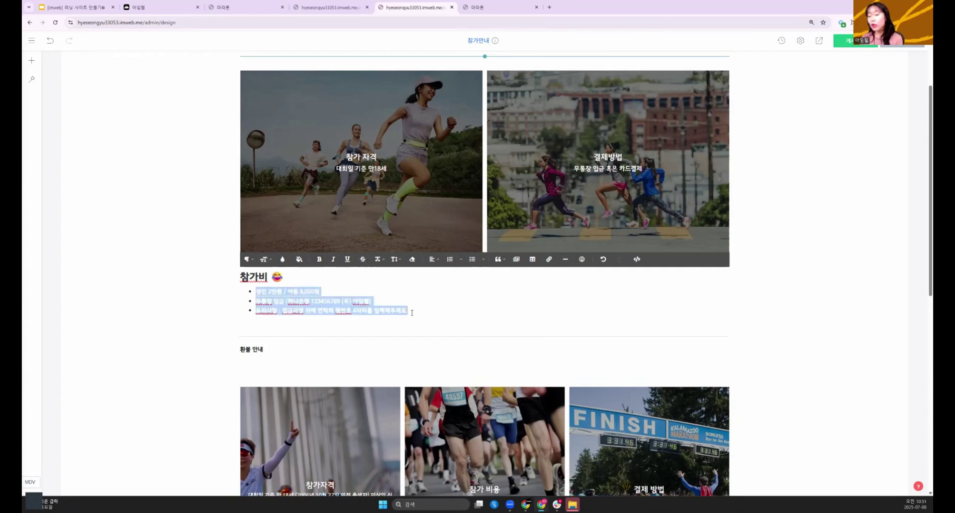
left_click(395, 259)
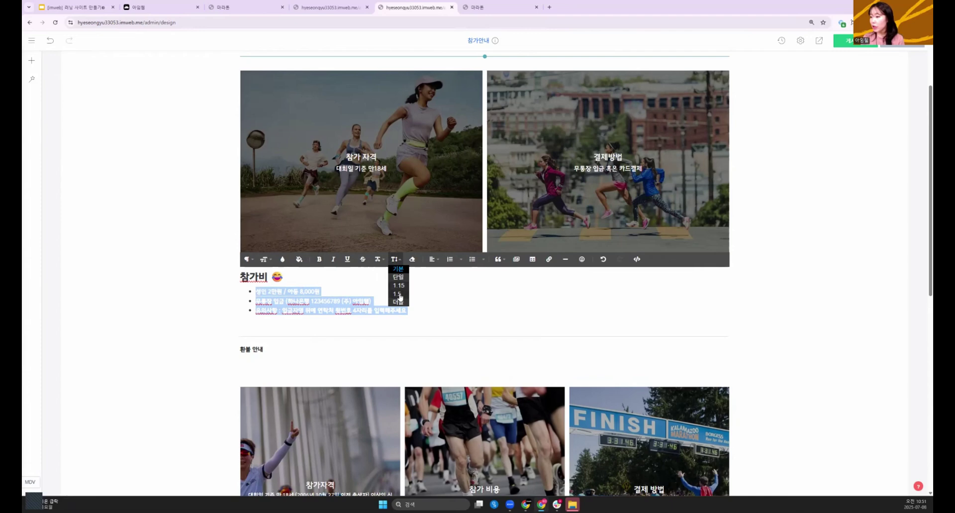
left_click(399, 277)
left_click(395, 259)
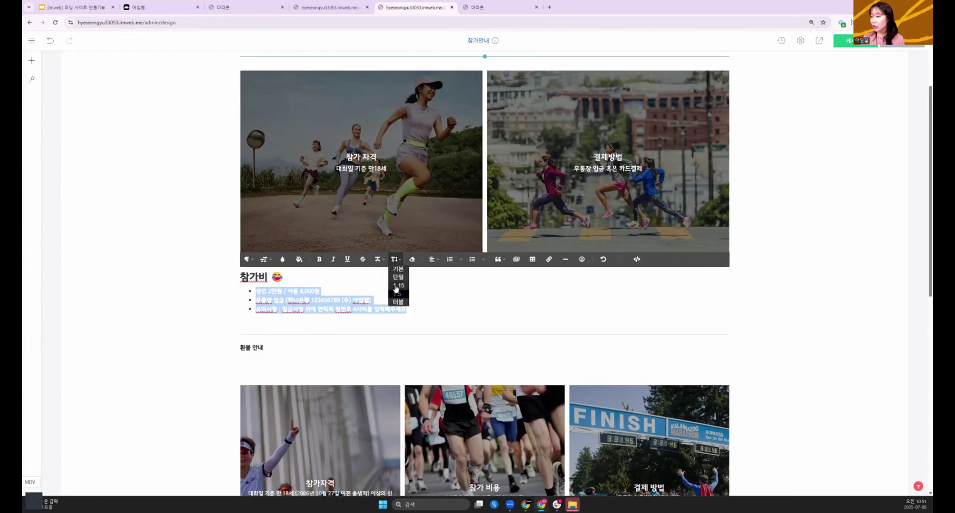
left_click(397, 294)
left_click(462, 318)
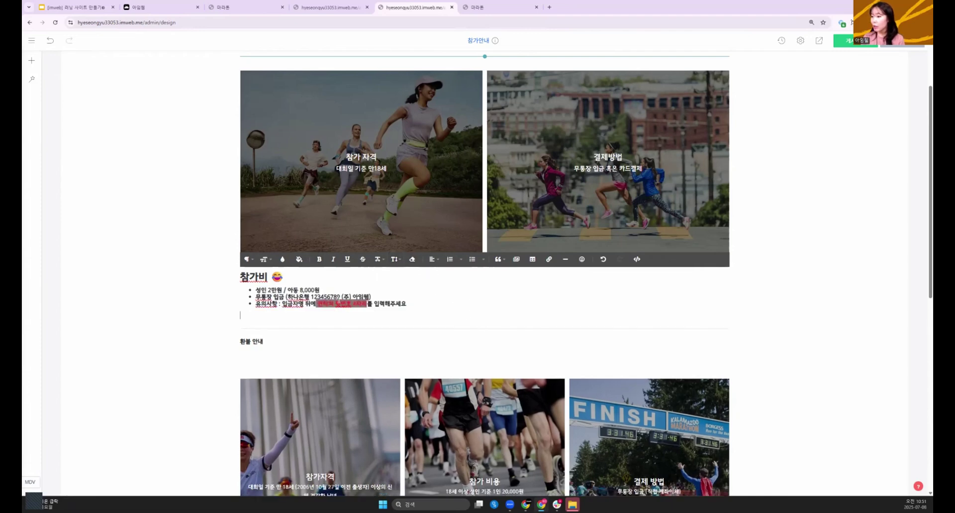
- Set the line spacing of the three bullets under "참가비" to double (더블)
left_click_drag(407, 303, 256, 289)
left_click(395, 259)
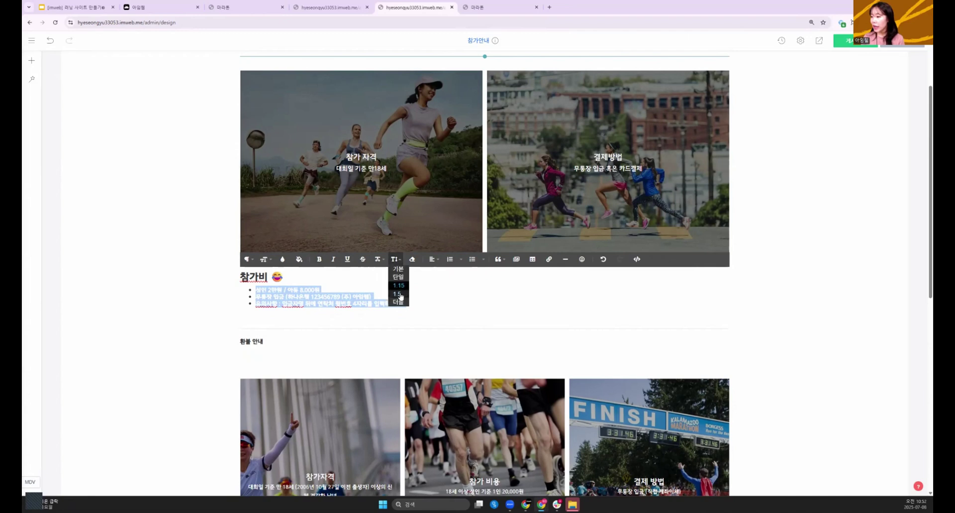
left_click(399, 294)
left_click(395, 259)
left_click(399, 292)
left_click(395, 259)
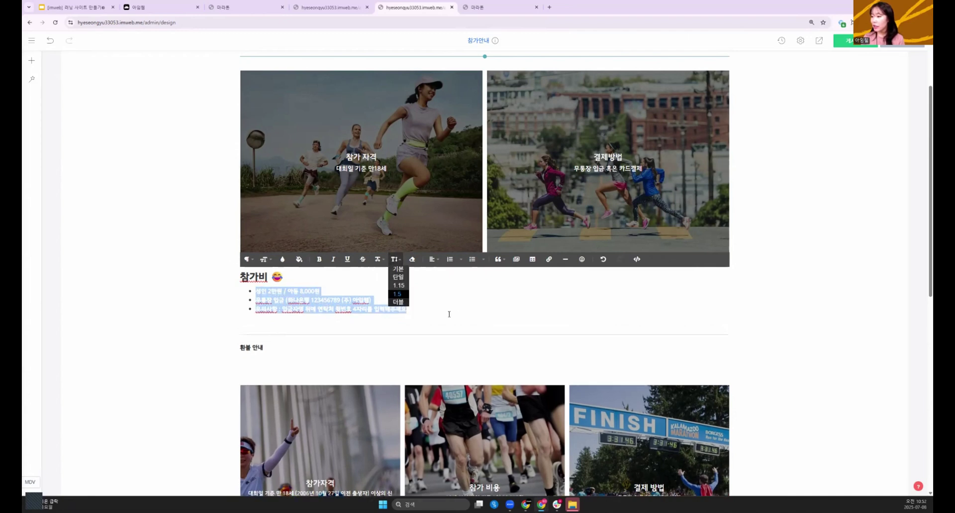
left_click(479, 331)
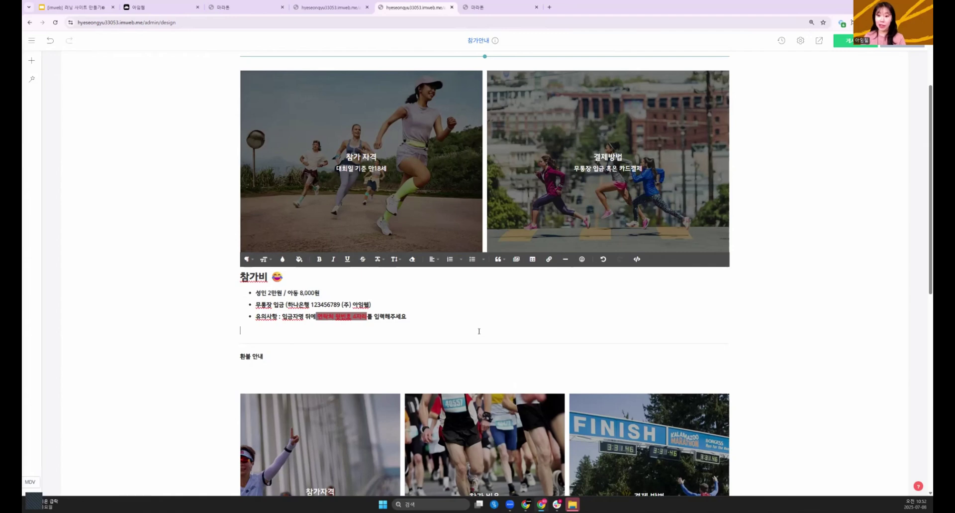
- Add a fourth bullet reading "문의 사항이 있으시다면 아임웹 고객지원센터로 상담 문의해주세요"
left_click(240, 330)
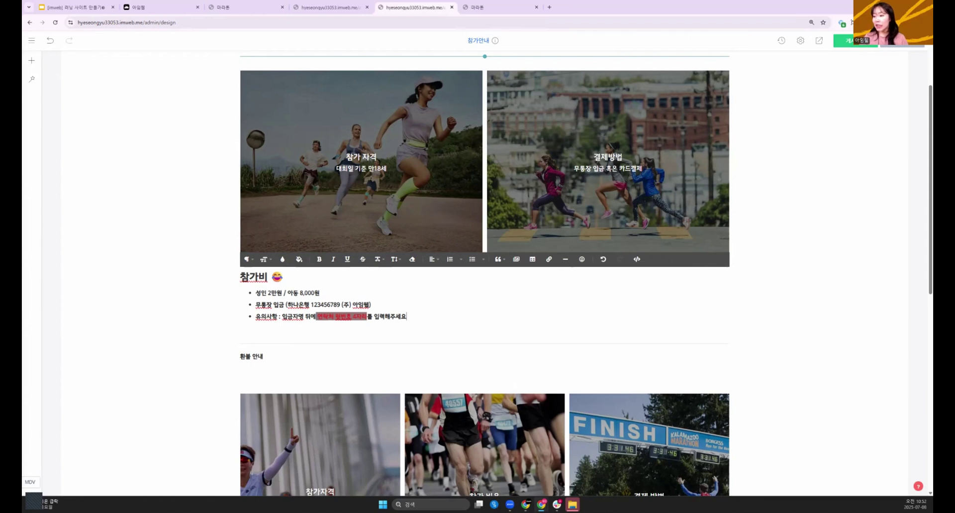
key("Return")
type("문의 사")
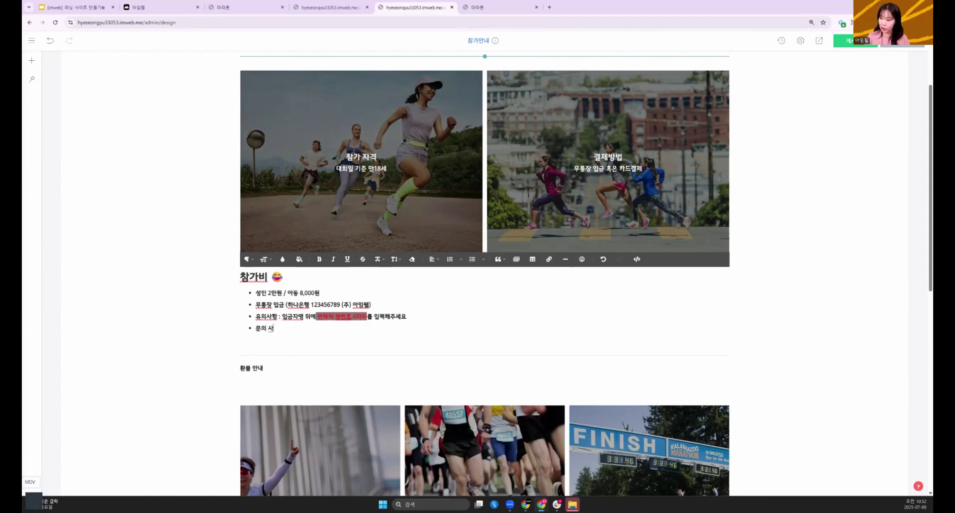
type("항이 있으ㅅ")
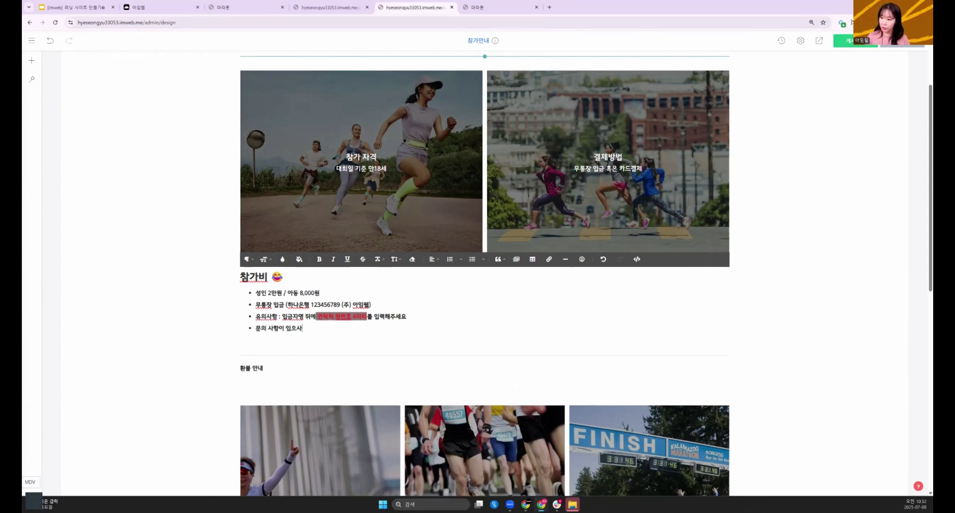
type("시다면 앙")
type("임웹 고객")
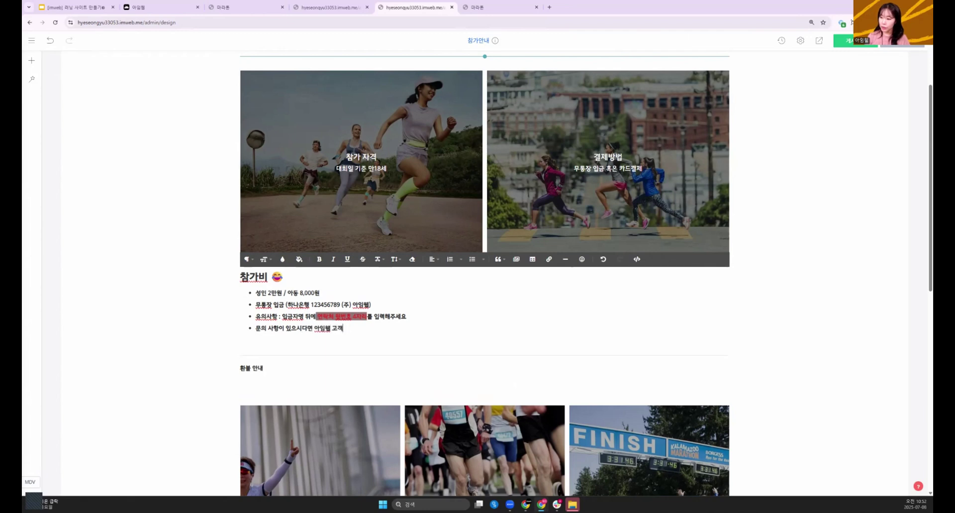
type("지우원센터로 상담 문의 해주세요")
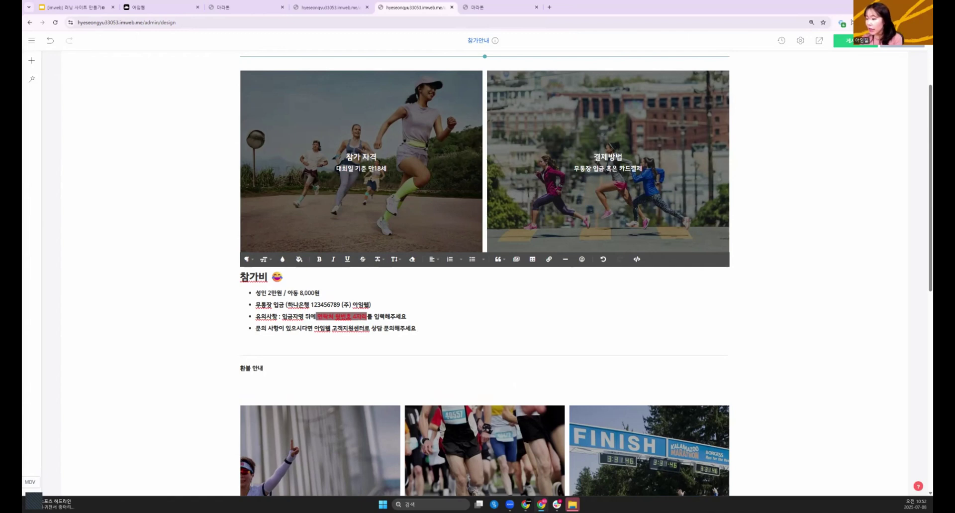
- Open the link settings for the words "아임웹 고객지원센터" in the fourth bullet
left_click_drag(313, 328, 365, 328)
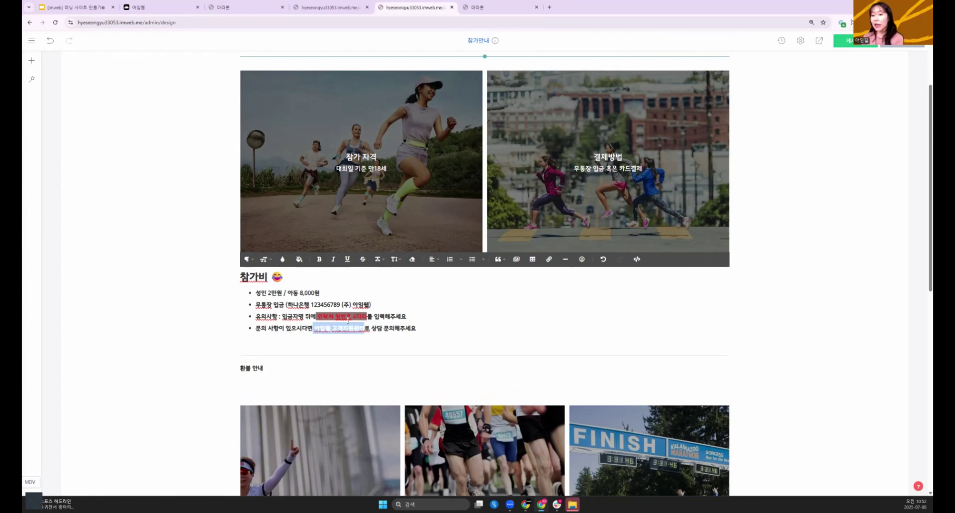
left_click(550, 259)
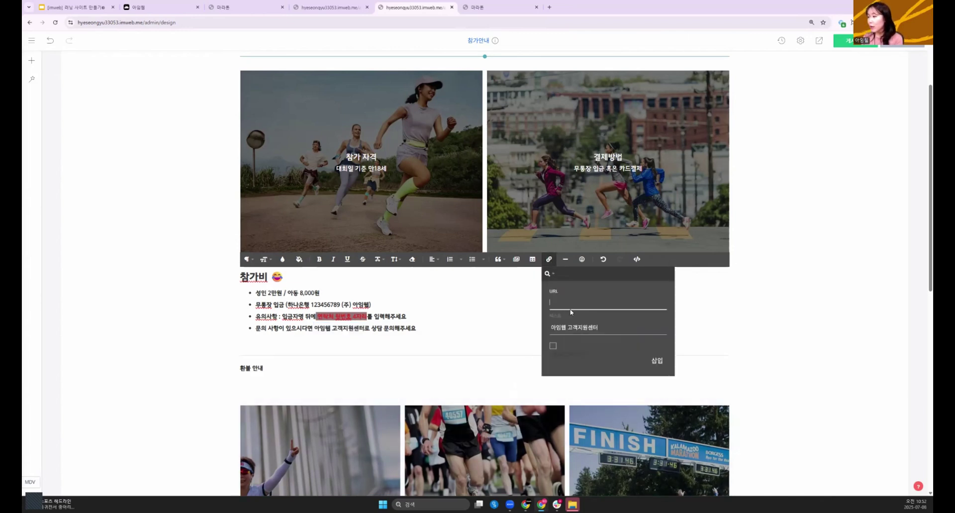
left_click(574, 302)
type("ㅁㄴㅇ")
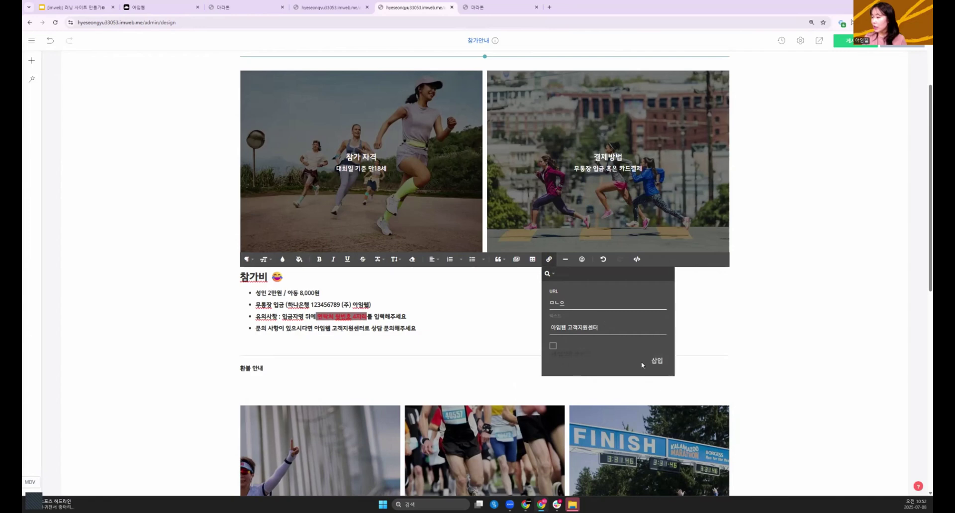
key("ctrl+a")
key("BackSpace")
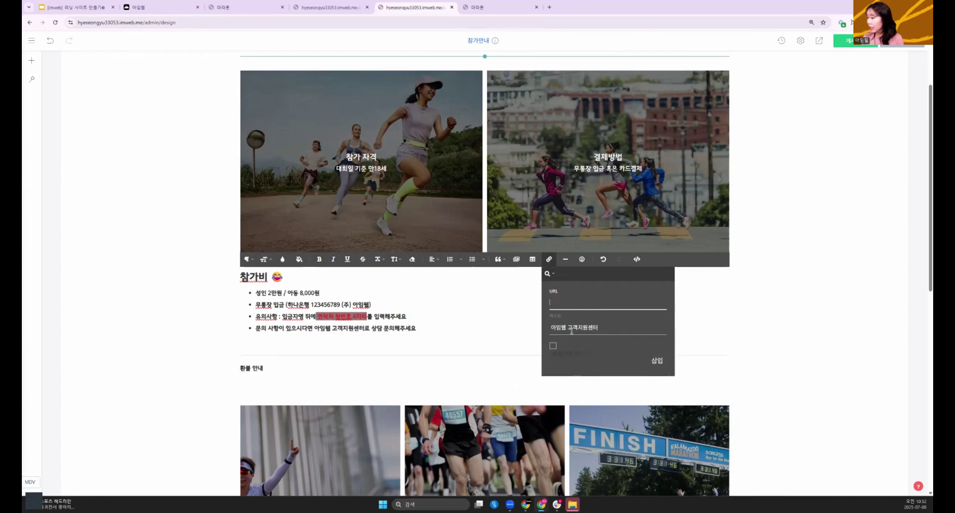
- Link the words "아임웹 고객지원센터" to the page address copied from the marathon site's other browser tab
left_click(241, 7)
left_click(240, 21)
key("ctrl+c")
left_click(414, 7)
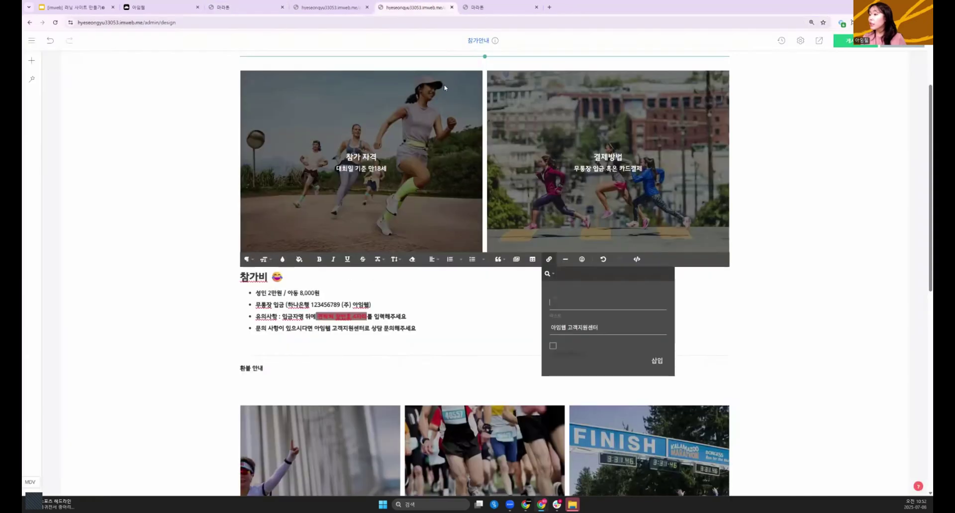
left_click(554, 299)
key("ctrl+v")
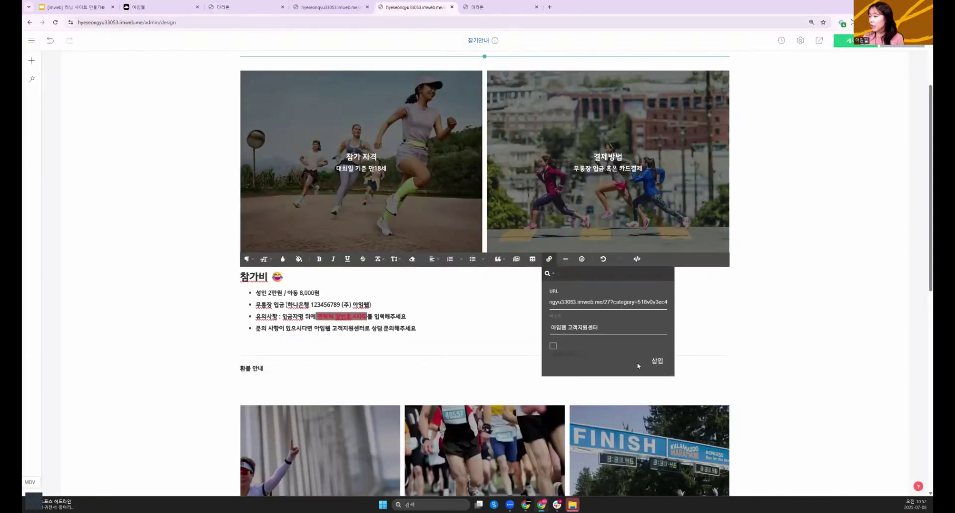
left_click(656, 362)
left_click(574, 373)
- Colour the linked words "아임웹 고객지원센터" in the fourth bullet blue
left_click(338, 330)
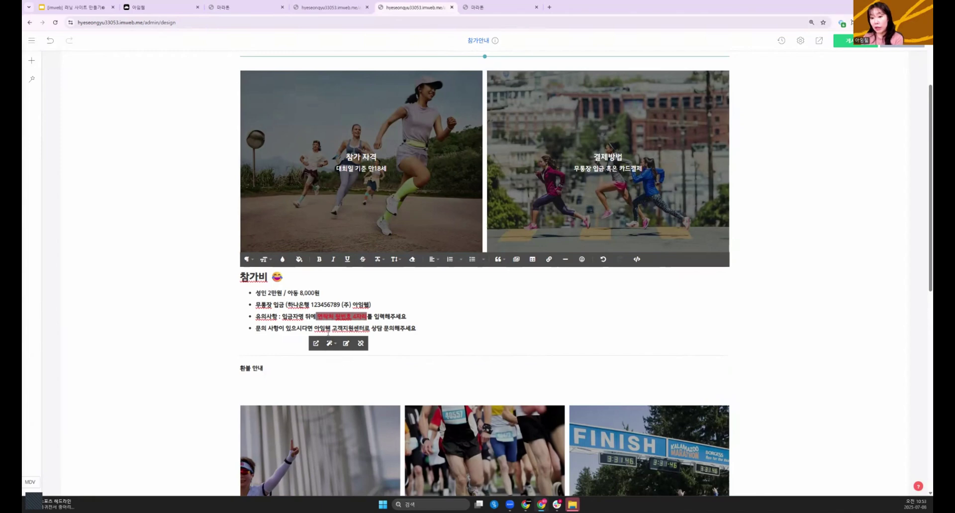
left_click_drag(314, 327, 365, 328)
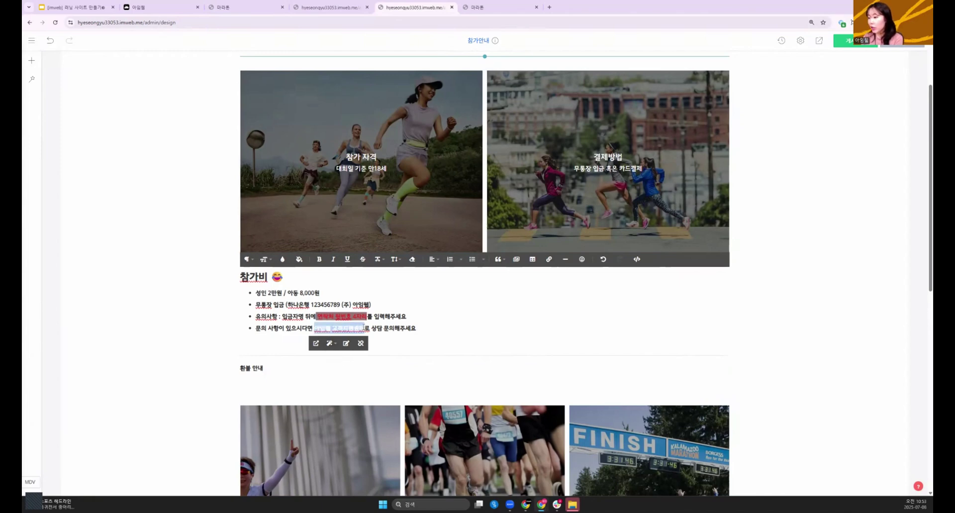
left_click(283, 259)
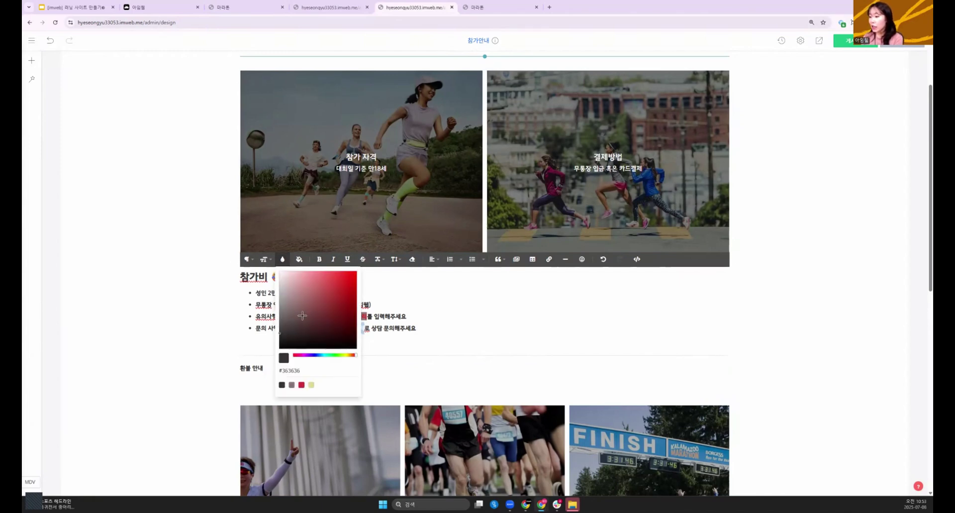
left_click(317, 354)
left_click(344, 282)
left_click(489, 318)
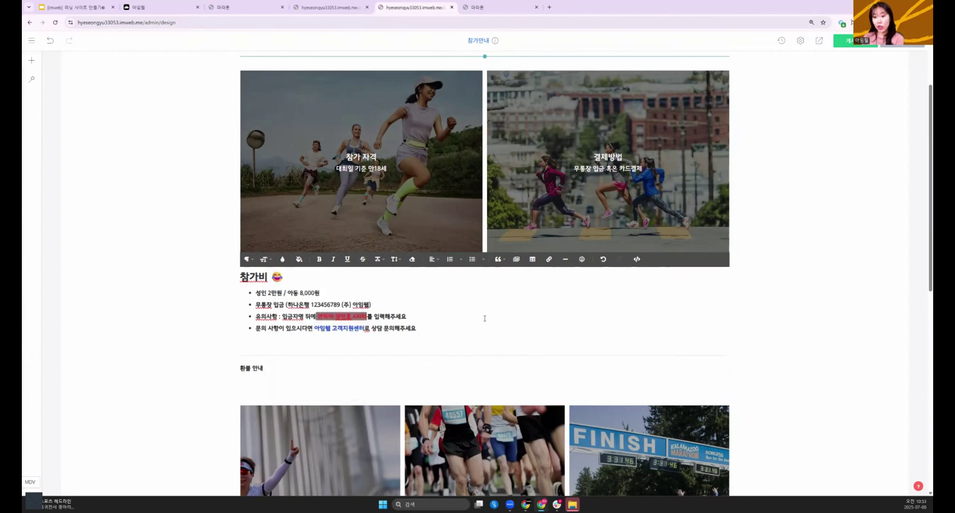
- Undo the blue colouring in the fourth bullet and link the words "아임웹 고객지원센터" again to the copied page address
key("ctrl+z")
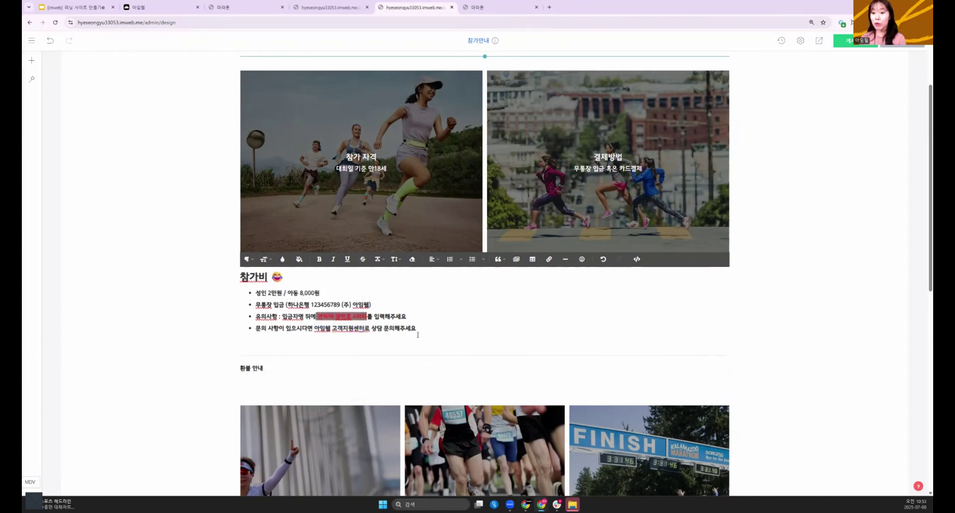
left_click_drag(314, 327, 363, 327)
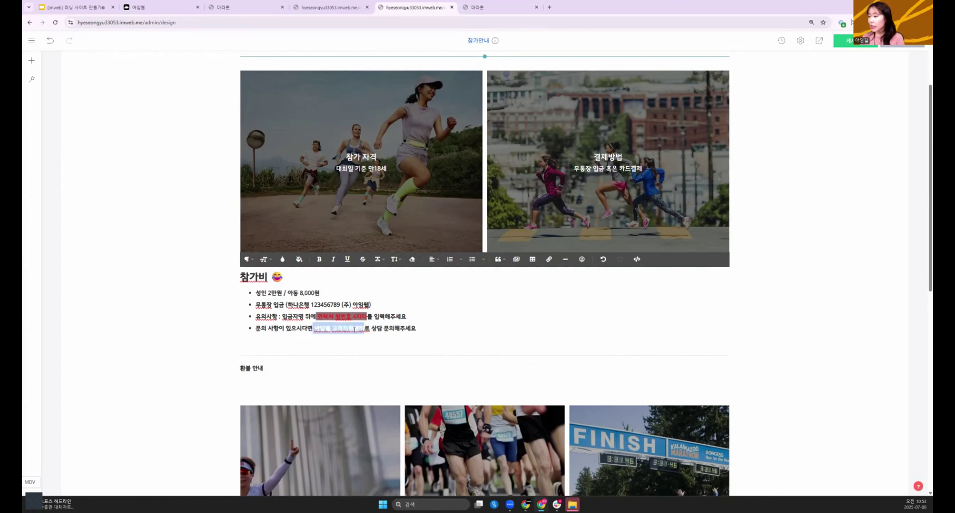
left_click(550, 260)
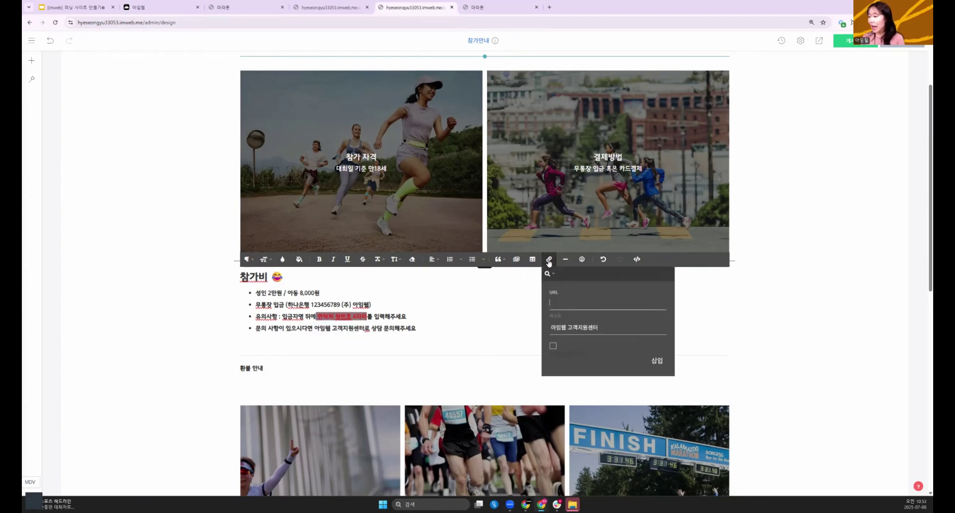
key("ctrl+v")
left_click(658, 360)
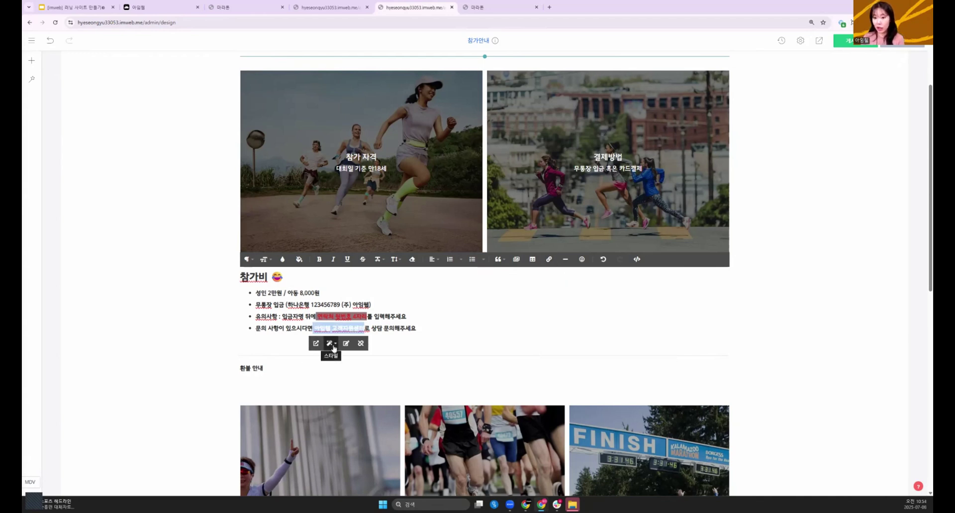
- Style the "아임웹 고객지원센터" link in the fourth bullet as a very small button (아주 작은 버튼 모양)
left_click(331, 343)
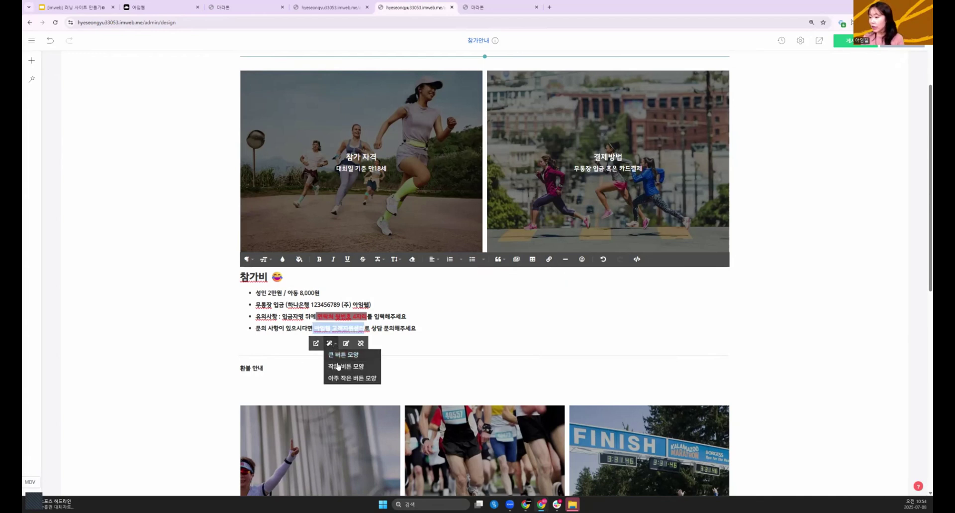
left_click(342, 378)
left_click(473, 363)
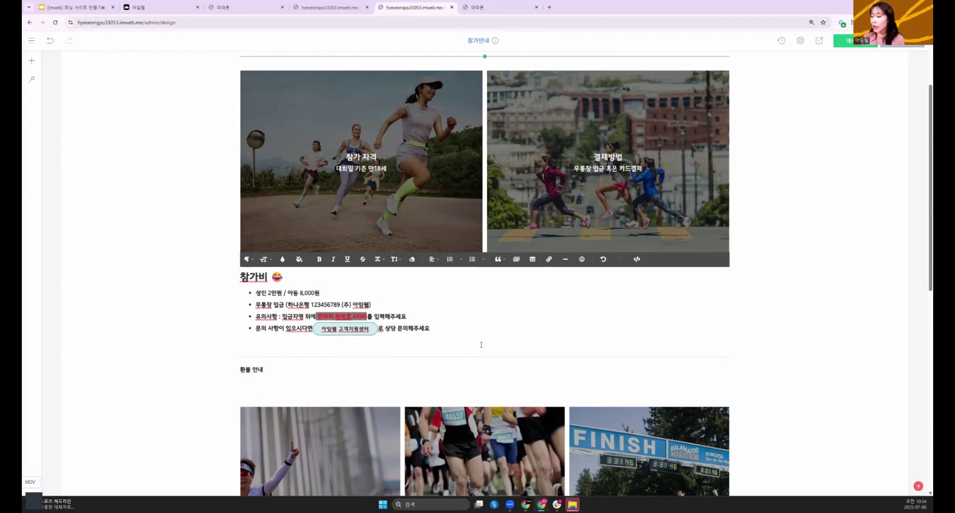
- Preview the 참가안내 page and test the "아임웹 고객지원센터" button by following its link
left_click(818, 41)
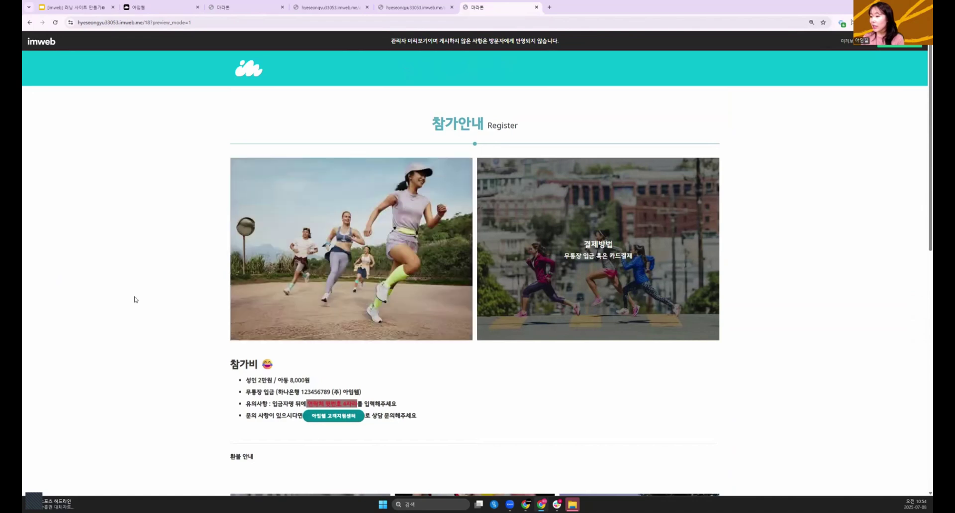
left_click(329, 417)
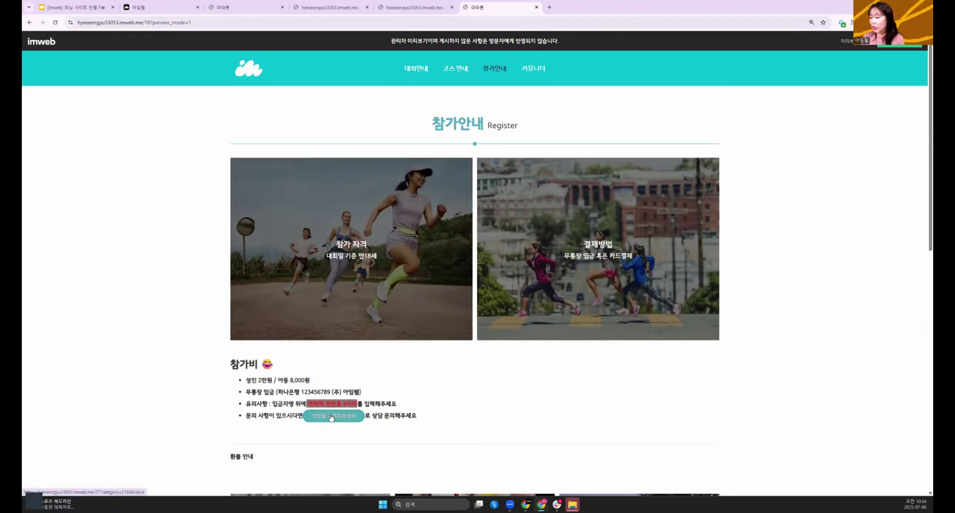
left_click(331, 417)
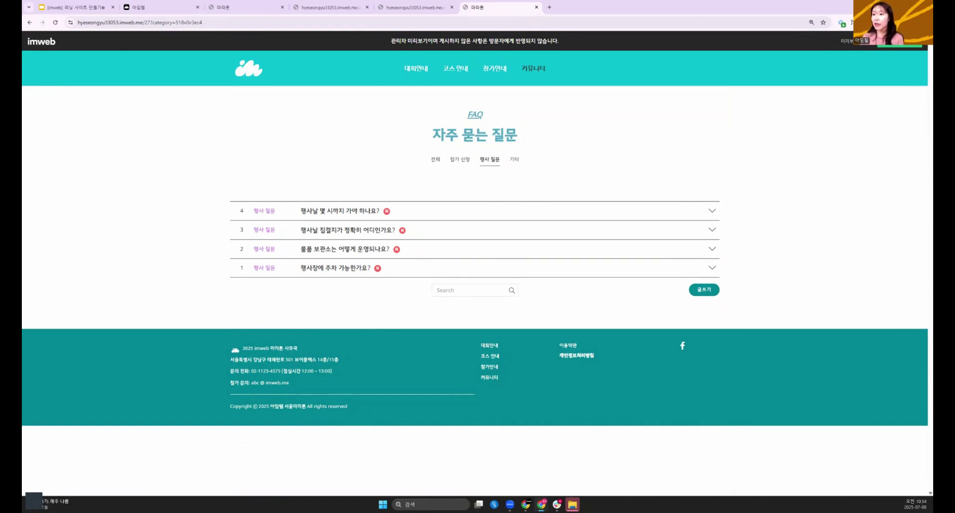
- Switch to the Google Slides presentation and advance to the 참가 신청하기 slide about the 입력폼 widget
left_click(77, 7)
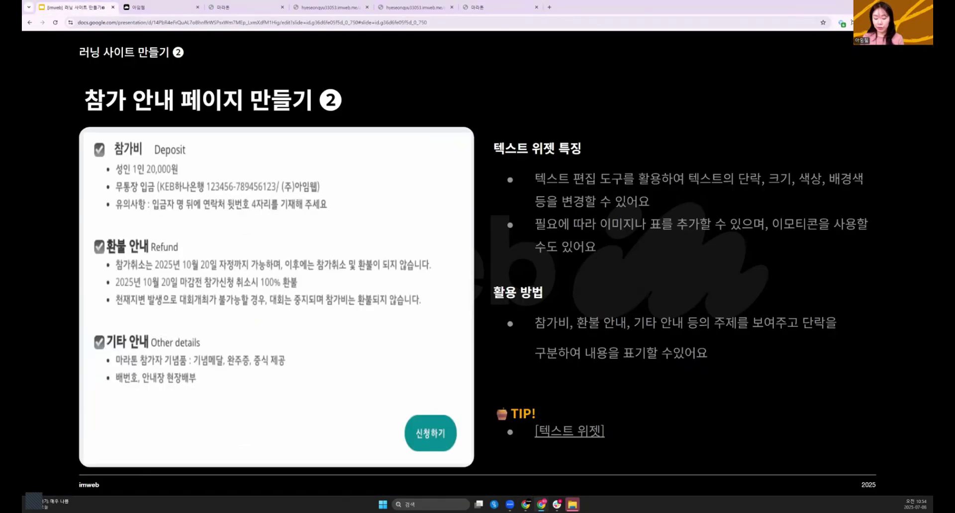
key("Right")
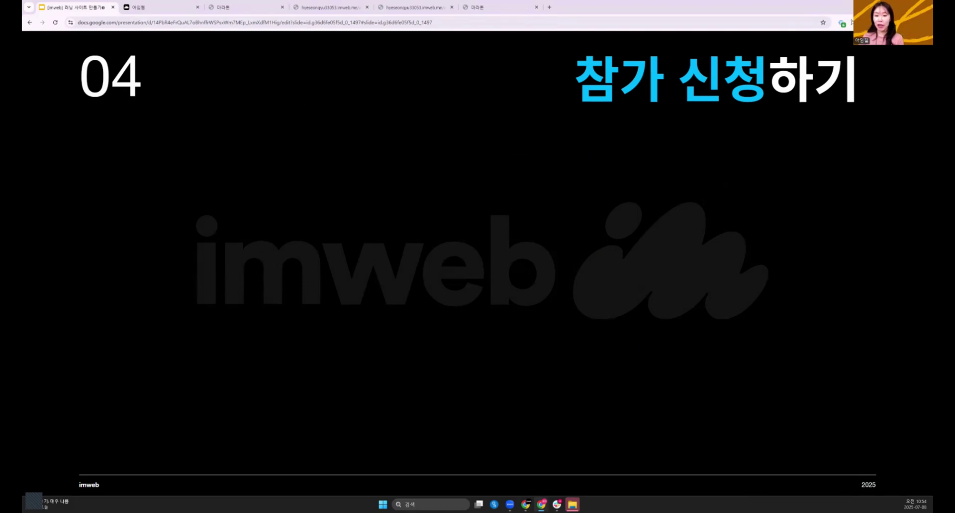
key("Right")
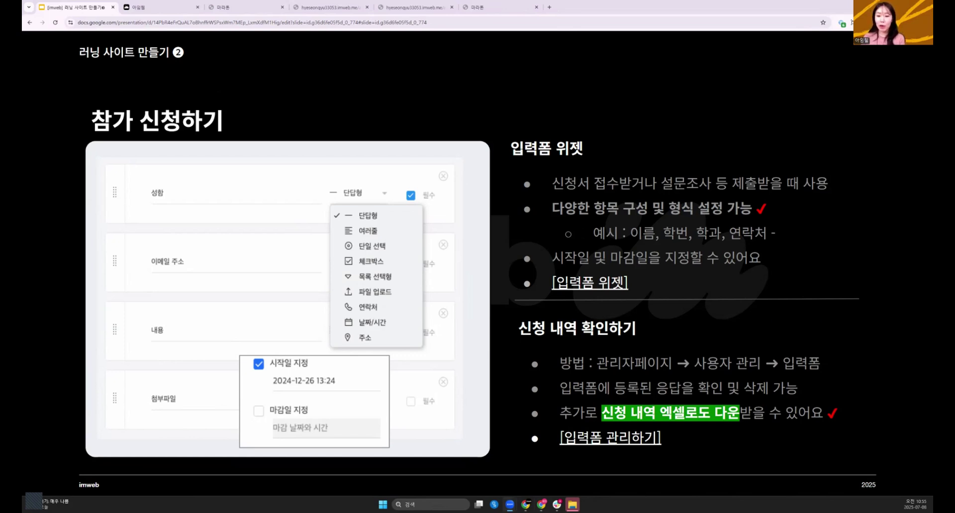
- Return to the Imweb design editor and insert an input form (입력폼) widget below the 환불 안내 text
left_click(329, 8)
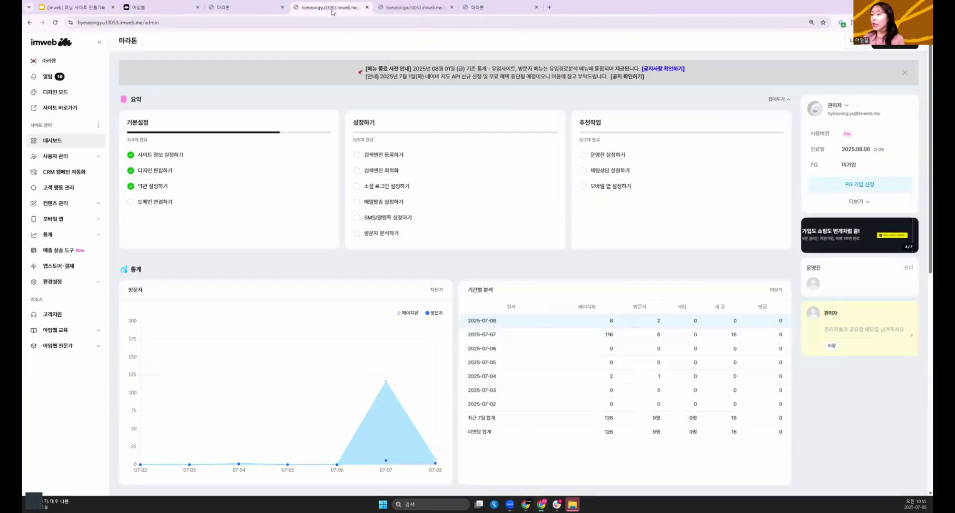
left_click(405, 9)
scroll(462, 303, "down", 1)
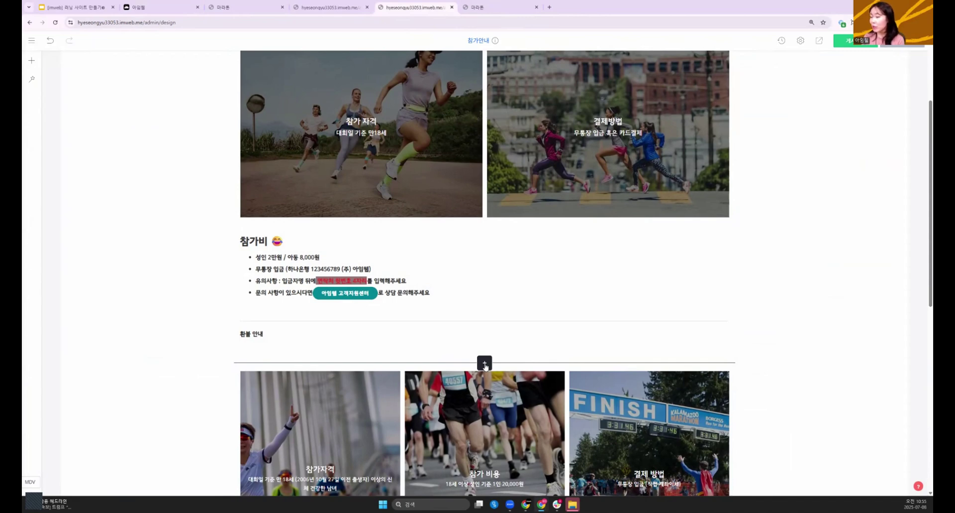
left_click(485, 364)
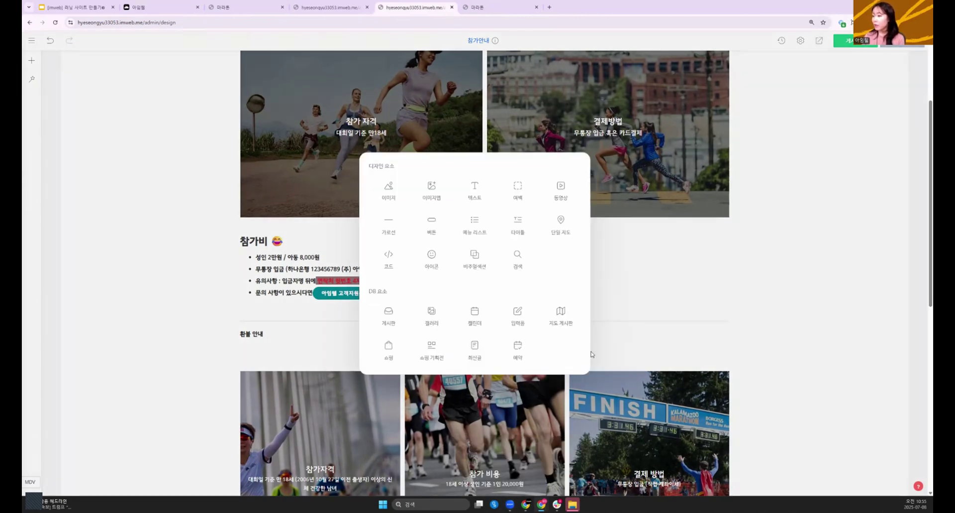
left_click(512, 326)
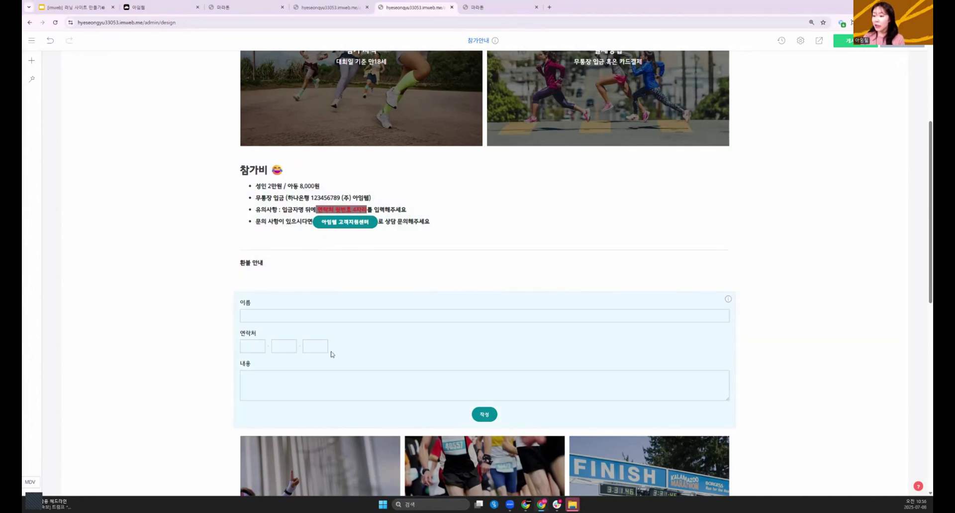
- Open the new input form's settings and make the 이름 and 연락처 questions required (필수)
right_click(339, 325)
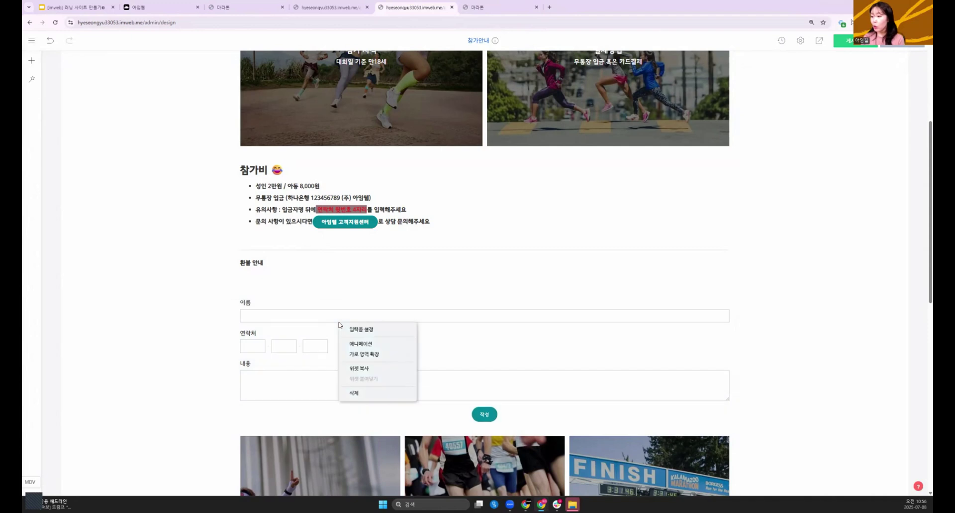
left_click(348, 332)
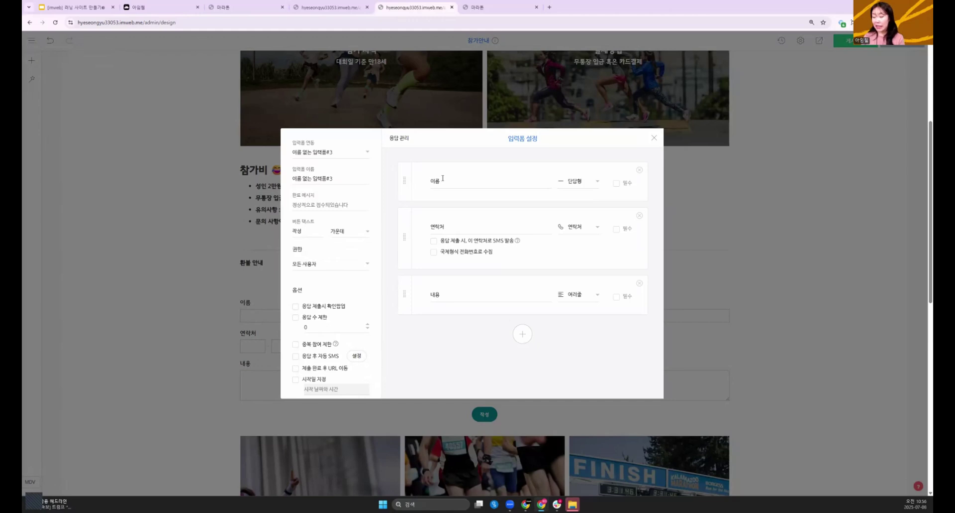
left_click(616, 184)
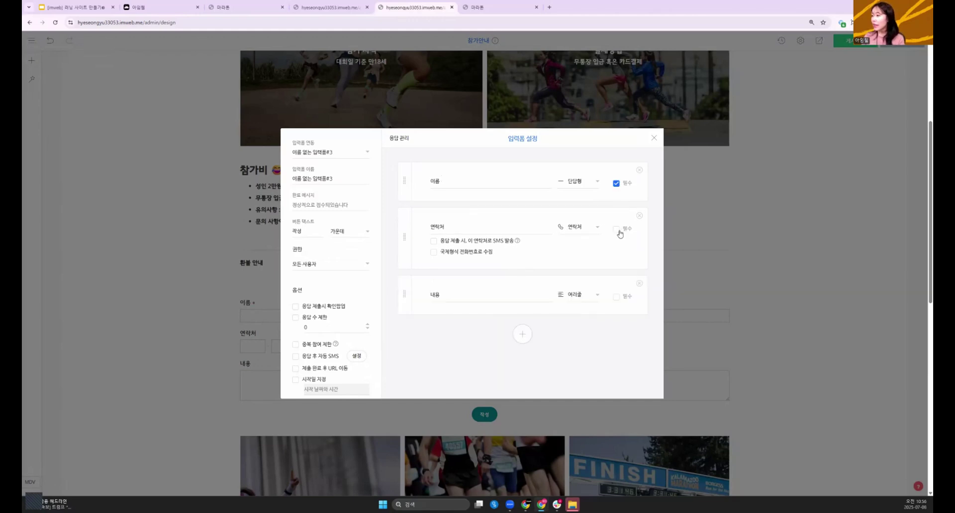
left_click(618, 230)
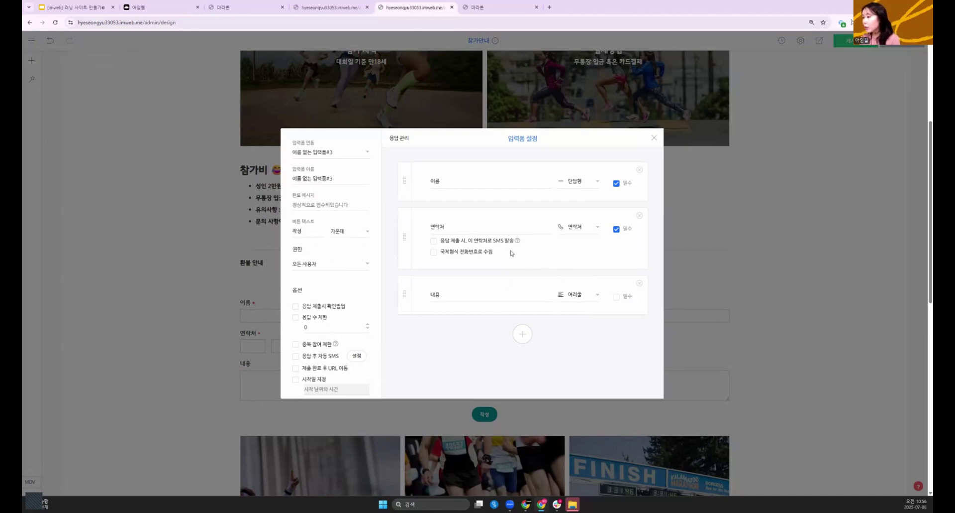
- Enable sending an SMS to the entered contact on submission (응답 제출 시, 이 연락처로 SMS 발송) for the 연락처 question
left_click_drag(533, 240, 482, 245)
mouse_move(518, 243)
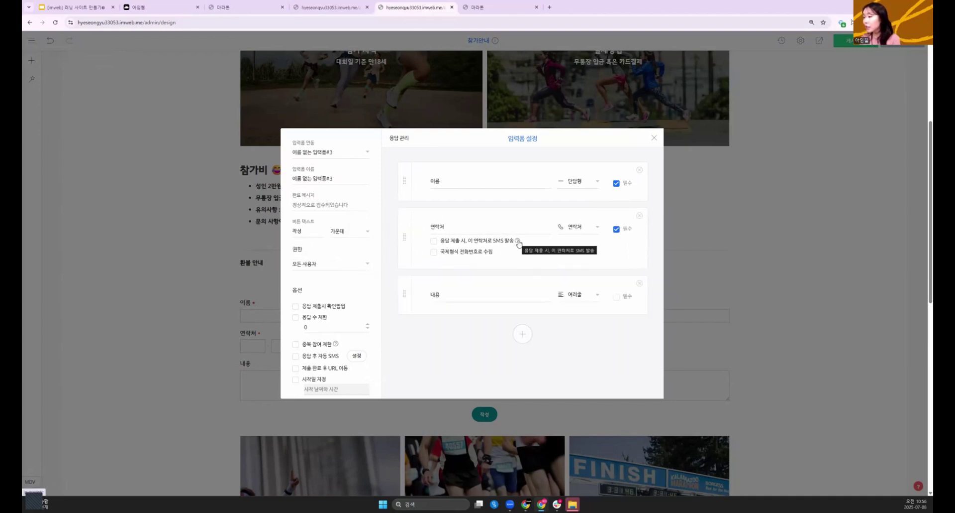
left_click(433, 240)
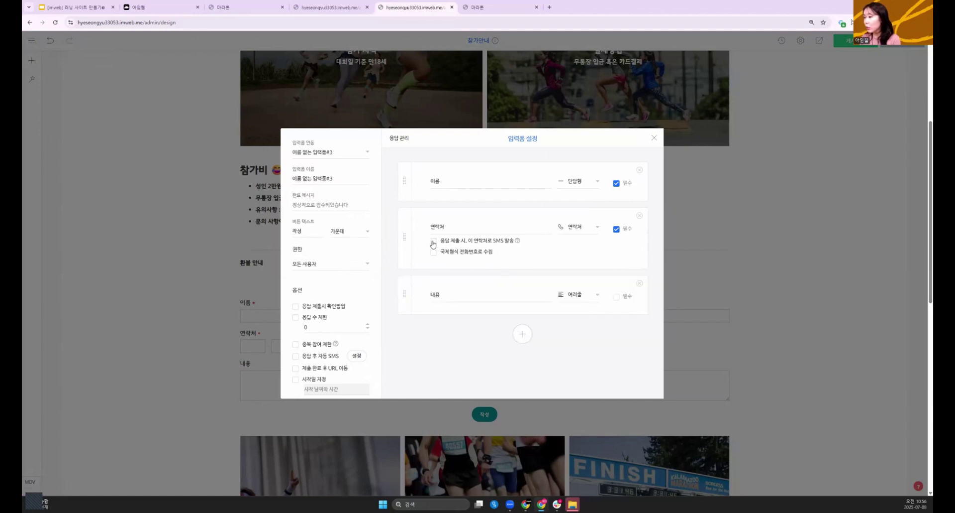
left_click(434, 241)
left_click(434, 242)
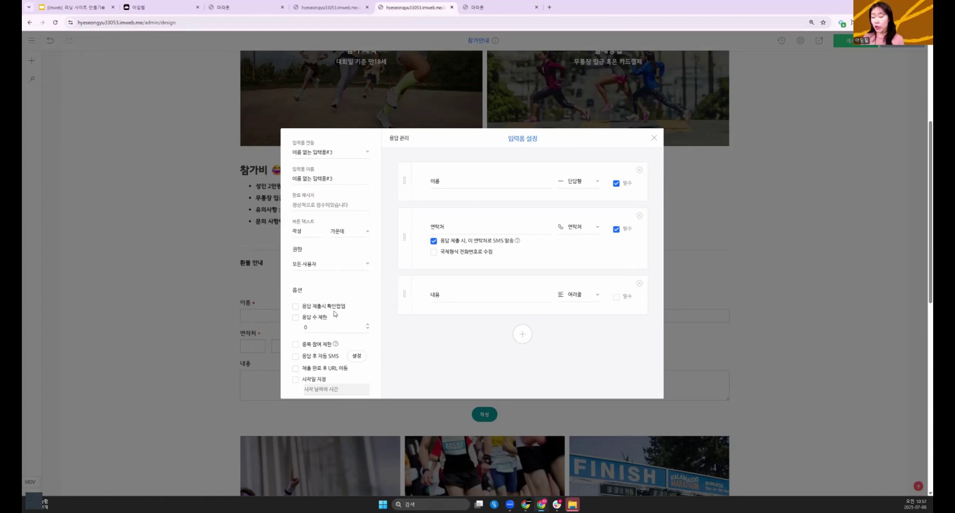
- Enable the confirmation popup on submission (응답 제출시 확인팝업) with the message "제출하시겠습니까?"
left_click(296, 307)
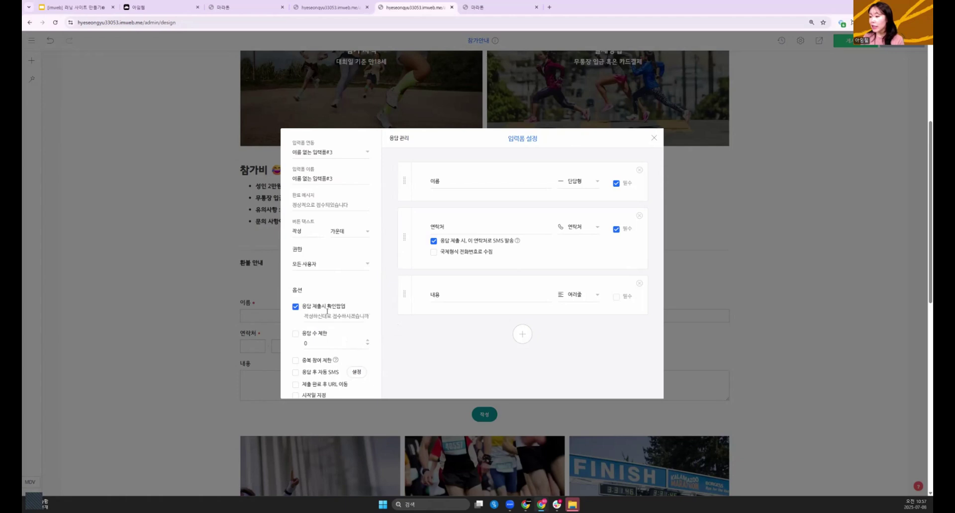
type("제출하시겠습")
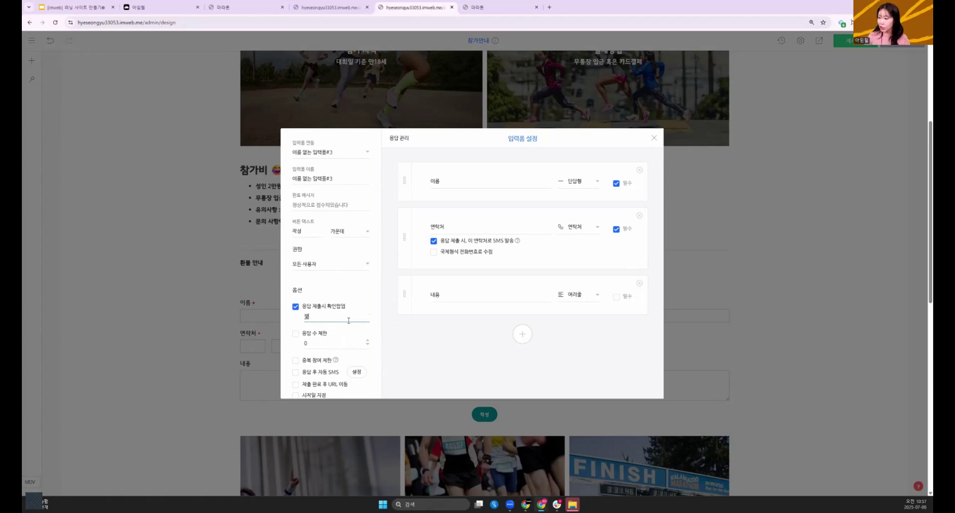
type("니까?")
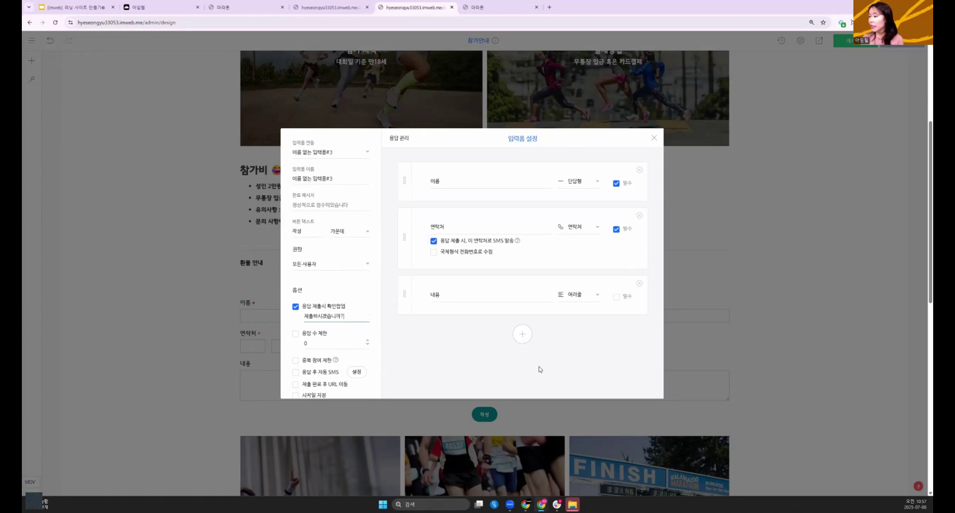
left_click(496, 354)
- Rename the form's third question from 내용 to "이메일"
scroll(422, 314, "down", 3)
left_click(504, 292)
key("BackSpace")
key("BackSpace")
type("이메일")
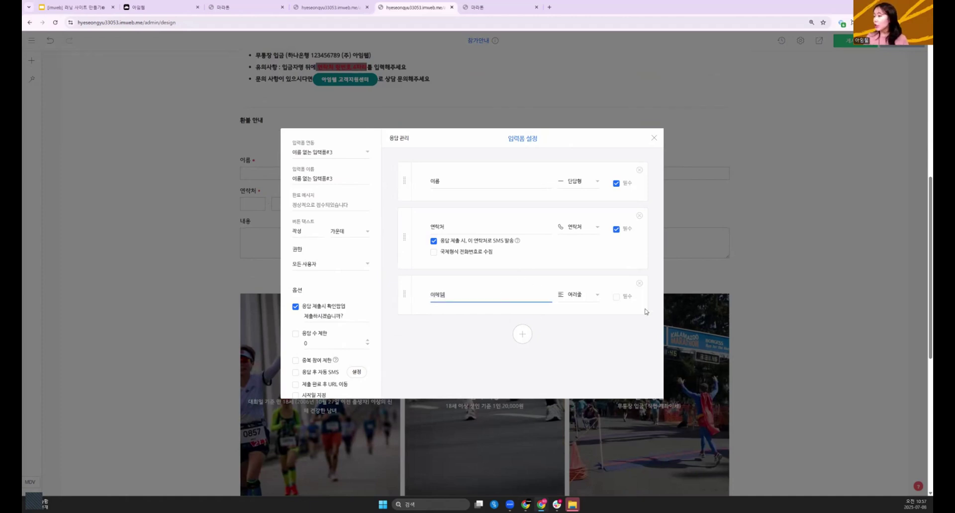
- Add a fourth question titled "신청 날짜" and set its answer type to list selection (목록 선택형)
left_click(521, 336)
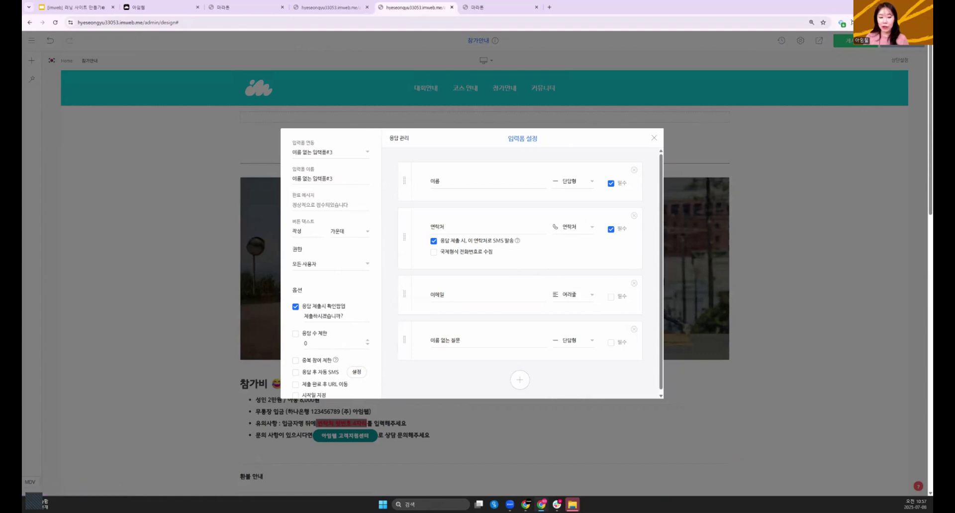
left_click(507, 339)
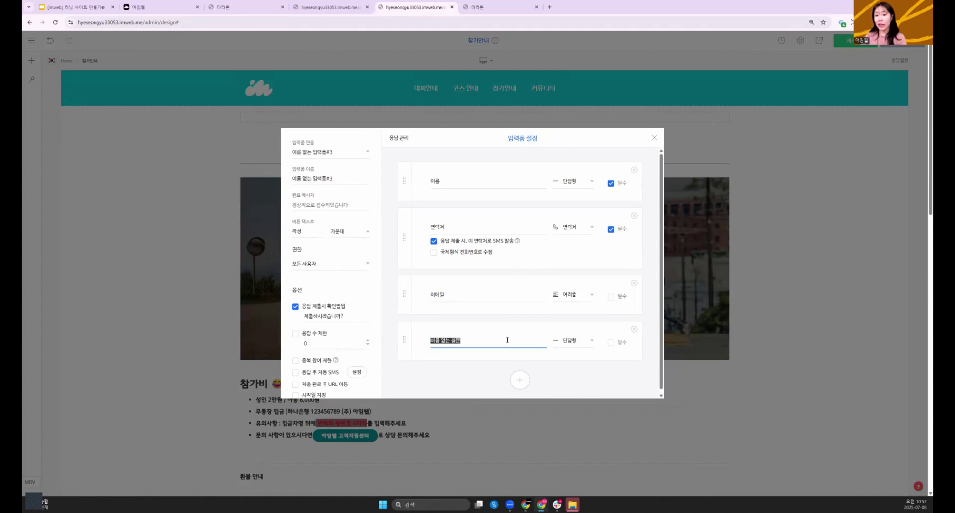
type("신청 날짜")
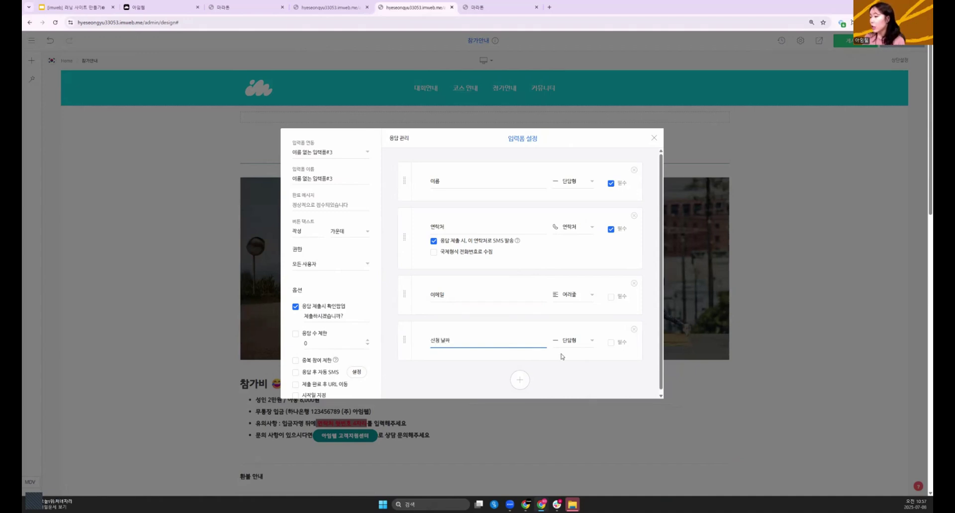
left_click(590, 341)
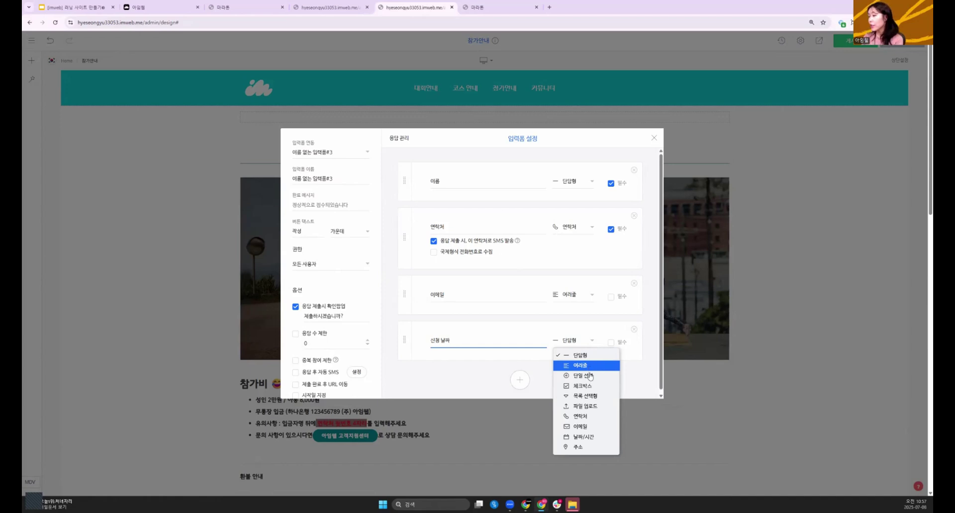
left_click(591, 396)
- Give the 신청 날짜 question two options, "1월 1일" and "1월 2일"
left_click(473, 361)
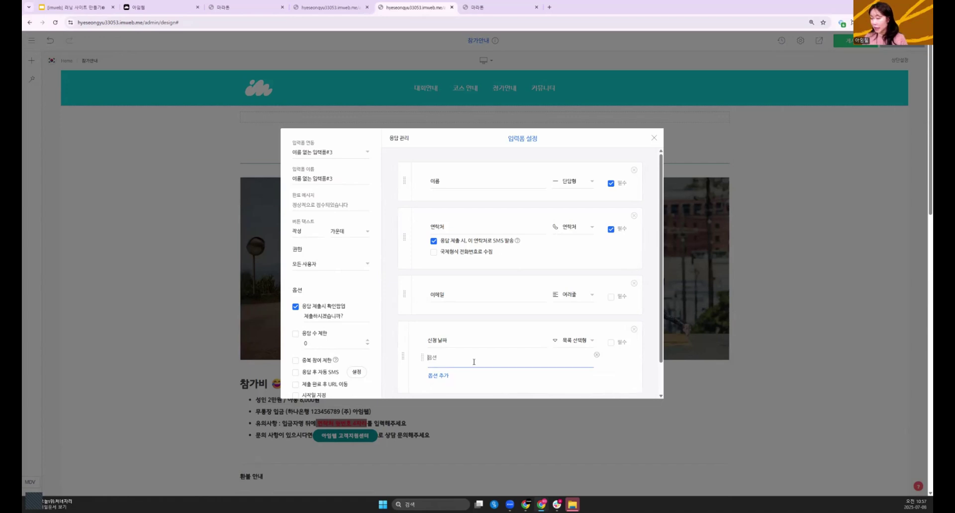
type("1월 1일")
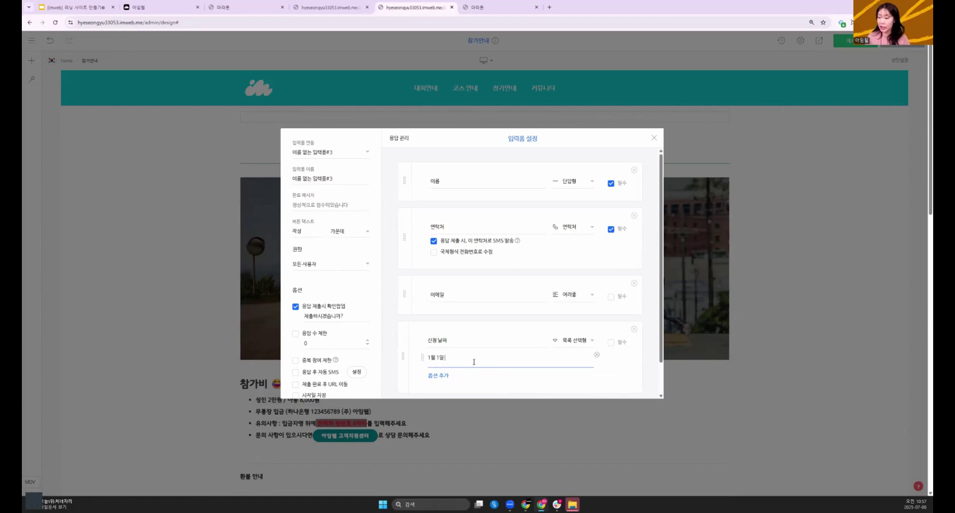
left_click(442, 375)
left_click(444, 377)
type("1월 1일")
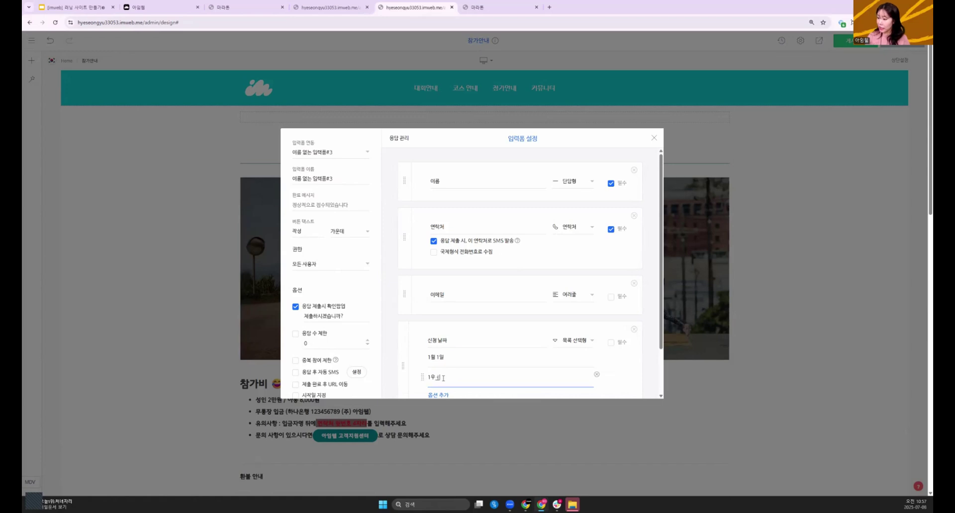
type(" 2일")
scroll(518, 371, "down", 1)
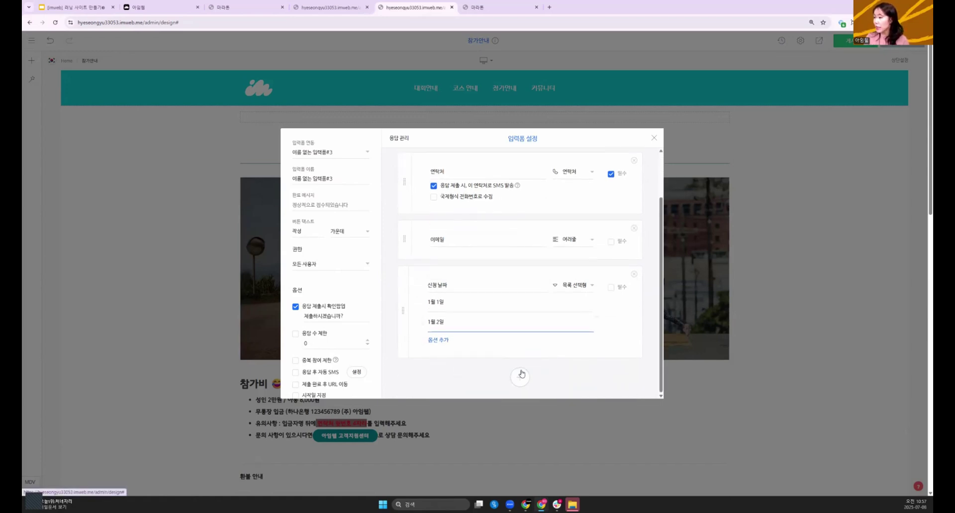
- Add a fifth question titled "신청 날짜 2" to the form and set its answer type to single choice (단일 선택)
left_click(488, 384)
type("신")
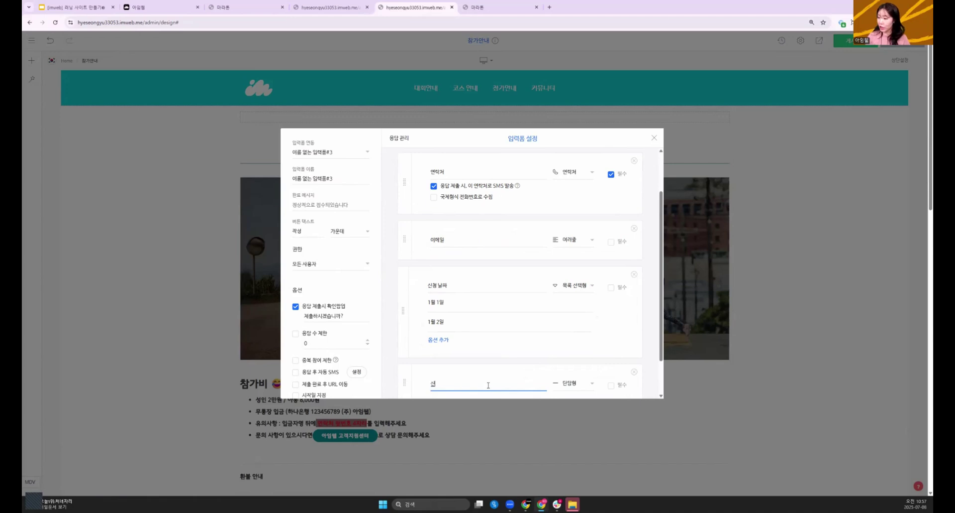
type("청 닝짜 2")
scroll(489, 336, "down", 1)
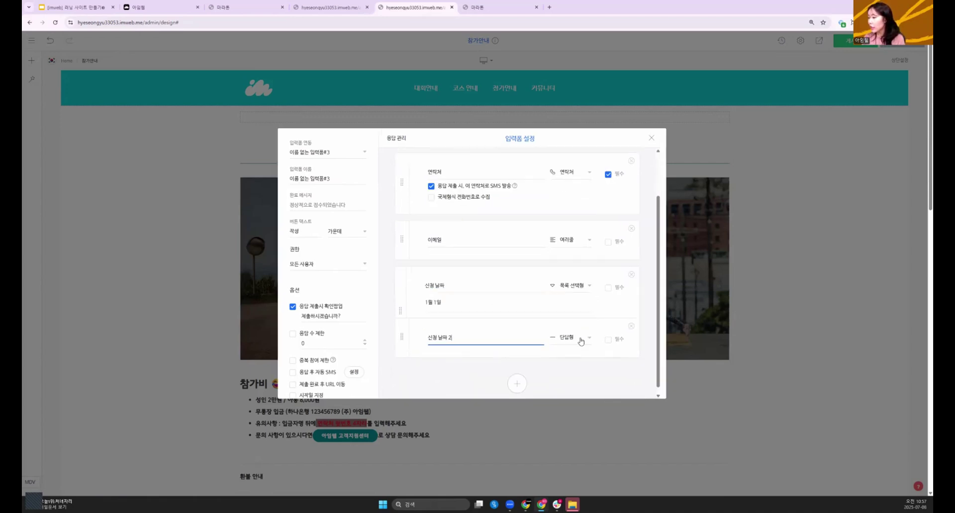
left_click(584, 364)
left_click(575, 339)
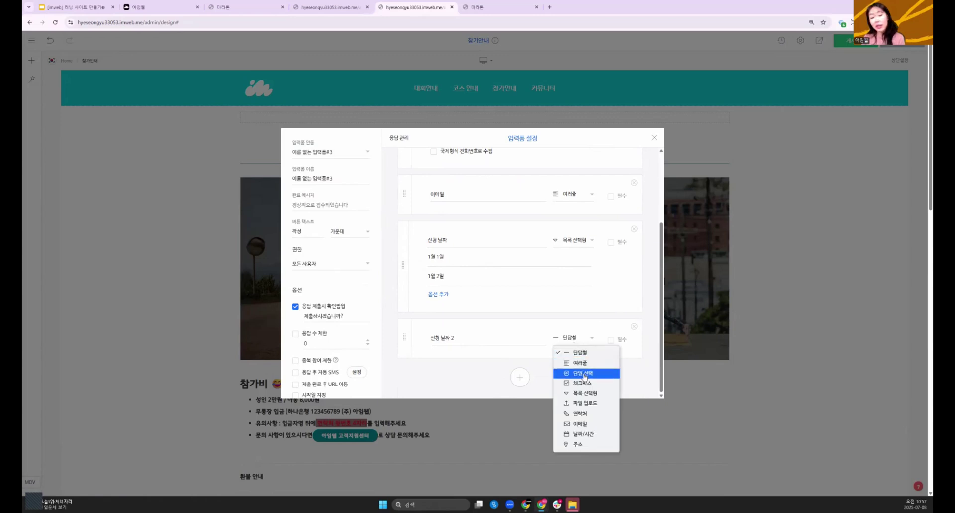
left_click(582, 373)
- Give the 신청 날짜 2 question two options, "1월 3일" and "1월 4일", and close the form settings
left_click(468, 355)
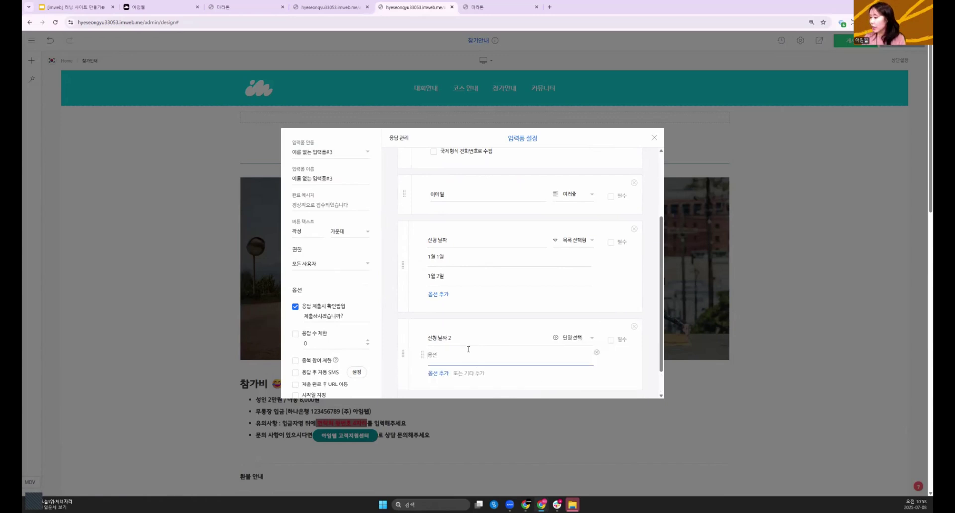
type("1의 3일")
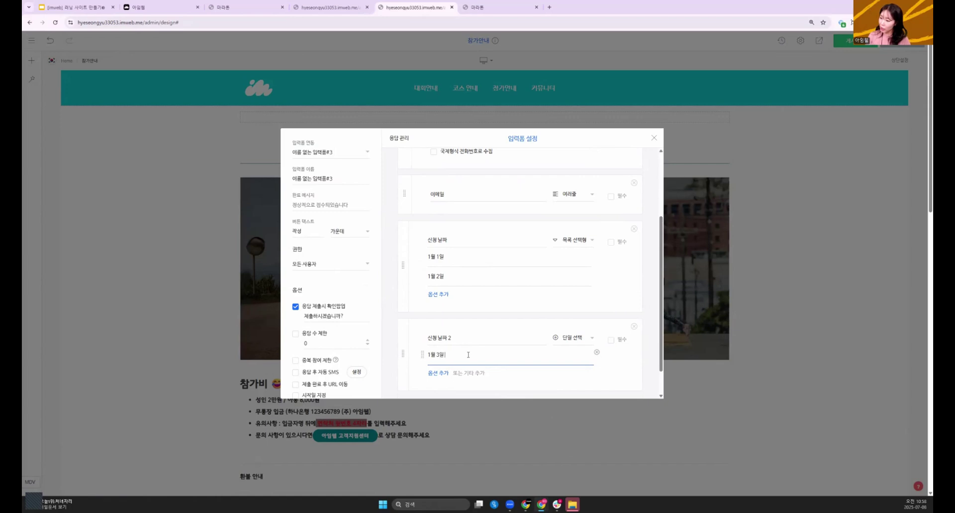
scroll(470, 380, "down", 1)
left_click(440, 341)
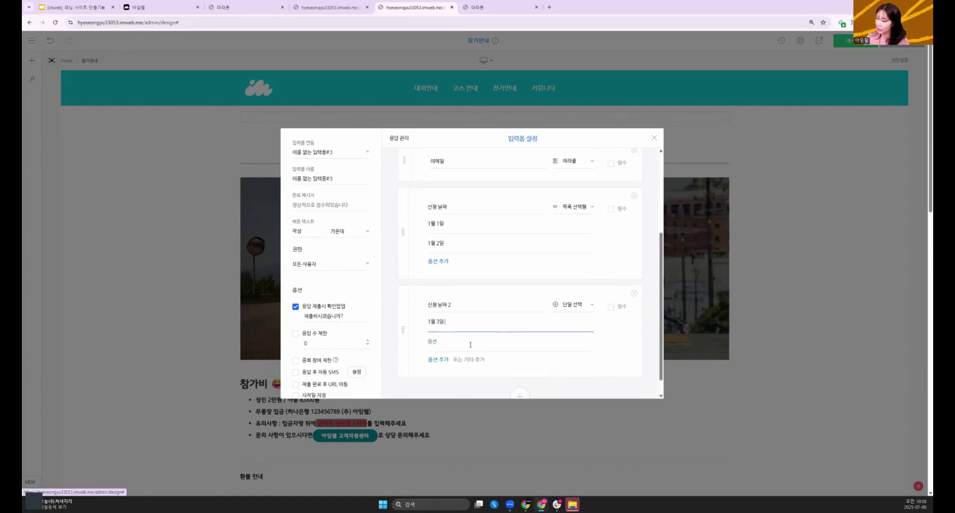
type("1월")
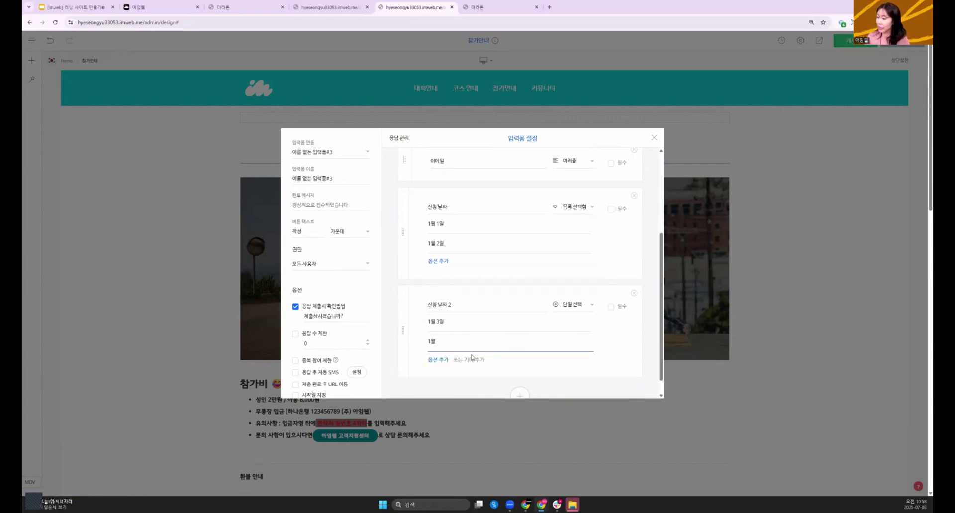
type(" 4일")
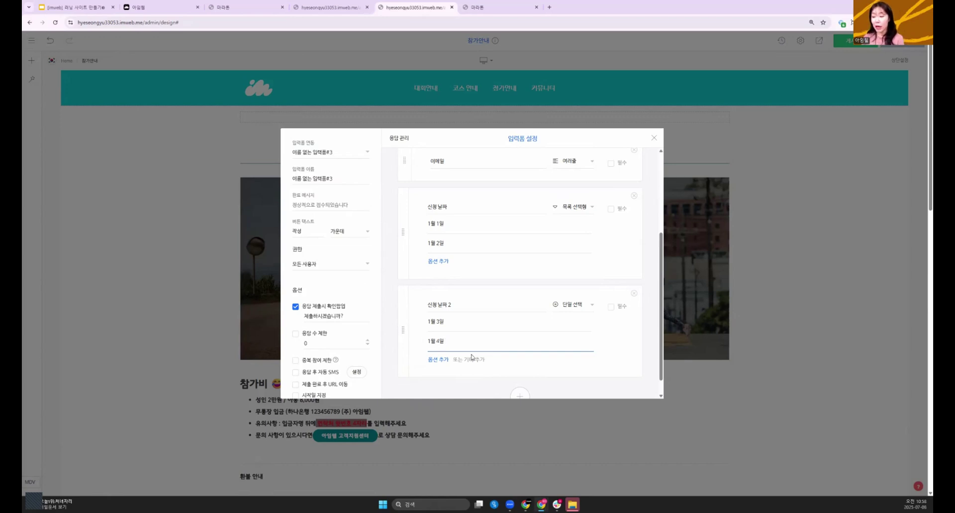
left_click(860, 399)
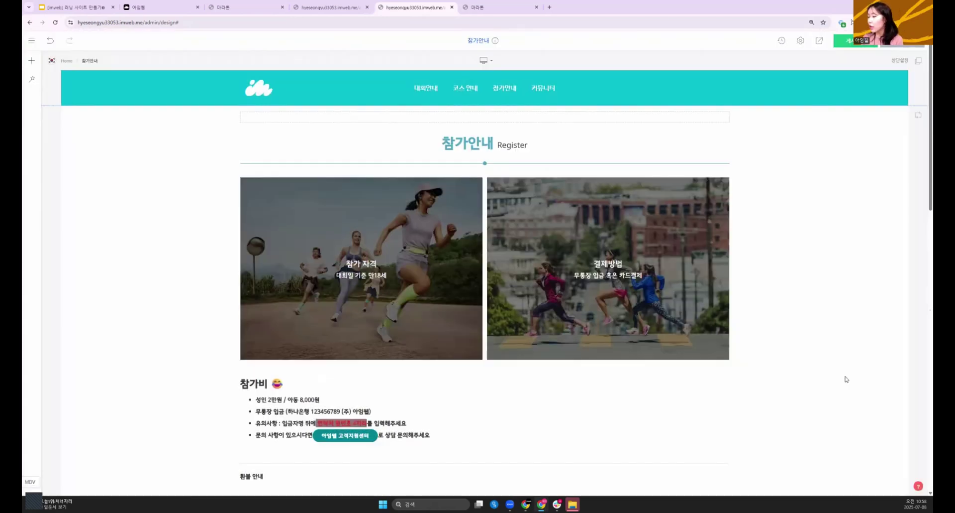
- Check the form on the page, including the choices offered by the 신청 날짜 list
scroll(846, 375, "down", 6)
scroll(343, 425, "down", 1)
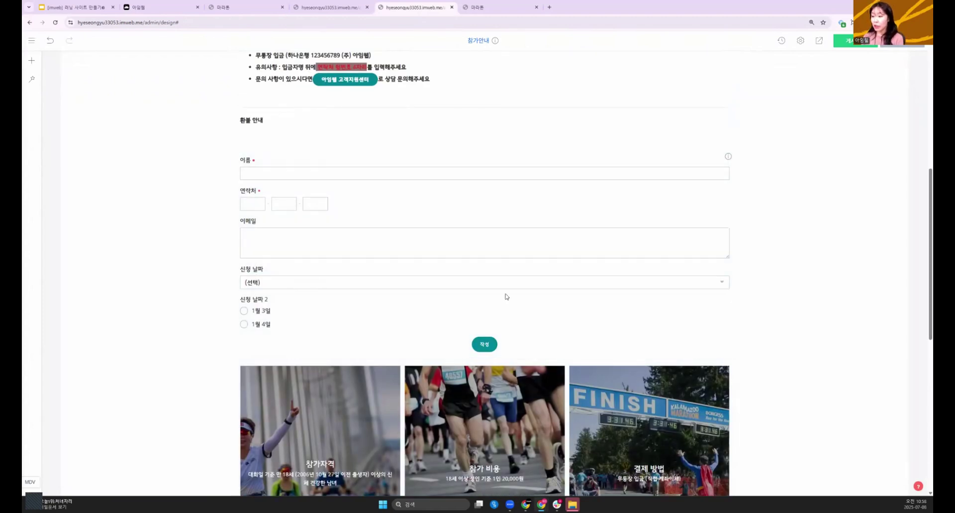
left_click(722, 283)
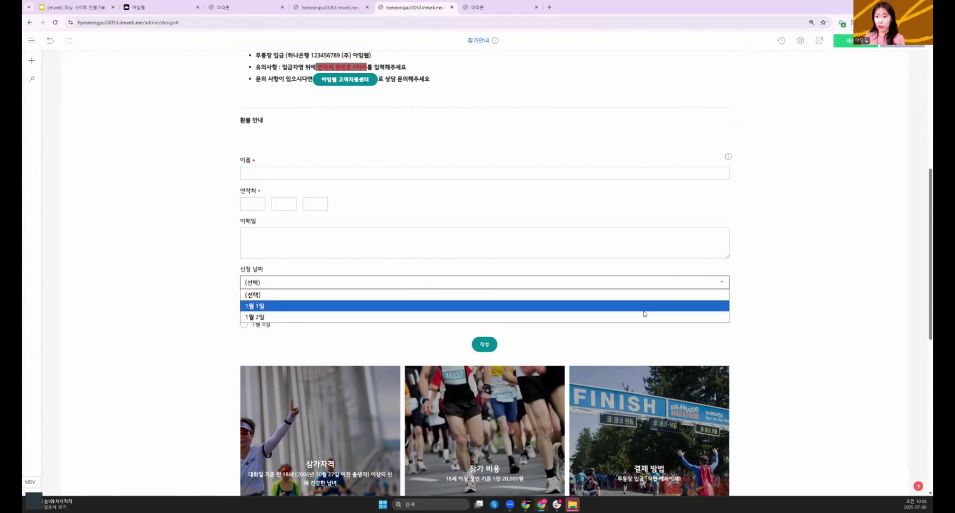
left_click(196, 325)
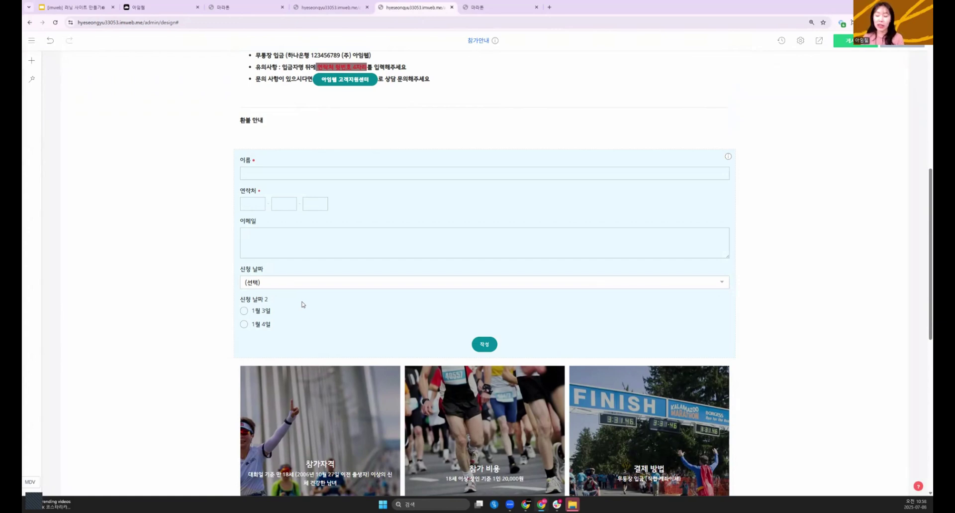
- Enable personal information consent (개인정보수집 동의) in the form settings and display it at the very bottom (맨 아래에 표시)
right_click(395, 211)
left_click(418, 219)
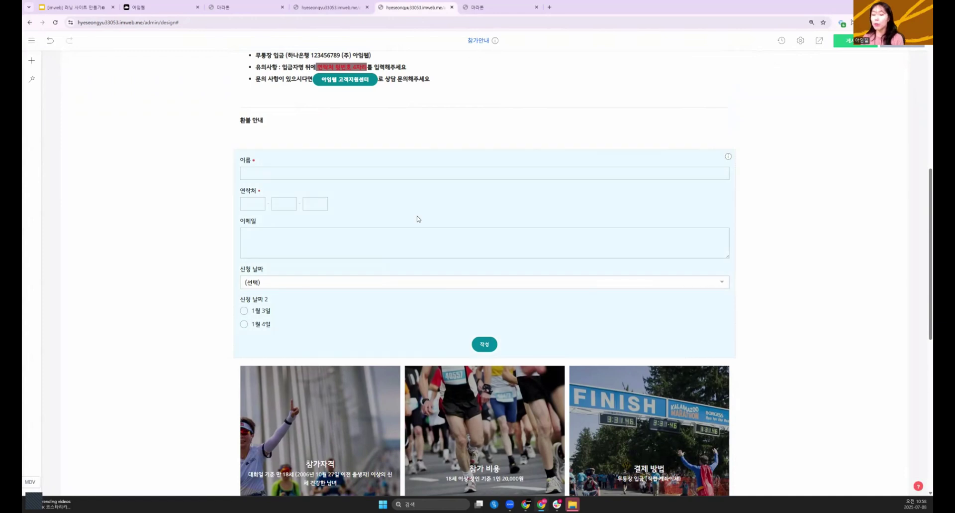
scroll(454, 222, "down", 1)
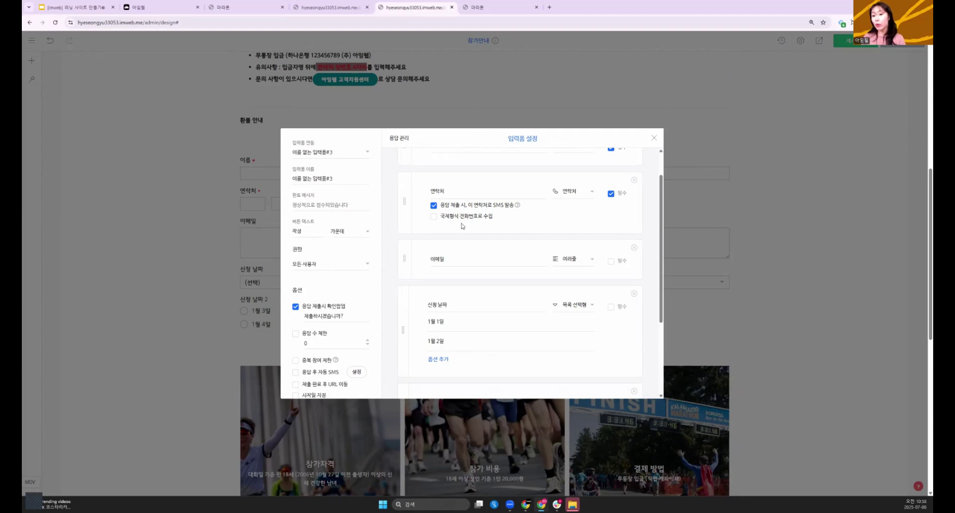
scroll(326, 360, "down", 3)
left_click(328, 361)
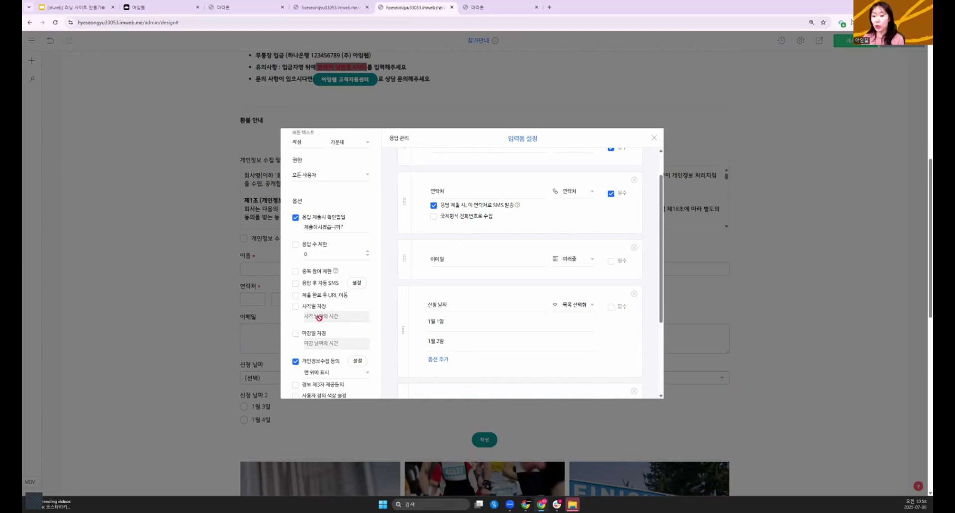
left_click(317, 372)
left_click(346, 396)
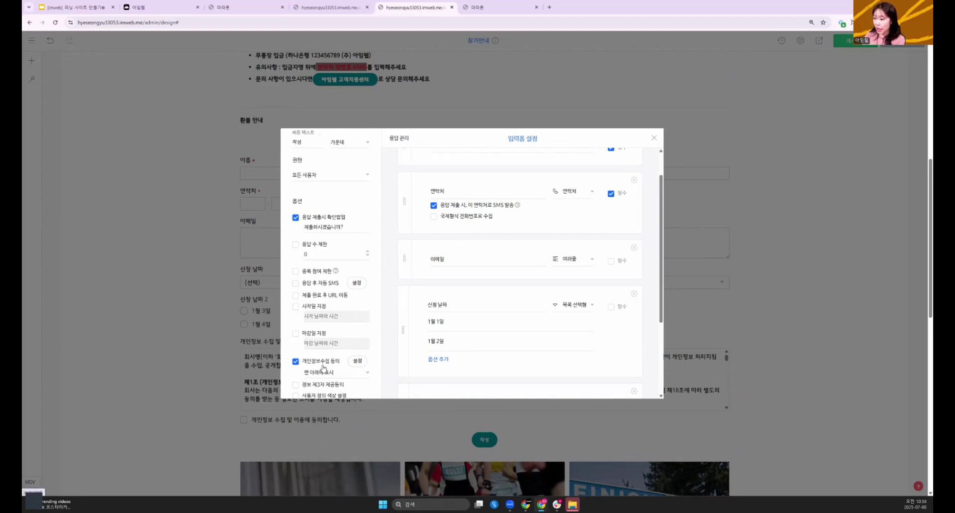
- Replace "회사" in the placeholder 회사명 at the start of the privacy consent text with "아임웹 러닝사이트"
left_click(357, 361)
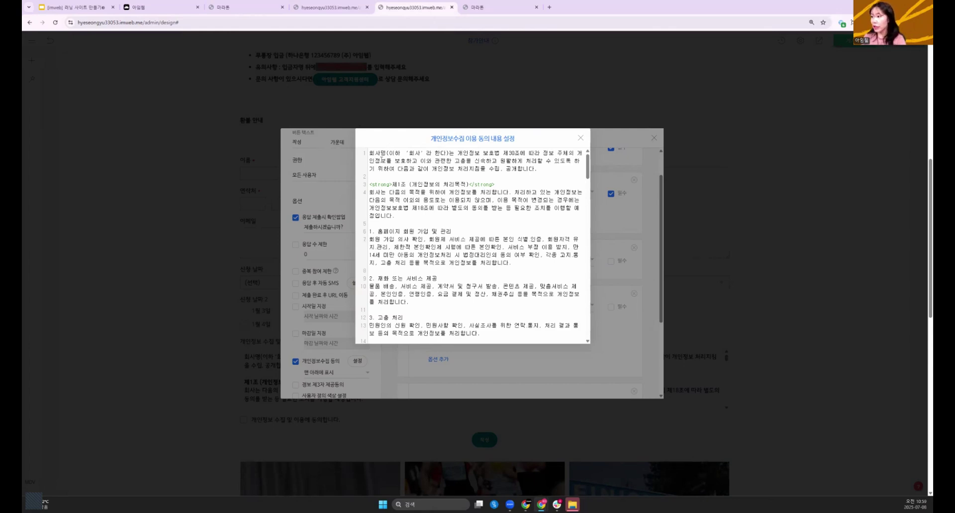
left_click_drag(376, 153, 355, 158)
type("아임웹 러닝")
type("시")
type("이트")
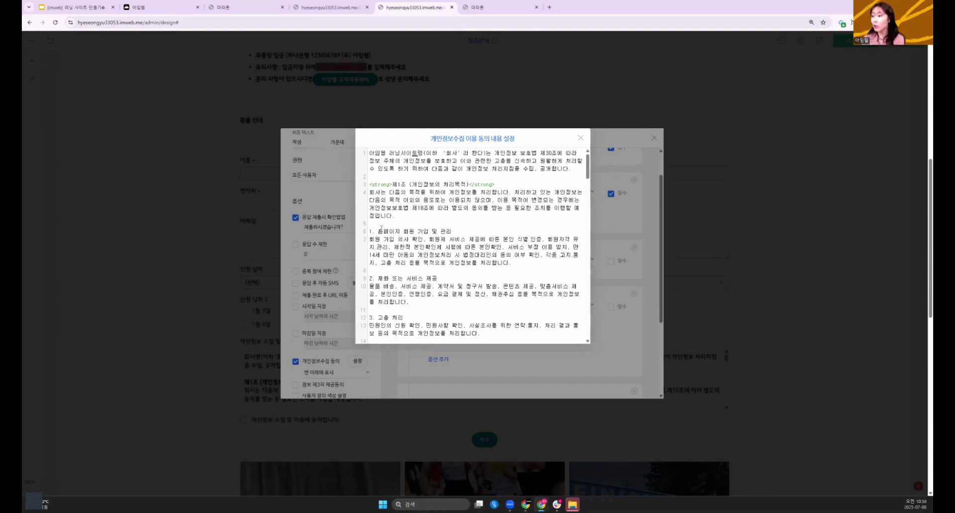
- Review the privacy consent text for clauses marked for deletion or editing, such as payments and outsourcing, and close the form settings
scroll(411, 269, "down", 3)
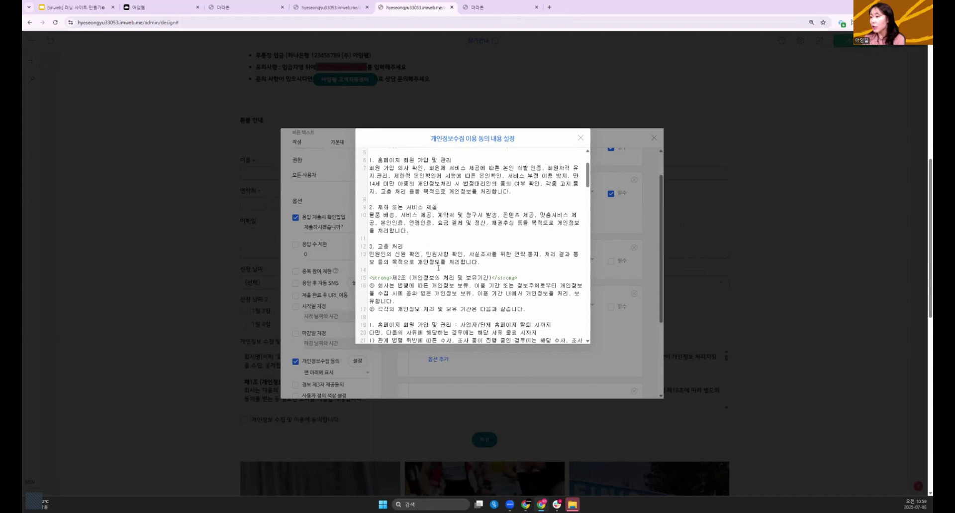
scroll(418, 224, "up", 3)
left_click_drag(419, 225, 404, 225)
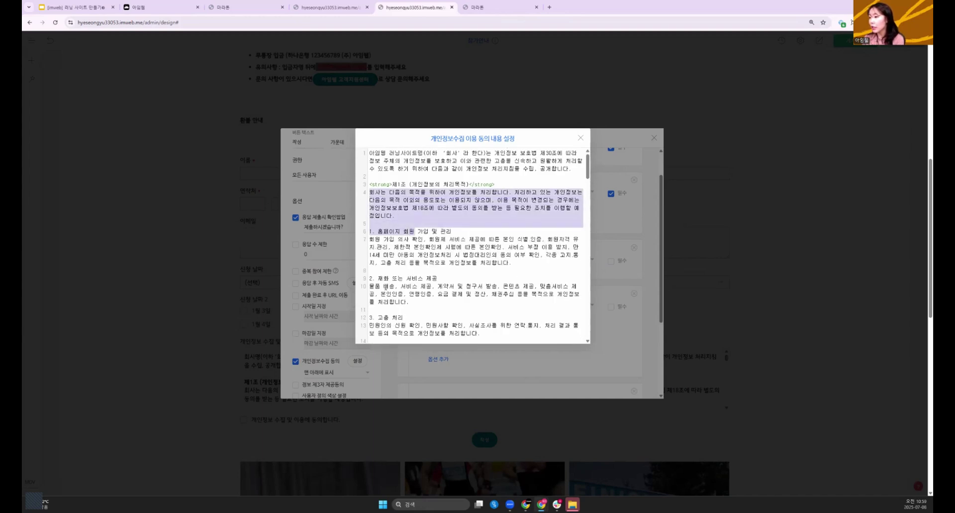
scroll(386, 282, "down", 5)
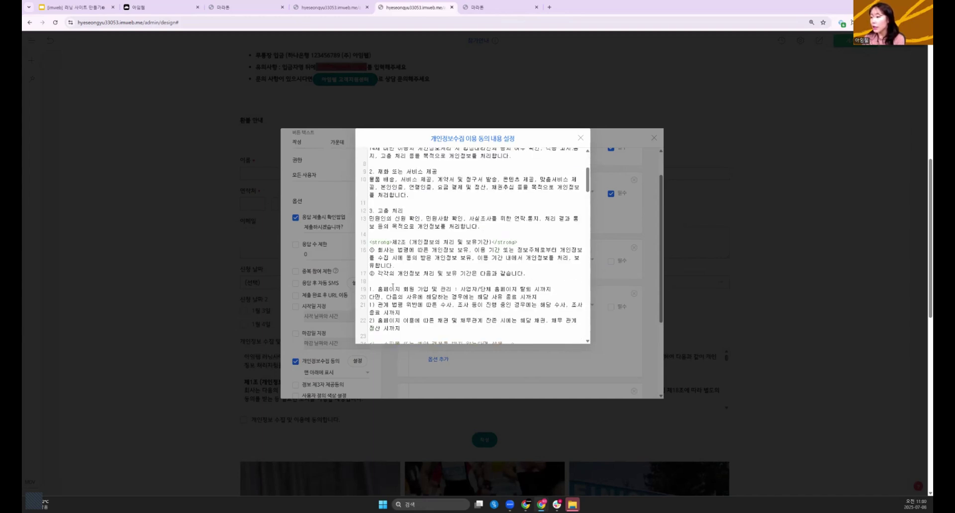
scroll(391, 284, "down", 2)
scroll(392, 284, "down", 3)
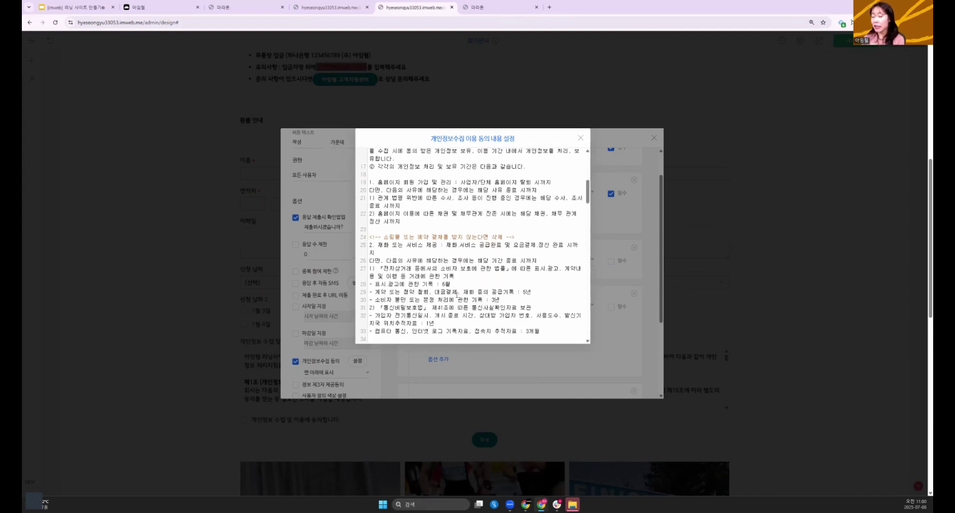
left_click_drag(550, 332, 332, 241)
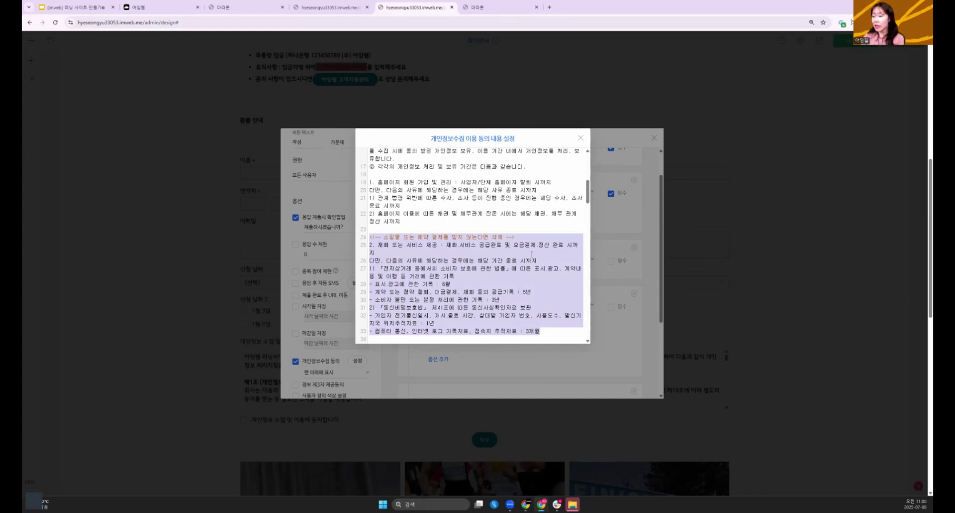
scroll(534, 252, "down", 5)
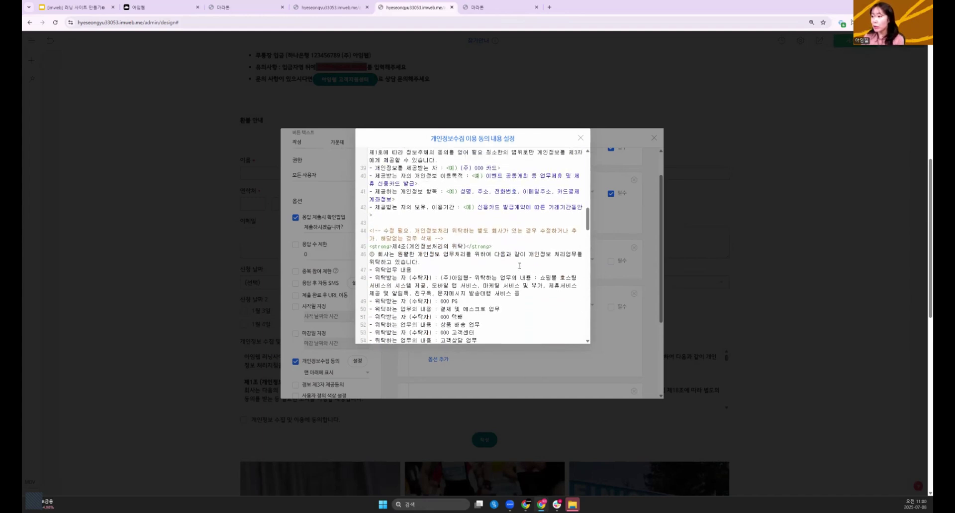
scroll(498, 271, "down", 2)
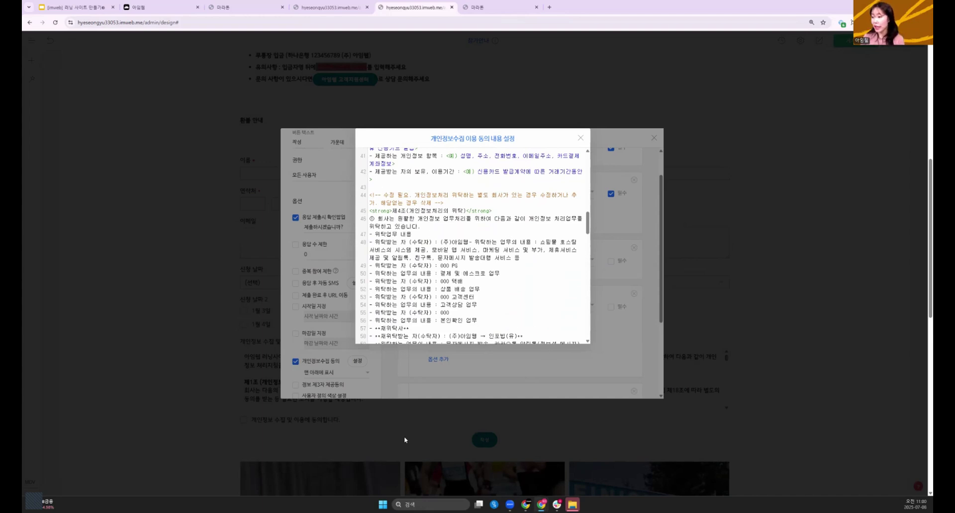
left_click(189, 423)
left_click(189, 423)
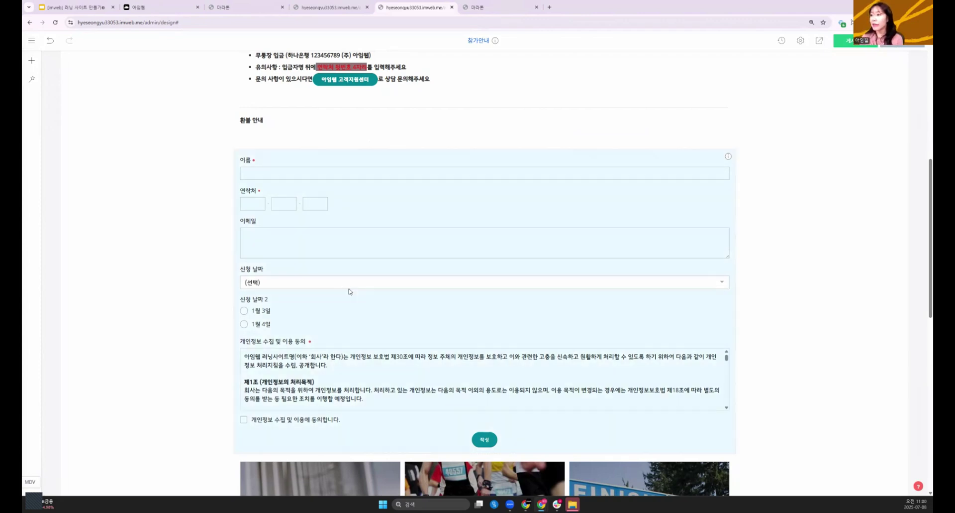
- Insert a button element (버튼) between the 환불 안내 text and the application form
scroll(388, 363, "up", 6)
scroll(437, 278, "up", 1)
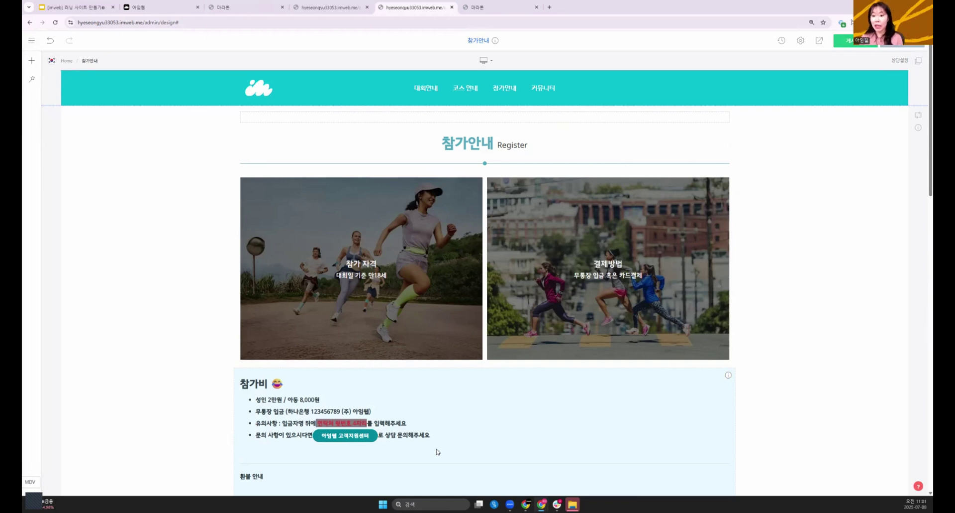
scroll(418, 450, "down", 1)
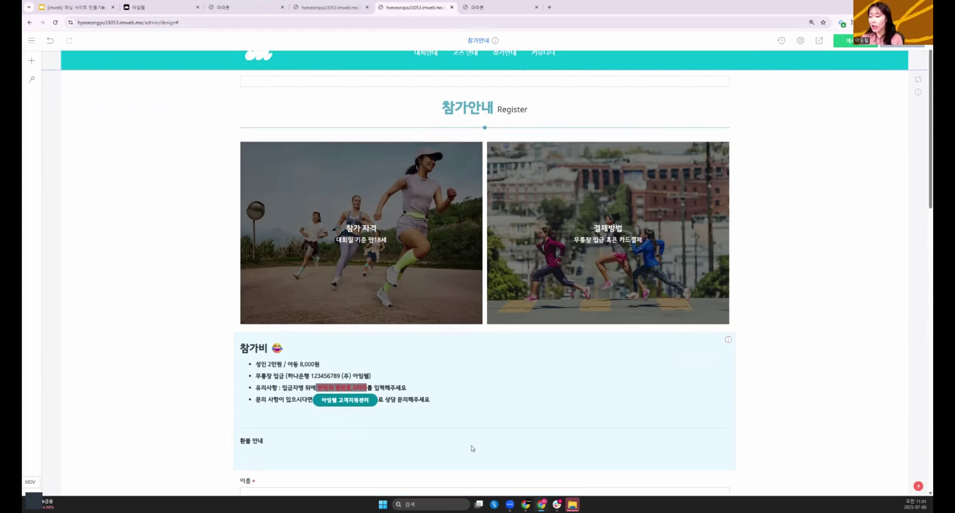
scroll(474, 457, "down", 1)
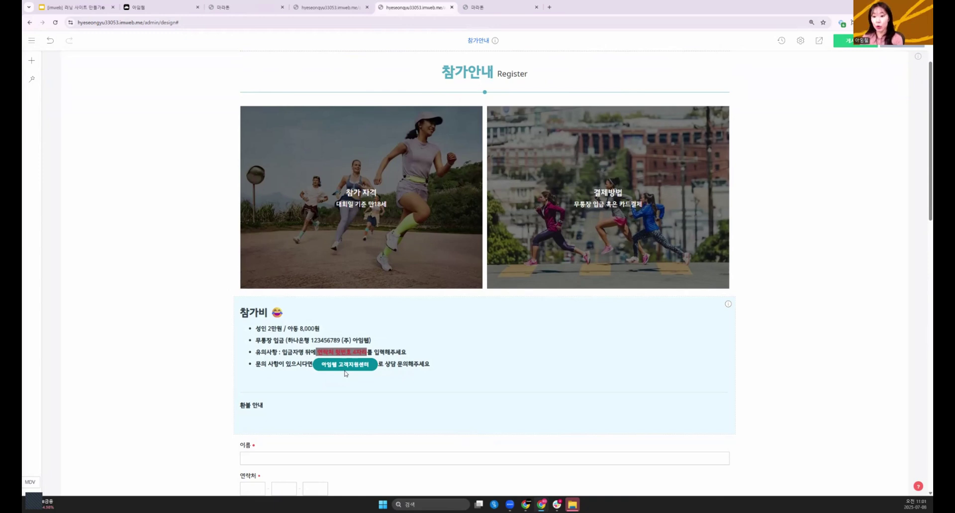
scroll(423, 406, "down", 1)
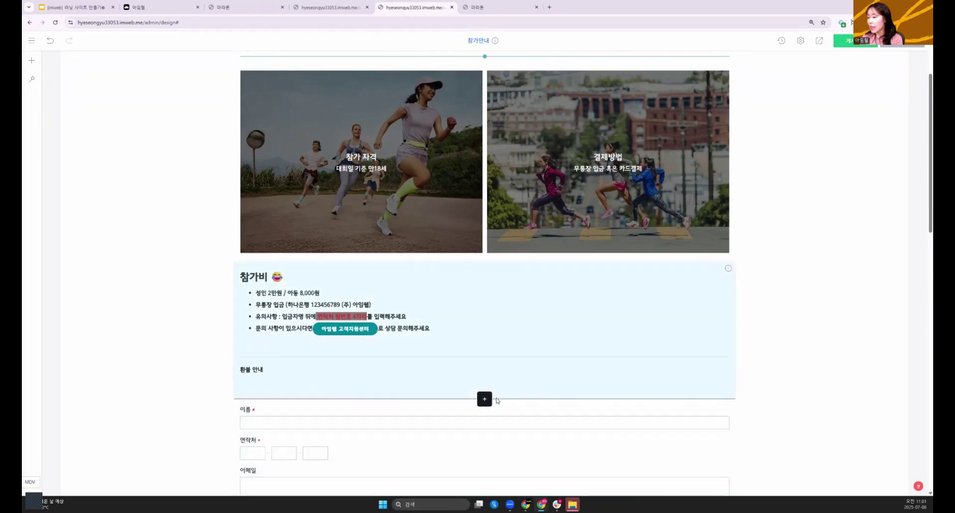
left_click(487, 399)
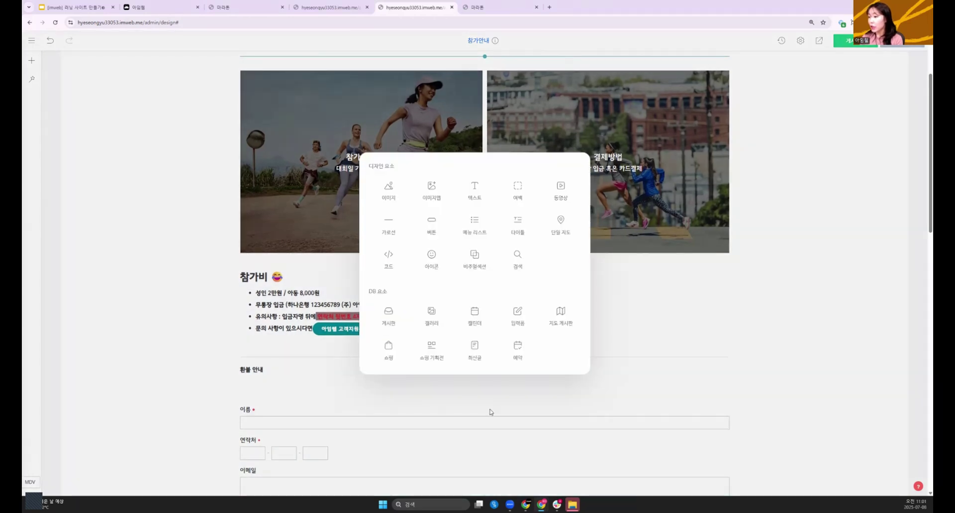
left_click(435, 225)
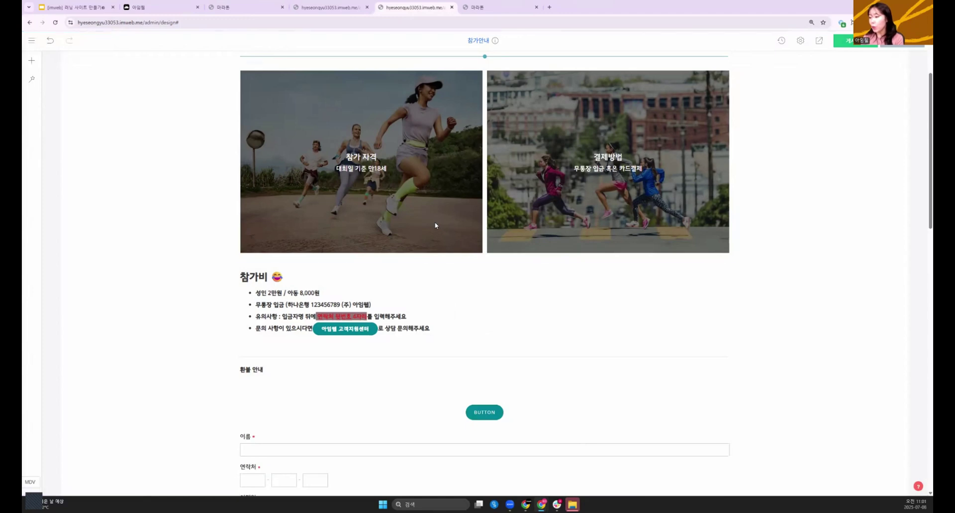
- Set the new button's text to "참가 신청" and link it to the 신청하기 page
right_click(486, 414)
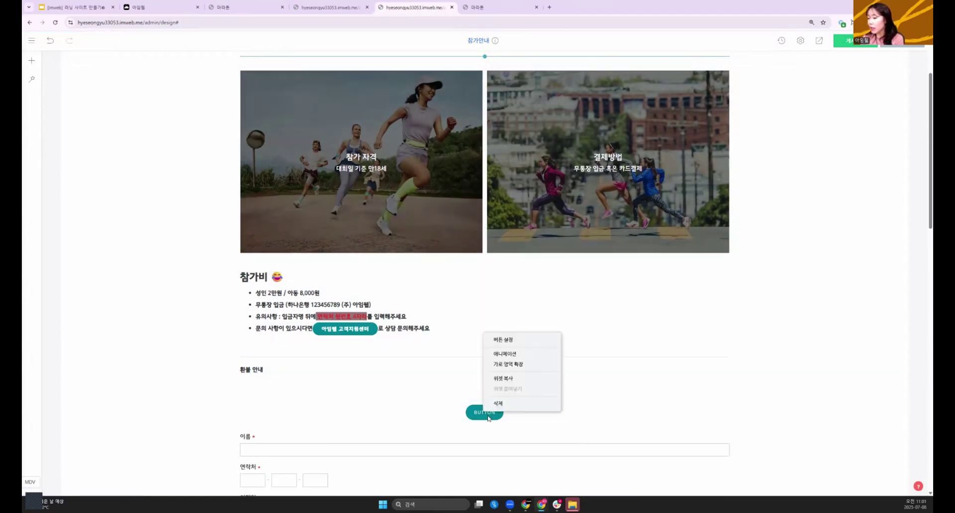
left_click(513, 342)
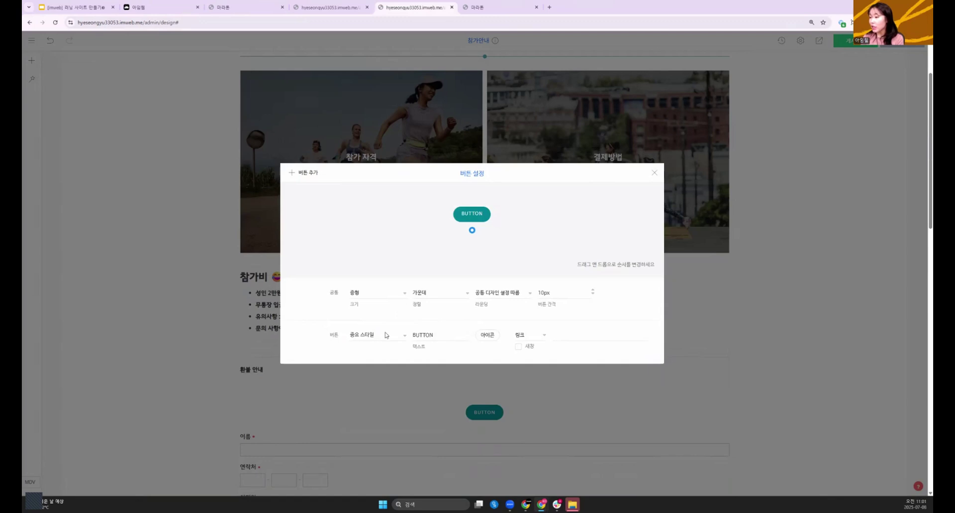
double_click(450, 338)
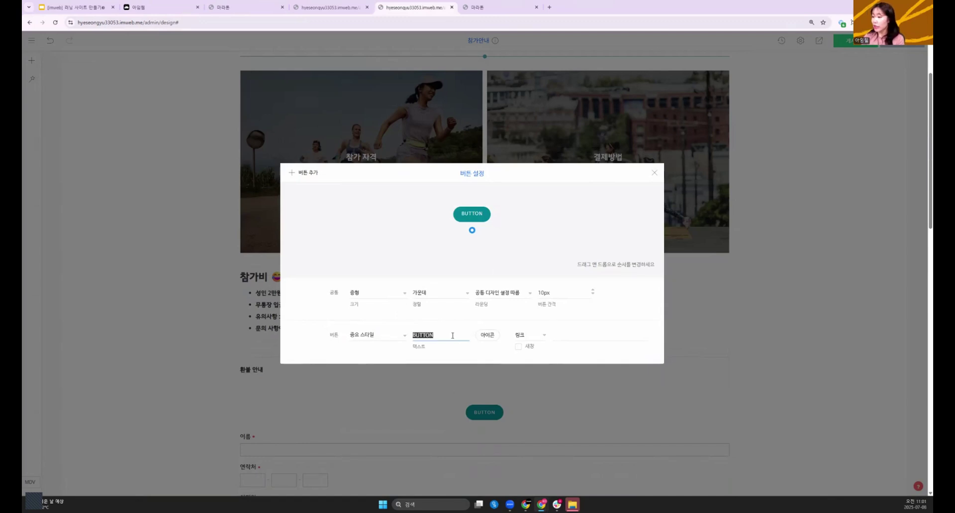
type("참가 신청")
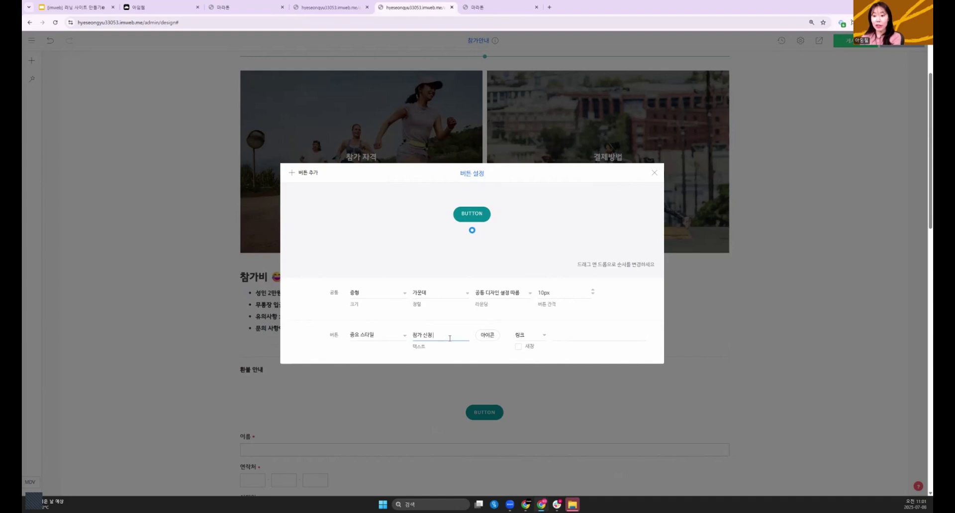
left_click(550, 336)
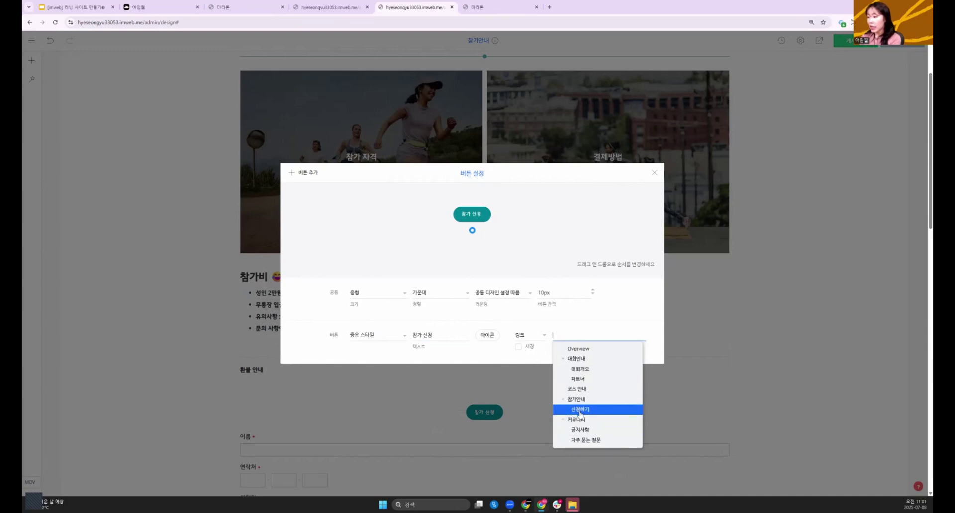
left_click(580, 409)
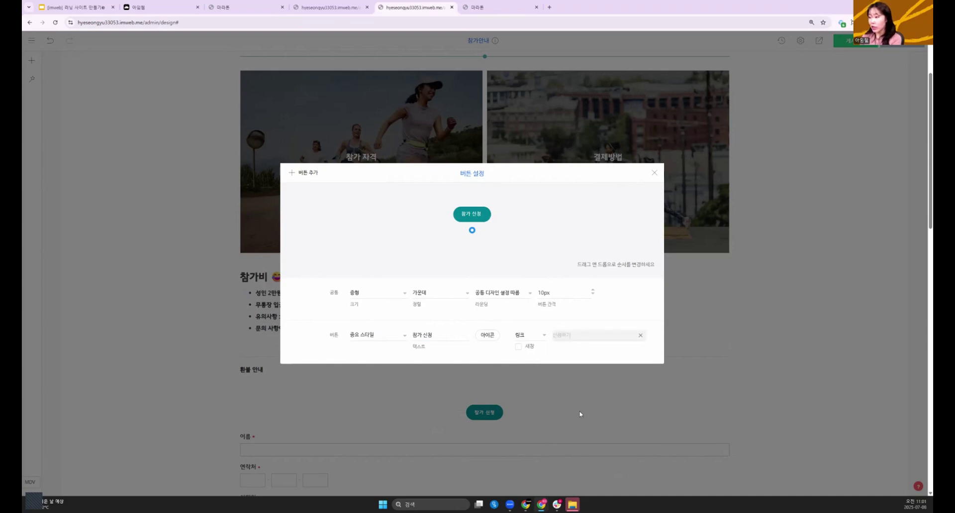
left_click(581, 404)
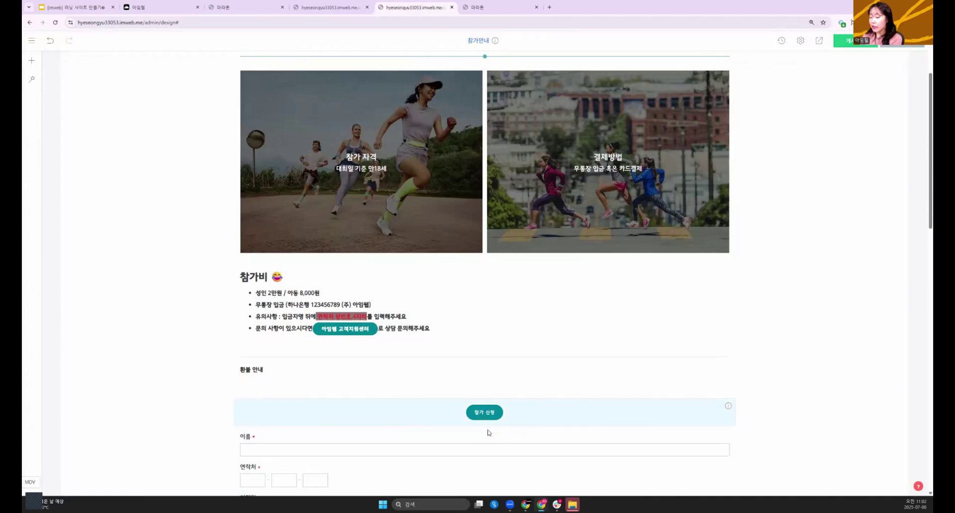
- Turn off menu hiding (메뉴 숨김) for the 신청하기 submenu under 참가안내 and close its menu settings
mouse_move(488, 425)
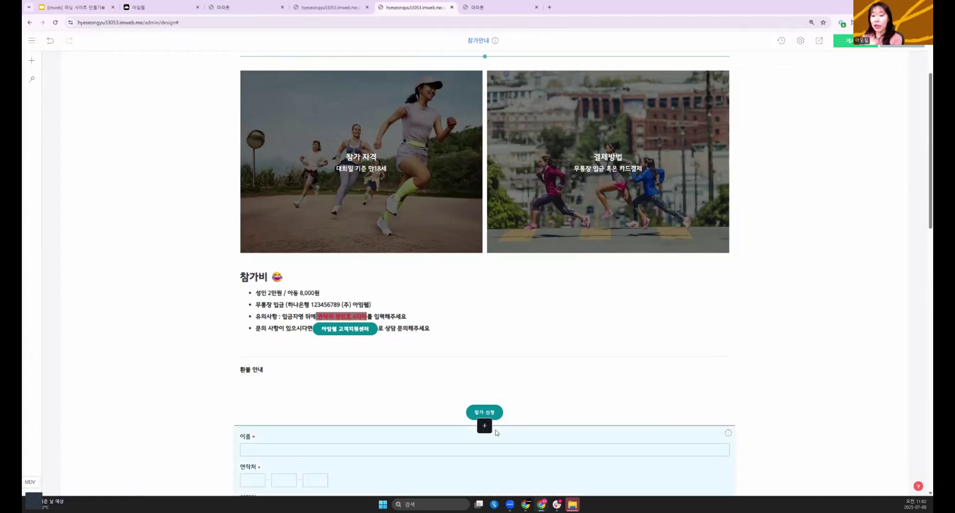
scroll(493, 437, "down", 1)
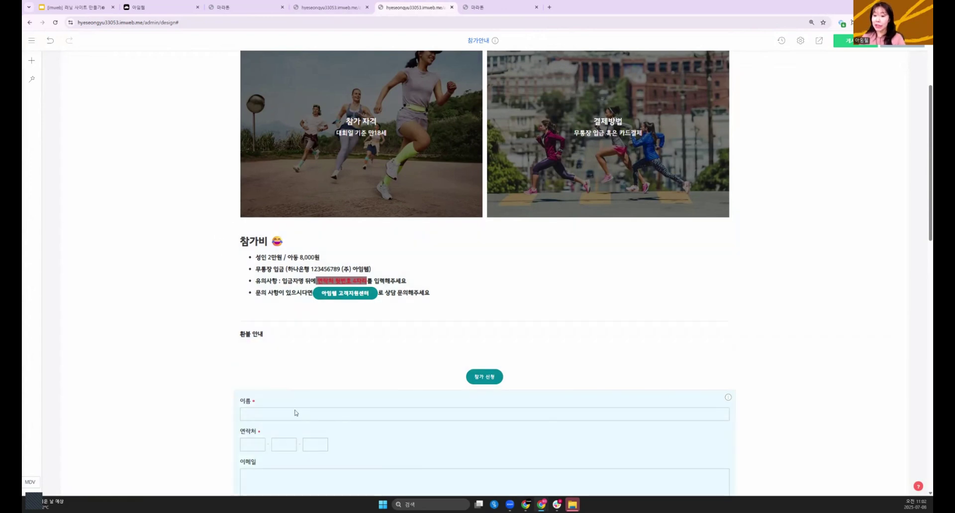
scroll(199, 138, "up", 3)
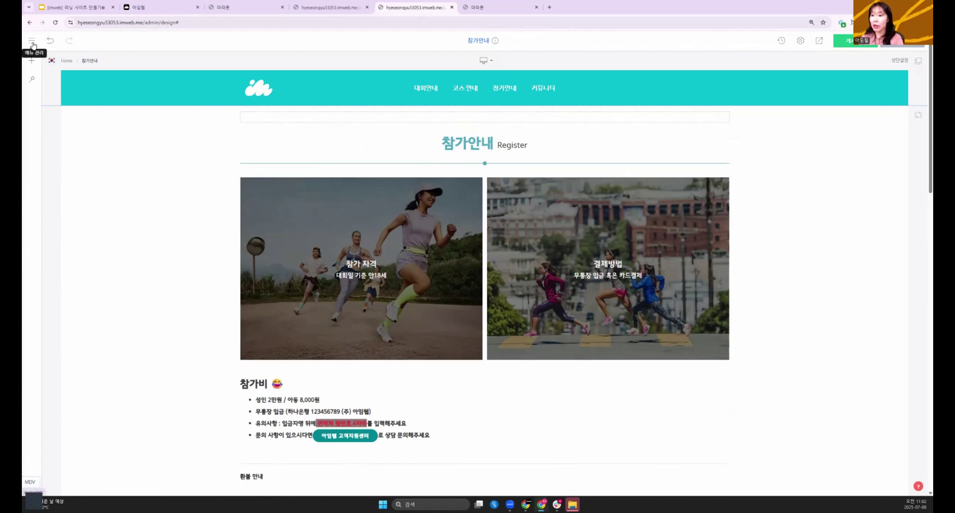
left_click(31, 42)
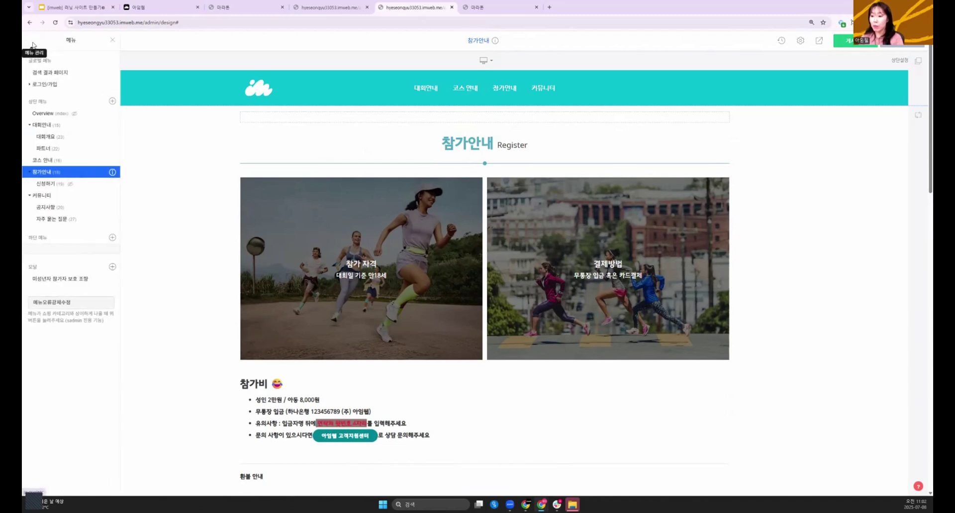
left_click(112, 185)
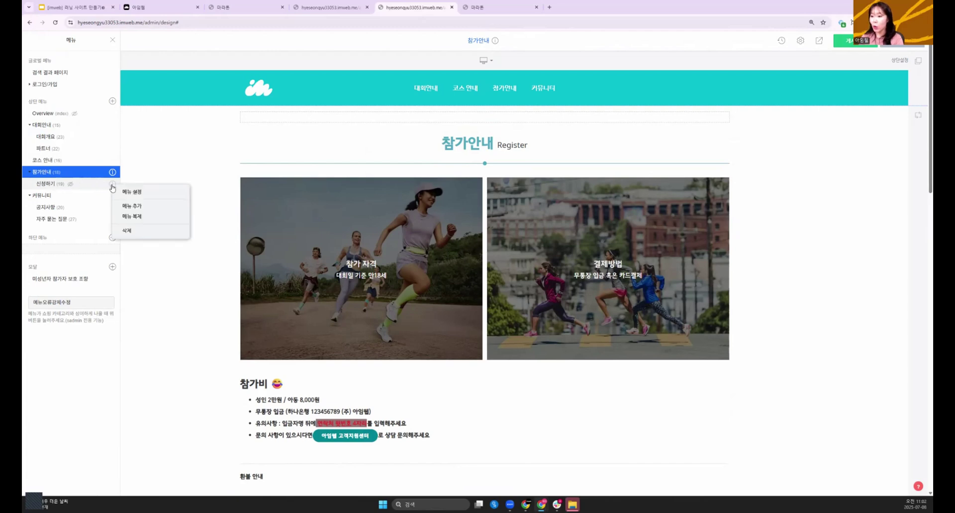
left_click(118, 192)
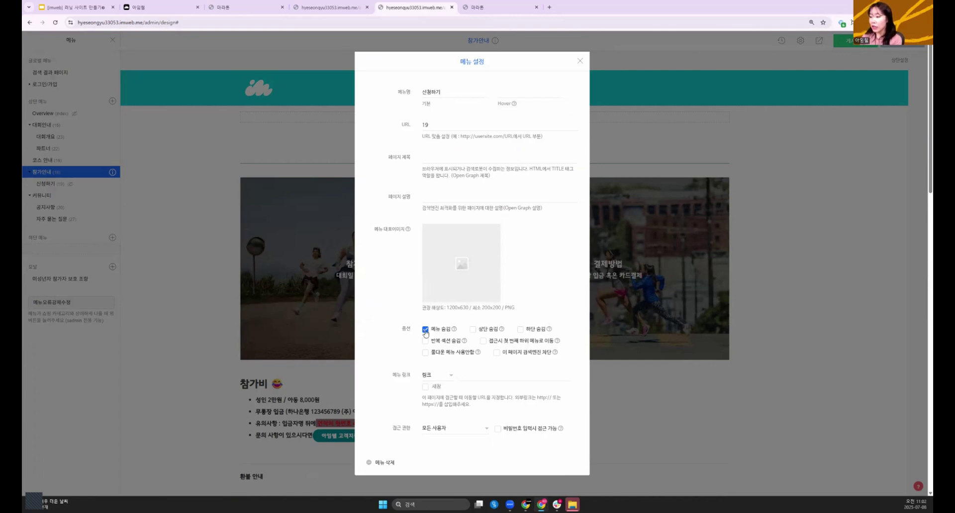
left_click(214, 369)
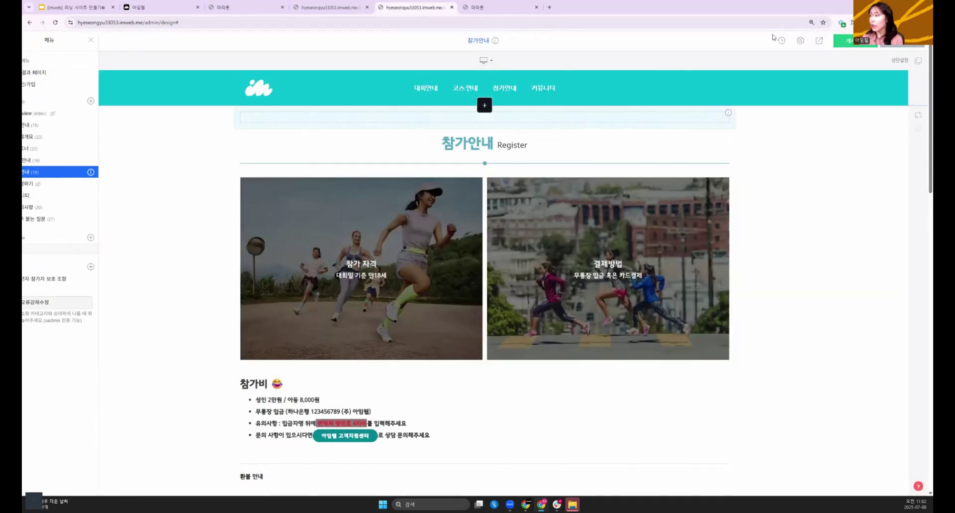
- Preview the site, check the 참가안내 submenu, and follow the 참가 신청 button to its linked page
left_click(819, 40)
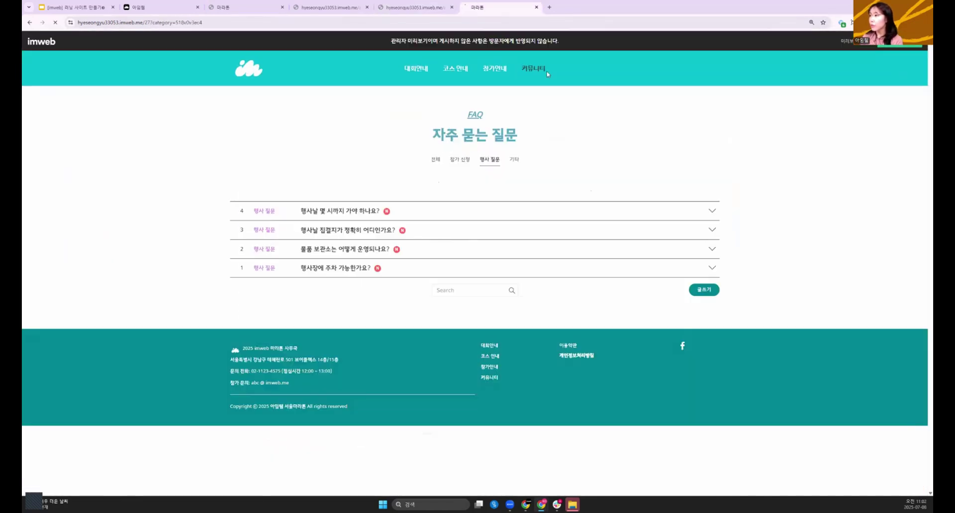
mouse_move(499, 72)
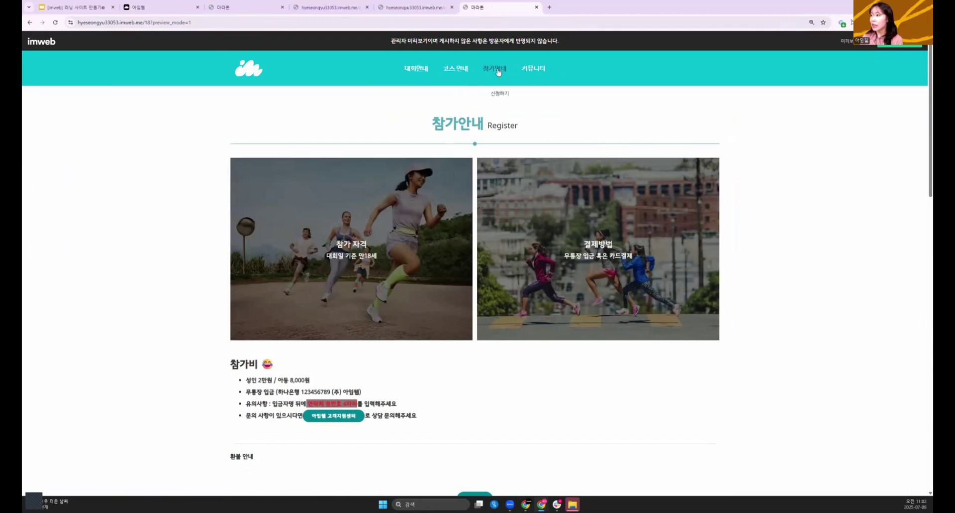
left_click(496, 97)
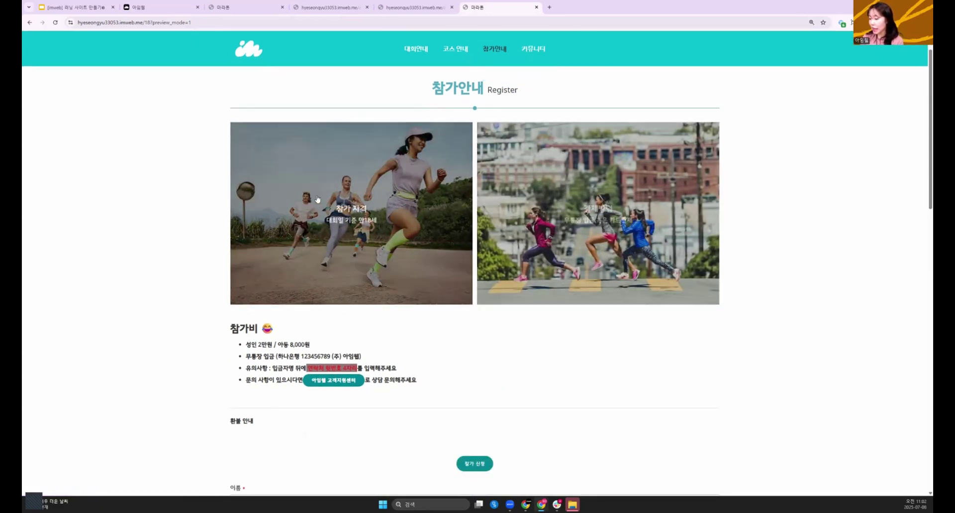
left_click(486, 459)
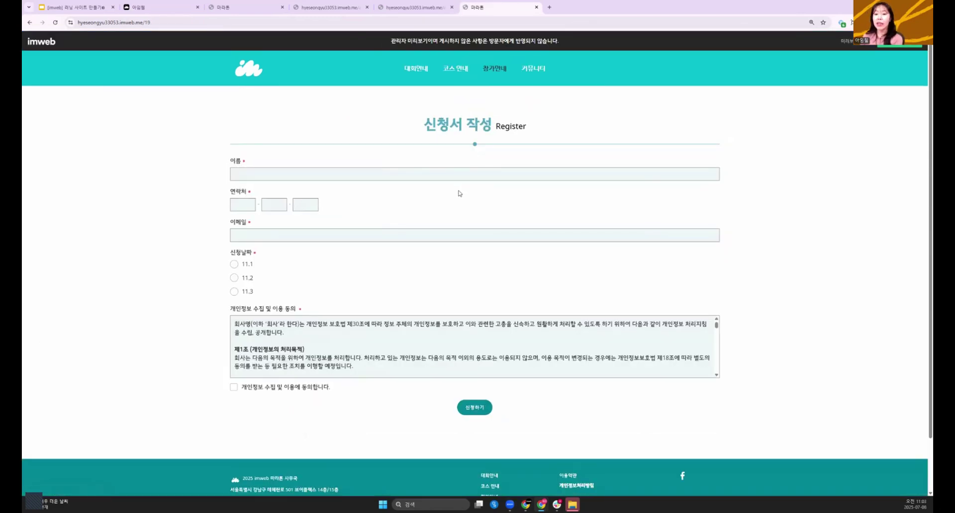
mouse_move(505, 82)
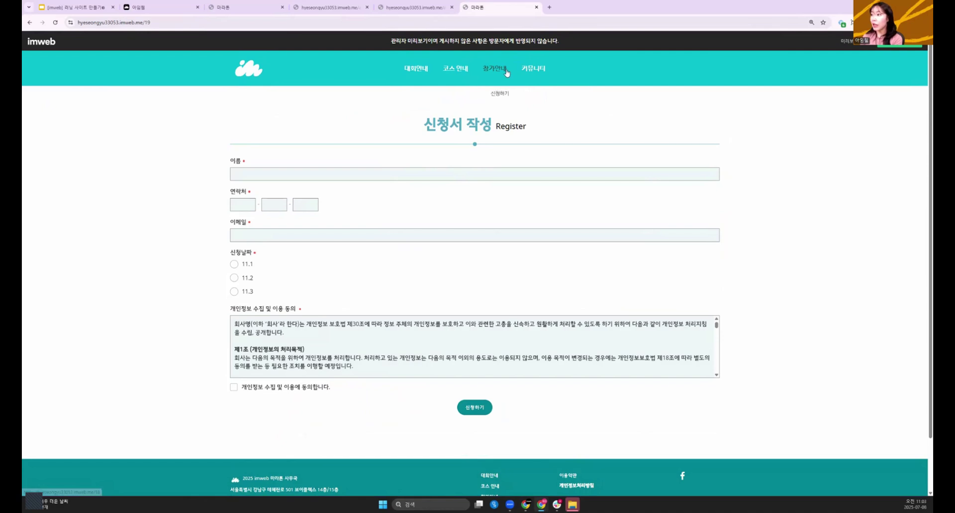
- Return to the design editor and turn on menu hiding (메뉴 숨김) for the 신청하기 submenu
left_click(415, 7)
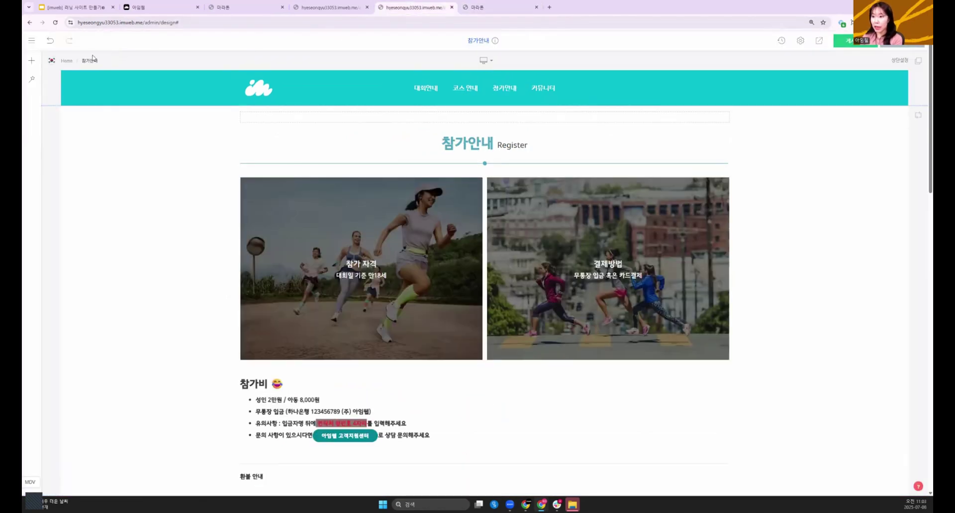
left_click(32, 40)
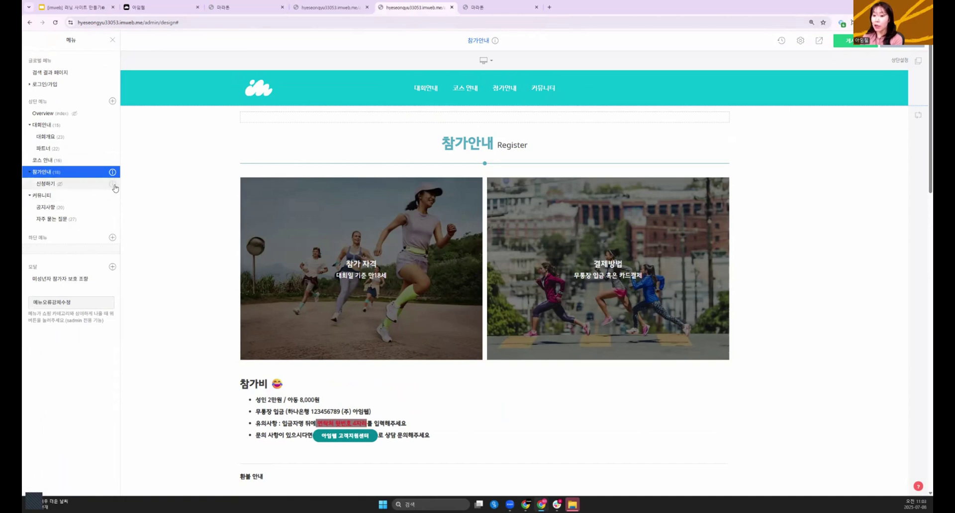
left_click(113, 185)
left_click(122, 193)
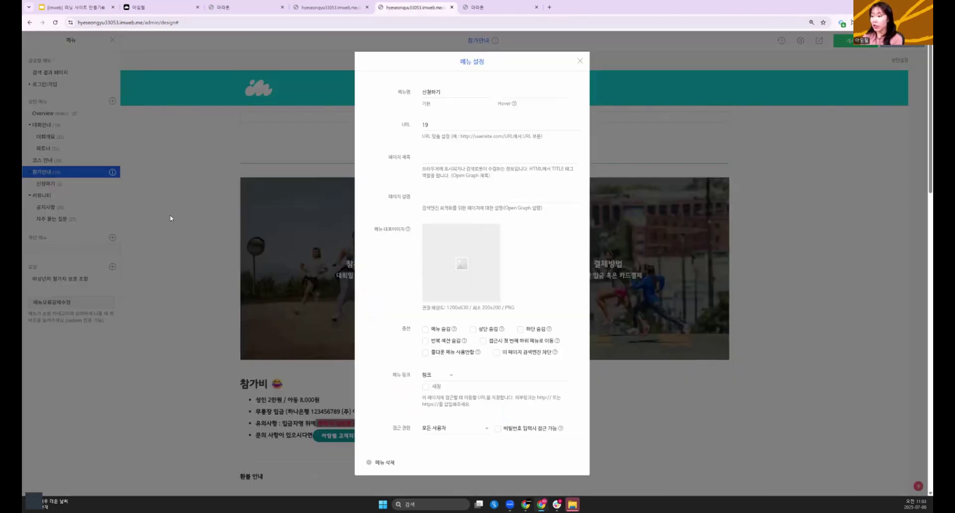
left_click(436, 331)
left_click(144, 287)
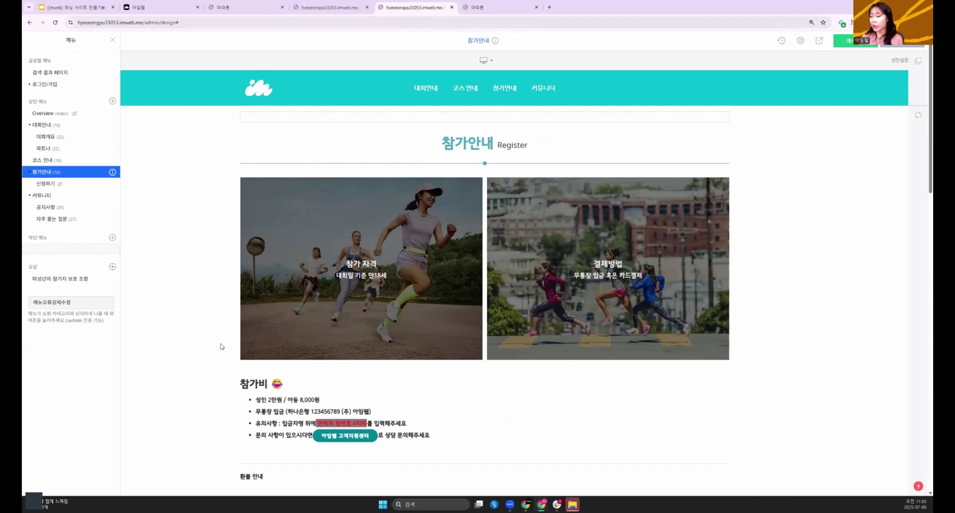
scroll(220, 345, "down", 4)
scroll(267, 383, "down", 2)
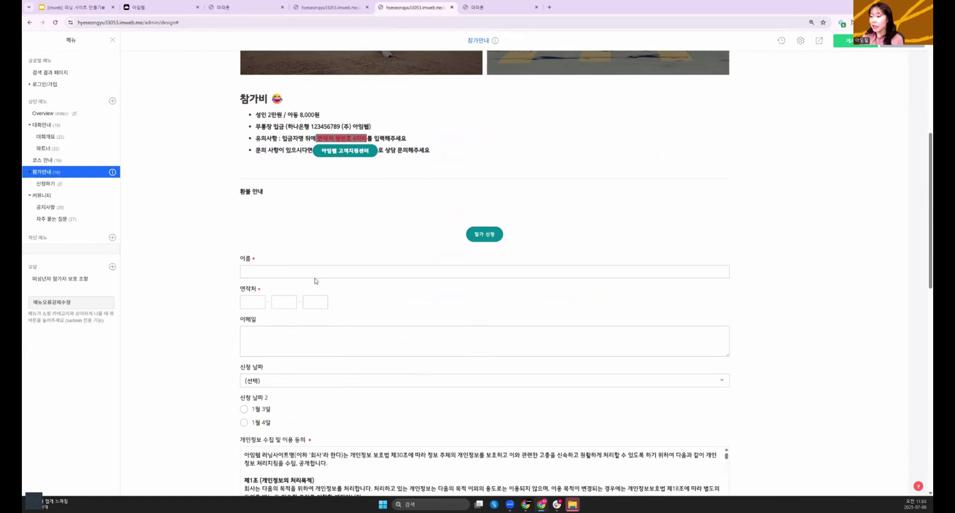
left_click(194, 336)
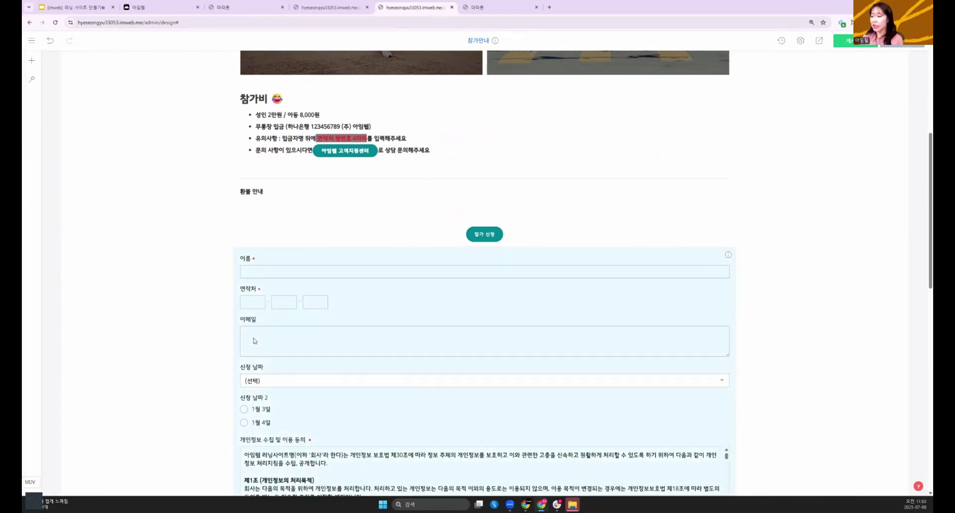
right_click(271, 288)
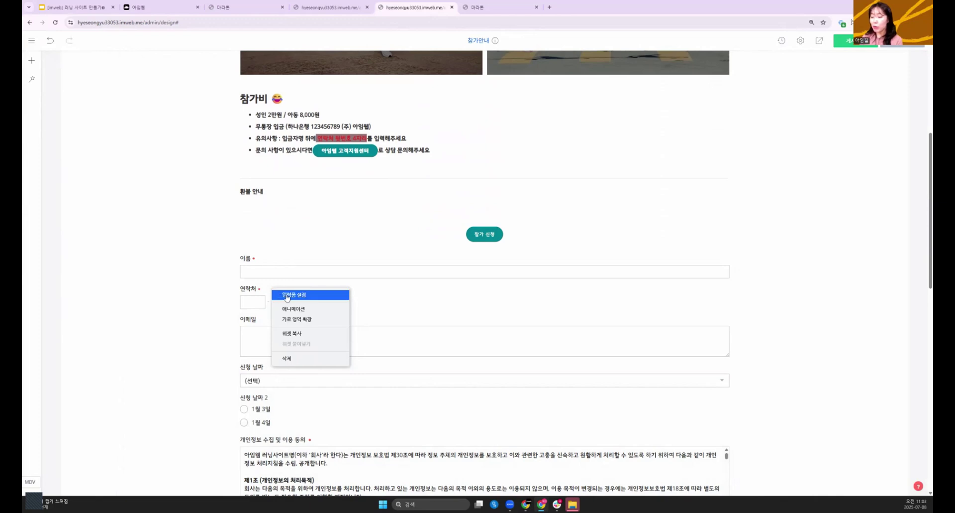
left_click(287, 295)
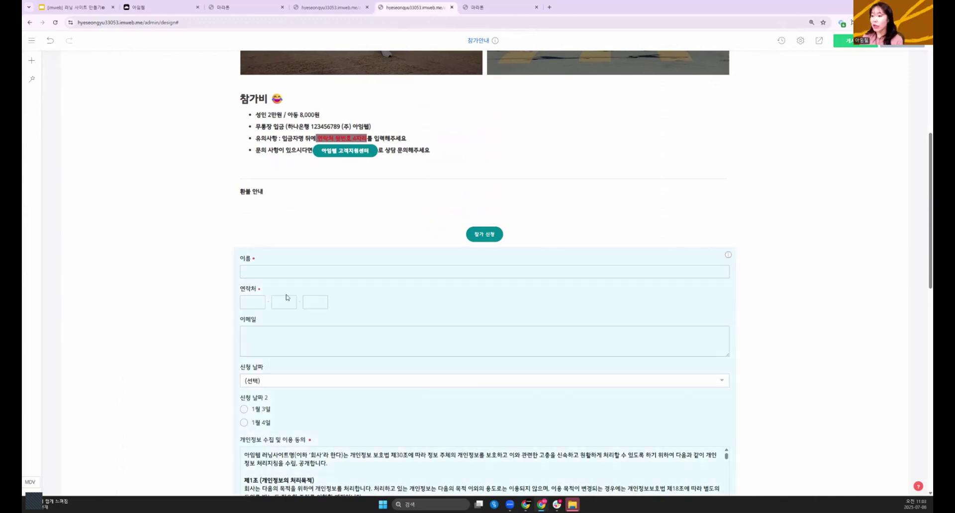
scroll(319, 291, "down", 5)
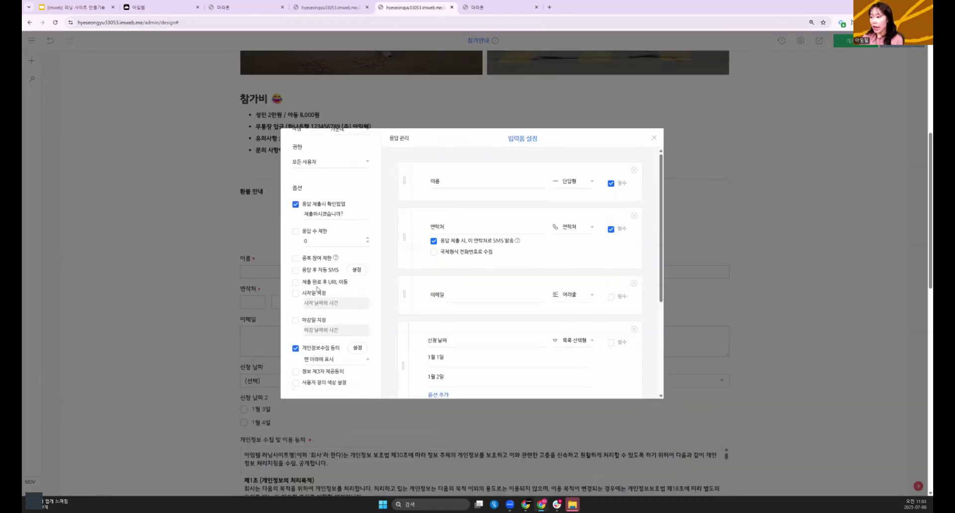
left_click(299, 293)
scroll(348, 306, "down", 2)
left_click(348, 317)
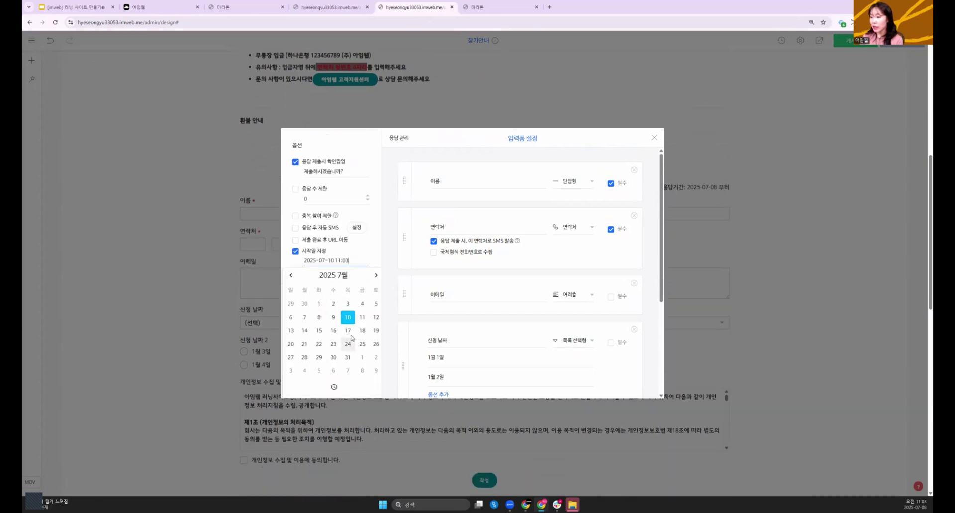
left_click(371, 248)
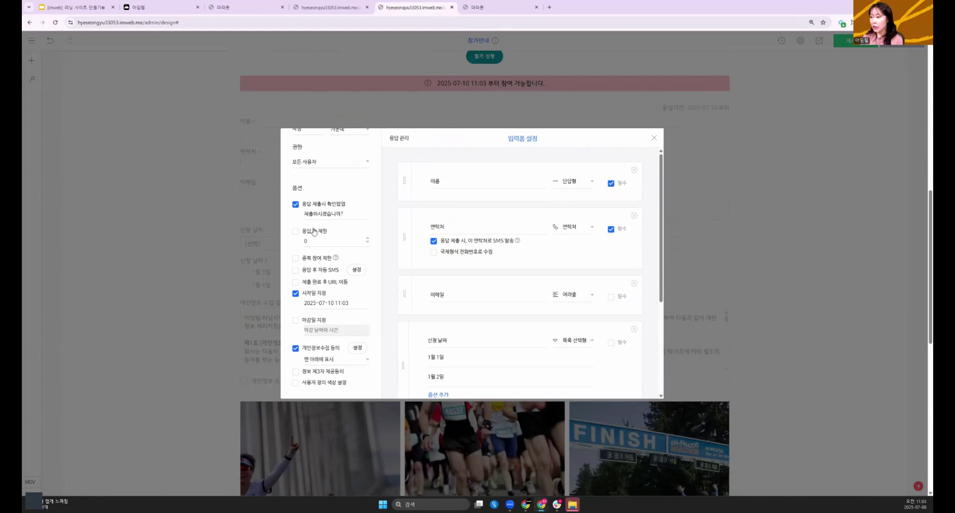
left_click(296, 320)
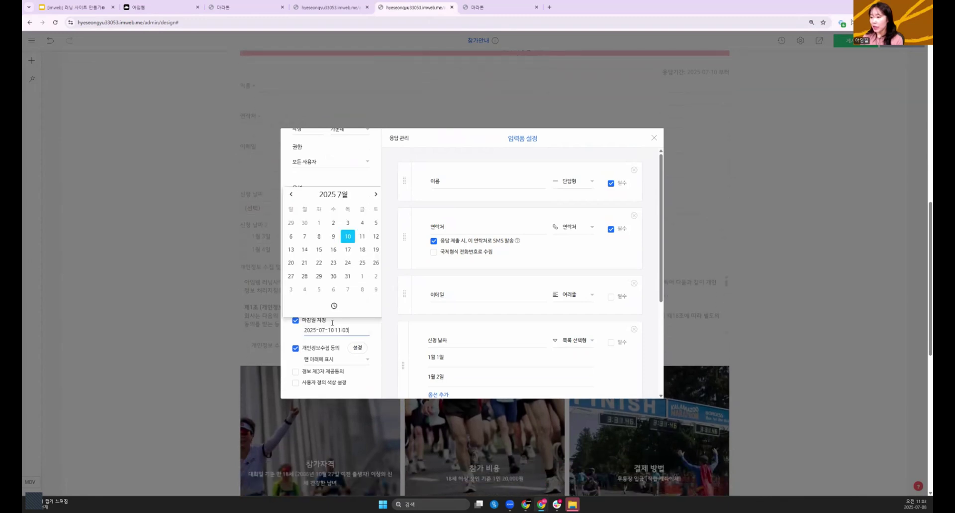
left_click(347, 277)
left_click(375, 338)
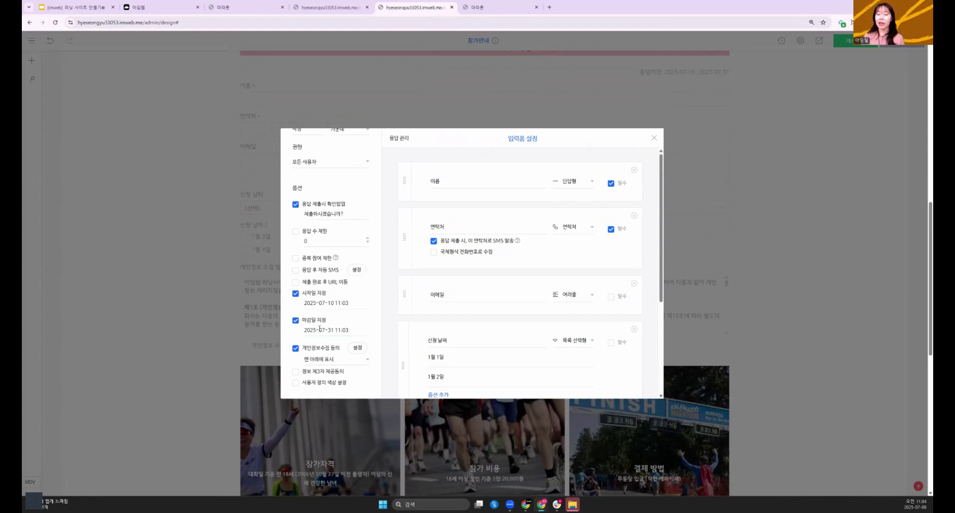
left_click(160, 259)
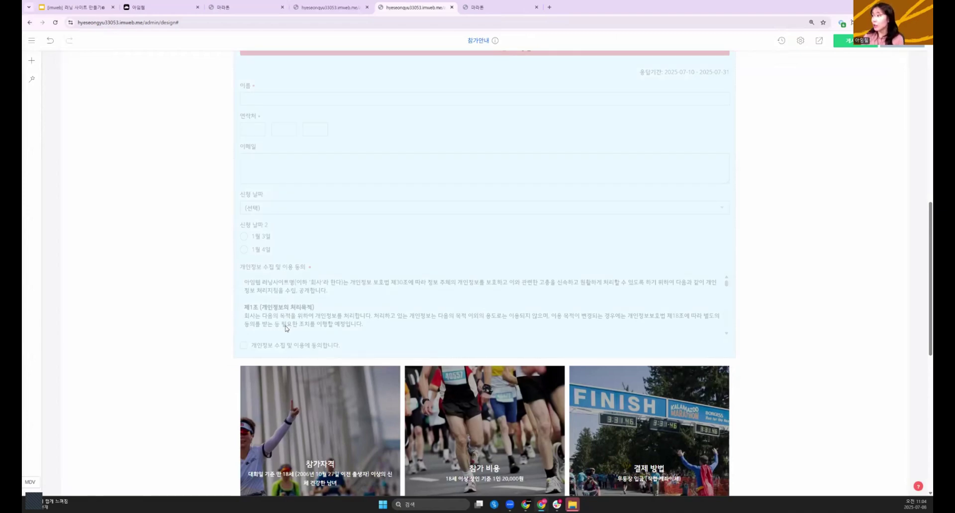
right_click(636, 145)
key("Escape")
double_click(638, 154)
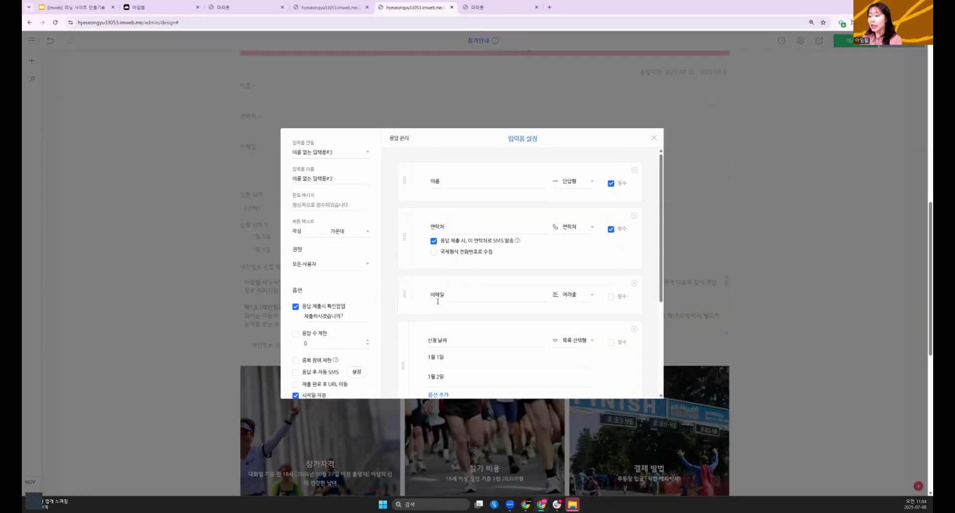
scroll(319, 375, "down", 2)
left_click(320, 360)
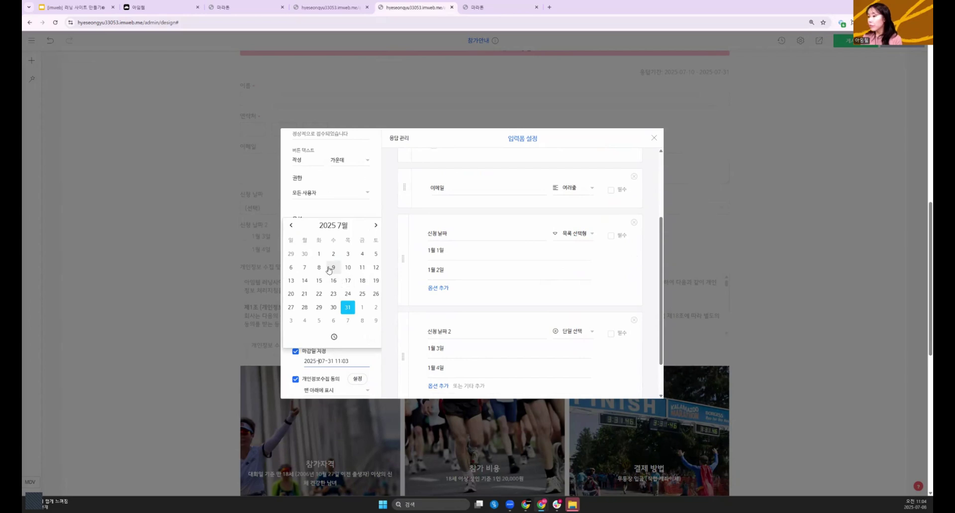
left_click(259, 323)
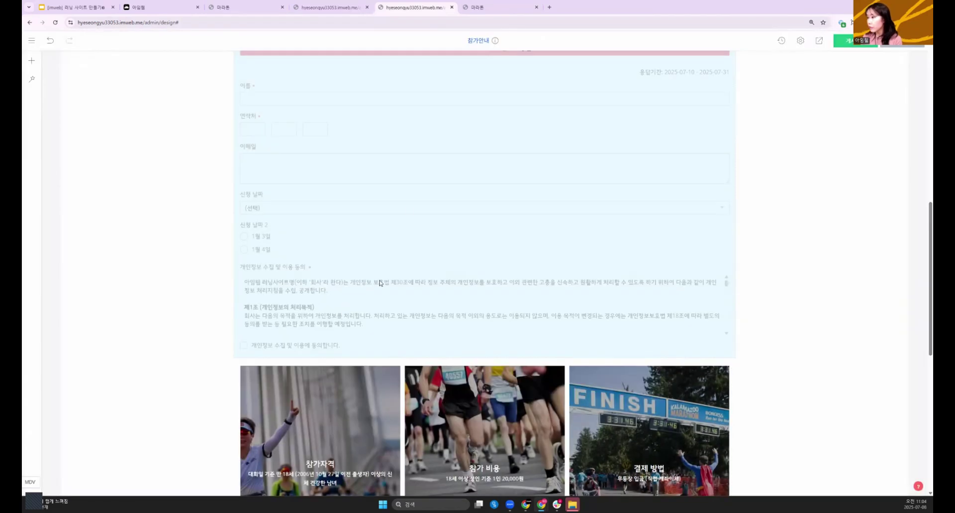
- In the application form's settings, set the start date to 2025-07-01 and the closing date to 2025-07-02, and close the settings
right_click(430, 149)
left_click(444, 157)
scroll(324, 355, "down", 2)
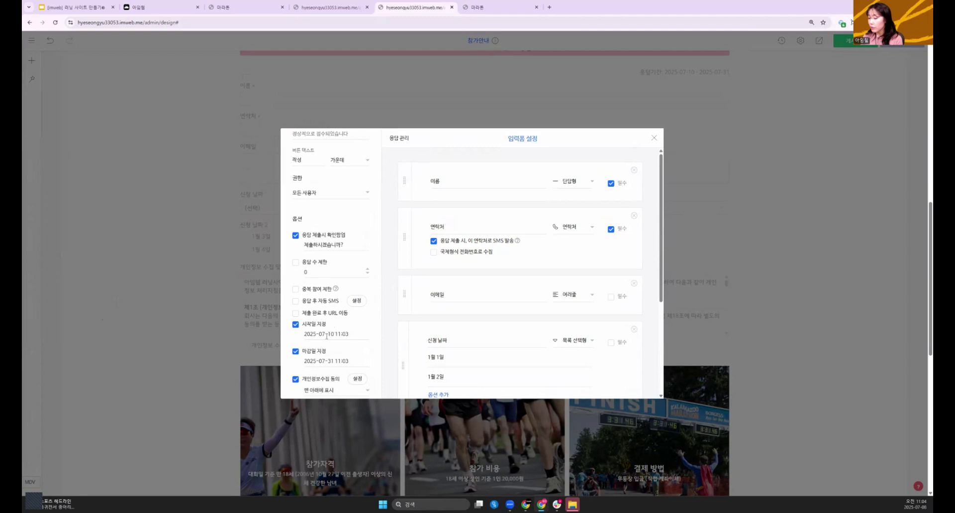
left_click(327, 334)
left_click(319, 226)
left_click(329, 358)
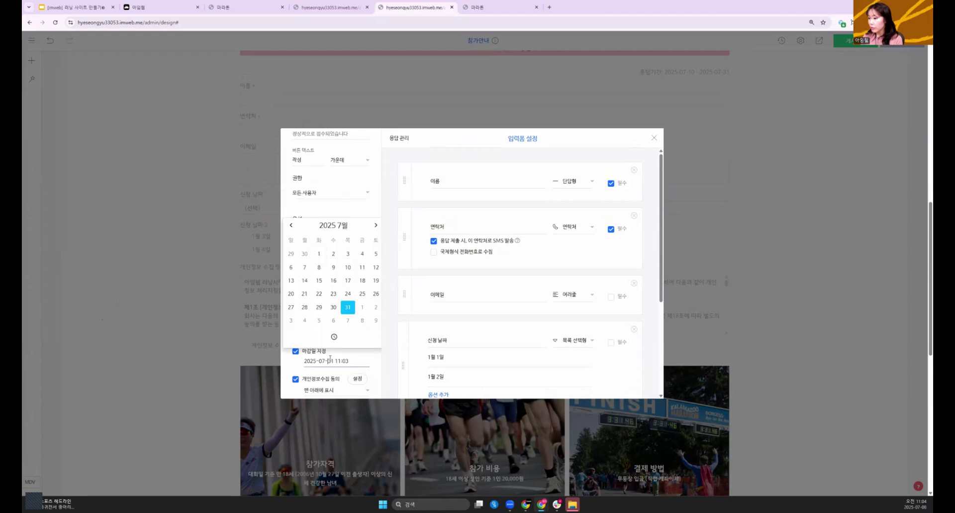
left_click(333, 253)
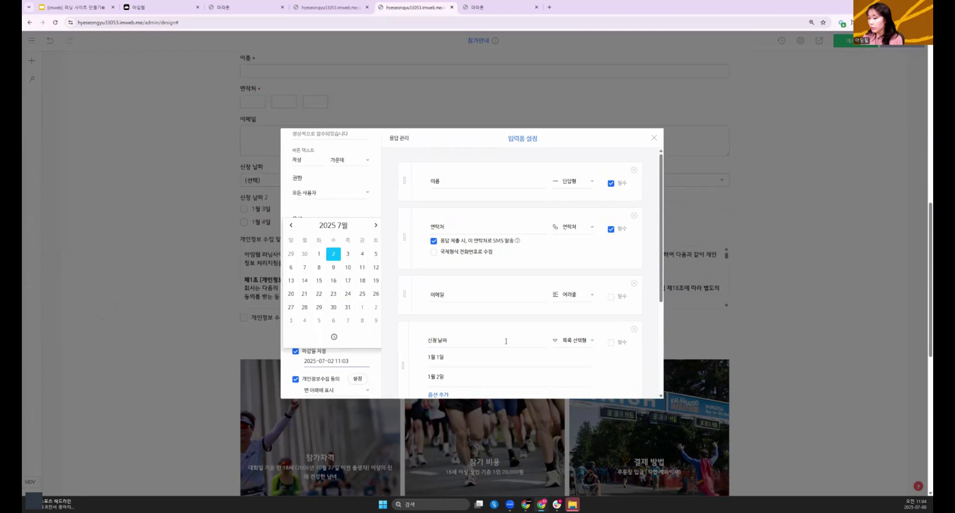
left_click(577, 340)
left_click(797, 328)
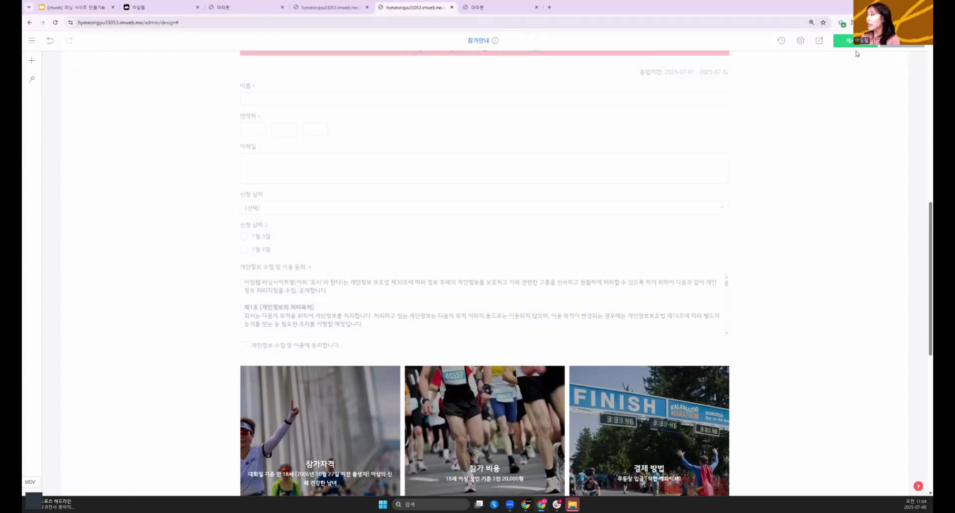
- Preview the 참가안내 page, check the application form with its new response period, and return to the presentation slides
left_click(819, 41)
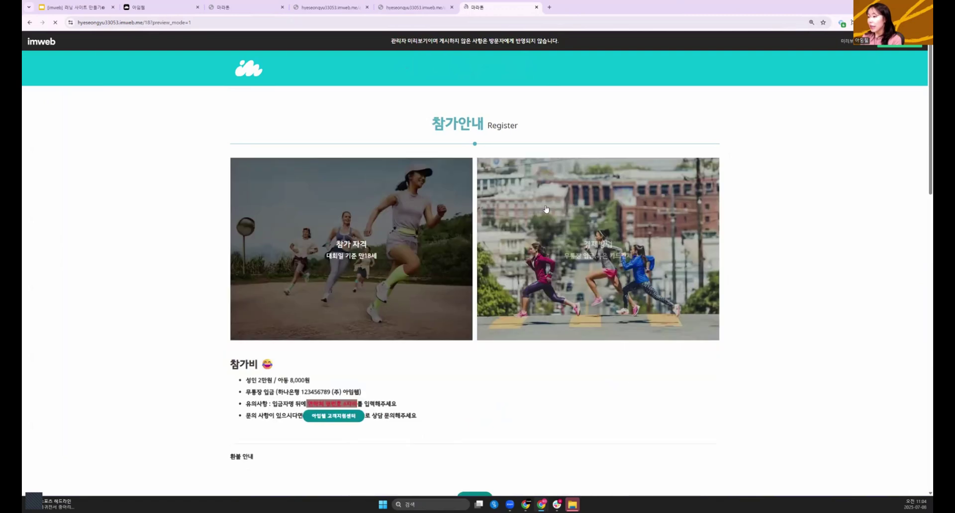
scroll(555, 262, "down", 5)
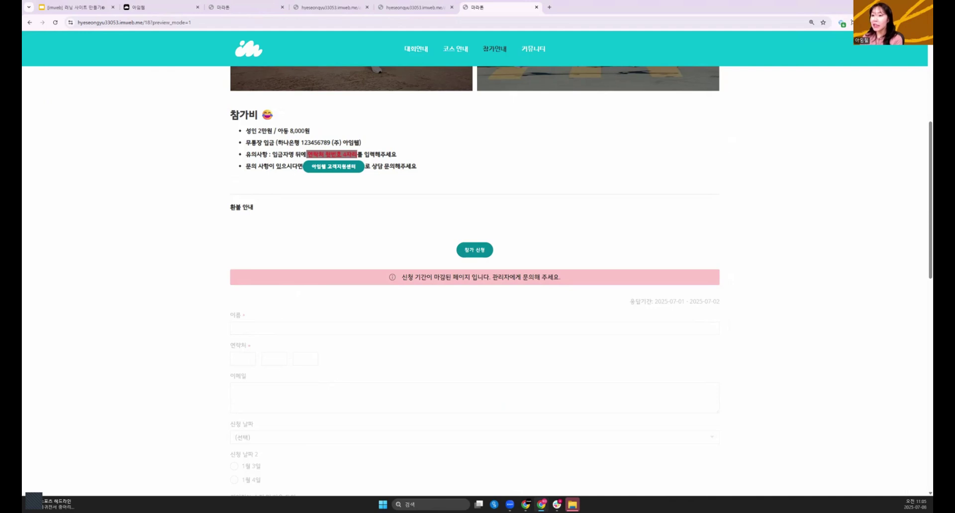
left_click(84, 7)
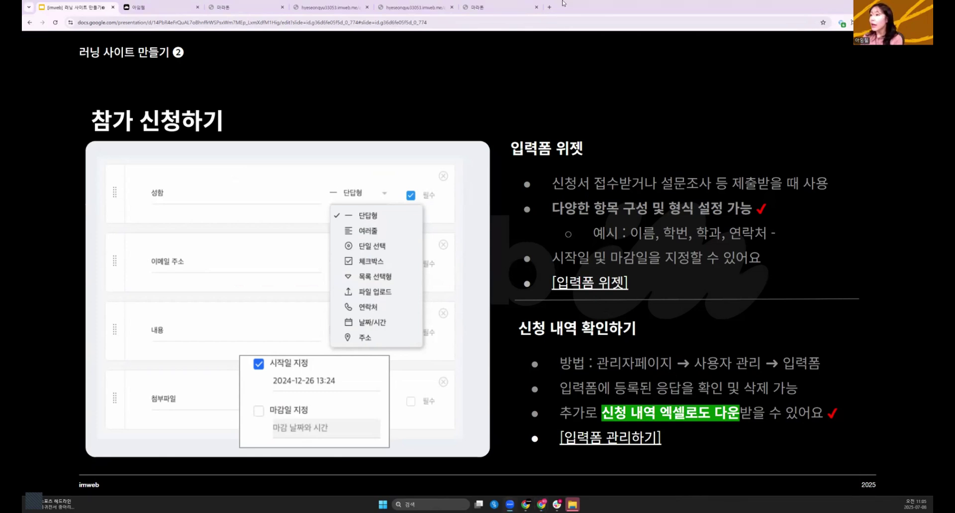
- Switch to the site's admin page, open the 입력폼 section of 컨텐츠 관리, and view the responses of 이름 없는 입력폼#1 copy
left_click(347, 3)
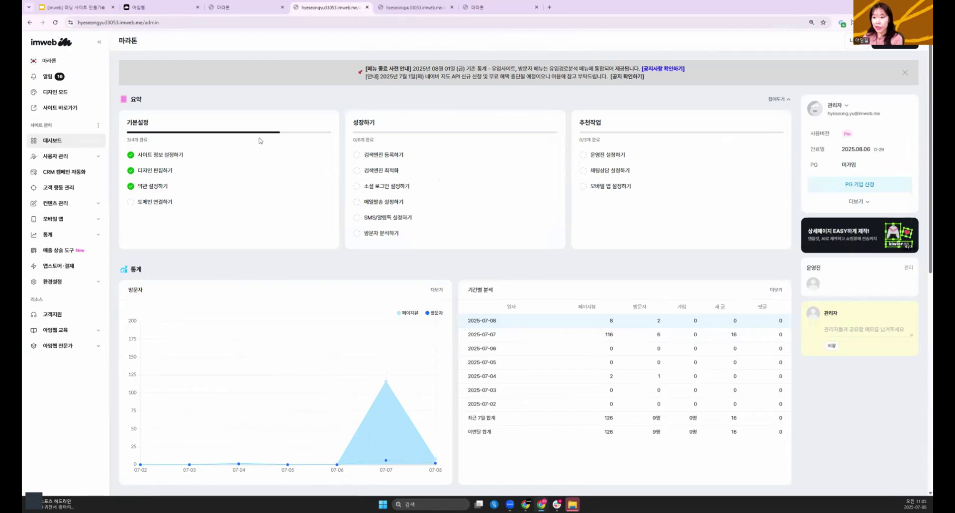
left_click(75, 208)
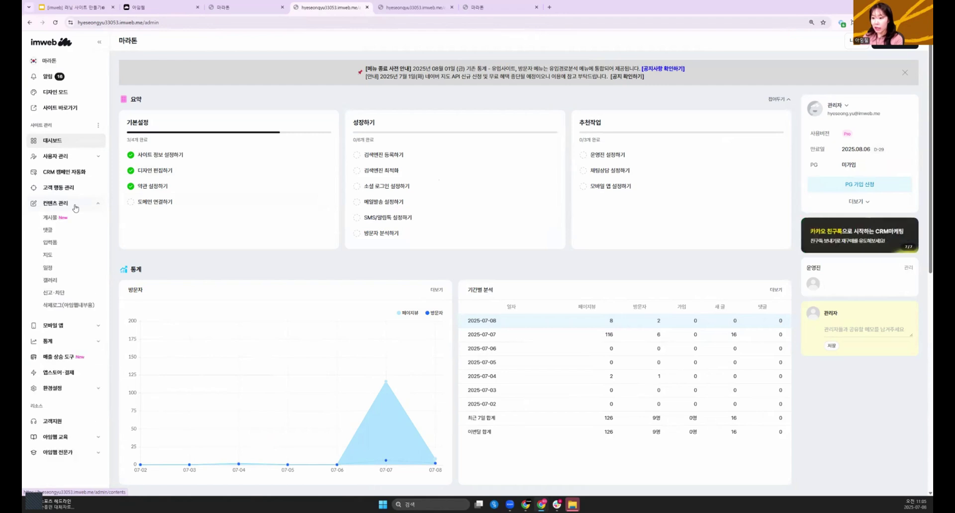
left_click(59, 246)
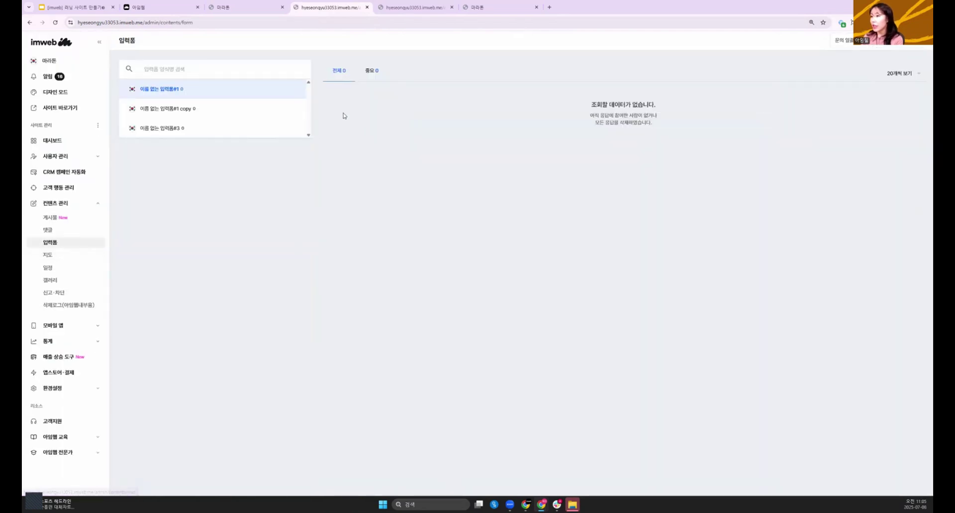
left_click(260, 113)
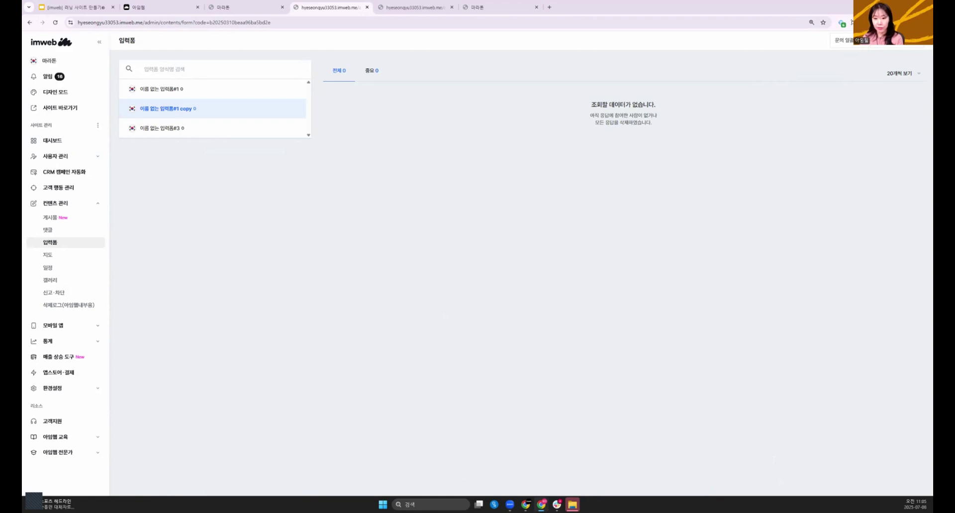
- Return to the presentation and go through the slides on FAQ examples and making an FAQ
left_click(55, 7)
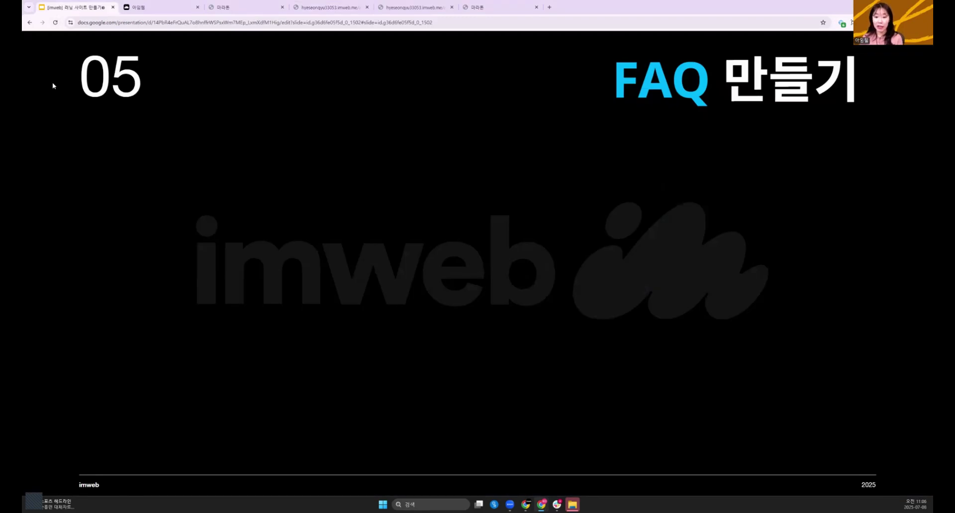
key("Right")
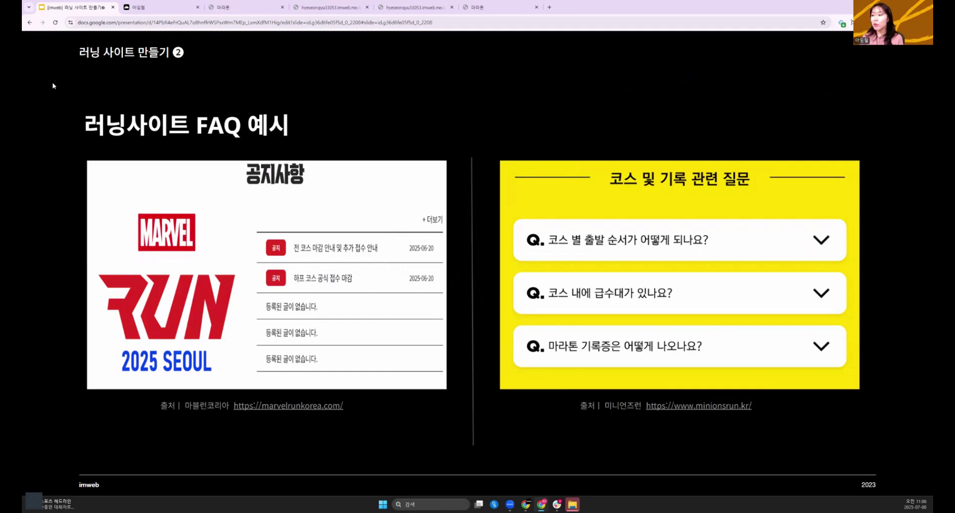
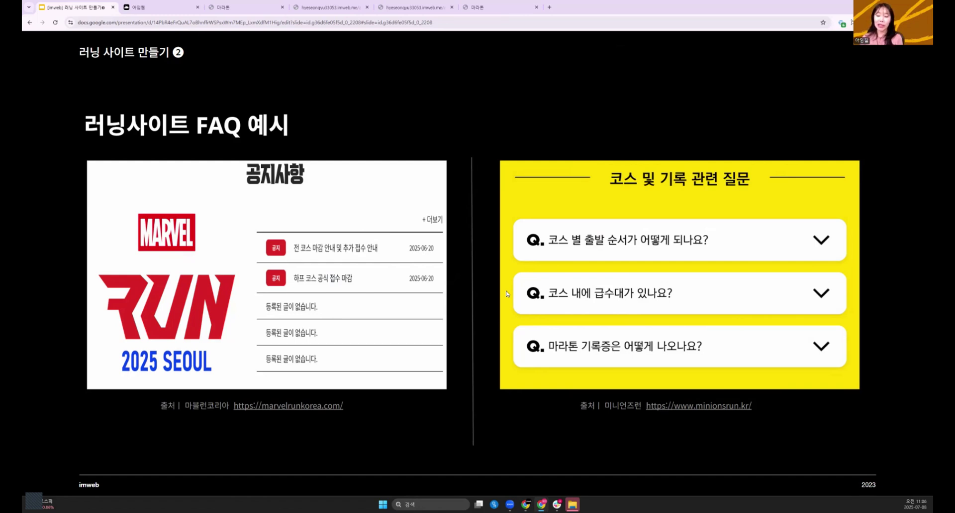
key("Right")
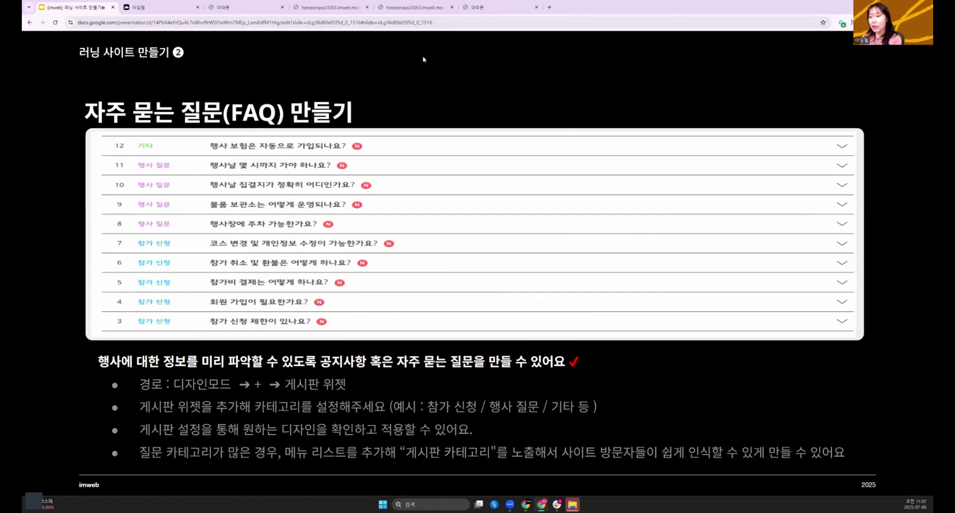
- Switch to the site preview and view the 자주 묻는 질문 page under 커뮤니티
left_click(480, 8)
scroll(493, 391, "up", 3)
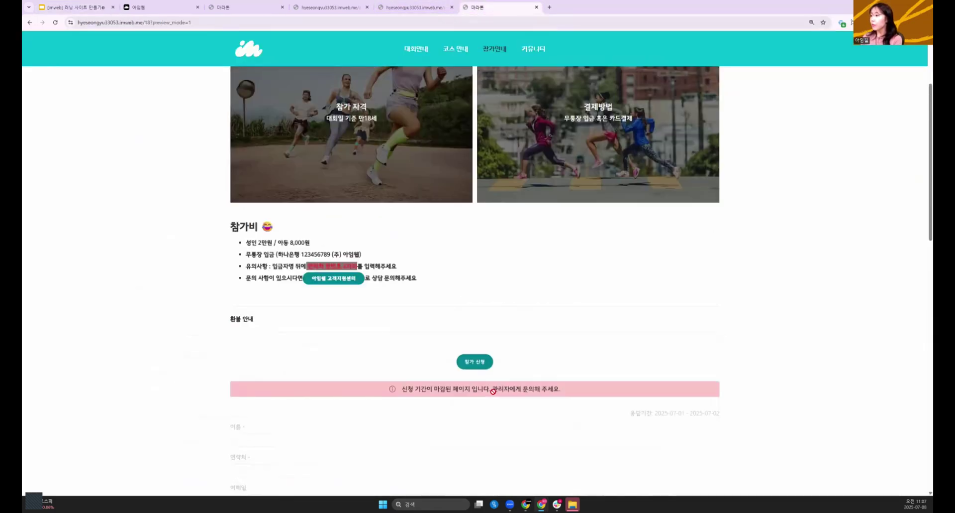
scroll(493, 391, "up", 3)
mouse_move(534, 68)
left_click(537, 107)
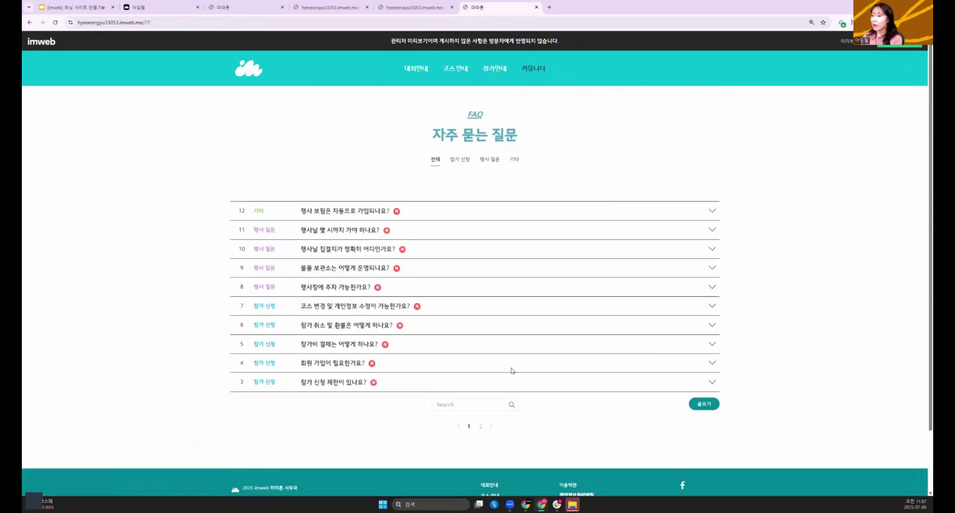
- Return to the design editor and open the 자주 묻는 질문 page under 커뮤니티 for editing
left_click(441, 7)
scroll(494, 126, "up", 5)
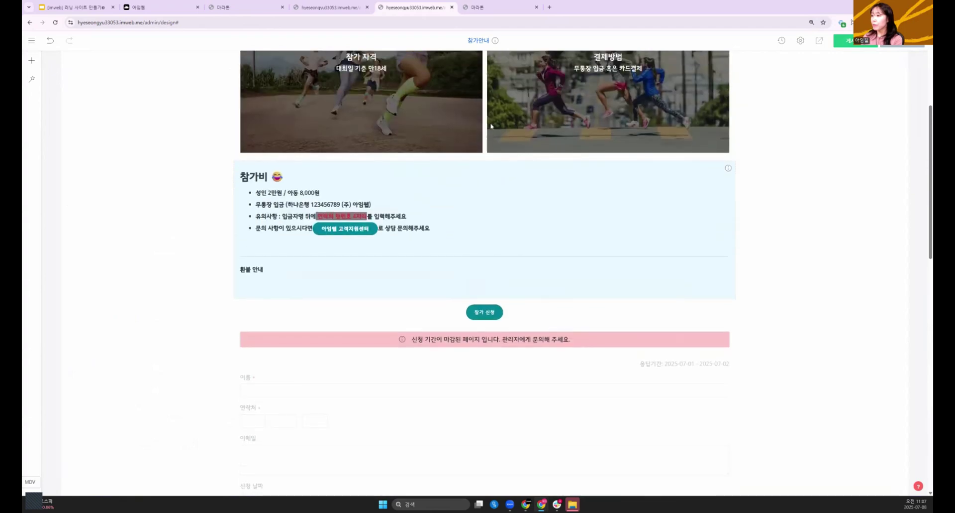
scroll(491, 126, "up", 5)
mouse_move(545, 88)
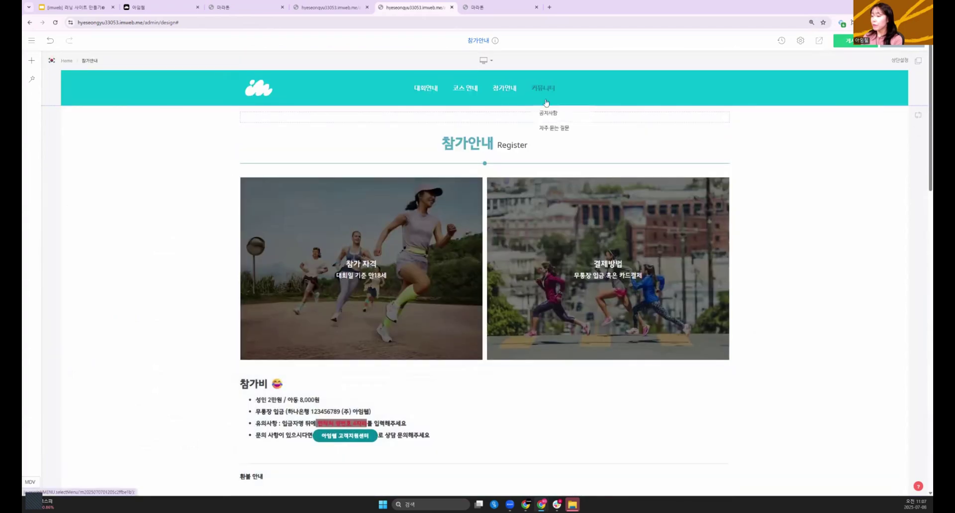
left_click(549, 132)
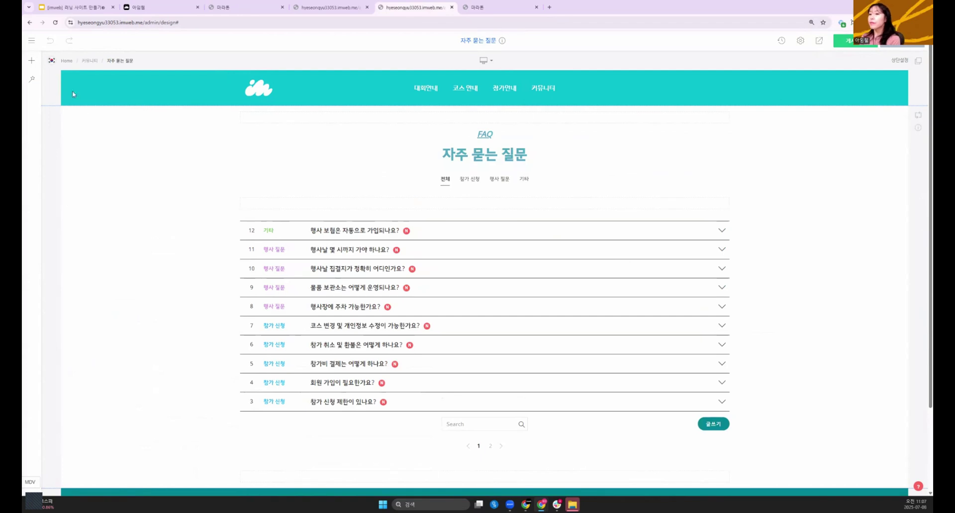
- Add a new menu page named 테스트 to the site's top menu (상단 메뉴), placed under 커뮤니티
left_click(31, 40)
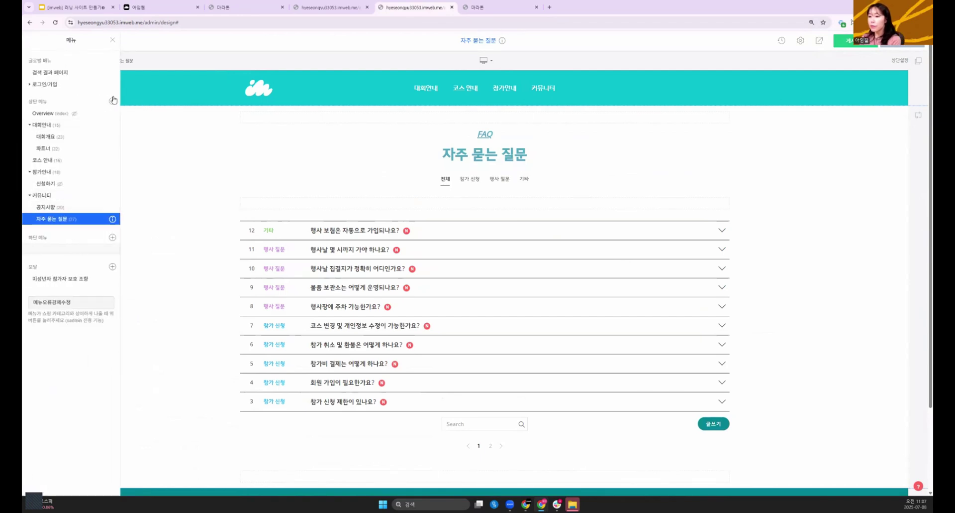
left_click(113, 101)
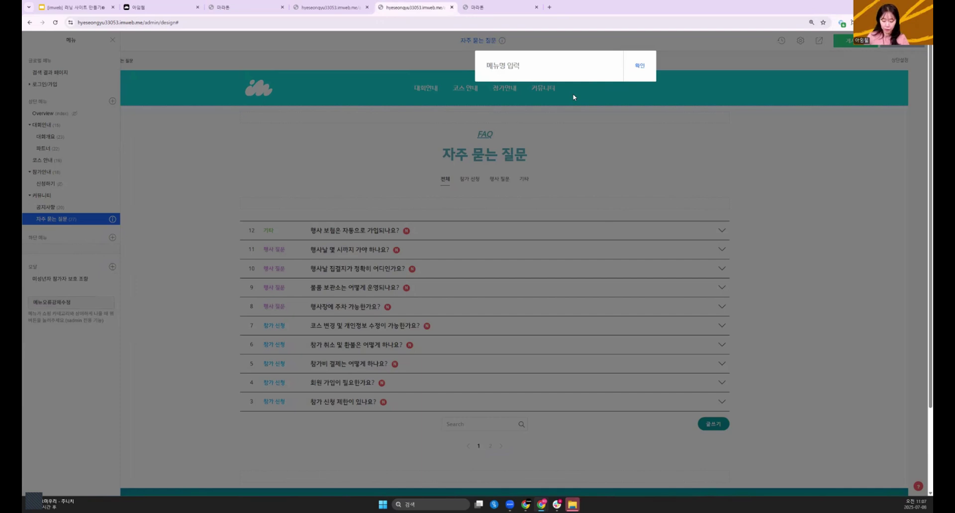
type("문의")
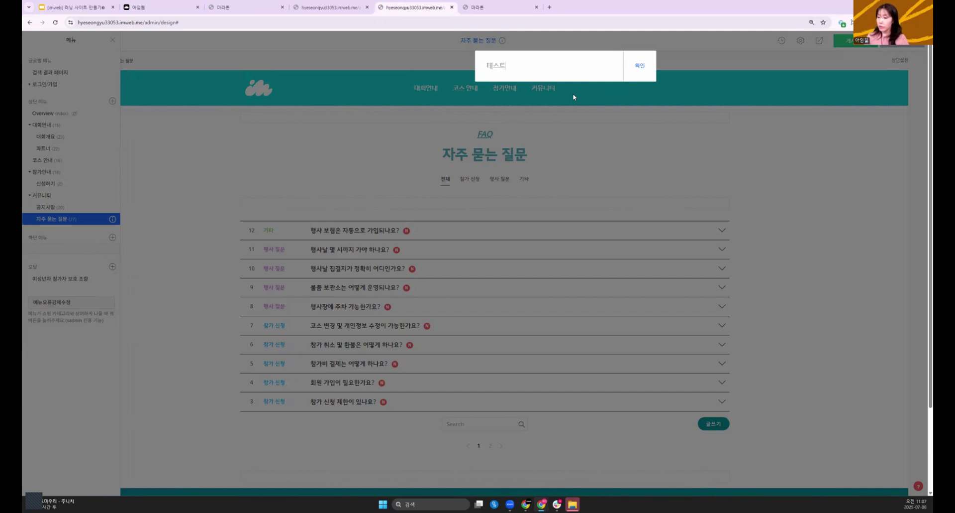
key("Return")
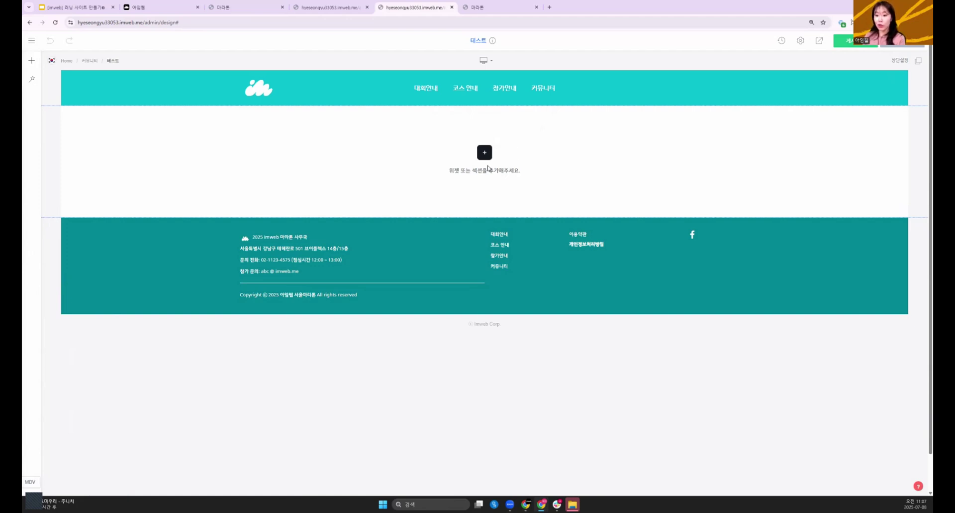
- Add a text widget to the empty 테스트 page and replace its placeholder text with 자주 묻는 질문
left_click(485, 152)
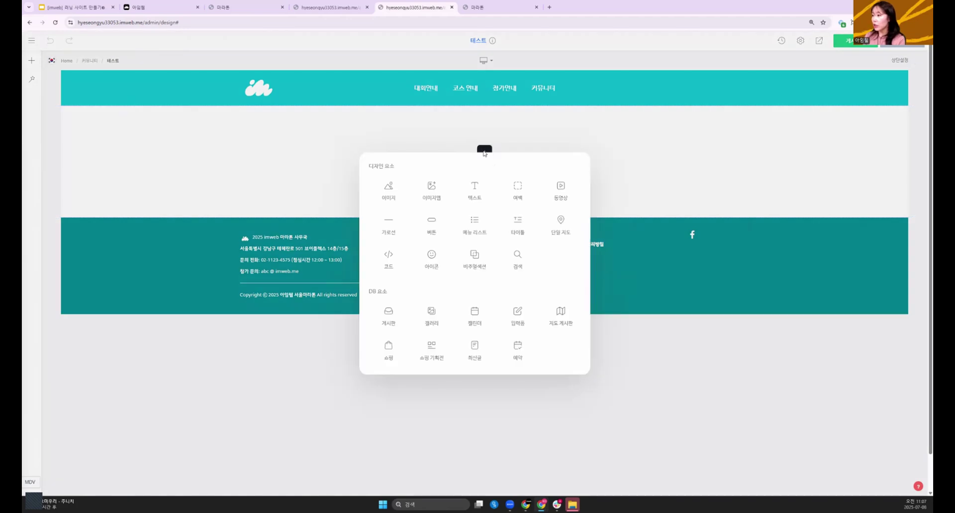
left_click(486, 194)
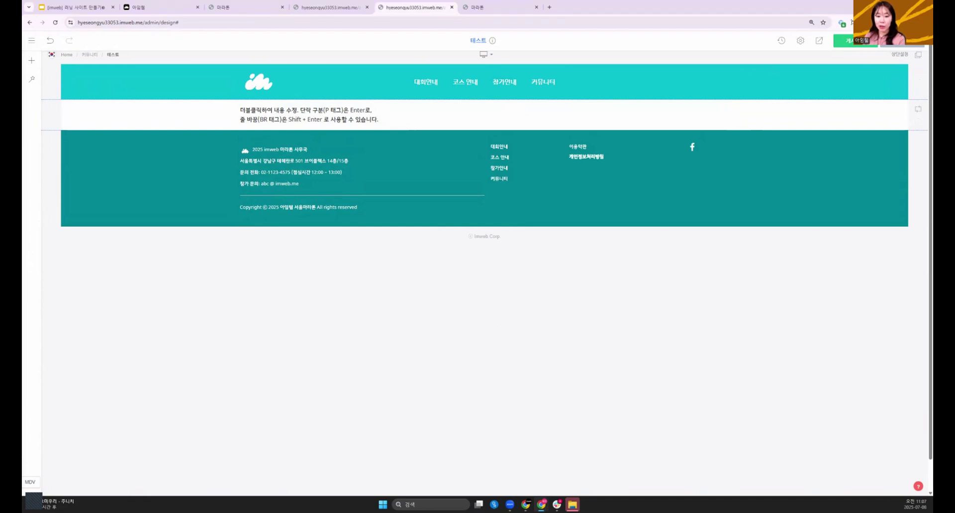
double_click(272, 112)
type("자주 묻는 질문")
- Set the font size of the 자주 묻는 질문 heading to 36 and leave text editing
triple_click(272, 109)
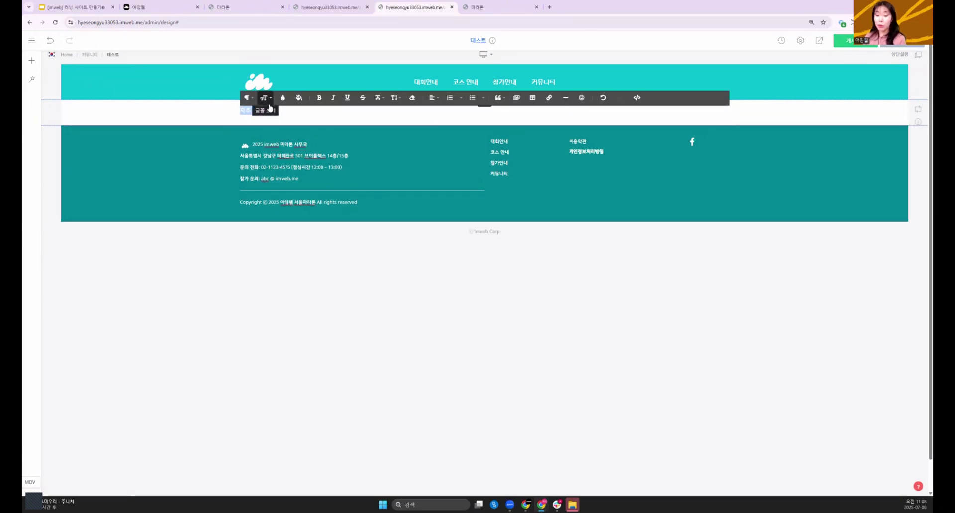
left_click(265, 97)
scroll(271, 164, "down", 5)
scroll(277, 197, "down", 2)
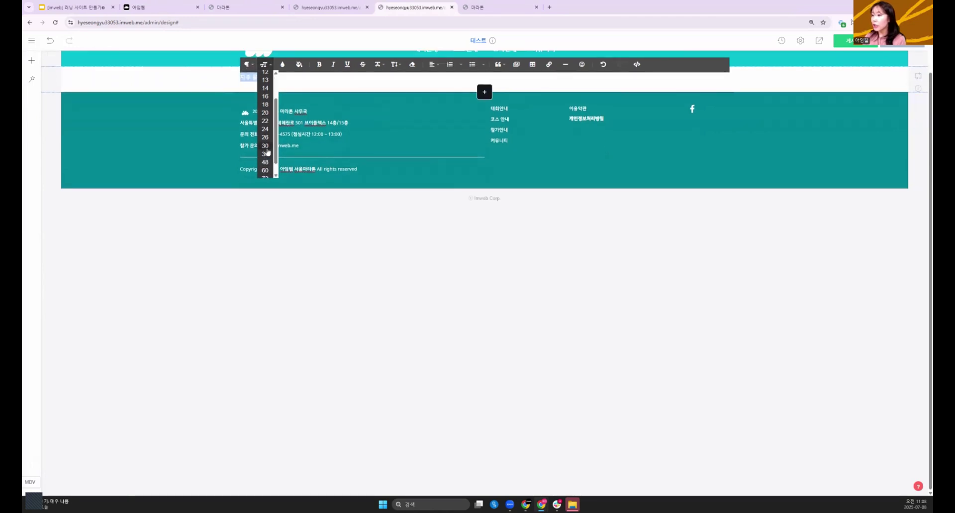
left_click(265, 154)
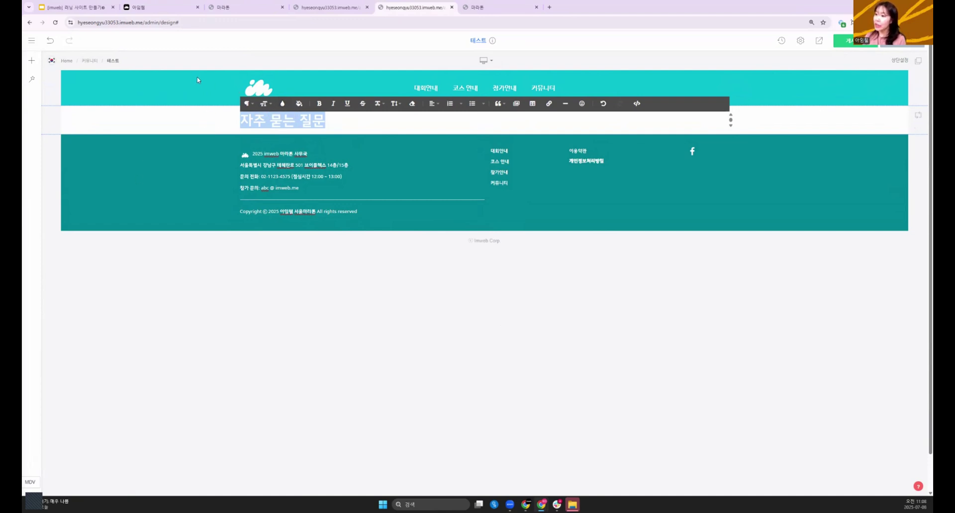
left_click(174, 110)
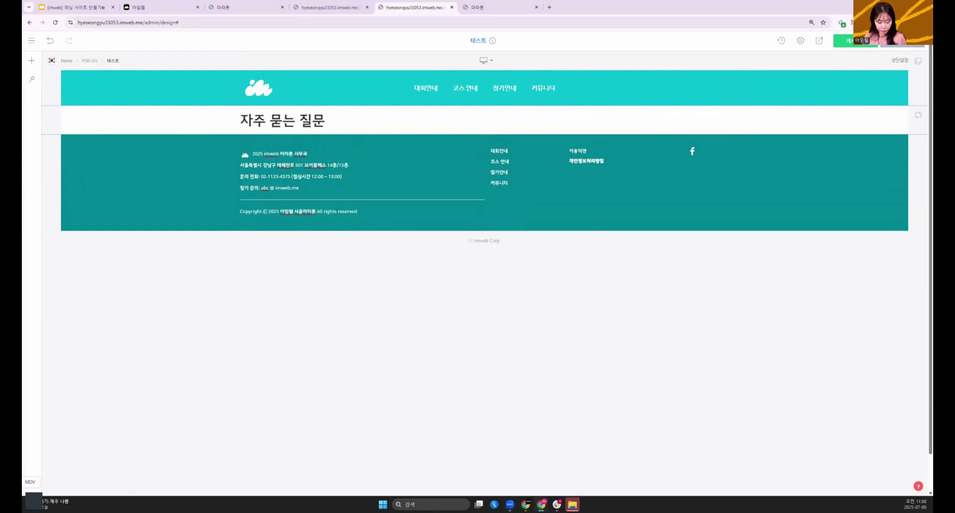
- Set the text color of the 자주 묻는 질문 heading to #4faabd and leave text editing
triple_click(265, 117)
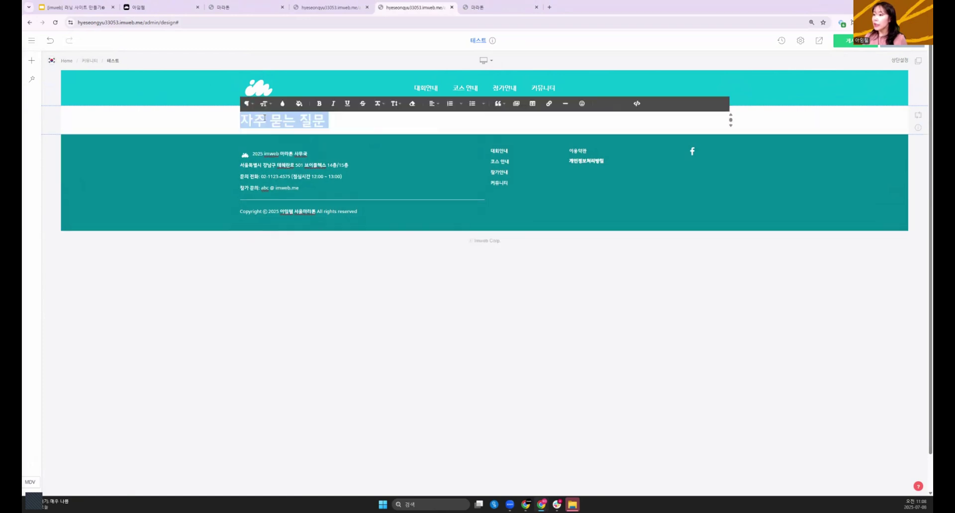
left_click(283, 103)
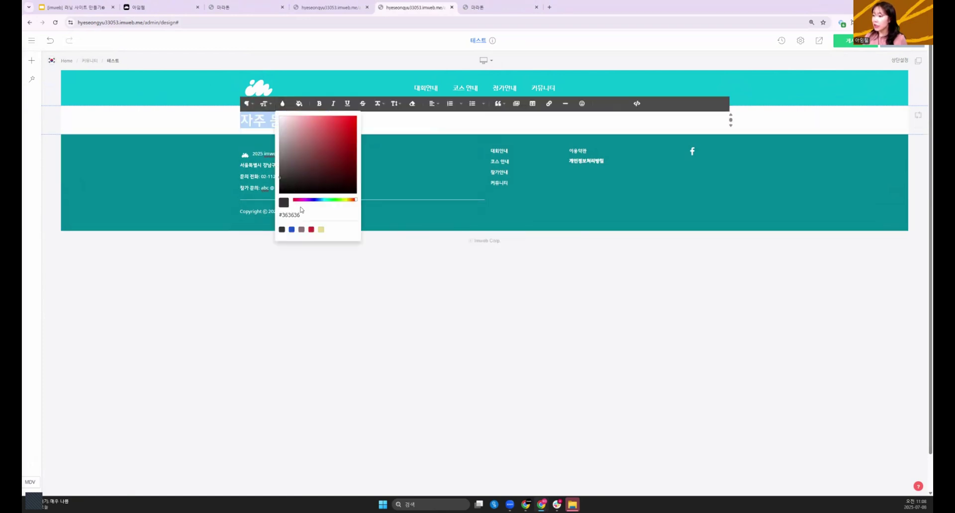
left_click(303, 213)
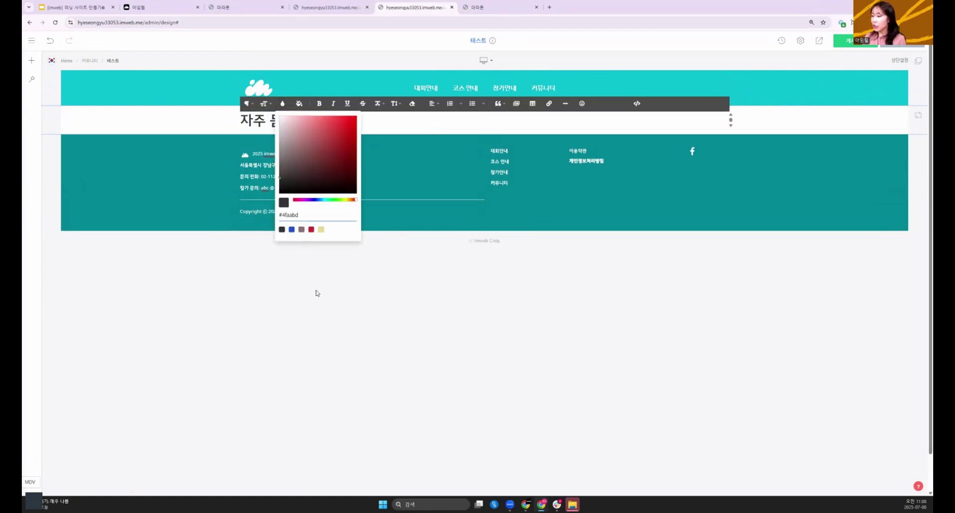
left_click(327, 154)
mouse_move(312, 120)
left_mouse_down()
mouse_move(240, 120)
mouse_move(315, 128)
mouse_move(303, 118)
left_mouse_up()
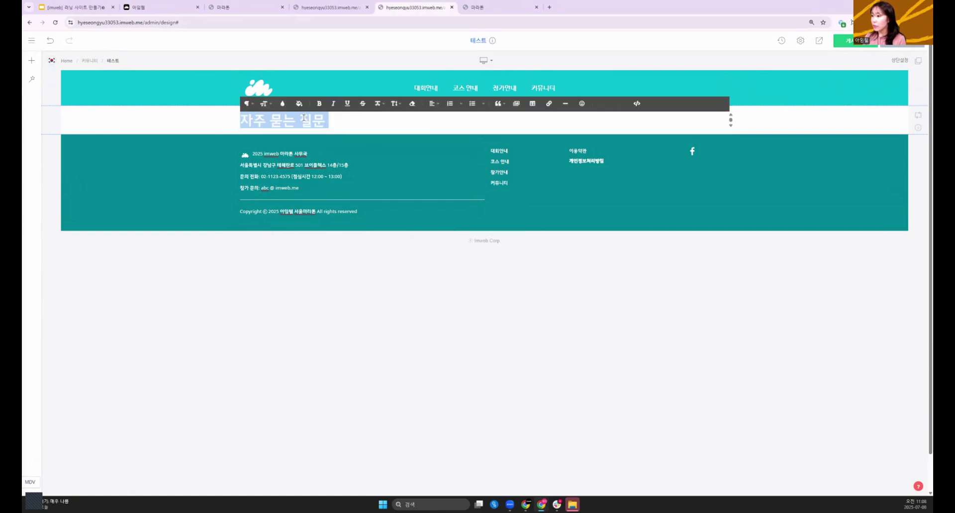
left_click(282, 103)
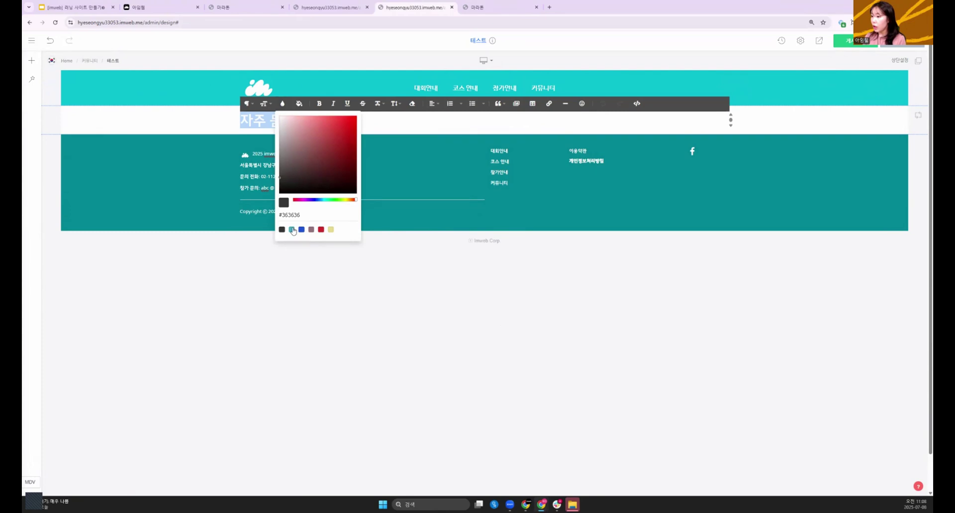
left_click(292, 229)
left_click(319, 218)
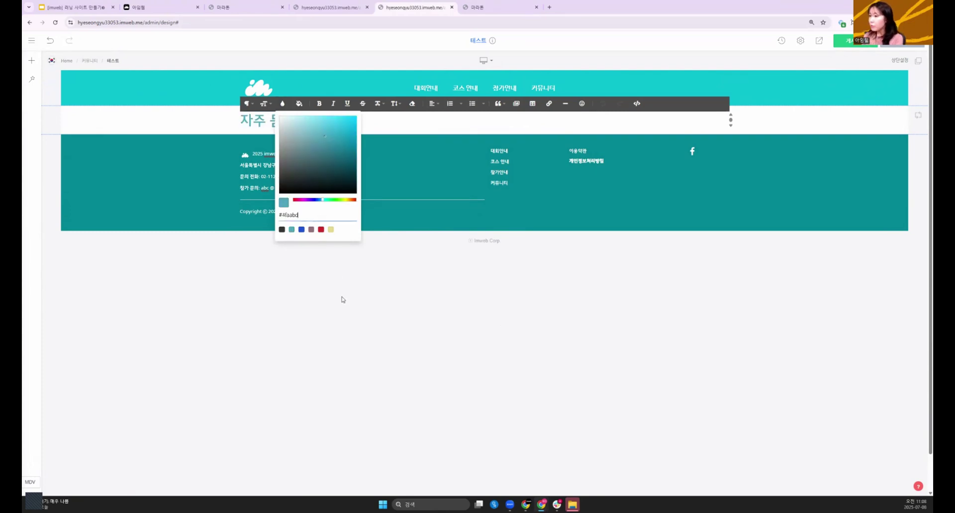
left_click(464, 322)
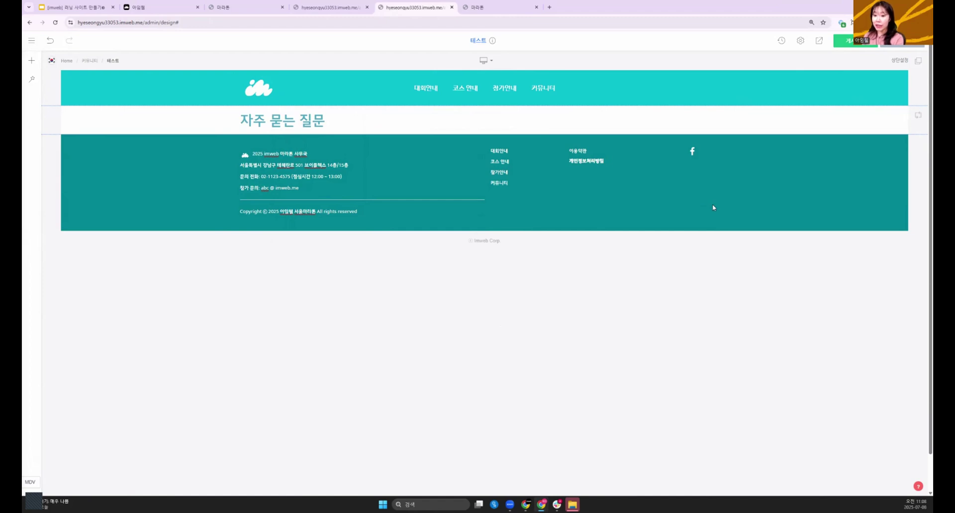
- Add a 여백 (spacer) widget to the section and place it above the 자주 묻는 질문 heading
left_click(483, 134)
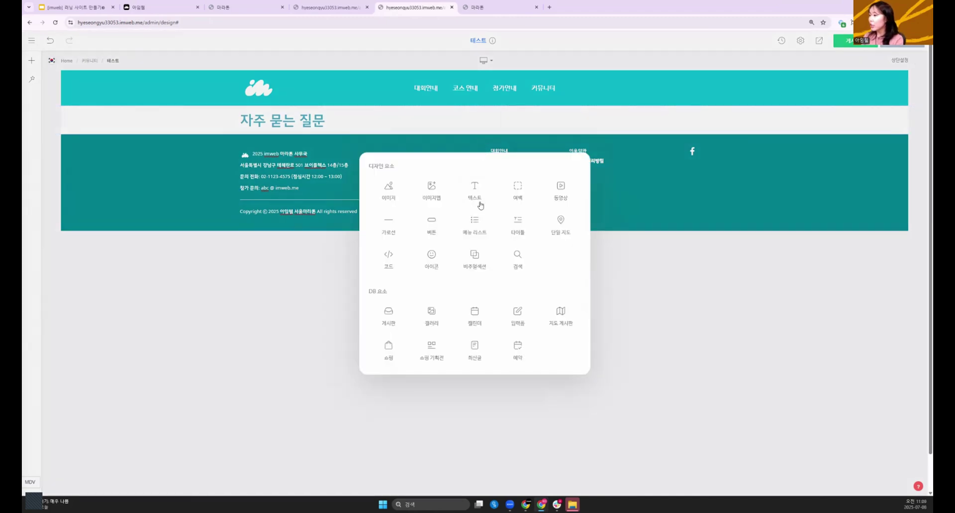
left_click(415, 132)
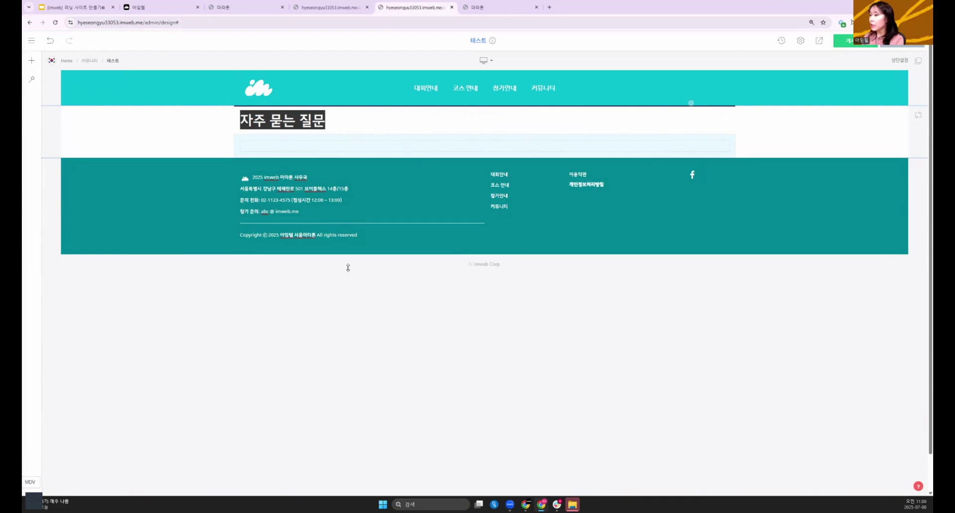
left_click_drag(349, 267, 351, 264)
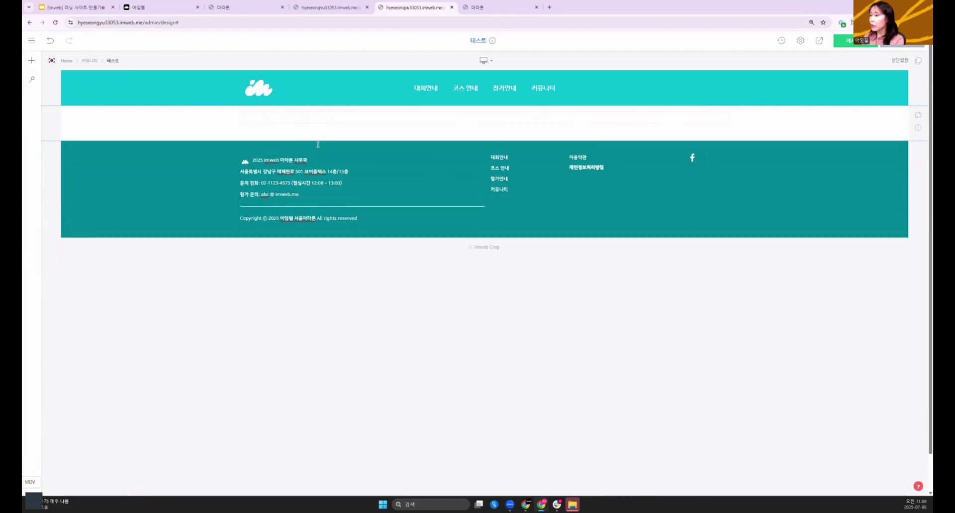
left_click(466, 398)
- Center-align the 자주 묻는 질문 heading text and leave text editing
left_click(327, 149)
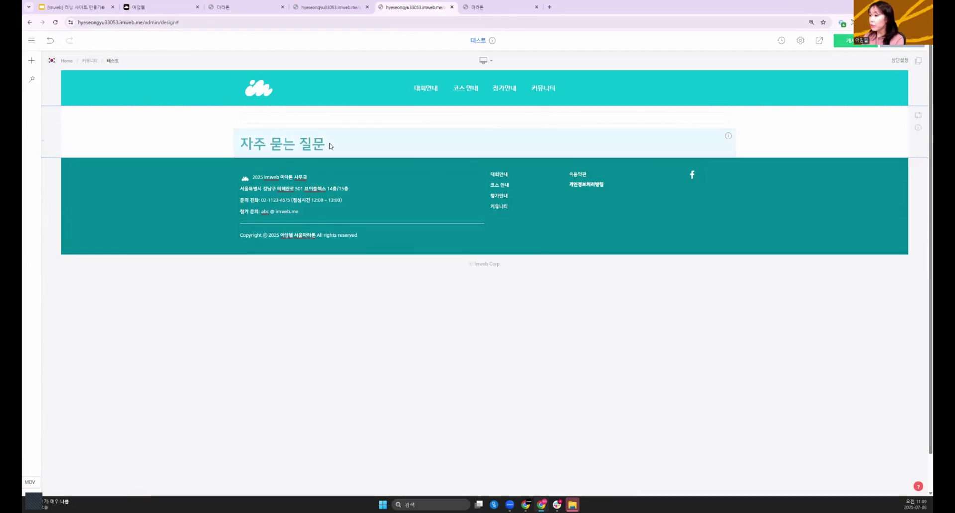
double_click(322, 146)
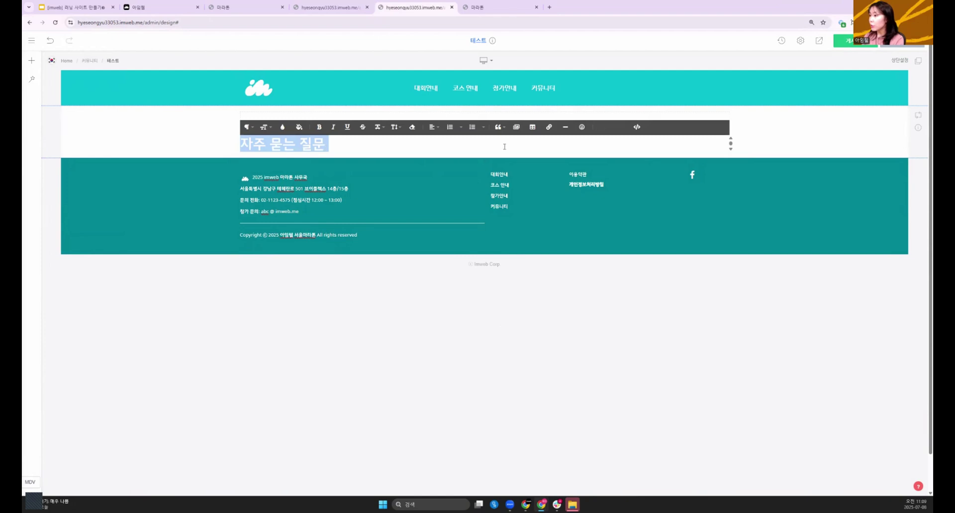
left_click(432, 127)
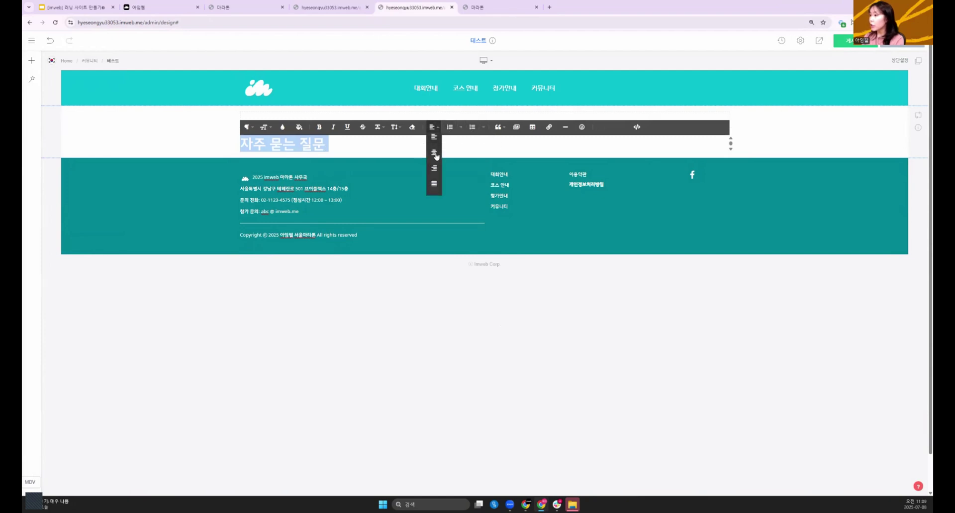
left_click(433, 154)
left_click(499, 401)
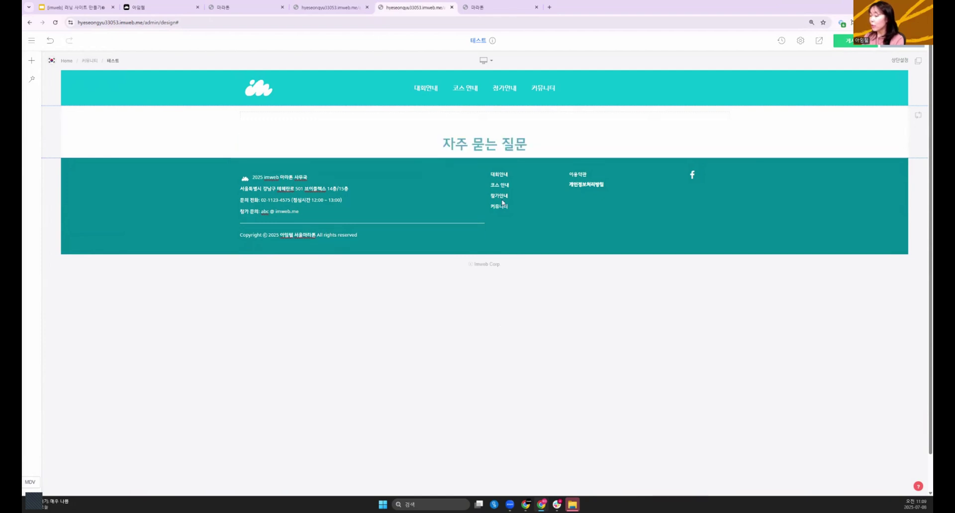
- Add a 여백 widget below the heading and insert a 가로선 (horizontal line) widget between the heading and that spacer
left_click(483, 157)
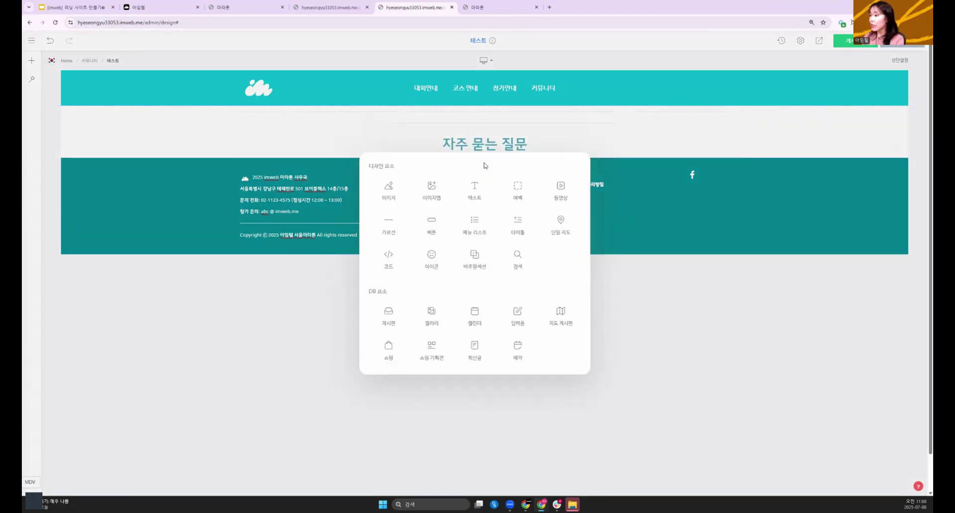
left_click(677, 333)
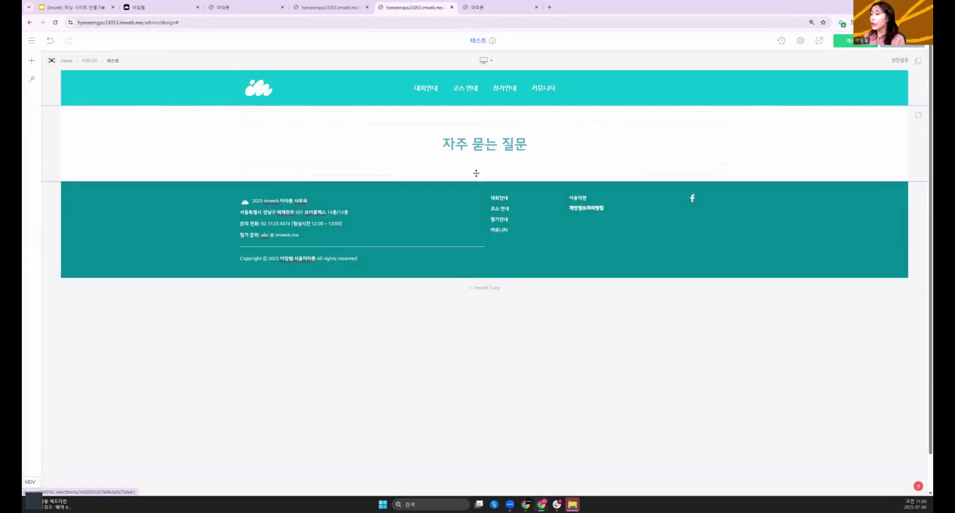
mouse_move(482, 158)
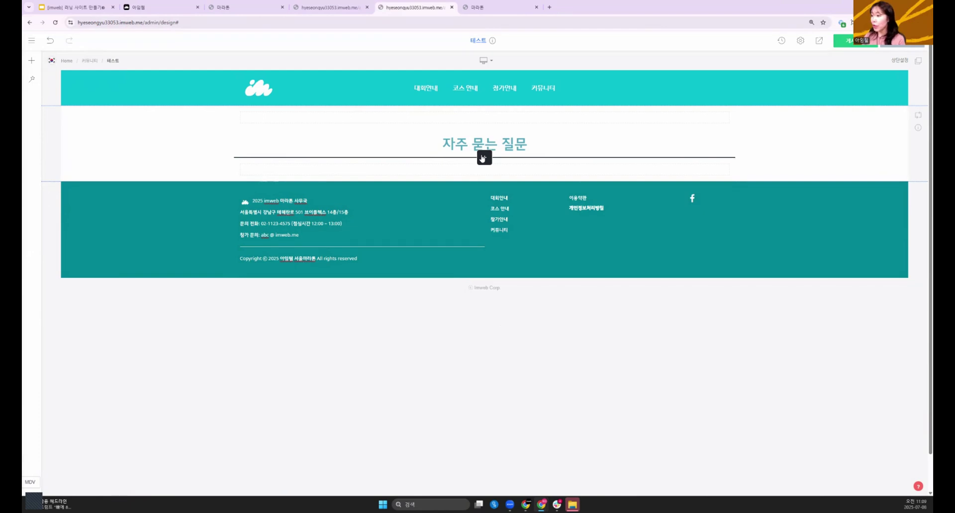
left_click(483, 158)
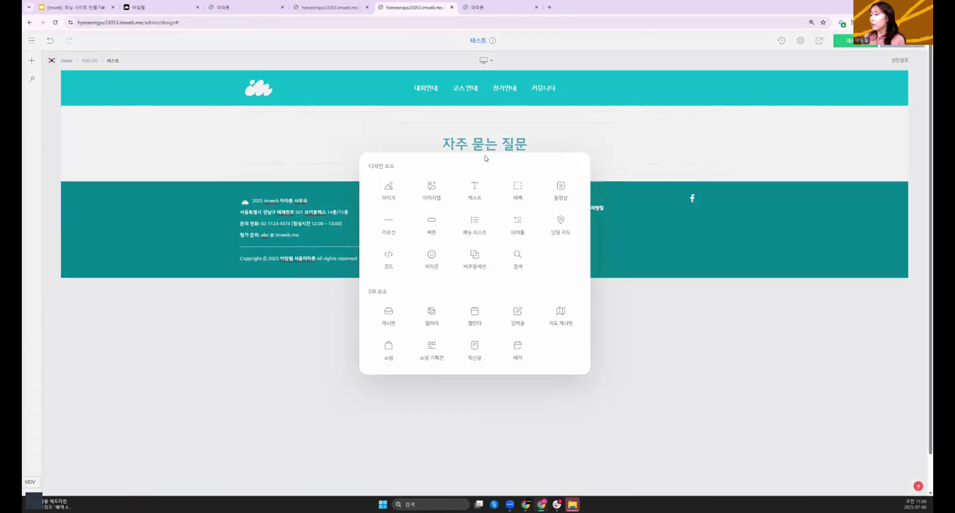
left_click(395, 232)
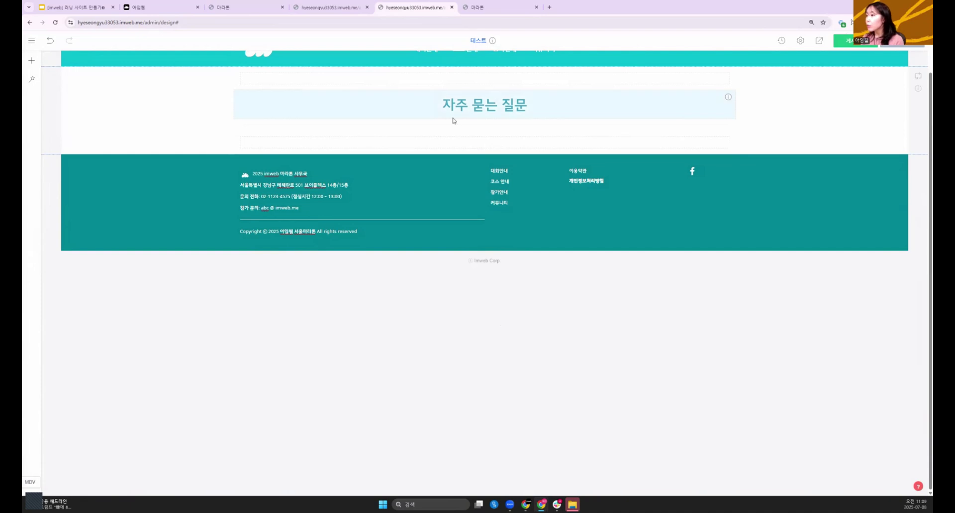
- In the horizontal line's settings (가로선 설정), set the thickness to 5px and the line color to #4faabd
mouse_move(450, 127)
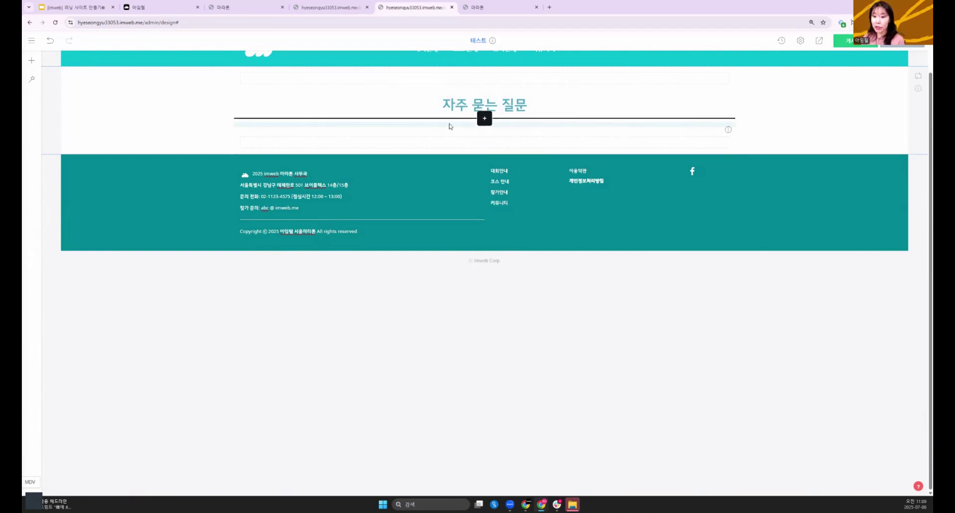
right_click(450, 125)
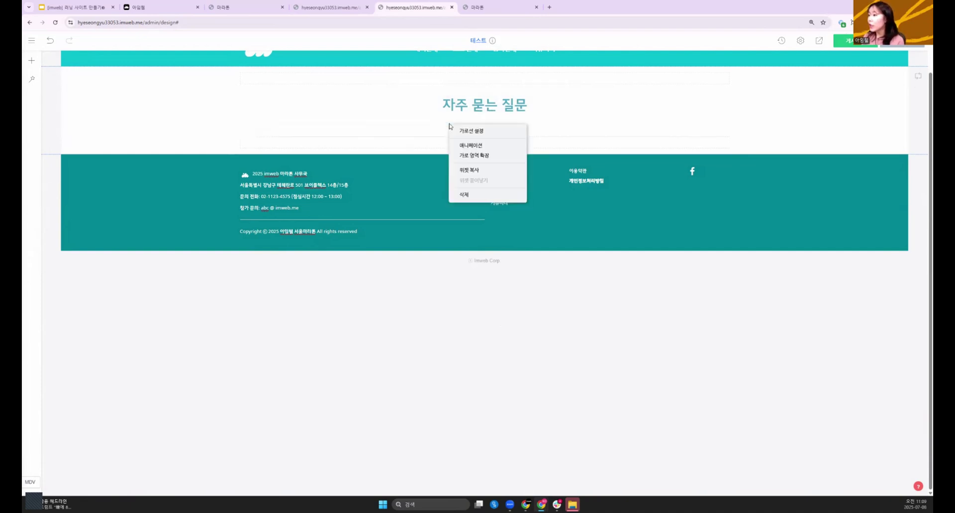
left_click(453, 130)
left_click(409, 301)
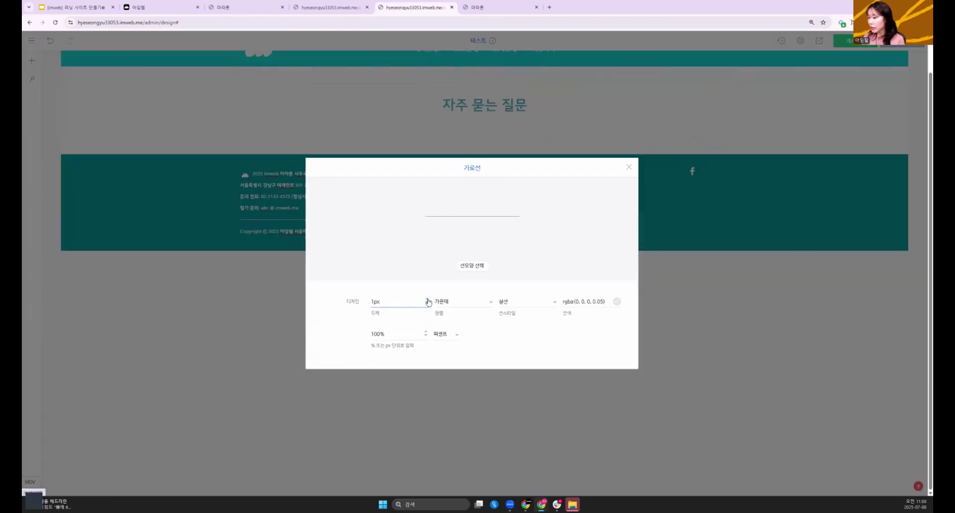
left_click(426, 299)
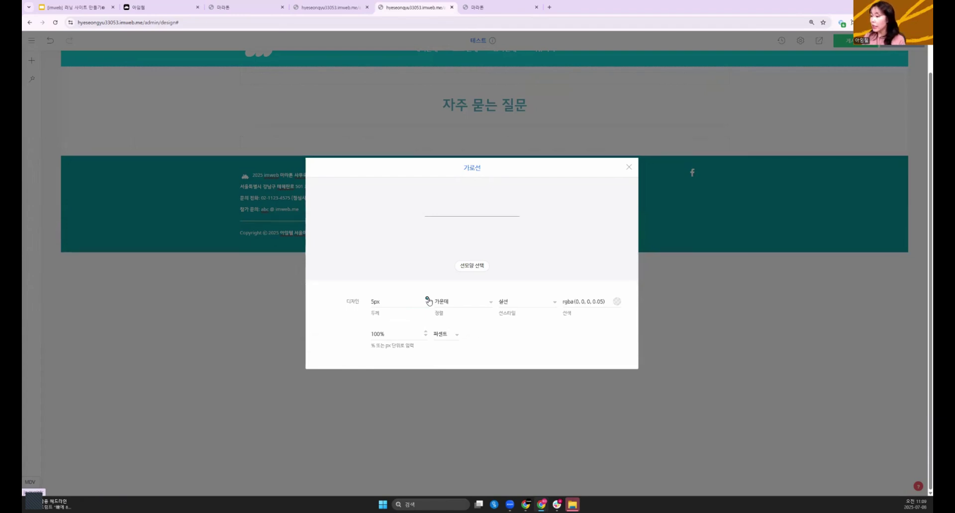
left_click(582, 302)
key("BackSpace")
type("#4faabd")
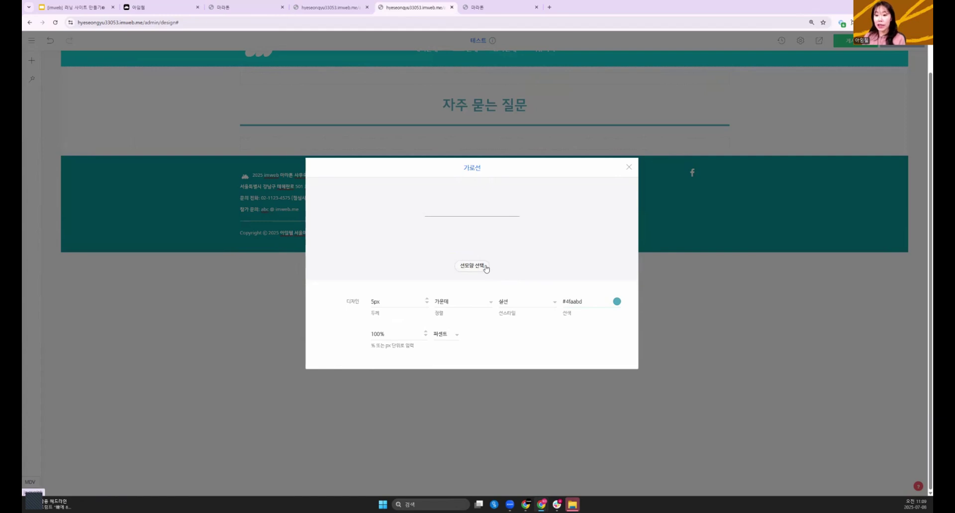
left_click(427, 303)
left_click(427, 303)
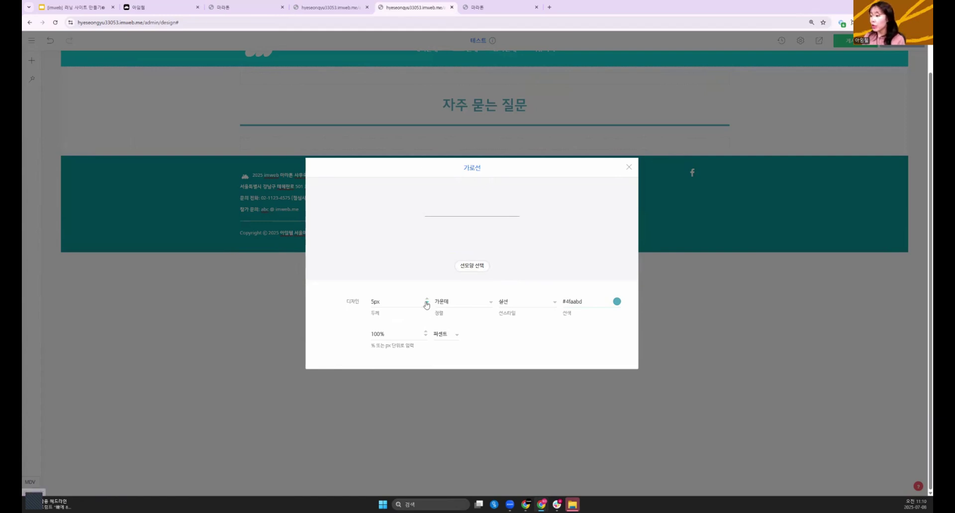
- Change the horizontal line's shape to the thin line with a dot in its center and close the line settings
left_click(480, 270)
scroll(502, 291, "down", 2)
scroll(504, 302, "down", 2)
left_click(513, 334)
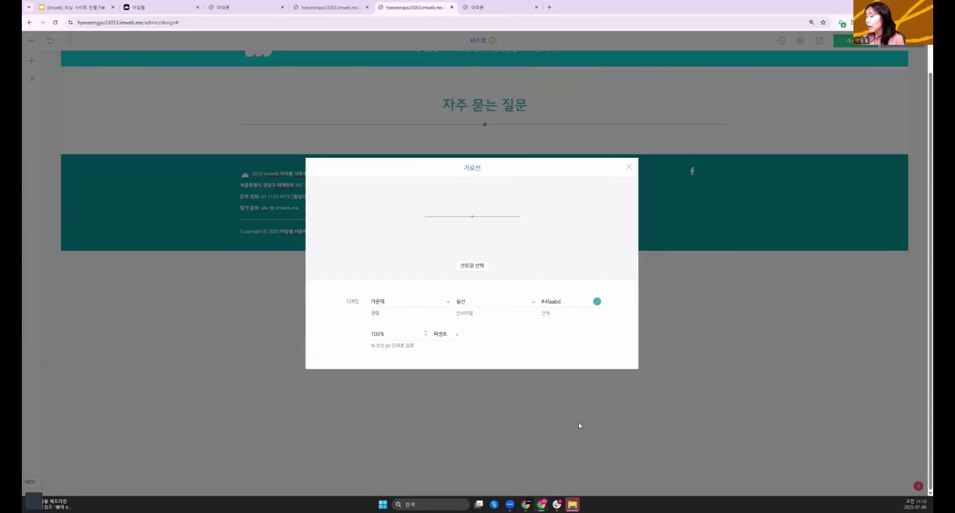
left_click(578, 419)
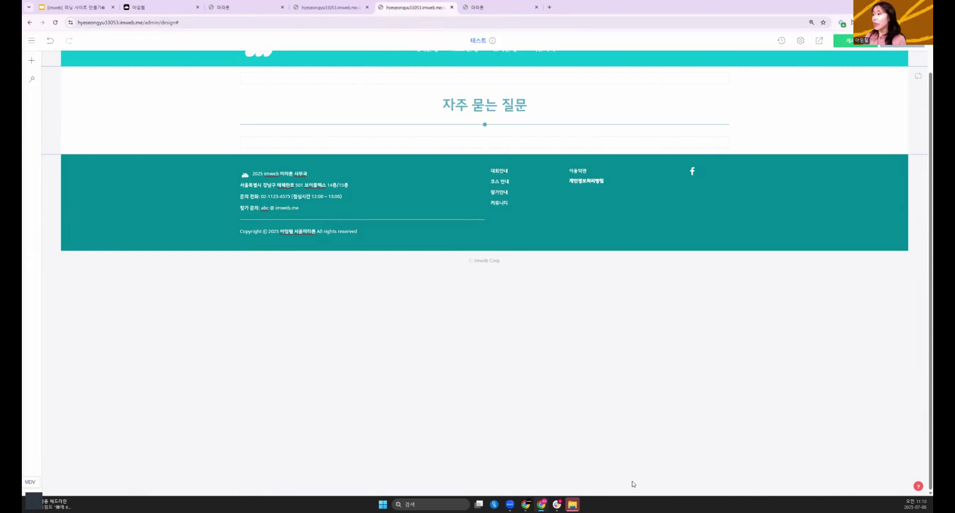
- Insert a 게시판 (board) widget directly below the dotted horizontal line
left_click(484, 126)
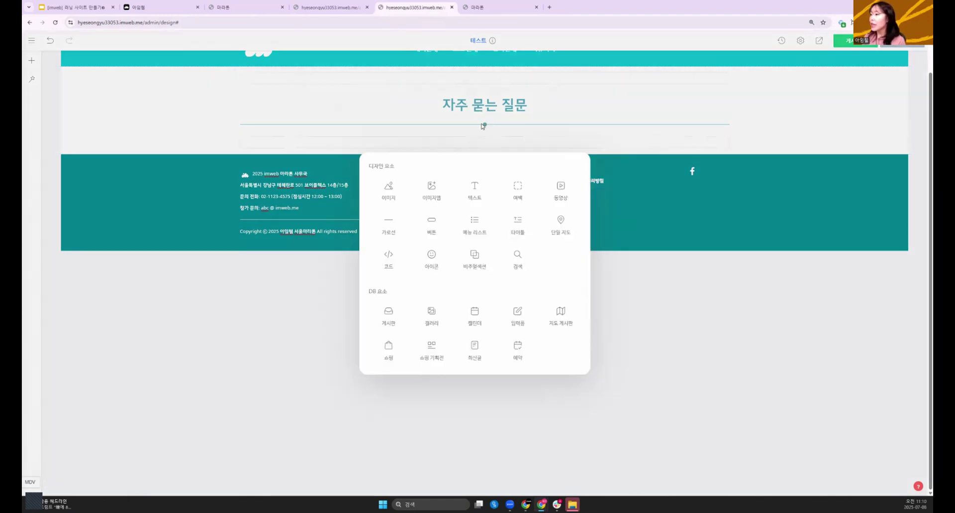
left_click(384, 317)
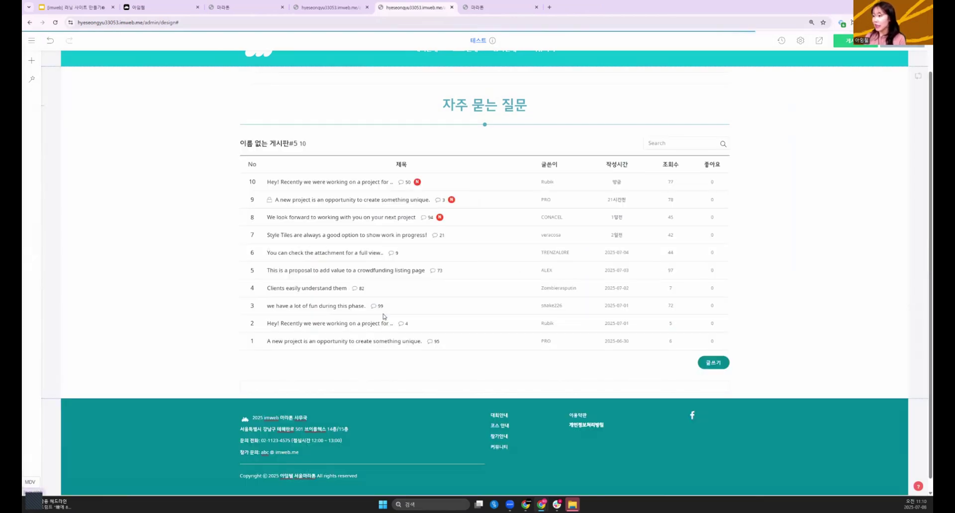